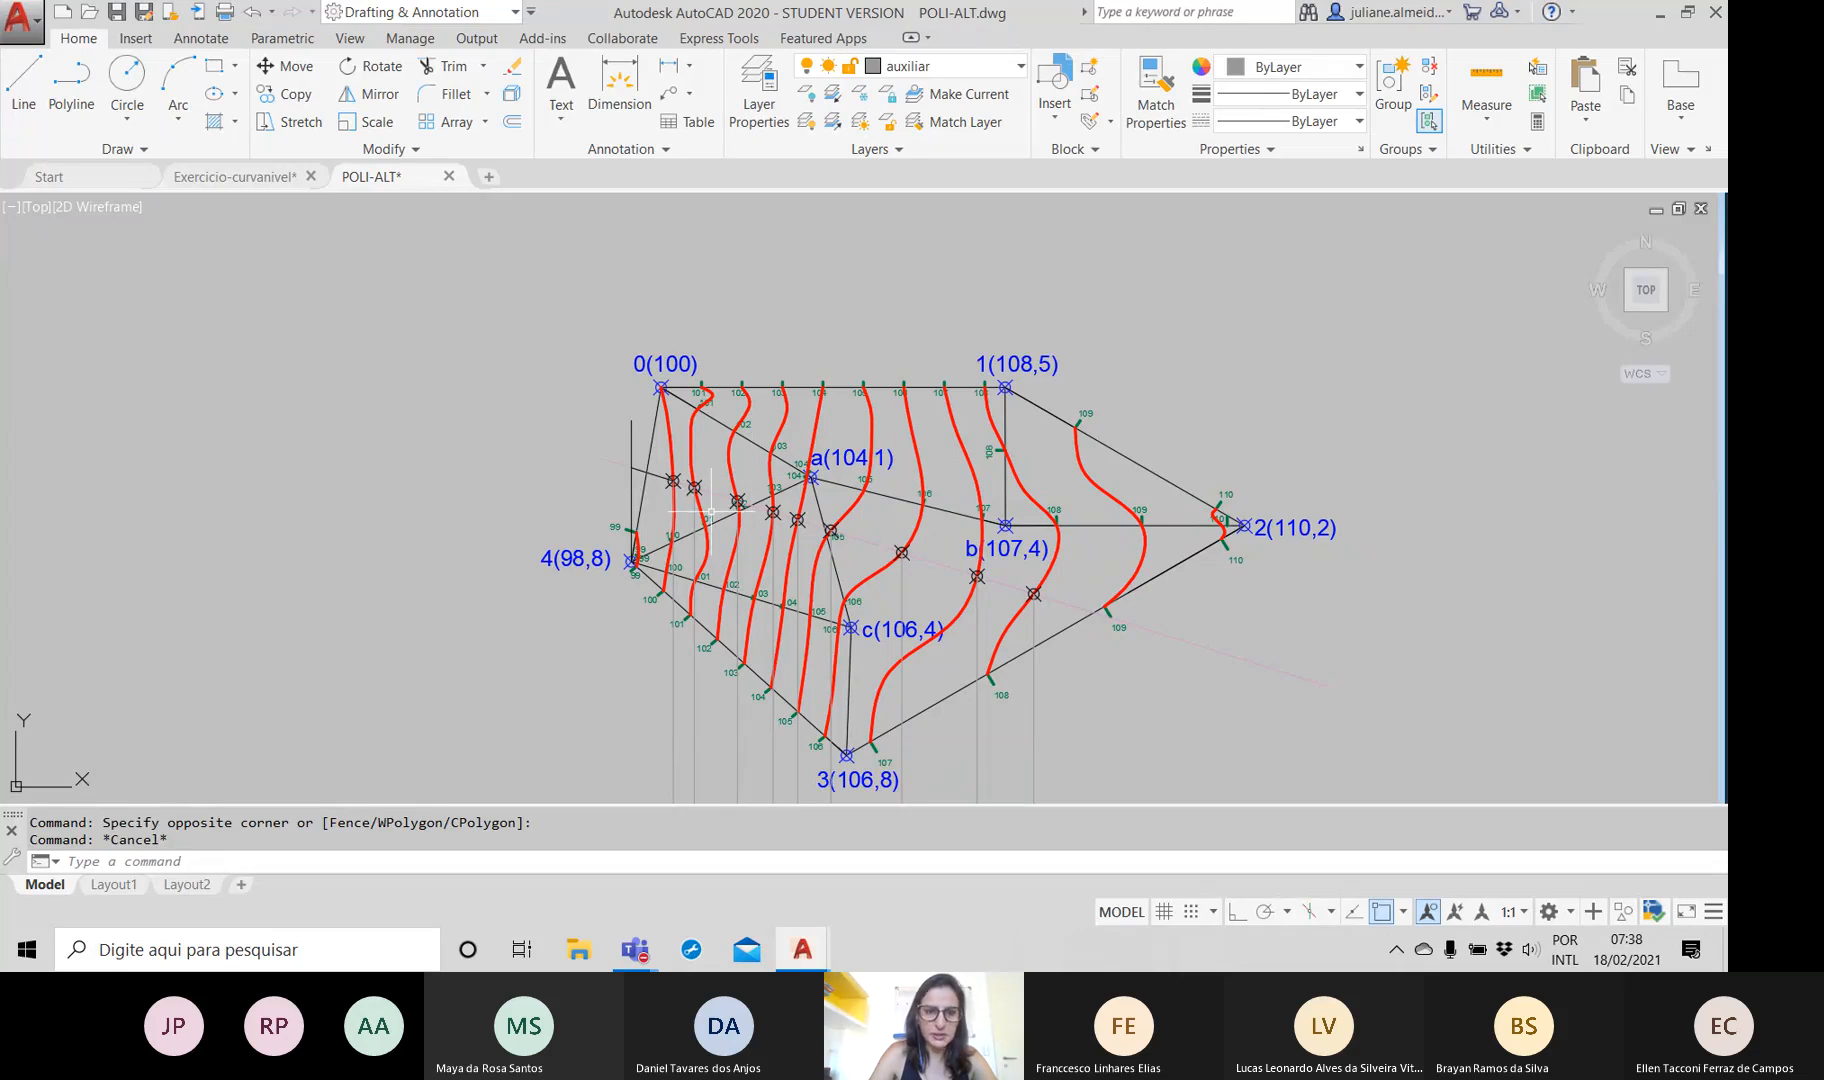
Highlight the inclined section line and the vertical line above point 4 in the contour plan
{"action": "left_click", "coordinate": [613, 459]}
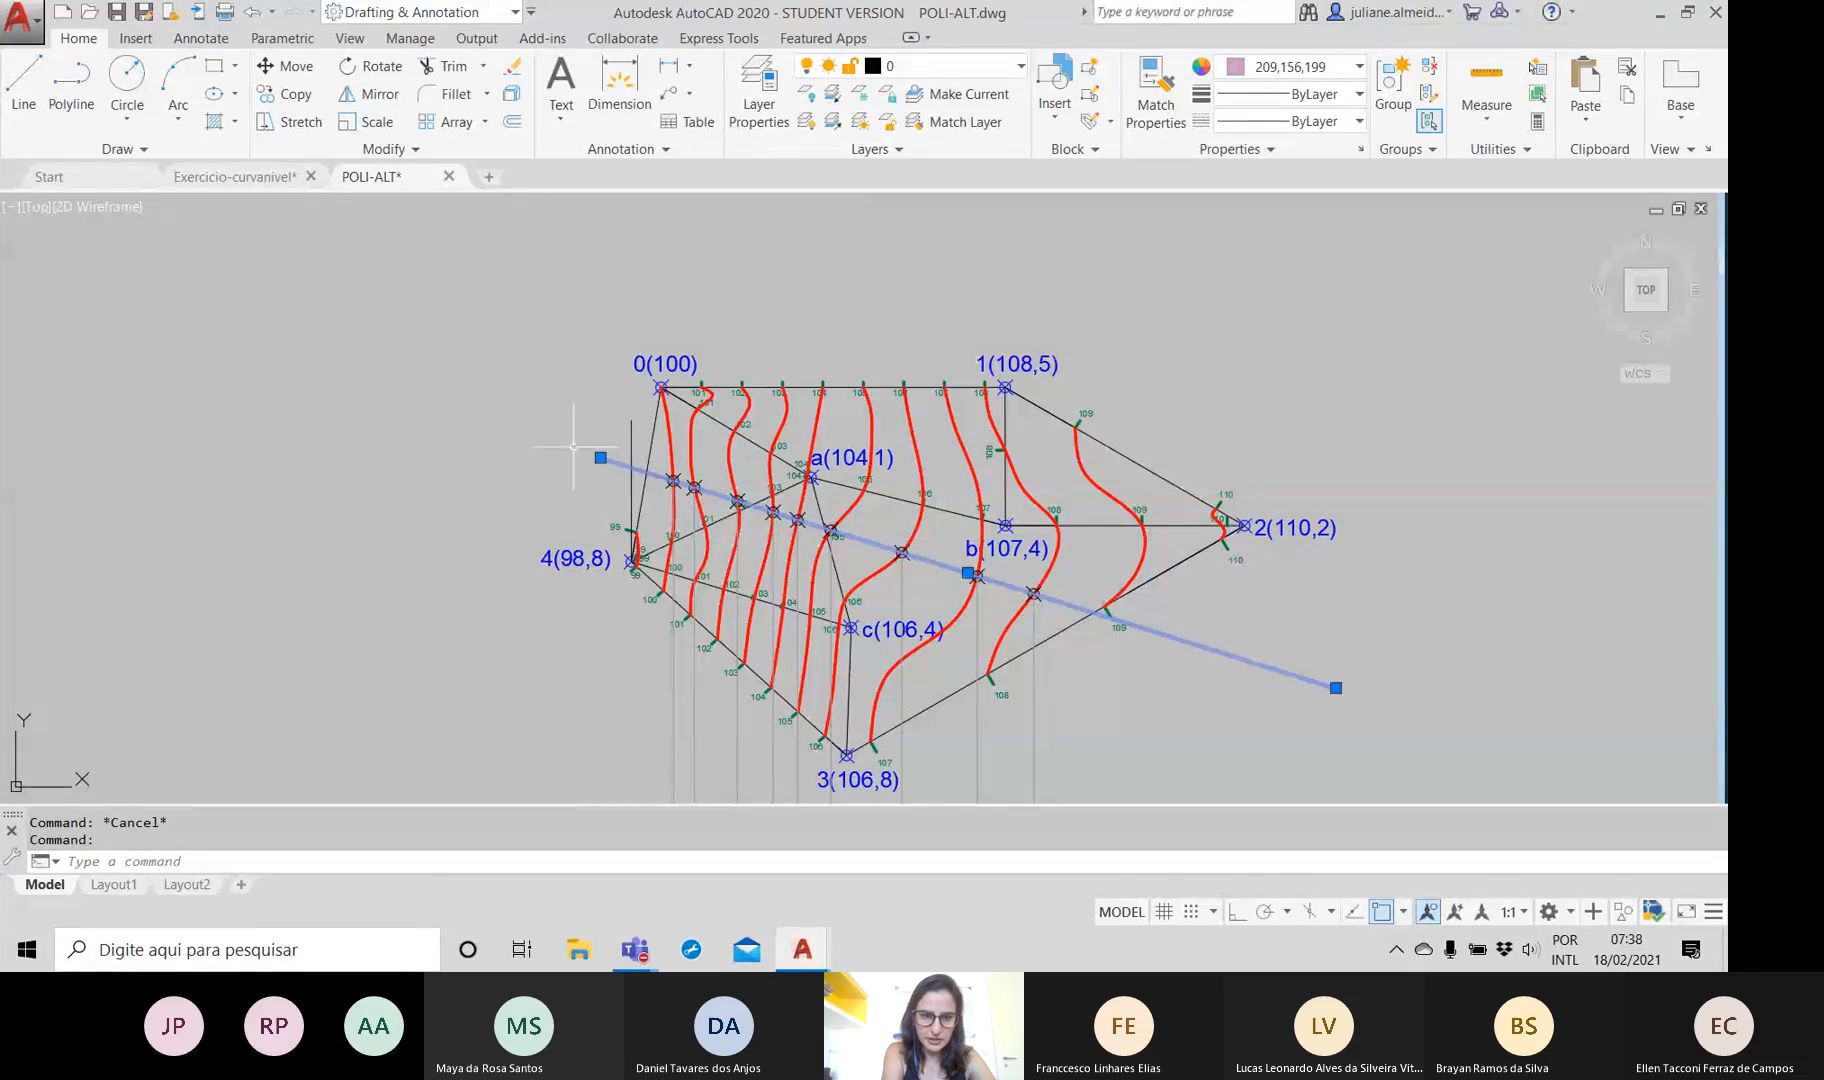
{"action": "left_click", "coordinate": [631, 430]}
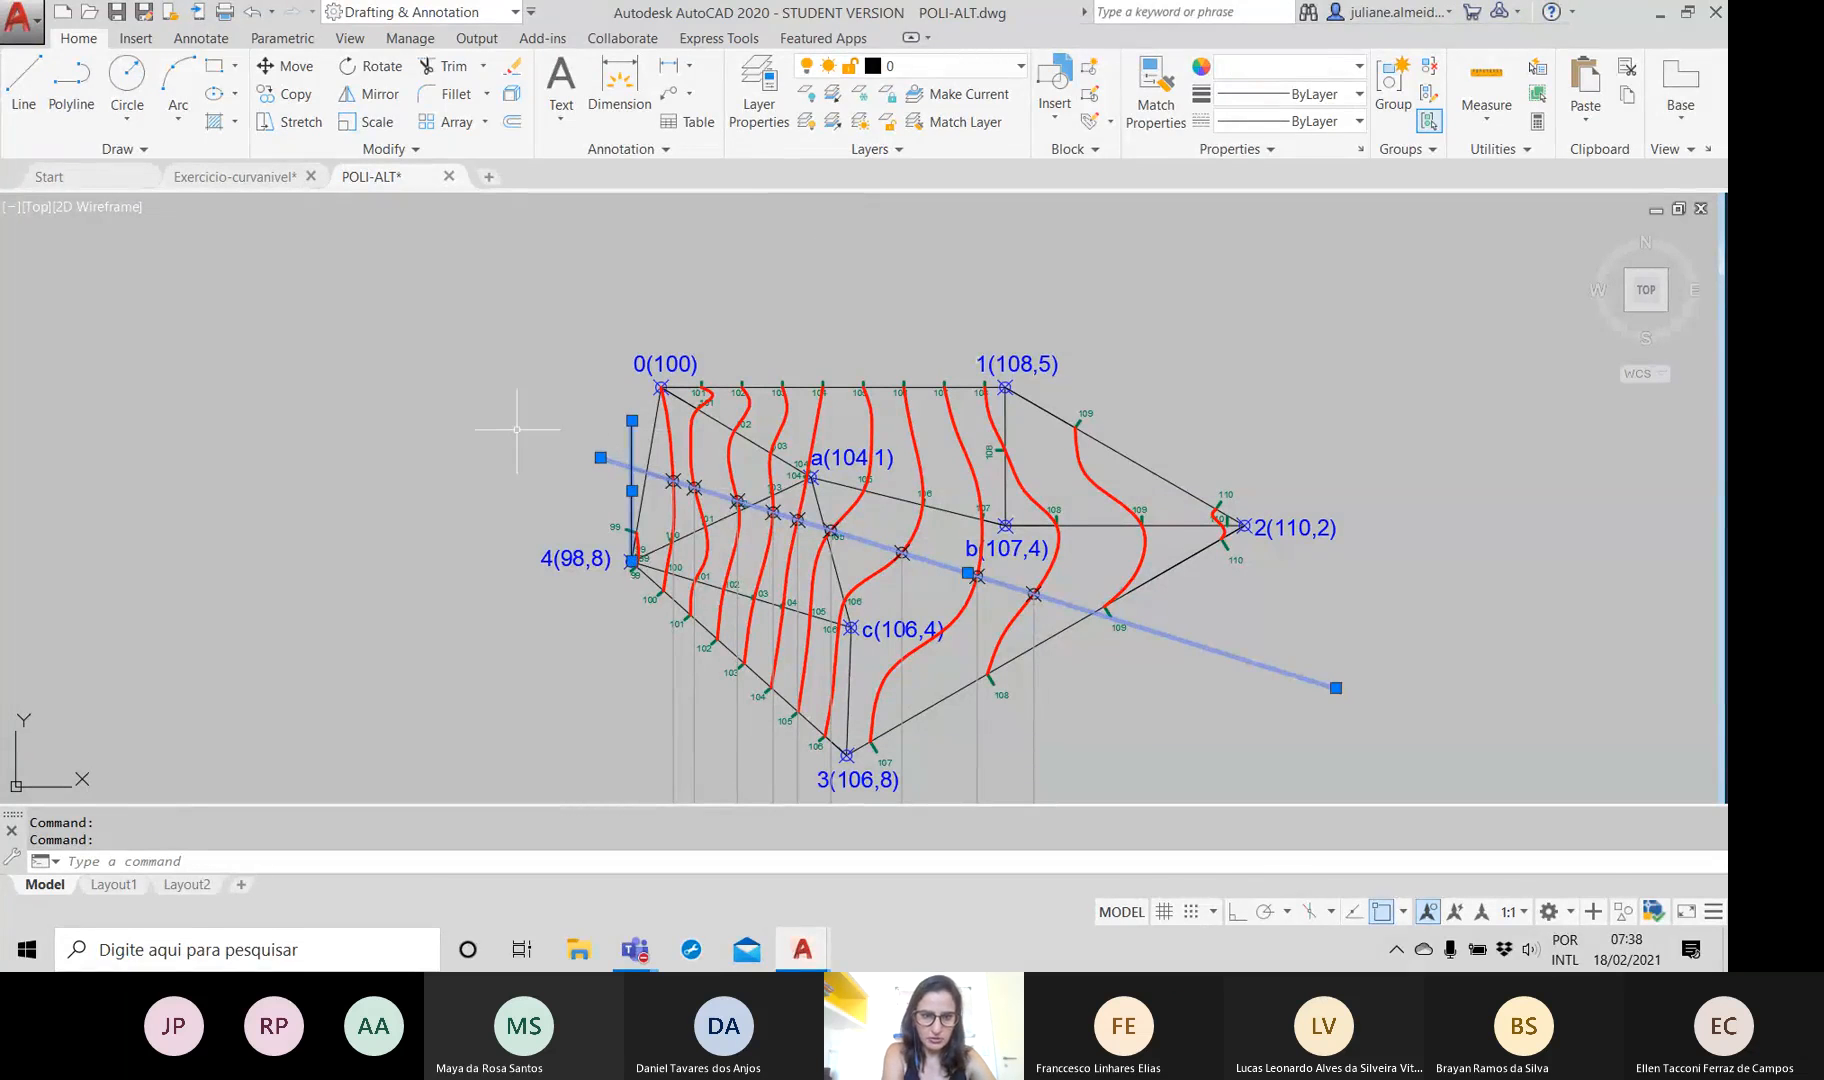
{"action": "key", "text": "Escape"}
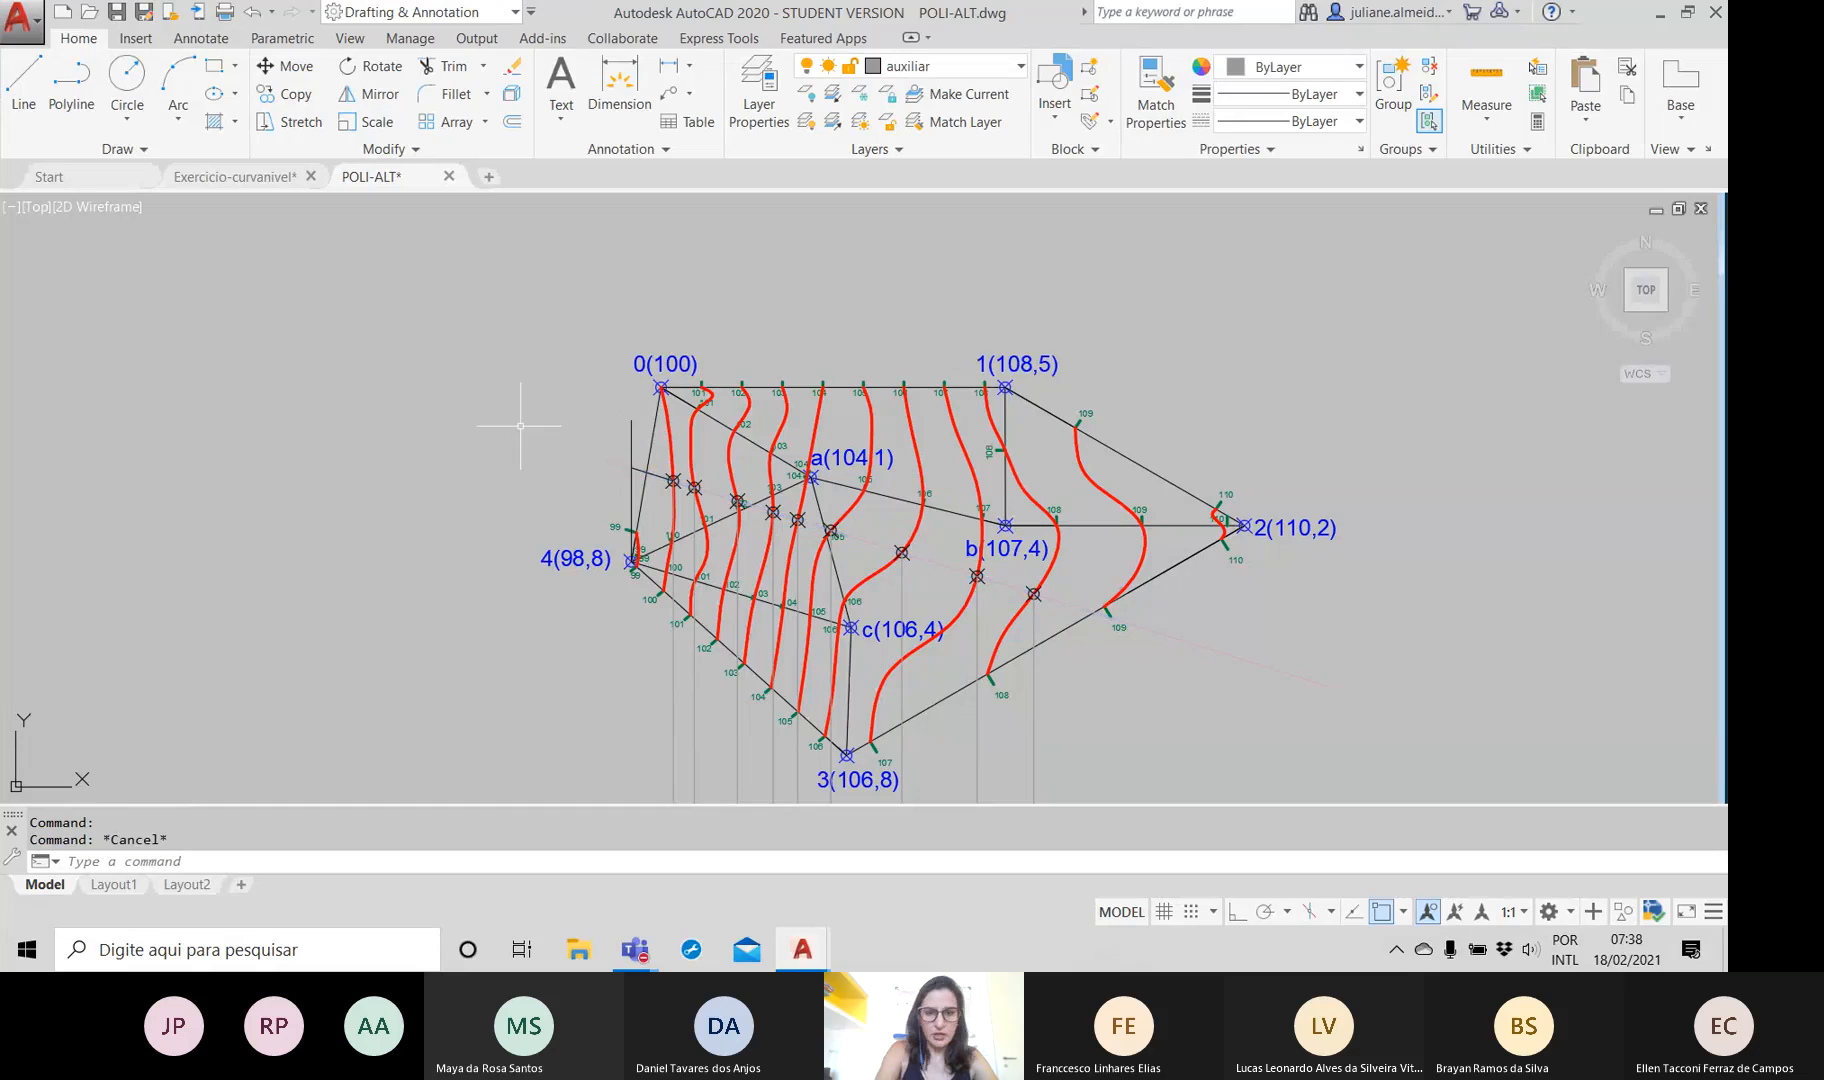
{"action": "left_click", "coordinate": [618, 472]}
{"action": "left_click", "coordinate": [625, 462]}
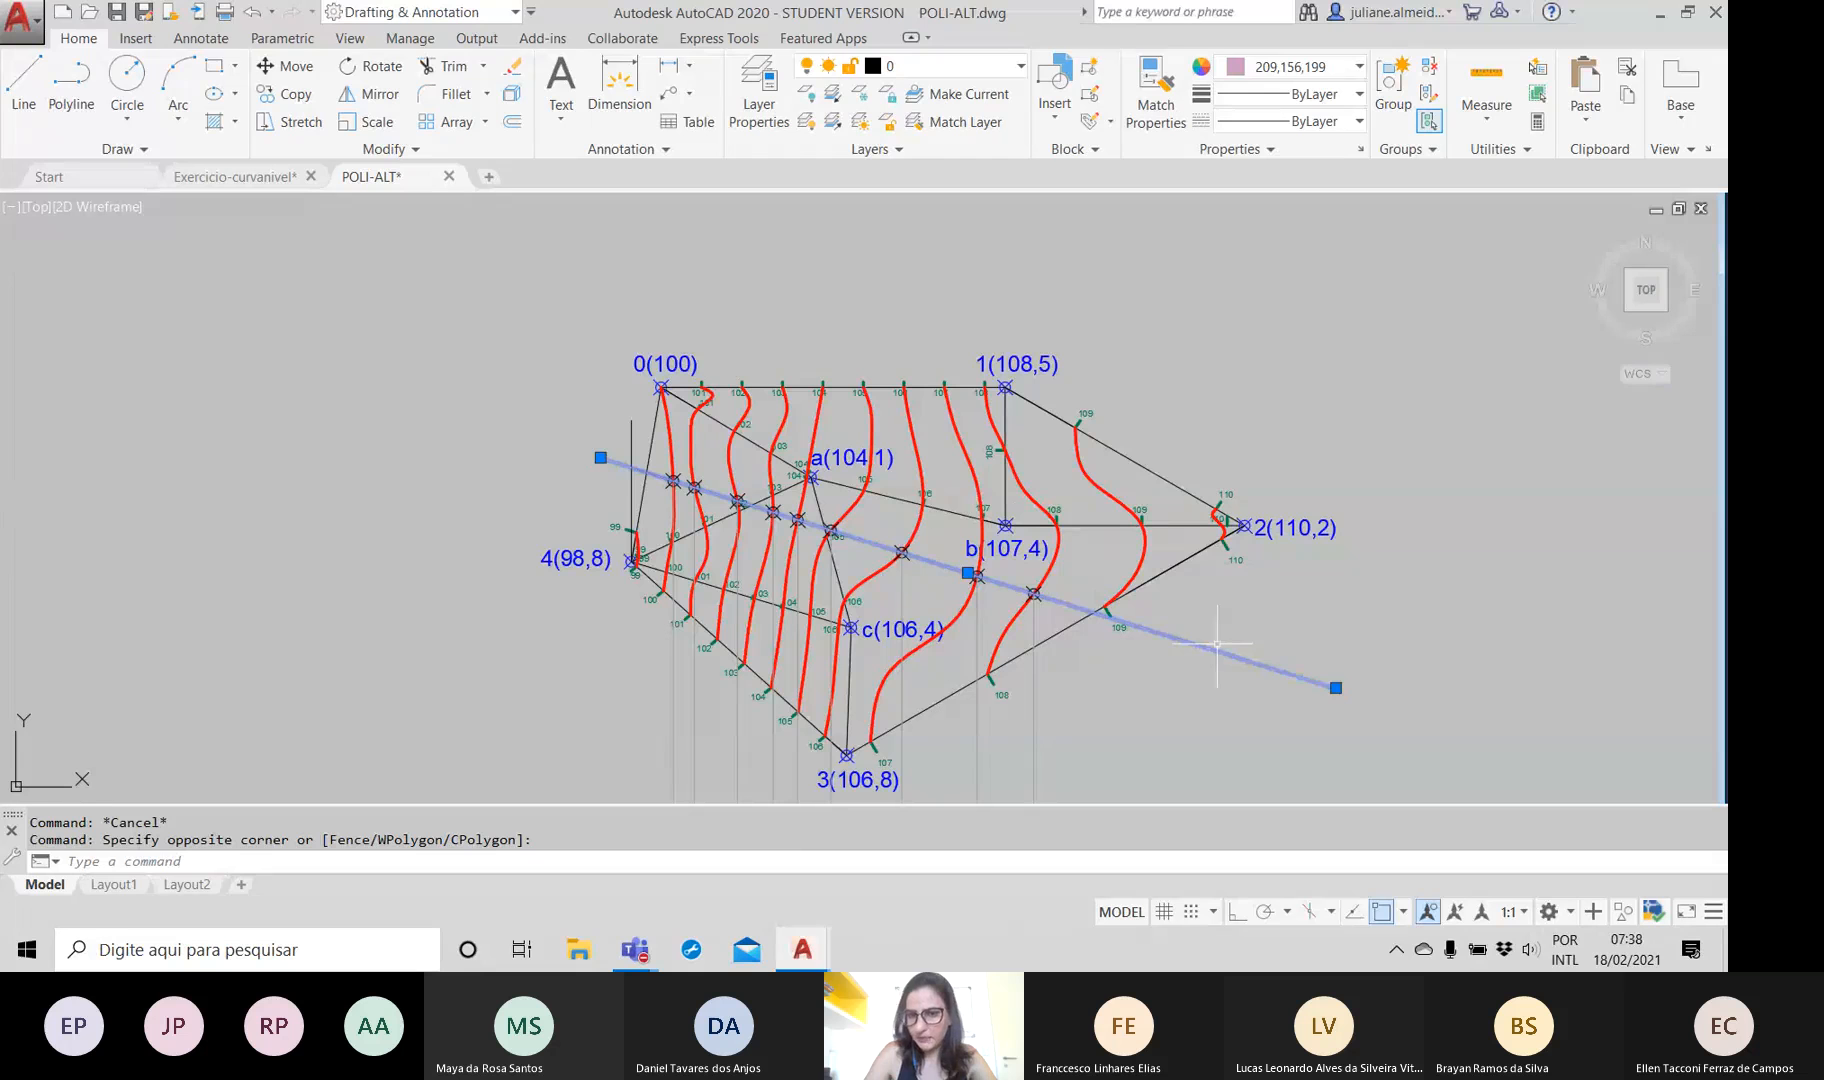
Examine the terrain profile below the plan, where the vertical projection lines meet the elevation lines
{"action": "scroll", "coordinate": [989, 648], "scroll_direction": "down", "scroll_amount": 2}
{"action": "left_click_drag", "start_coordinate": [989, 648], "coordinate": [927, 472]}
{"action": "left_click_drag", "start_coordinate": [894, 700], "coordinate": [865, 465]}
{"action": "left_click_drag", "start_coordinate": [843, 360], "coordinate": [831, 643]}
{"action": "scroll", "coordinate": [922, 636], "scroll_direction": "down", "scroll_amount": 5}
{"action": "left_click_drag", "start_coordinate": [920, 710], "coordinate": [822, 390]}
{"action": "left_click_drag", "start_coordinate": [812, 500], "coordinate": [800, 446]}
{"action": "scroll", "coordinate": [805, 610], "scroll_direction": "up", "scroll_amount": 5}
{"action": "scroll", "coordinate": [799, 626], "scroll_direction": "up", "scroll_amount": 2}
{"action": "left_click_drag", "start_coordinate": [799, 626], "coordinate": [739, 490]}
{"action": "scroll", "coordinate": [773, 564], "scroll_direction": "up", "scroll_amount": 5}
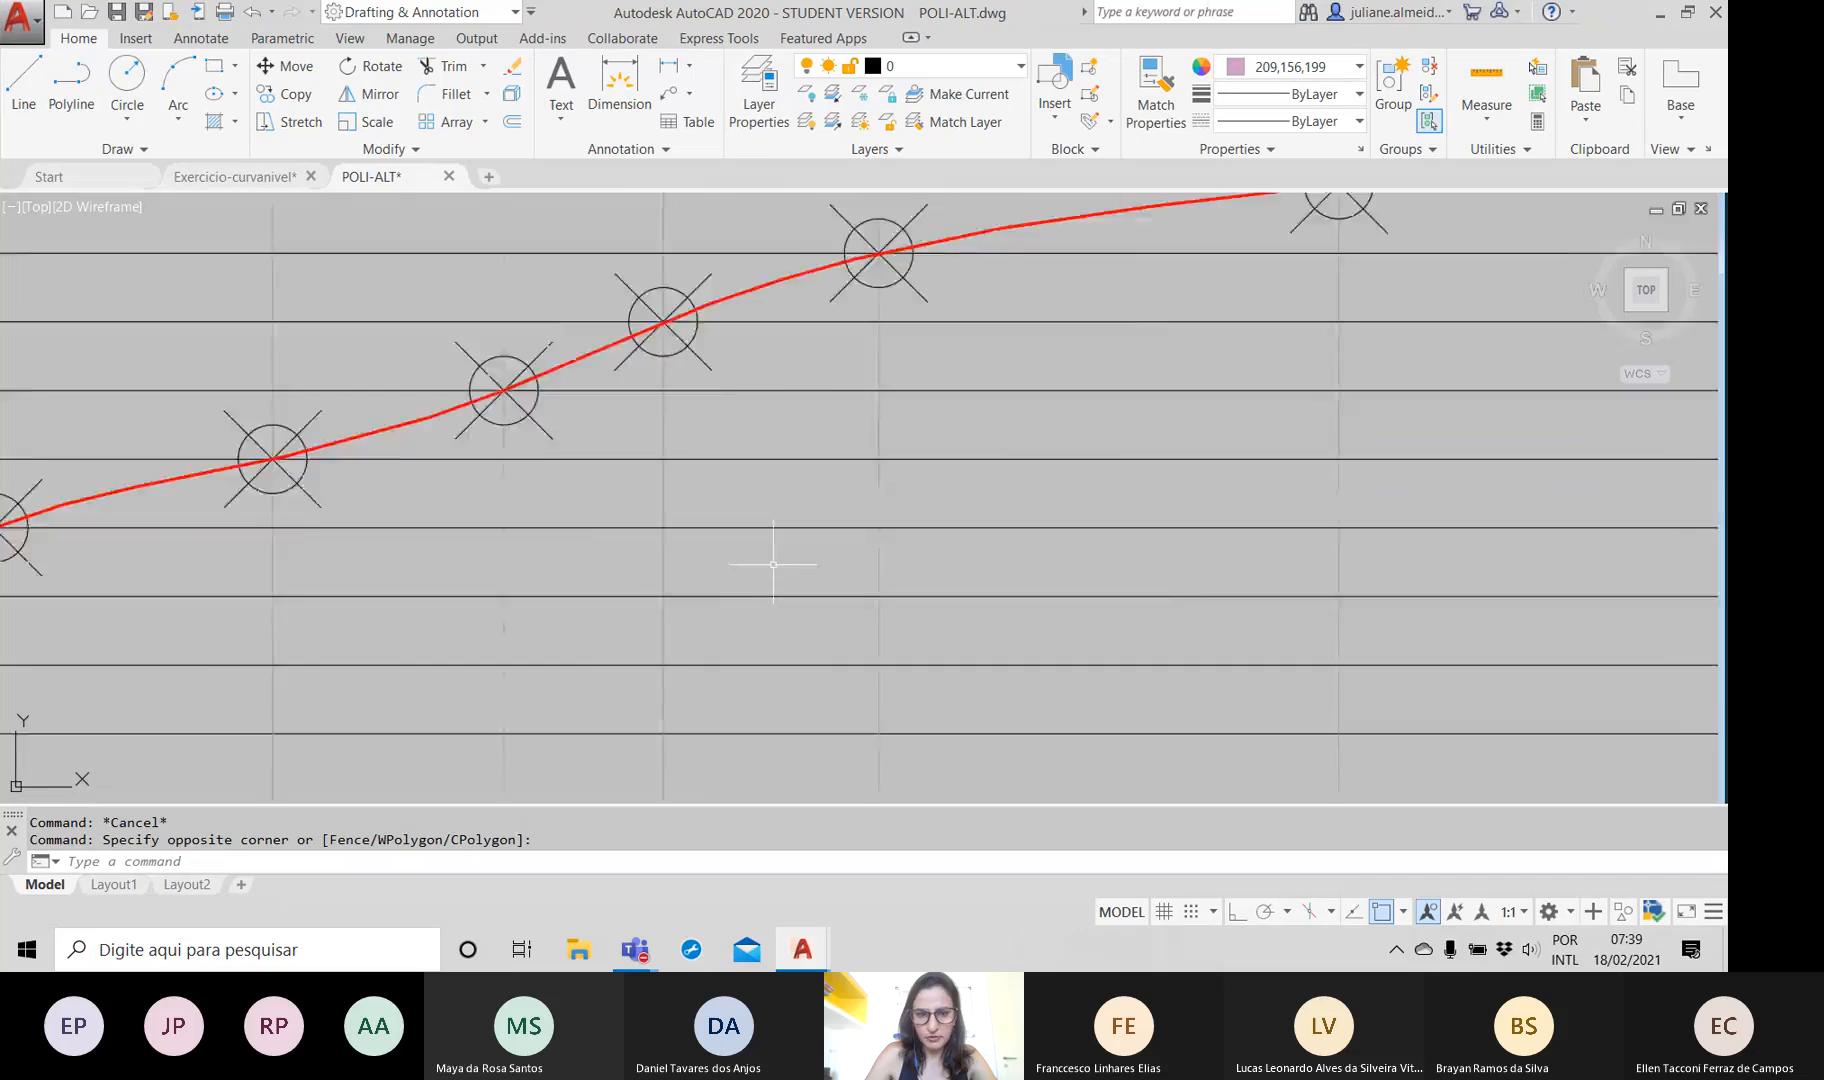
{"action": "scroll", "coordinate": [773, 564], "scroll_direction": "down", "scroll_amount": 2}
{"action": "left_click_drag", "start_coordinate": [765, 550], "coordinate": [733, 607]}
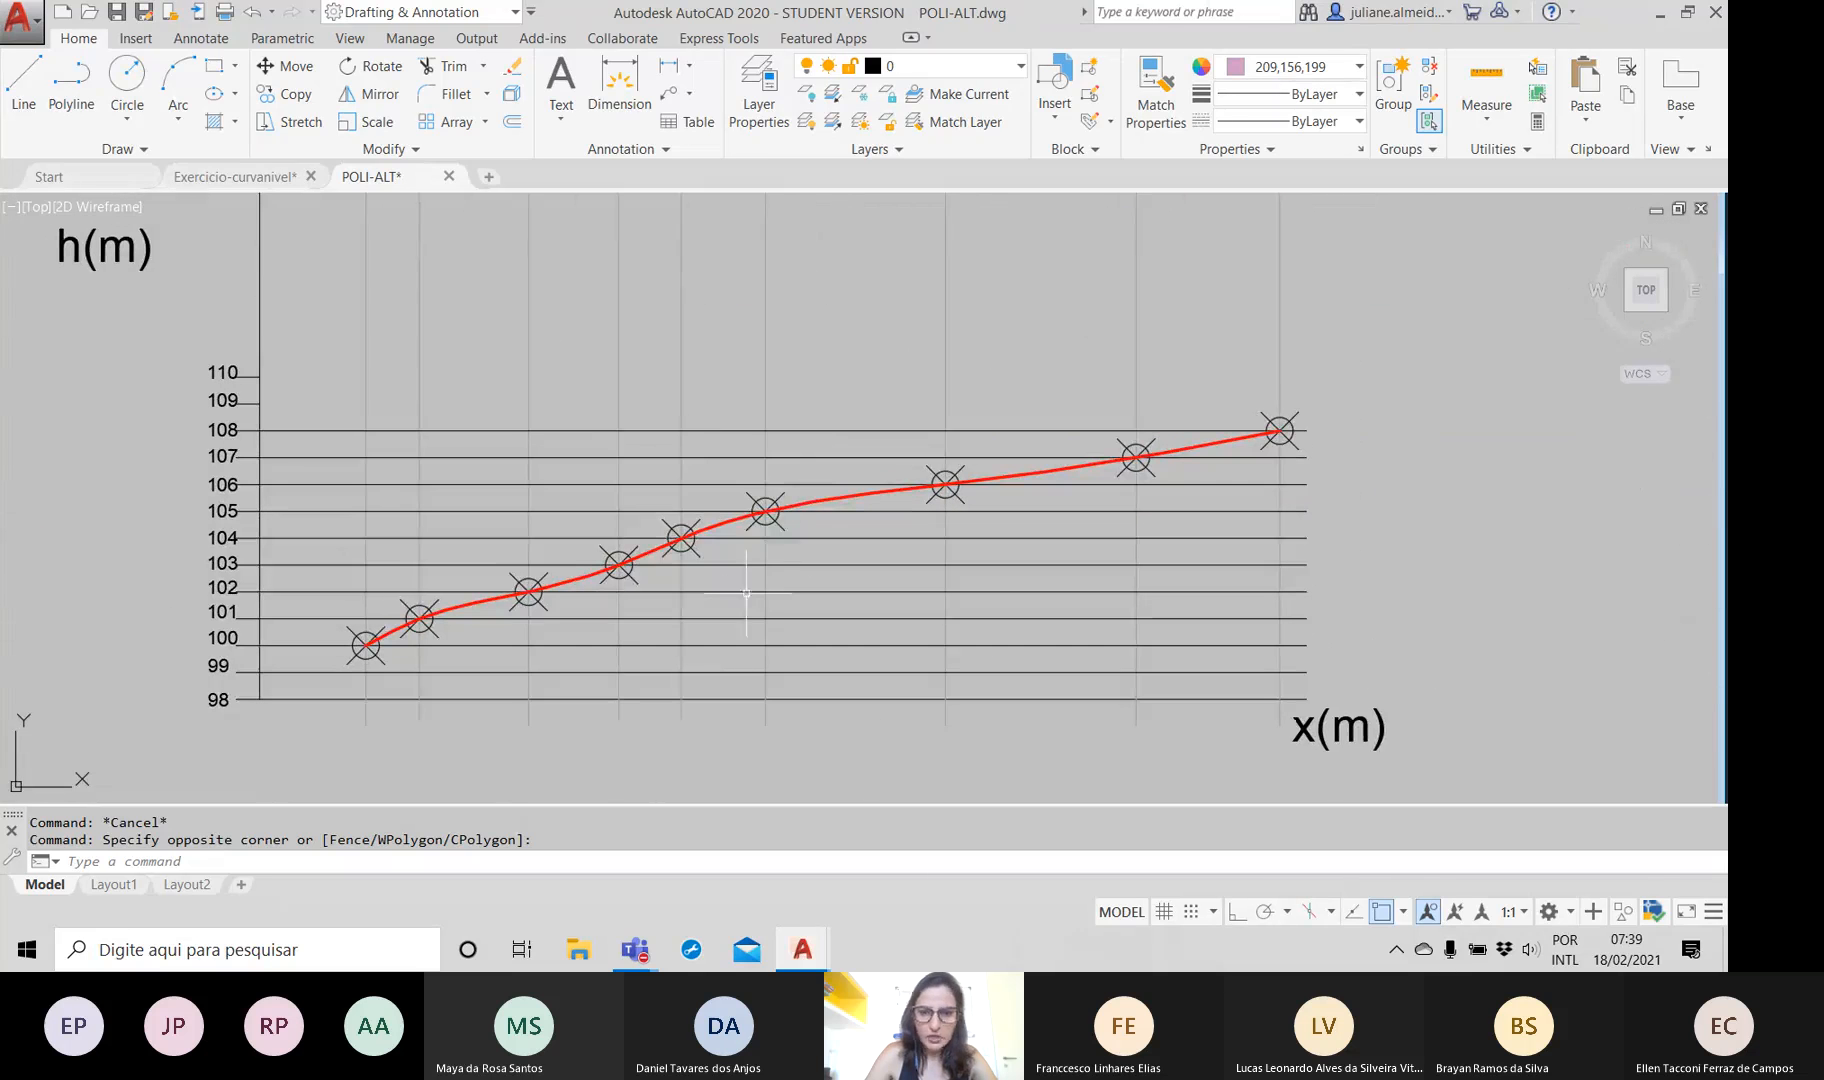
Return to the contour plan to review the section line's crossings, and clear the line's selection
{"action": "scroll", "coordinate": [716, 432], "scroll_direction": "down", "scroll_amount": 7}
{"action": "left_click_drag", "start_coordinate": [712, 400], "coordinate": [709, 790]}
{"action": "left_click_drag", "start_coordinate": [720, 505], "coordinate": [720, 677]}
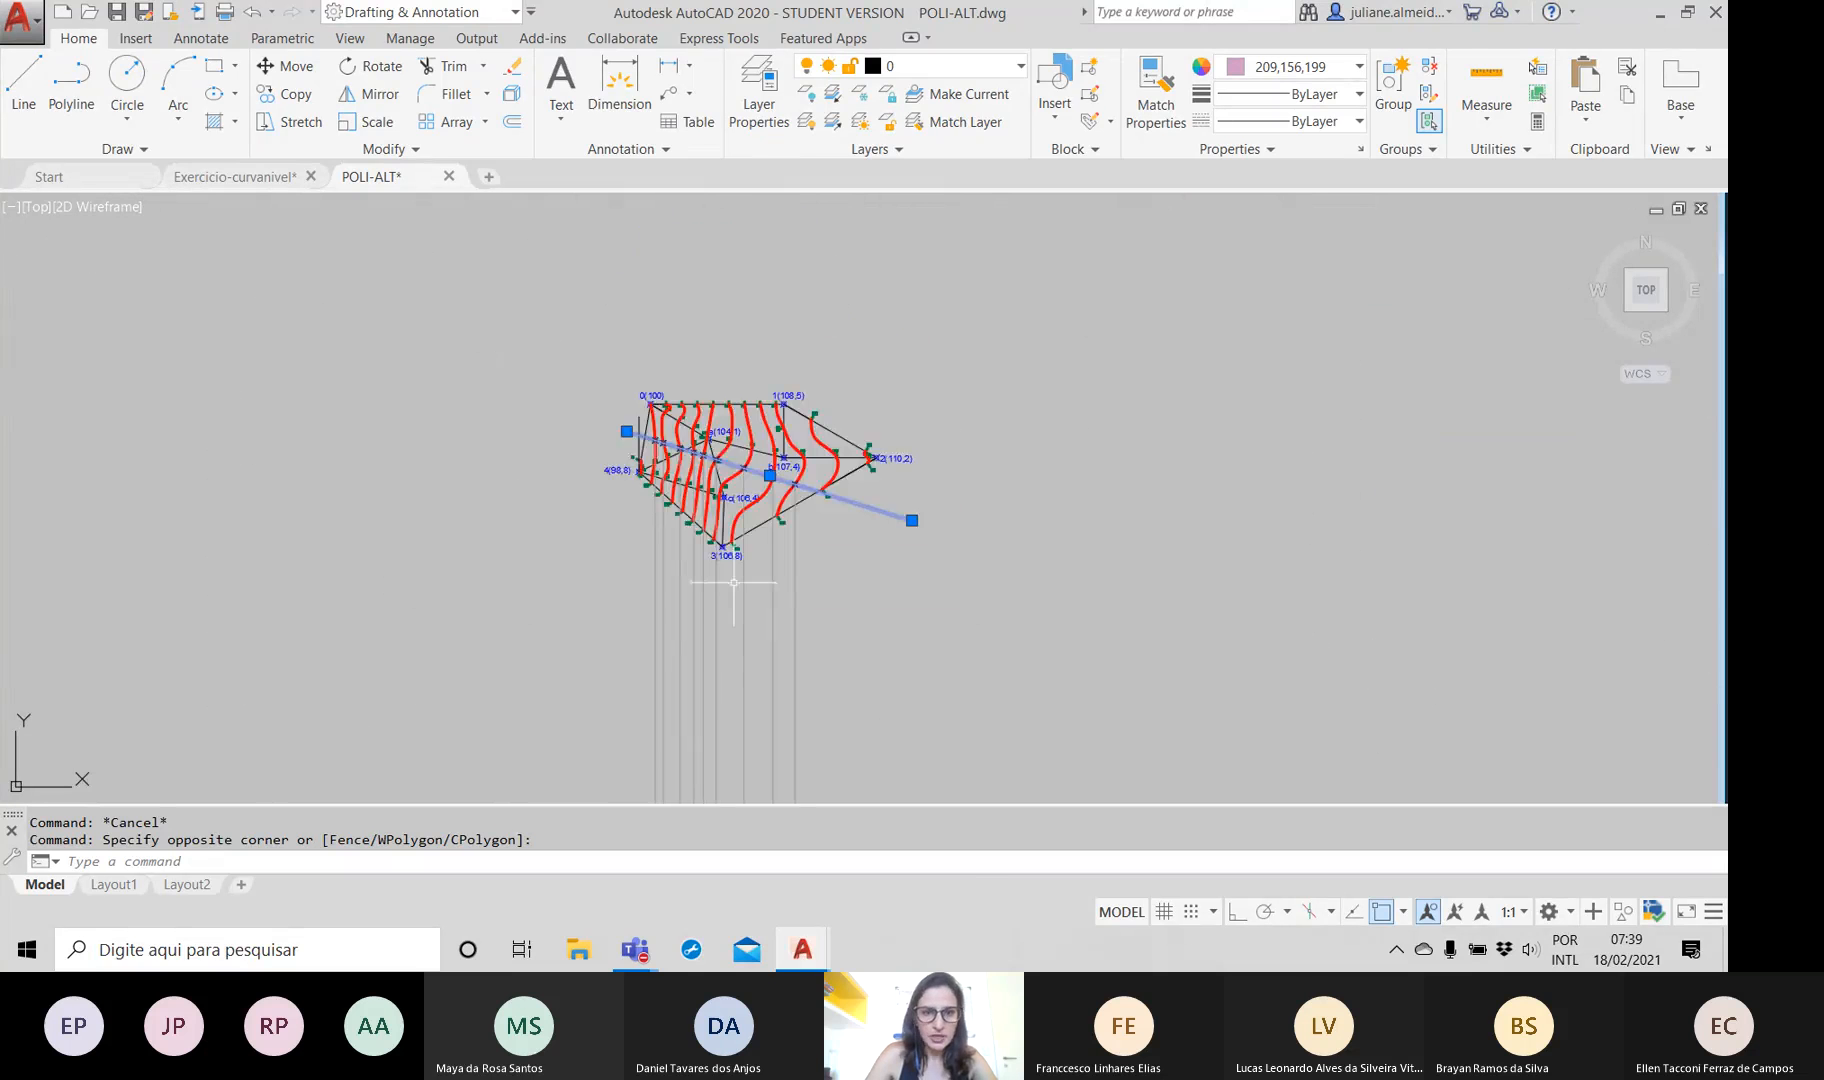
{"action": "scroll", "coordinate": [714, 463], "scroll_direction": "up", "scroll_amount": 4}
{"action": "left_click_drag", "start_coordinate": [717, 458], "coordinate": [757, 566]}
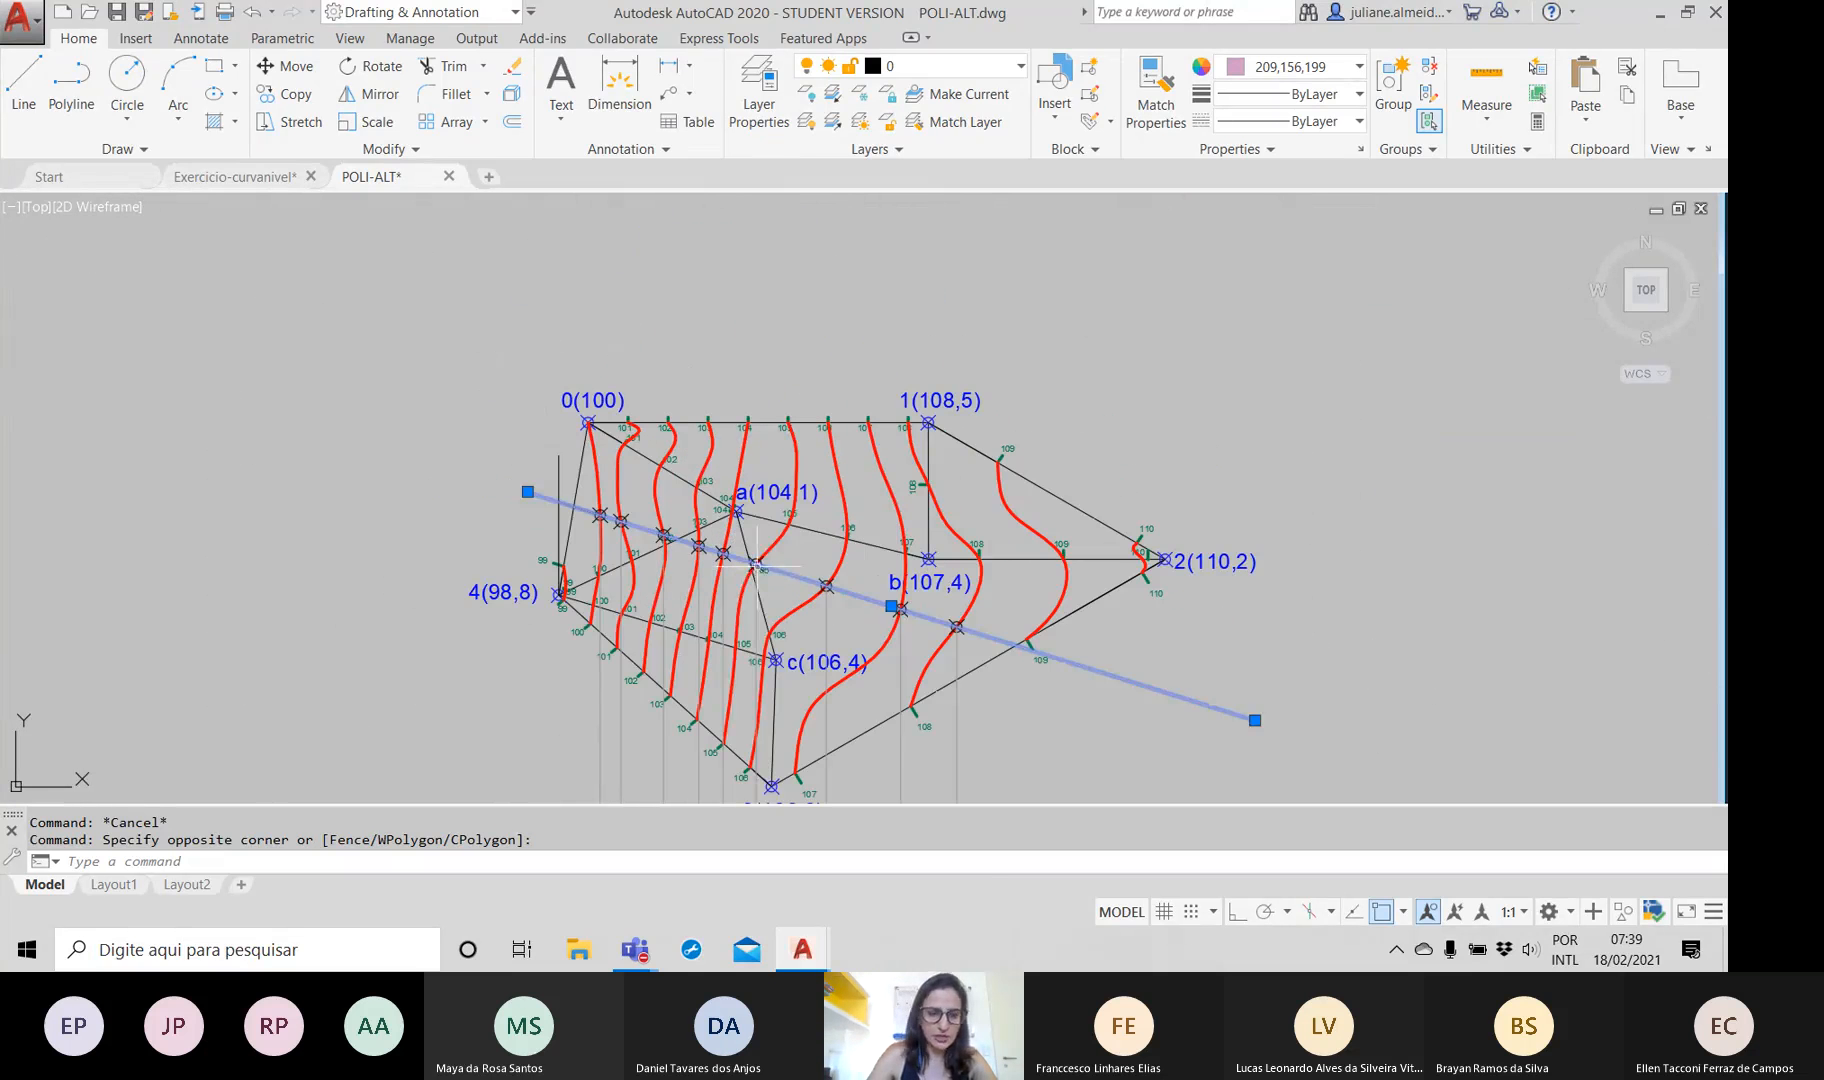
{"action": "key", "text": "Escape"}
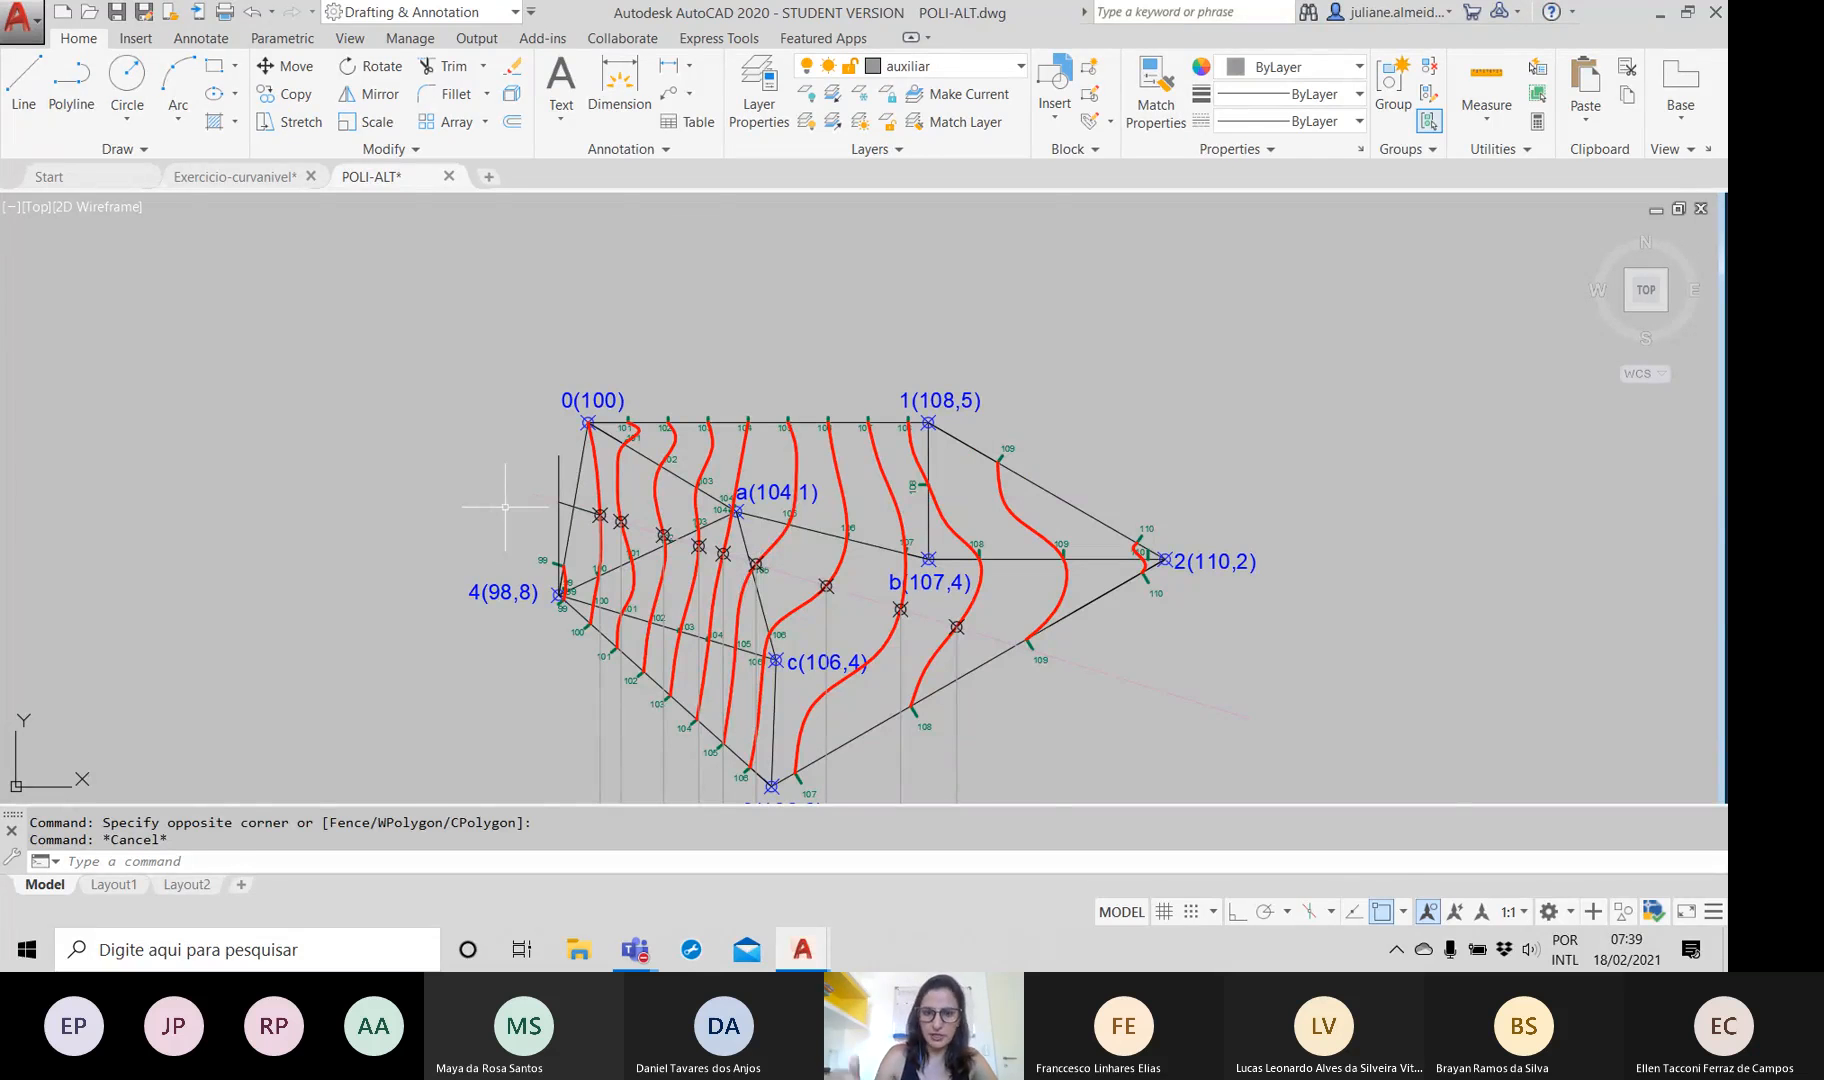
Change the inclined section line's colour to the blue 69,84,165
{"action": "scroll", "coordinate": [904, 596], "scroll_direction": "up", "scroll_amount": 4}
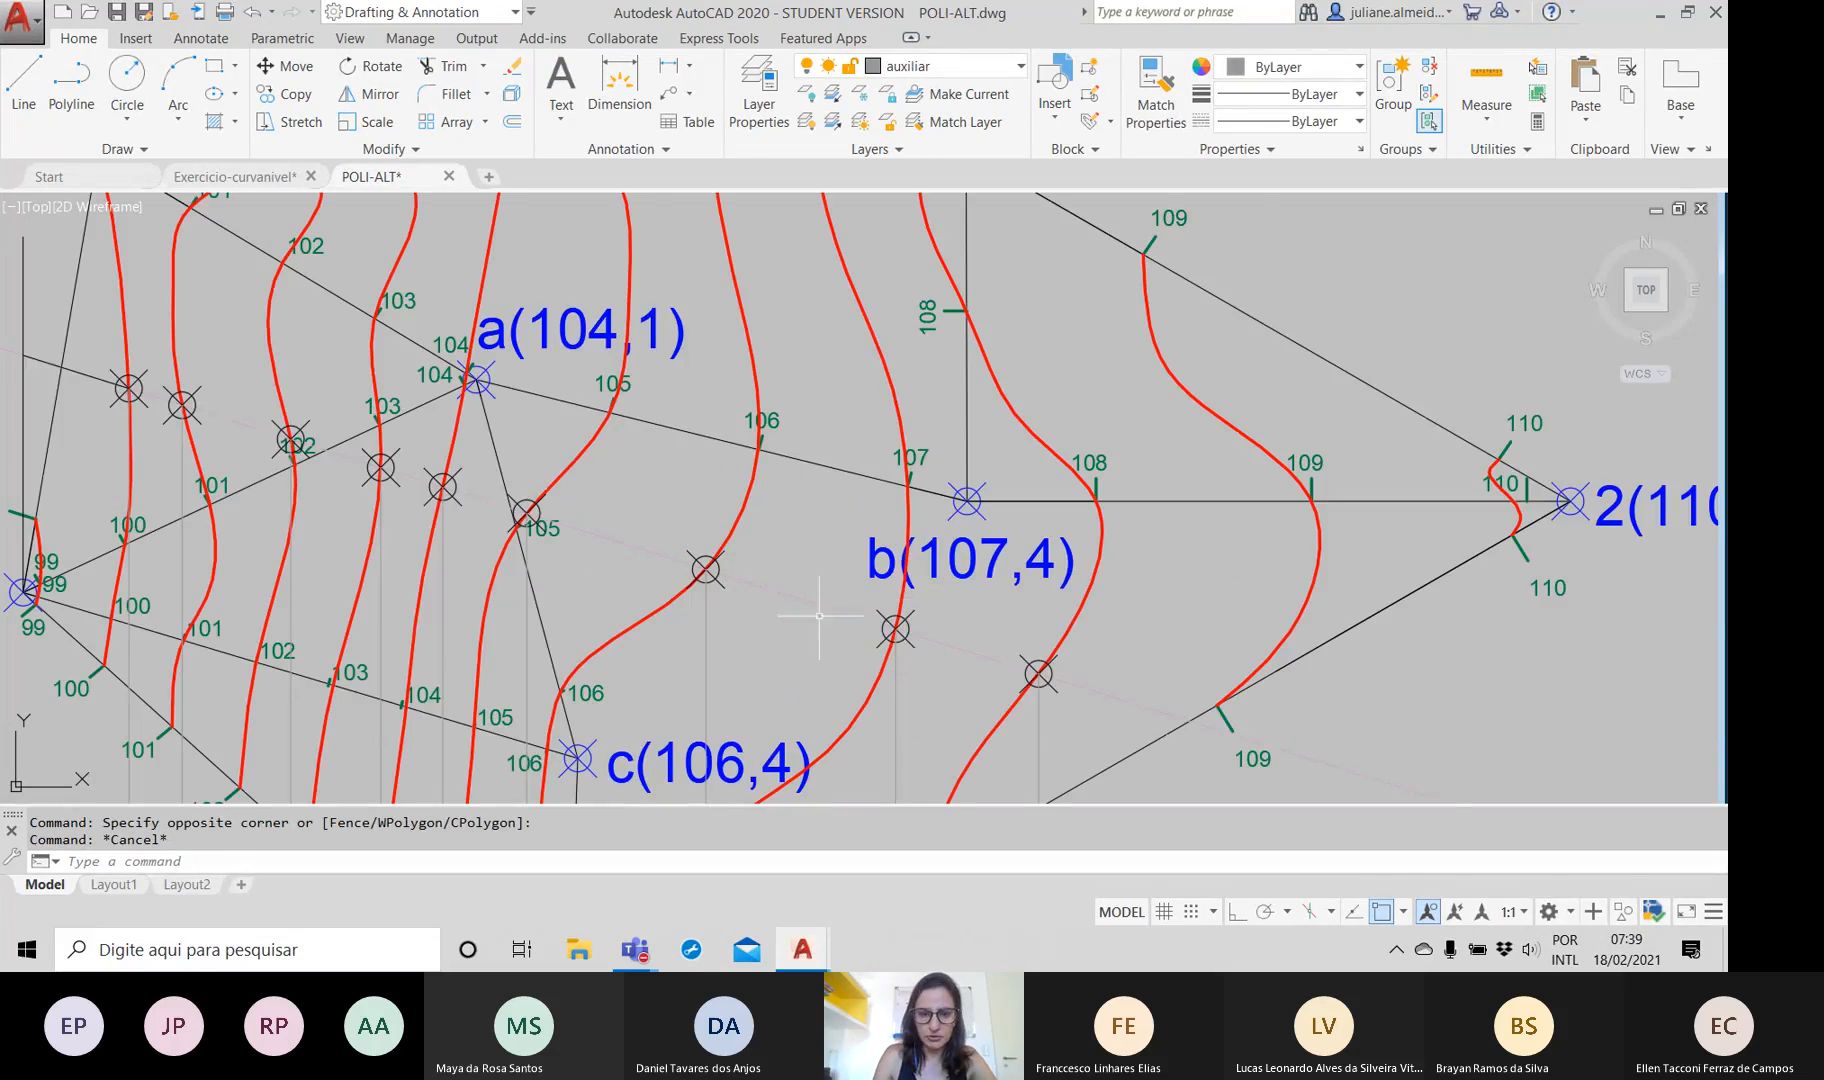
{"action": "left_click", "coordinate": [819, 606]}
{"action": "left_click", "coordinate": [1316, 78]}
{"action": "left_click", "coordinate": [1342, 182]}
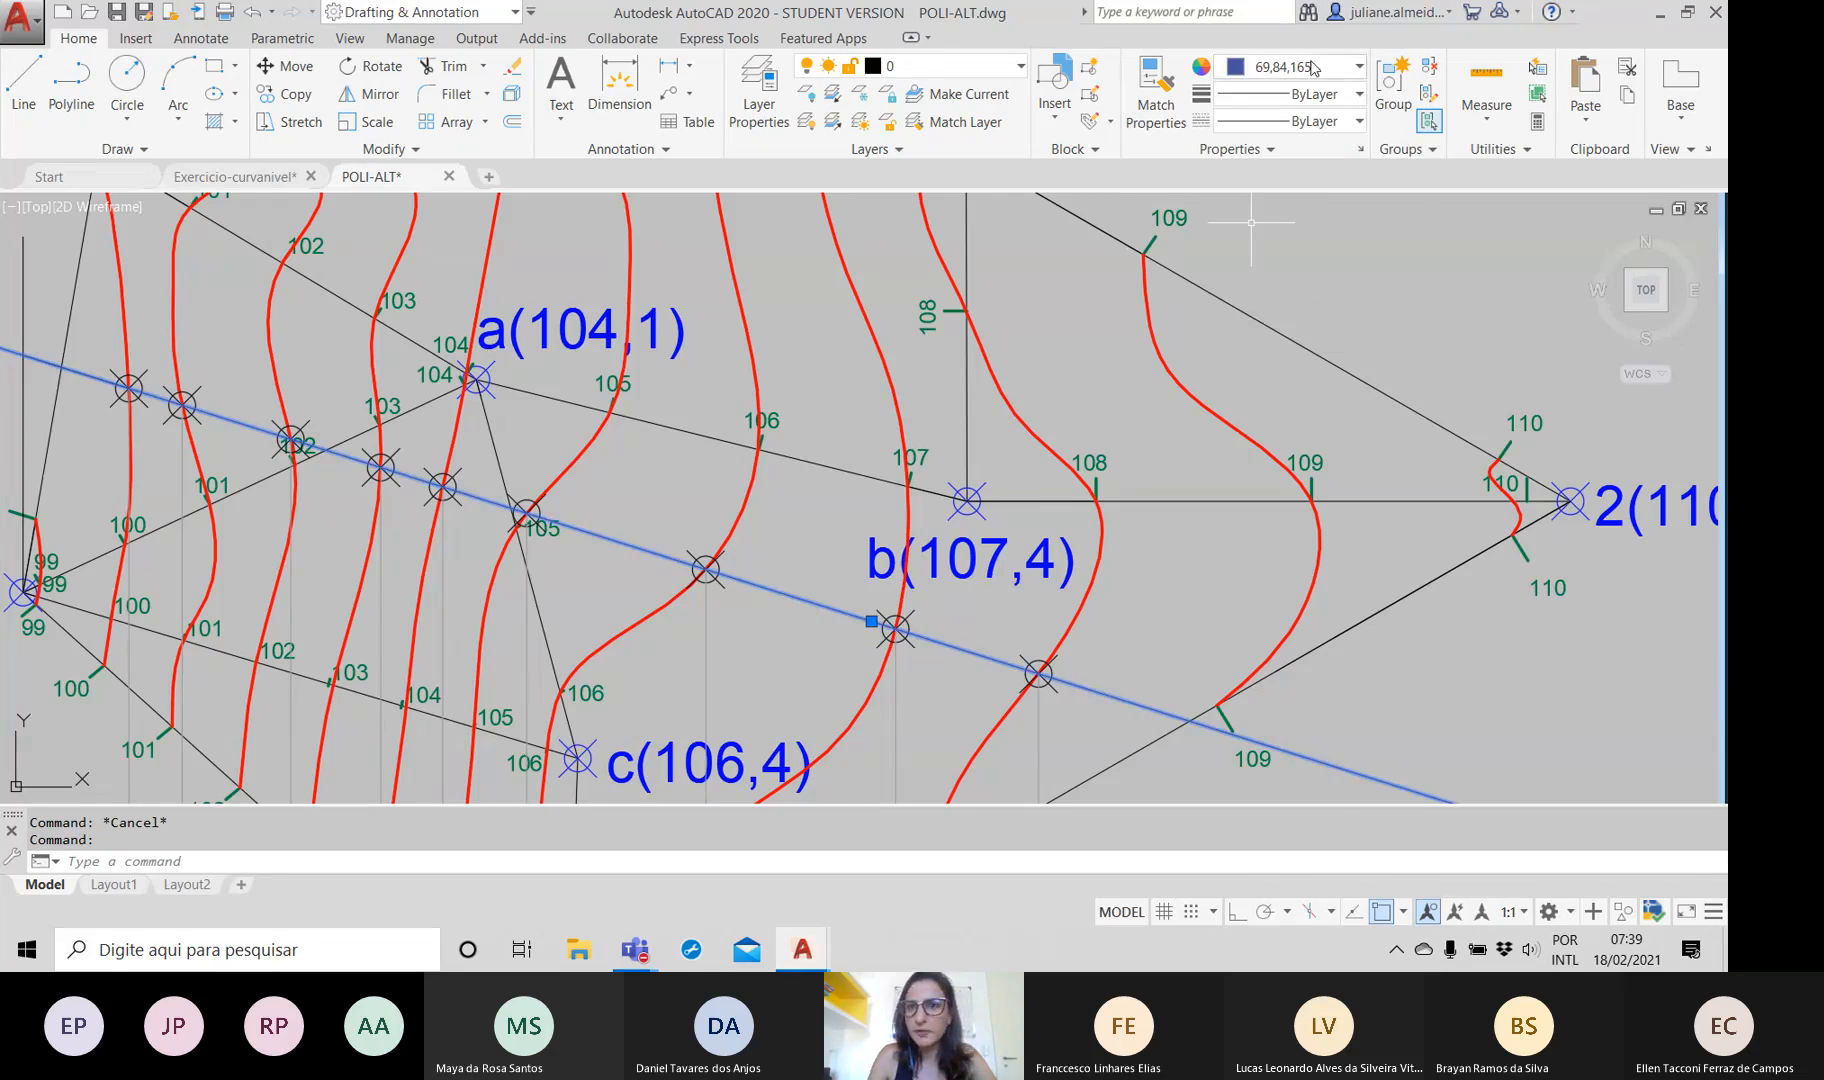
{"action": "key", "text": "Escape"}
{"action": "scroll", "coordinate": [1145, 372], "scroll_direction": "down", "scroll_amount": 5}
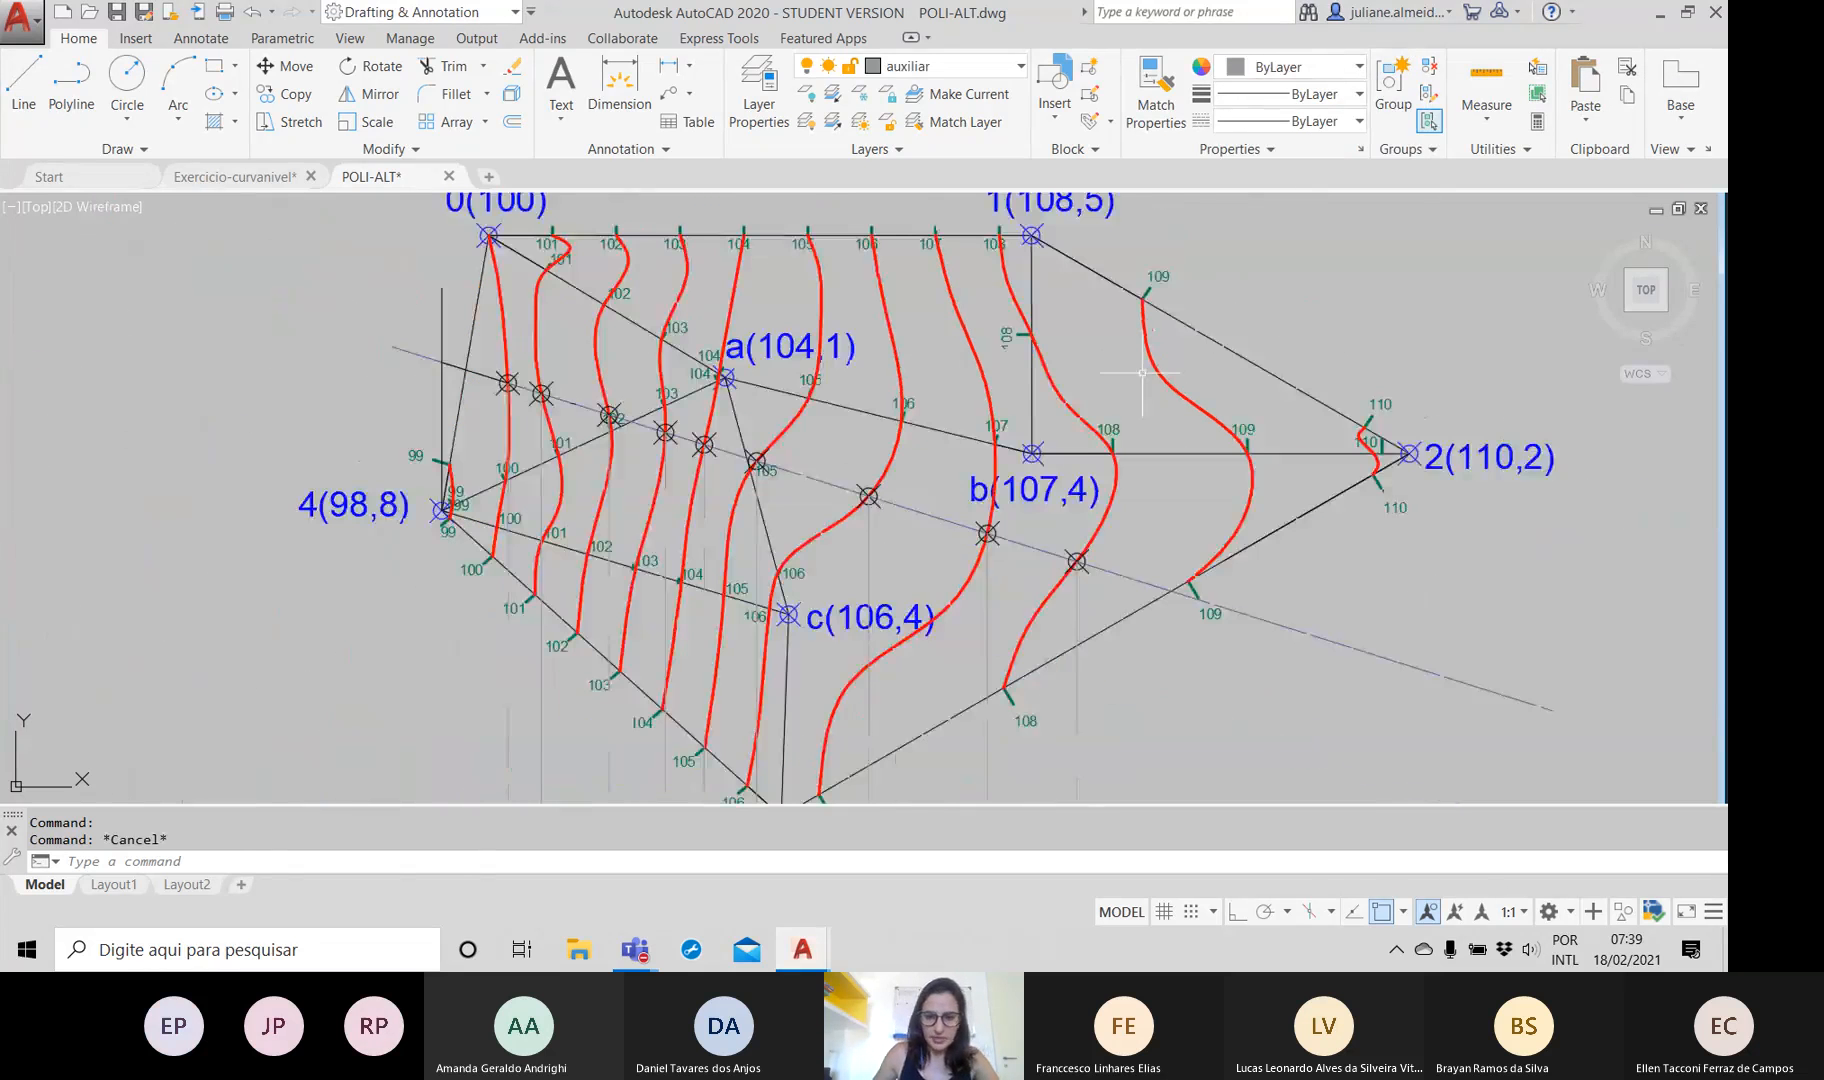
Highlight the blue section line and examine where it crosses the contour curves in the plan
{"action": "left_click", "coordinate": [1319, 555]}
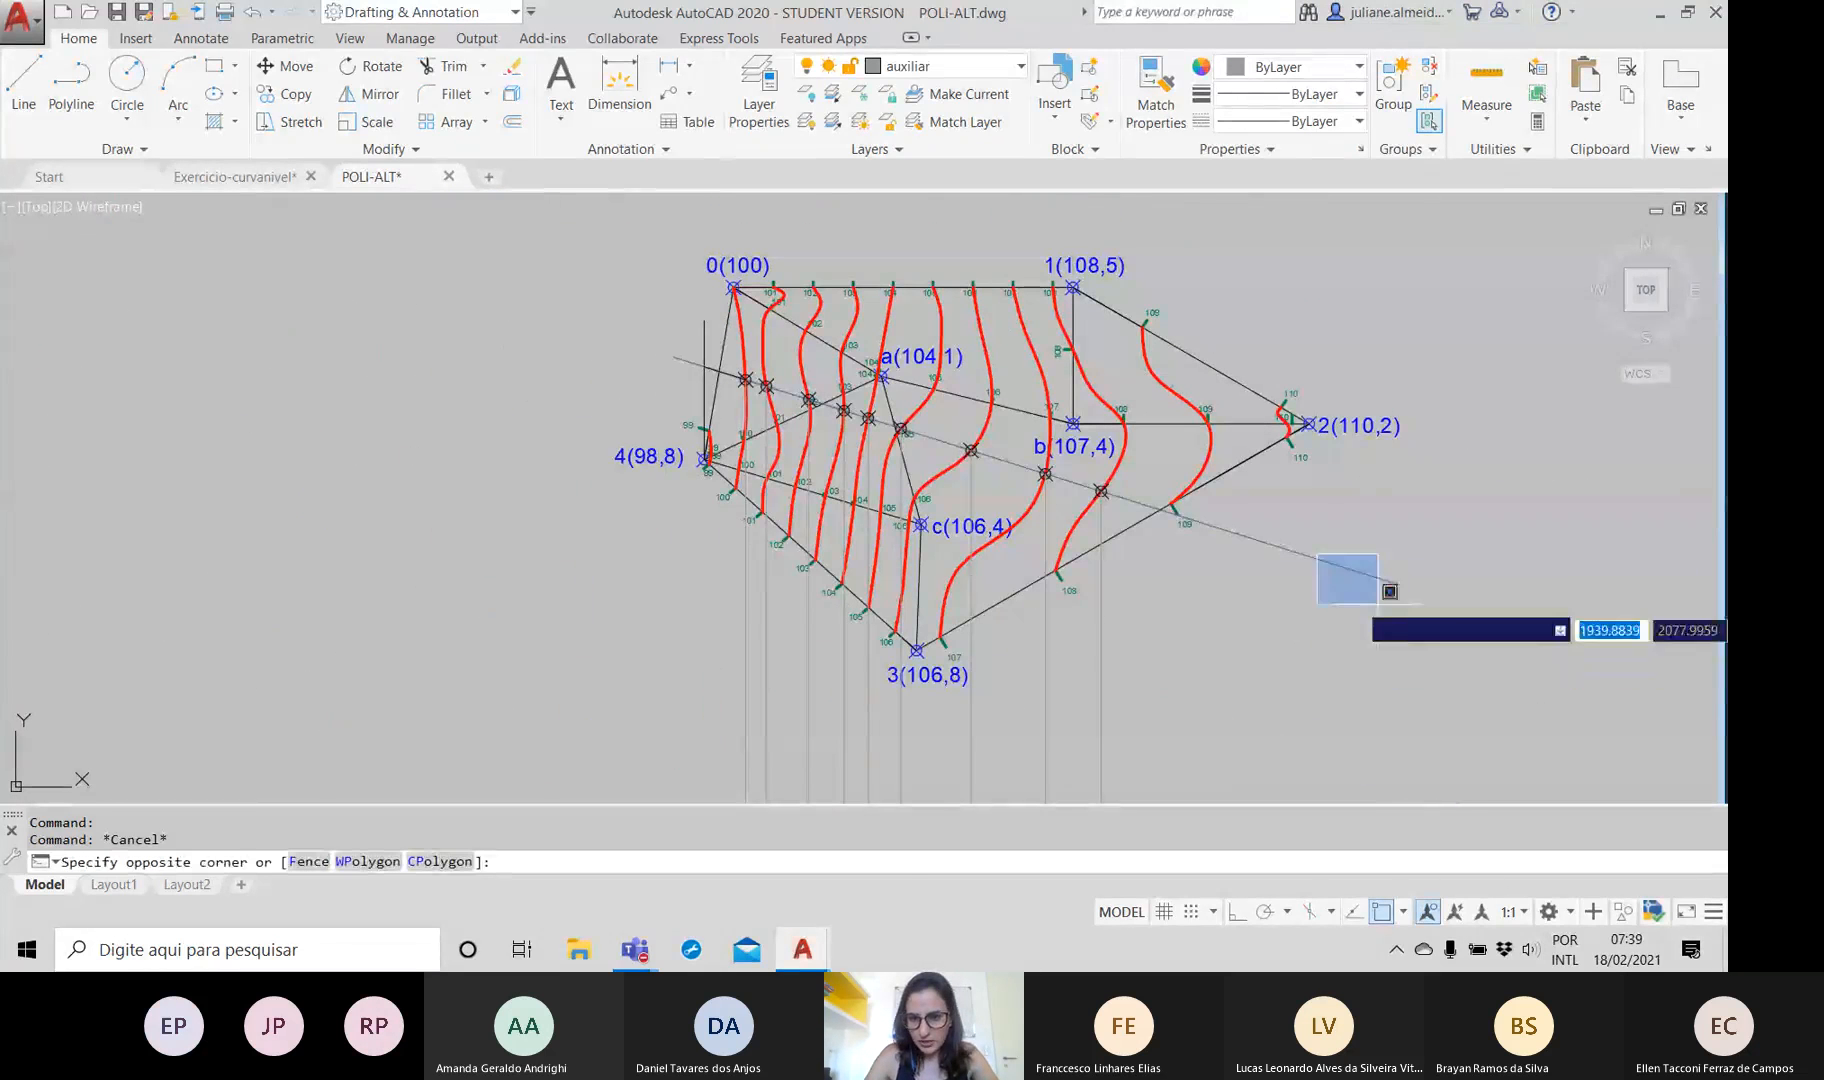
{"action": "left_click", "coordinate": [1277, 567]}
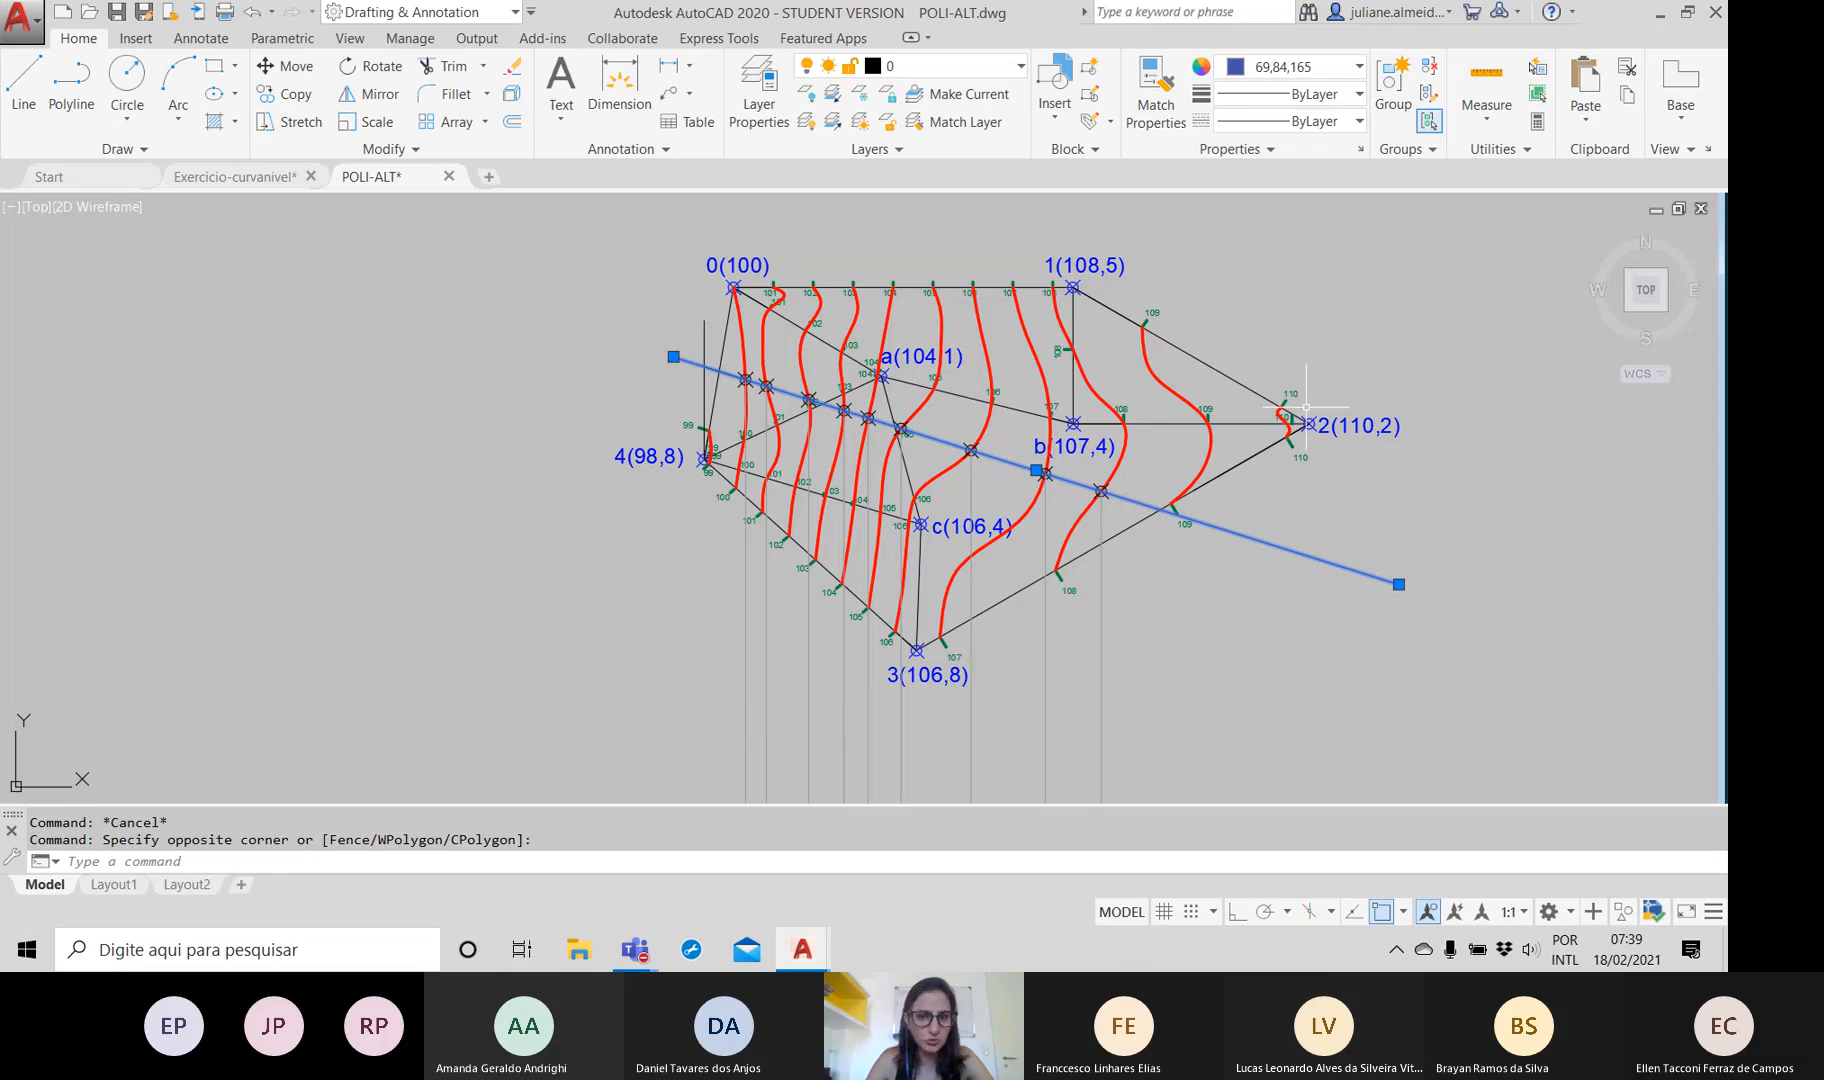
{"action": "key", "text": "Escape"}
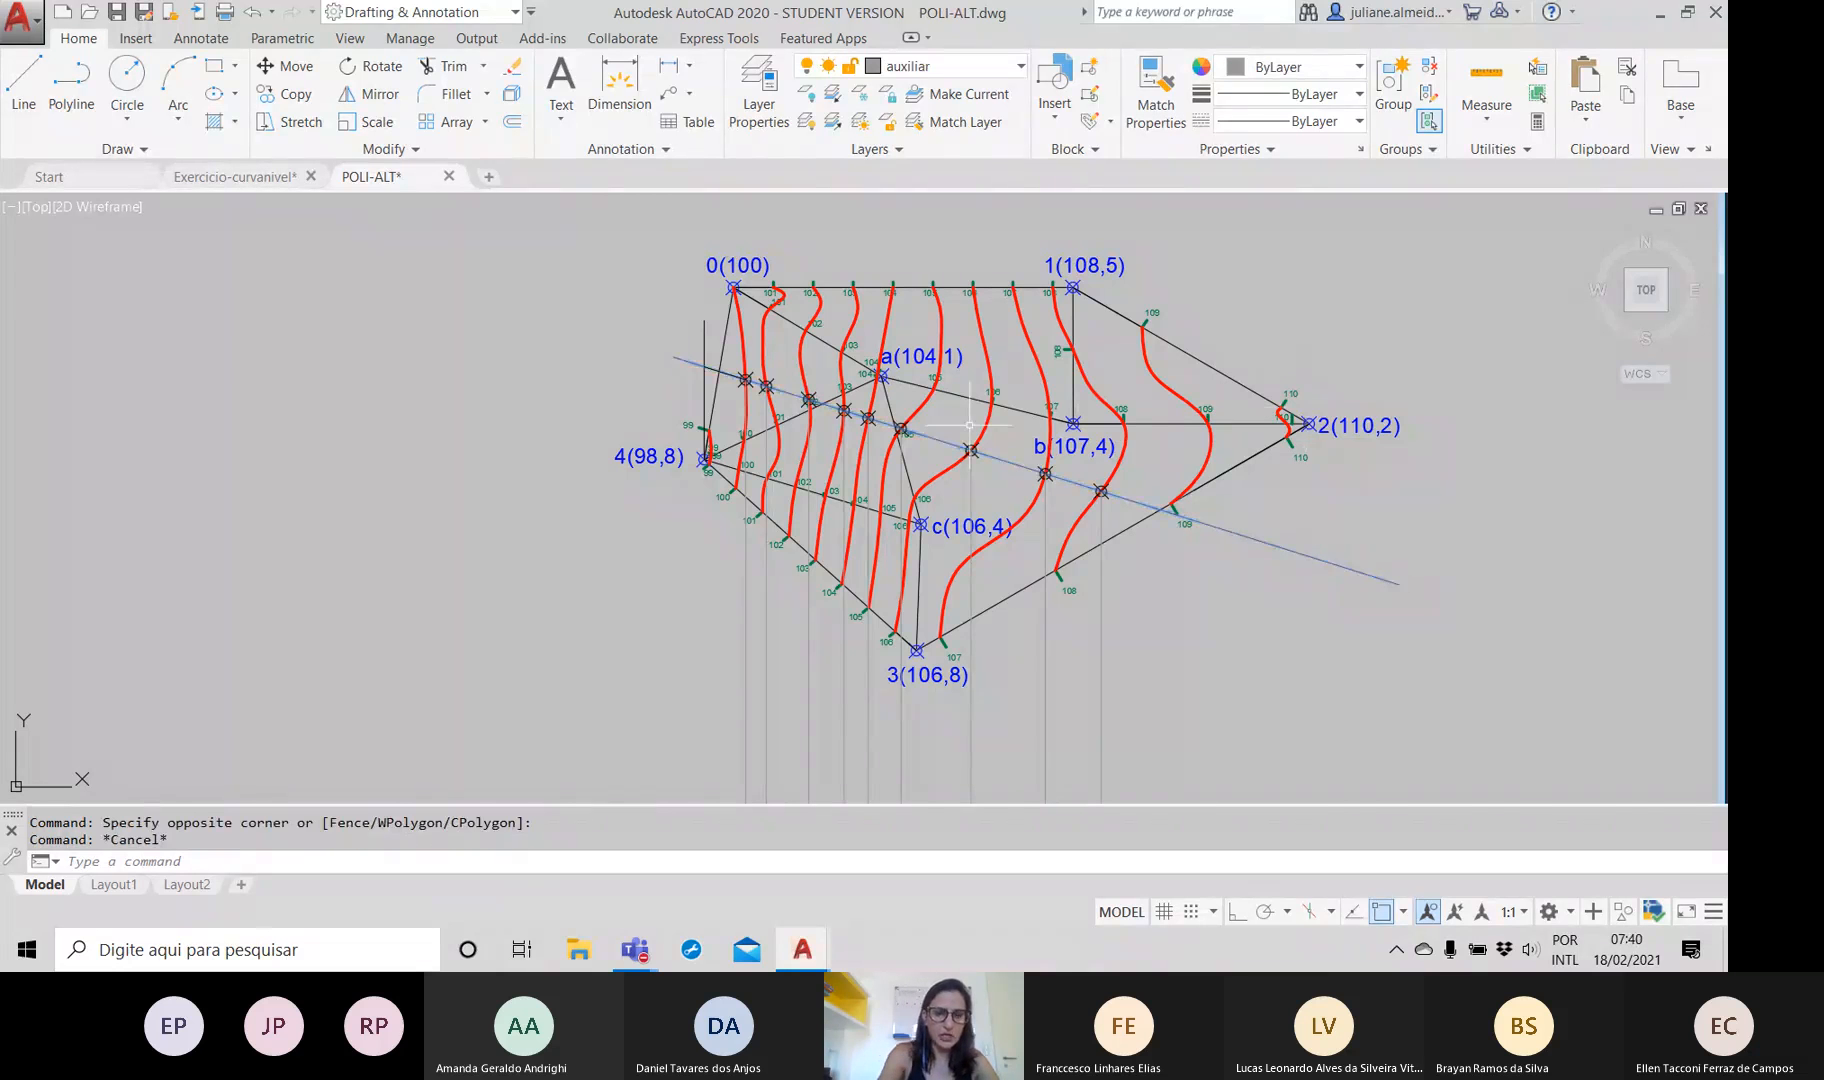
{"action": "scroll", "coordinate": [895, 447], "scroll_direction": "down", "scroll_amount": 5}
{"action": "left_click_drag", "start_coordinate": [882, 452], "coordinate": [702, 497]}
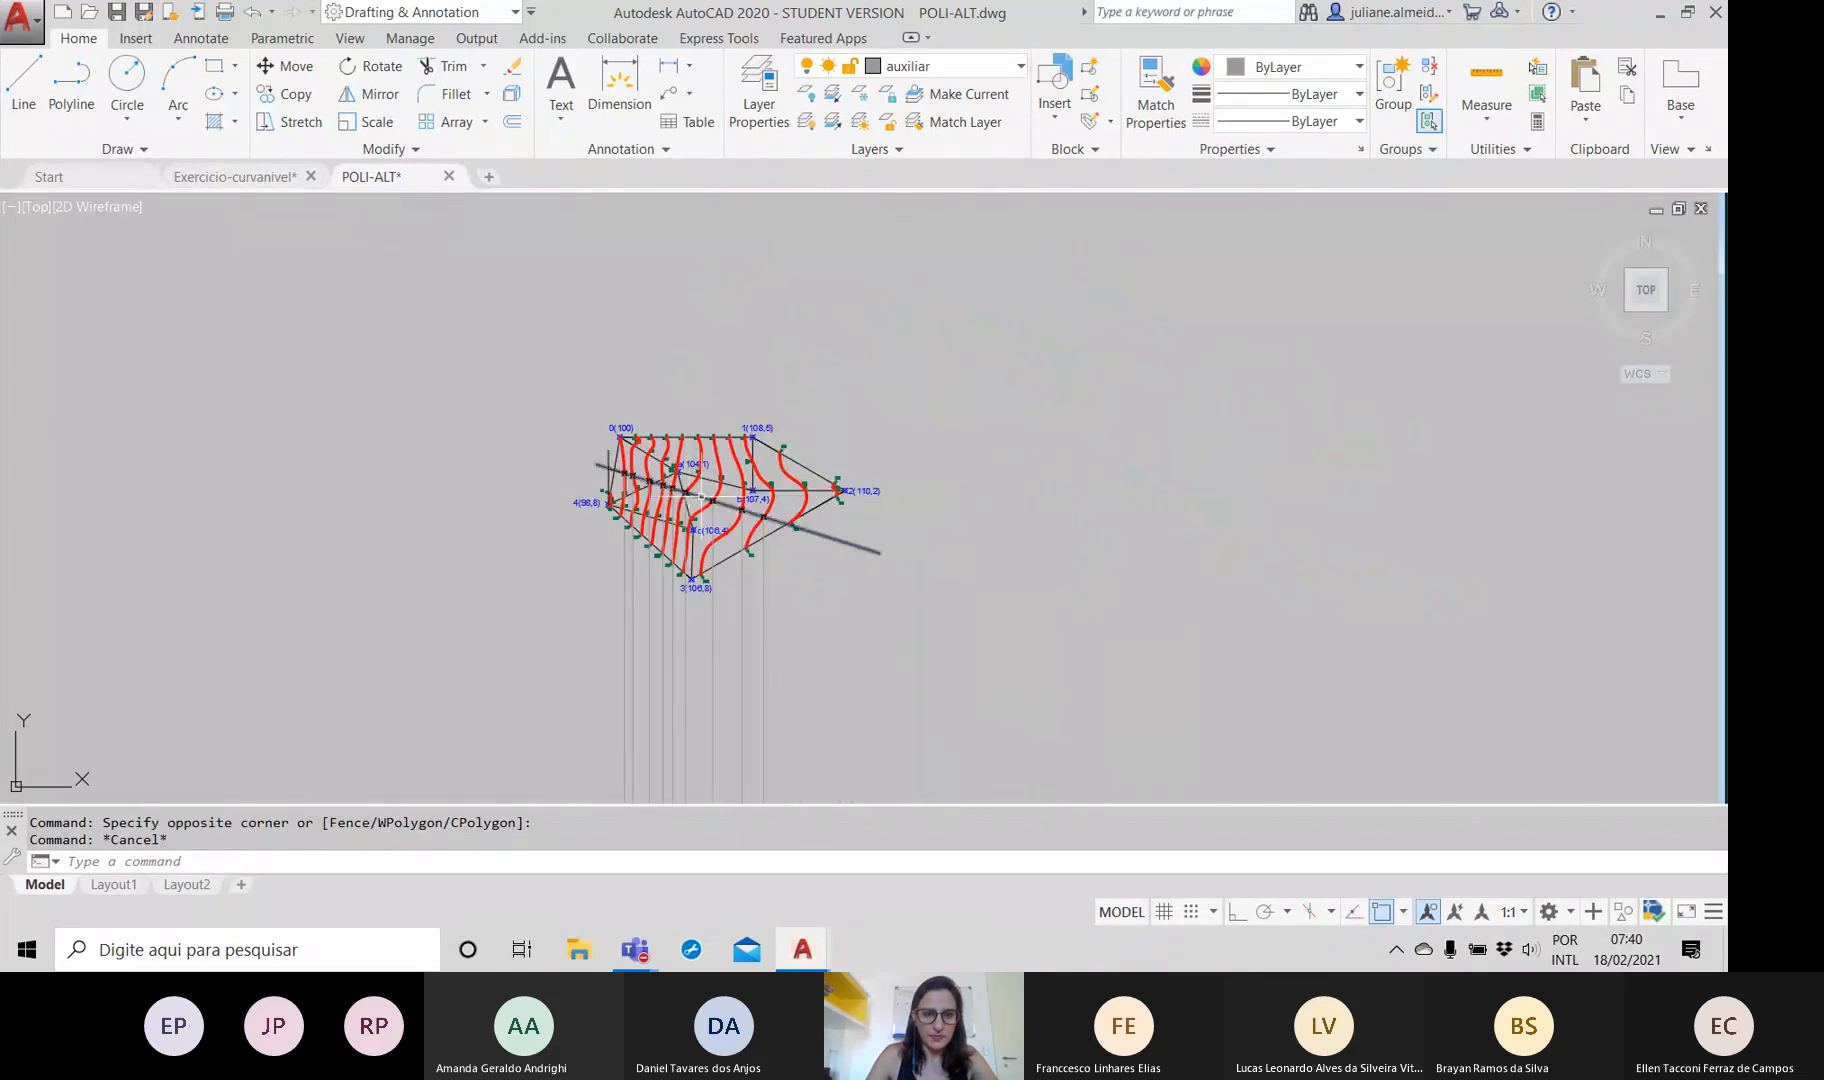
{"action": "scroll", "coordinate": [702, 497], "scroll_direction": "up", "scroll_amount": 6}
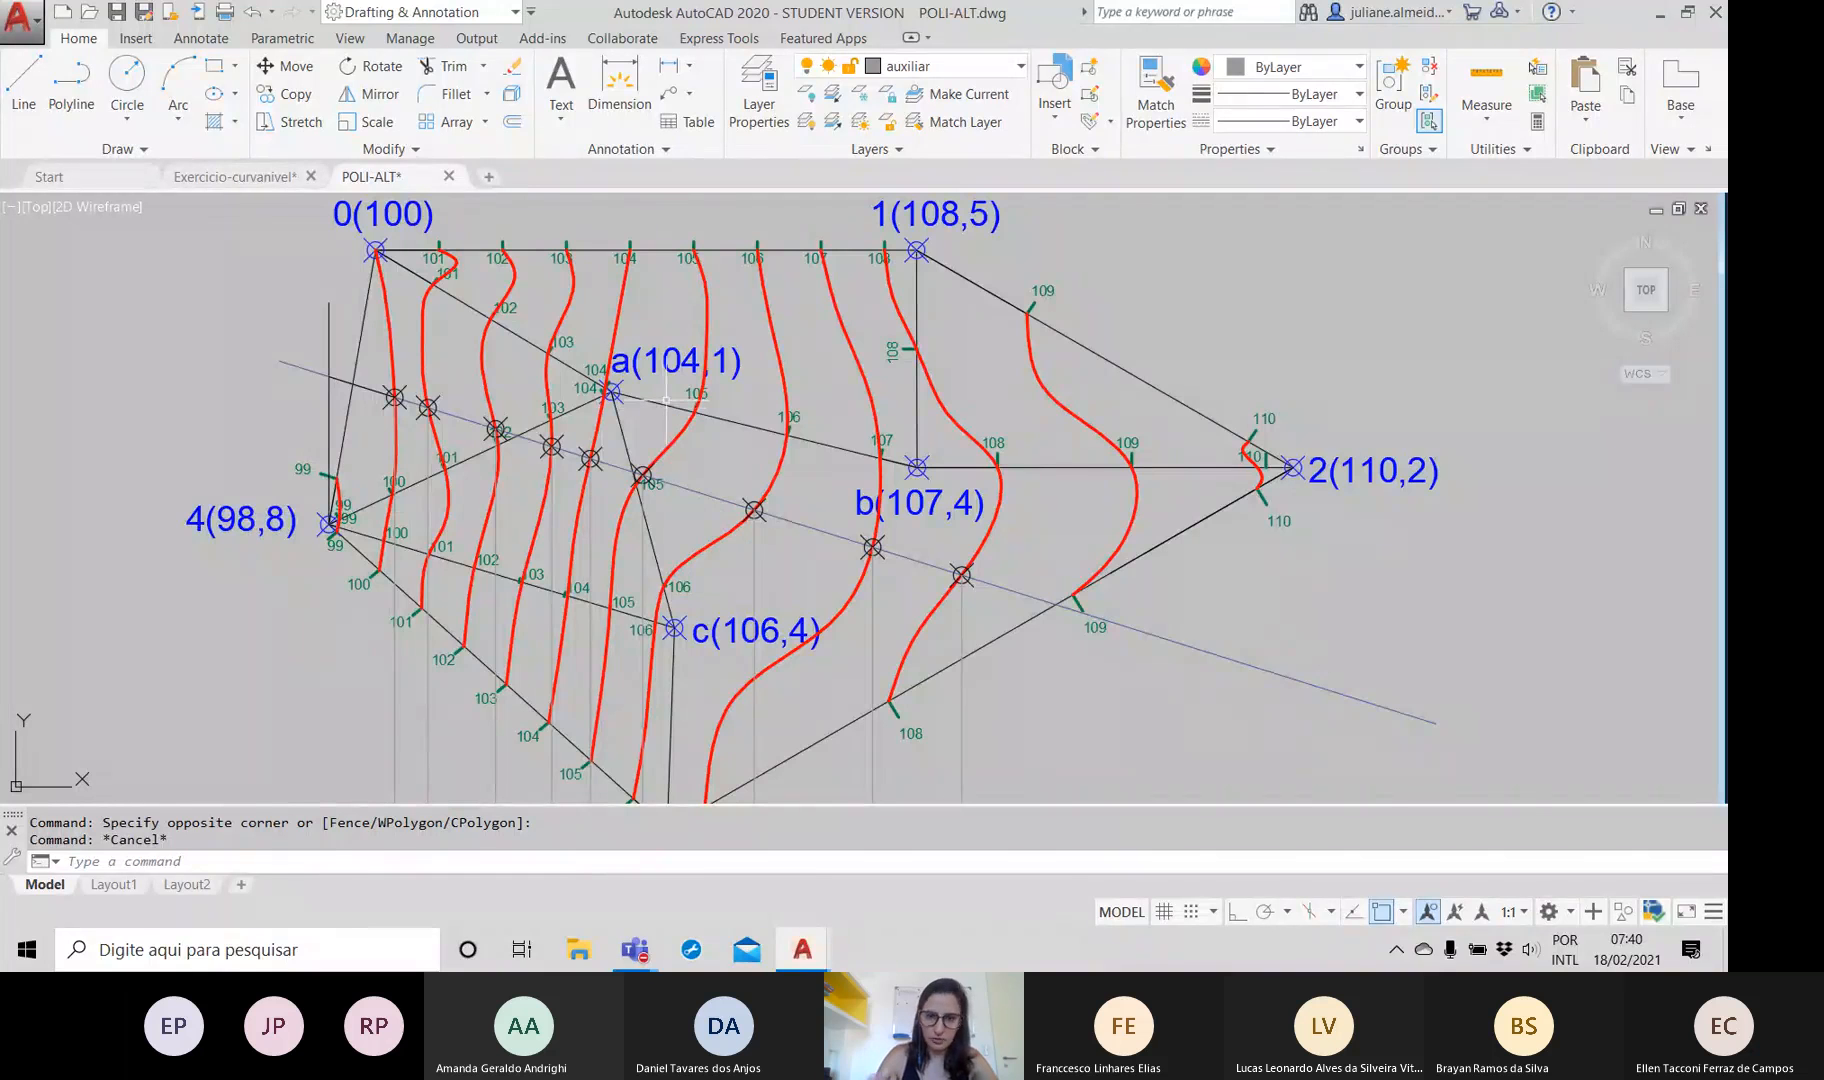
{"action": "scroll", "coordinate": [666, 400], "scroll_direction": "down", "scroll_amount": 2}
{"action": "mouse_move", "coordinate": [665, 382]}
{"action": "left_mouse_down"}
{"action": "mouse_move", "coordinate": [785, 413]}
{"action": "mouse_move", "coordinate": [810, 455]}
{"action": "mouse_move", "coordinate": [797, 335]}
{"action": "left_mouse_up"}
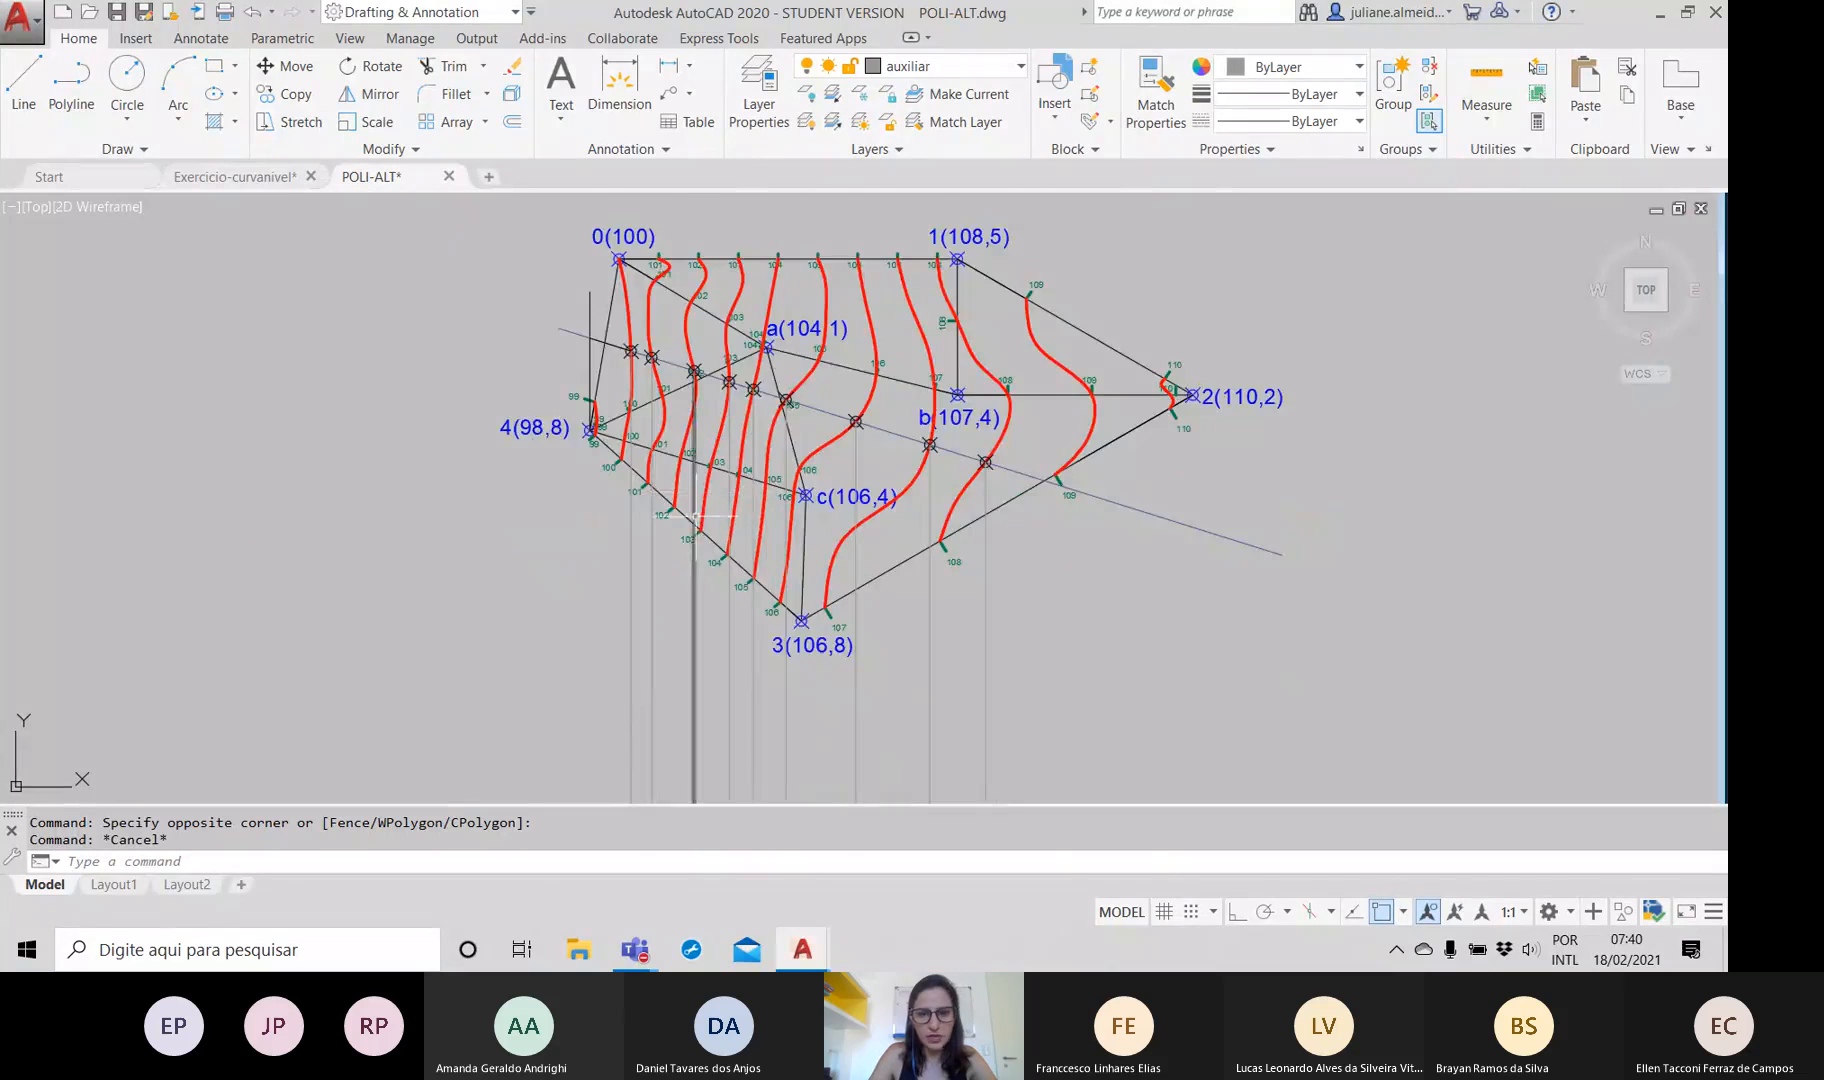
Follow the vertical projection lines from the section crossings to the h(m)–x(m) terrain profile
{"action": "left_click_drag", "start_coordinate": [704, 529], "coordinate": [641, 350]}
{"action": "scroll", "coordinate": [640, 385], "scroll_direction": "down", "scroll_amount": 2}
{"action": "scroll", "coordinate": [640, 405], "scroll_direction": "down", "scroll_amount": 4}
{"action": "left_click_drag", "start_coordinate": [635, 456], "coordinate": [678, 287]}
{"action": "scroll", "coordinate": [647, 535], "scroll_direction": "up", "scroll_amount": 6}
{"action": "mouse_move", "coordinate": [649, 530]}
{"action": "left_mouse_down"}
{"action": "mouse_move", "coordinate": [632, 504]}
{"action": "mouse_move", "coordinate": [520, 490]}
{"action": "mouse_move", "coordinate": [484, 358]}
{"action": "left_mouse_up"}
{"action": "scroll", "coordinate": [602, 521], "scroll_direction": "up", "scroll_amount": 4}
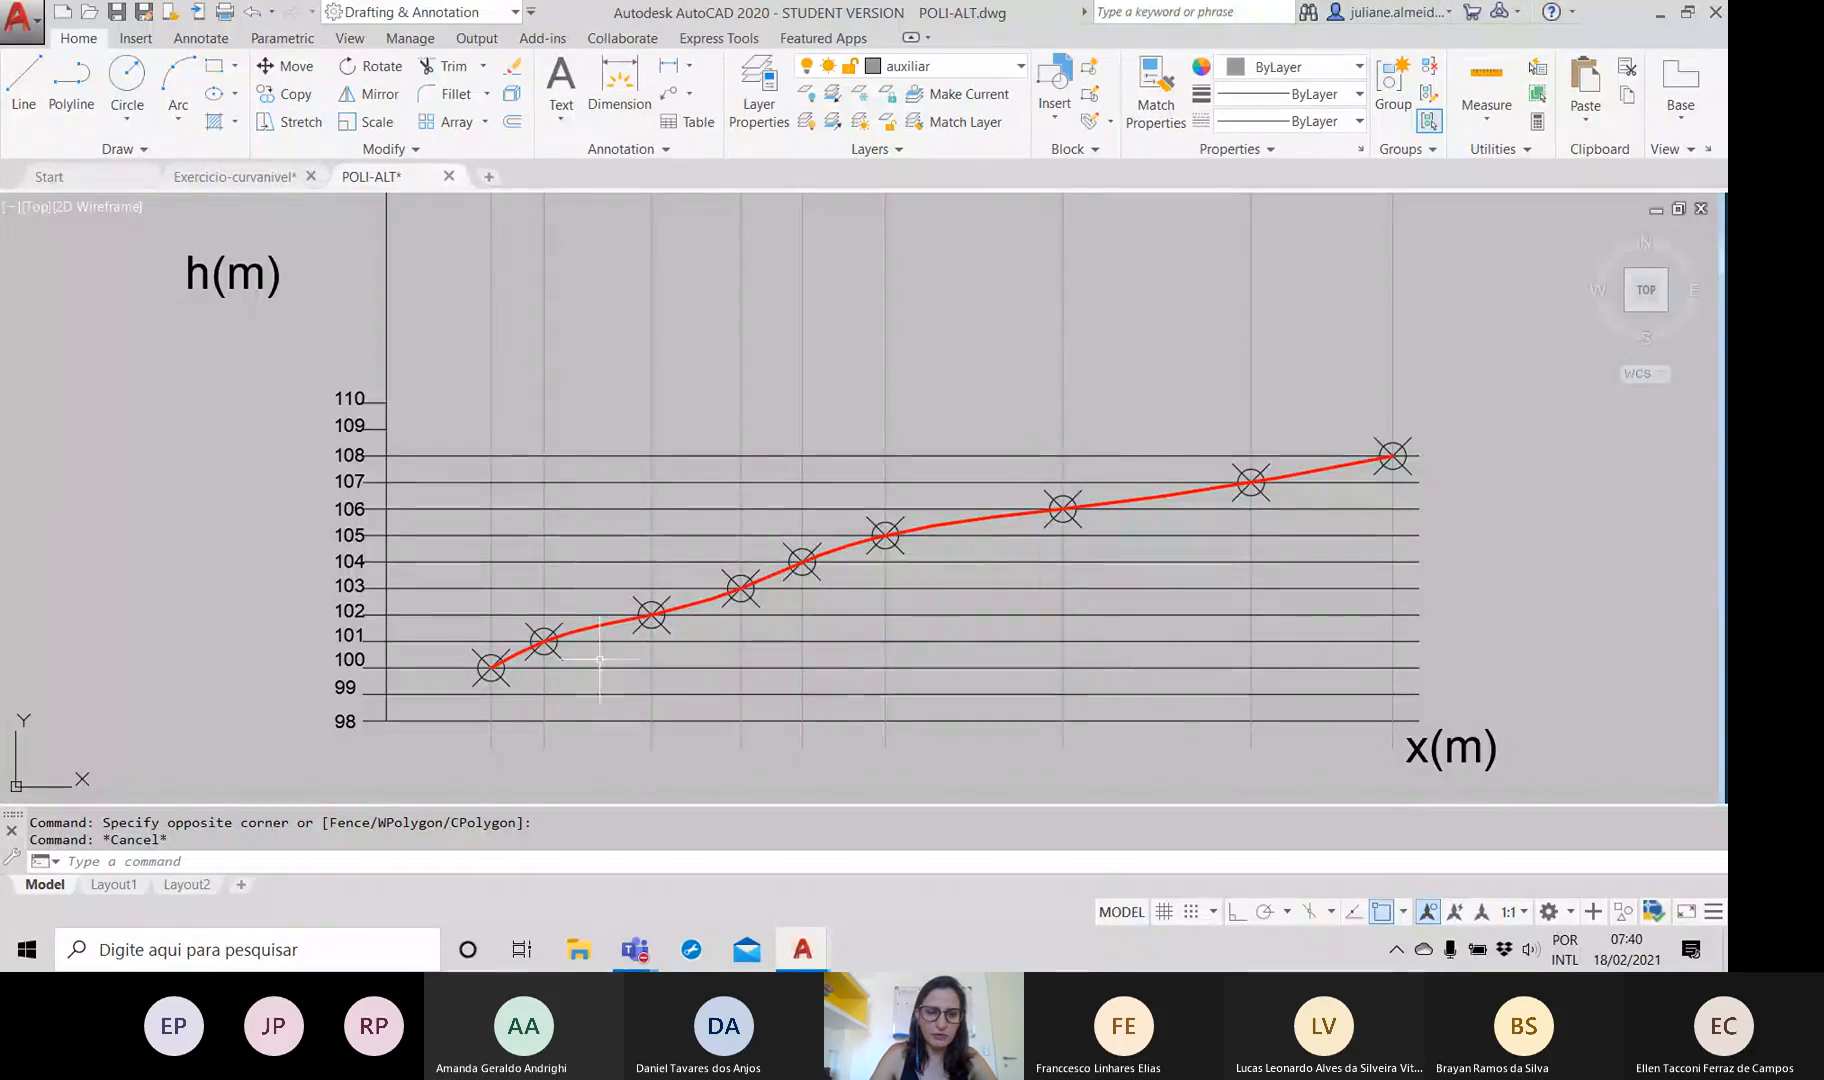
Go back from the profile to the contour plan and examine the marked section intersections
{"action": "scroll", "coordinate": [1130, 350], "scroll_direction": "down", "scroll_amount": 6}
{"action": "left_click_drag", "start_coordinate": [1092, 322], "coordinate": [880, 705]}
{"action": "scroll", "coordinate": [937, 363], "scroll_direction": "down", "scroll_amount": 5}
{"action": "left_click_drag", "start_coordinate": [907, 248], "coordinate": [888, 496]}
{"action": "scroll", "coordinate": [888, 400], "scroll_direction": "up", "scroll_amount": 8}
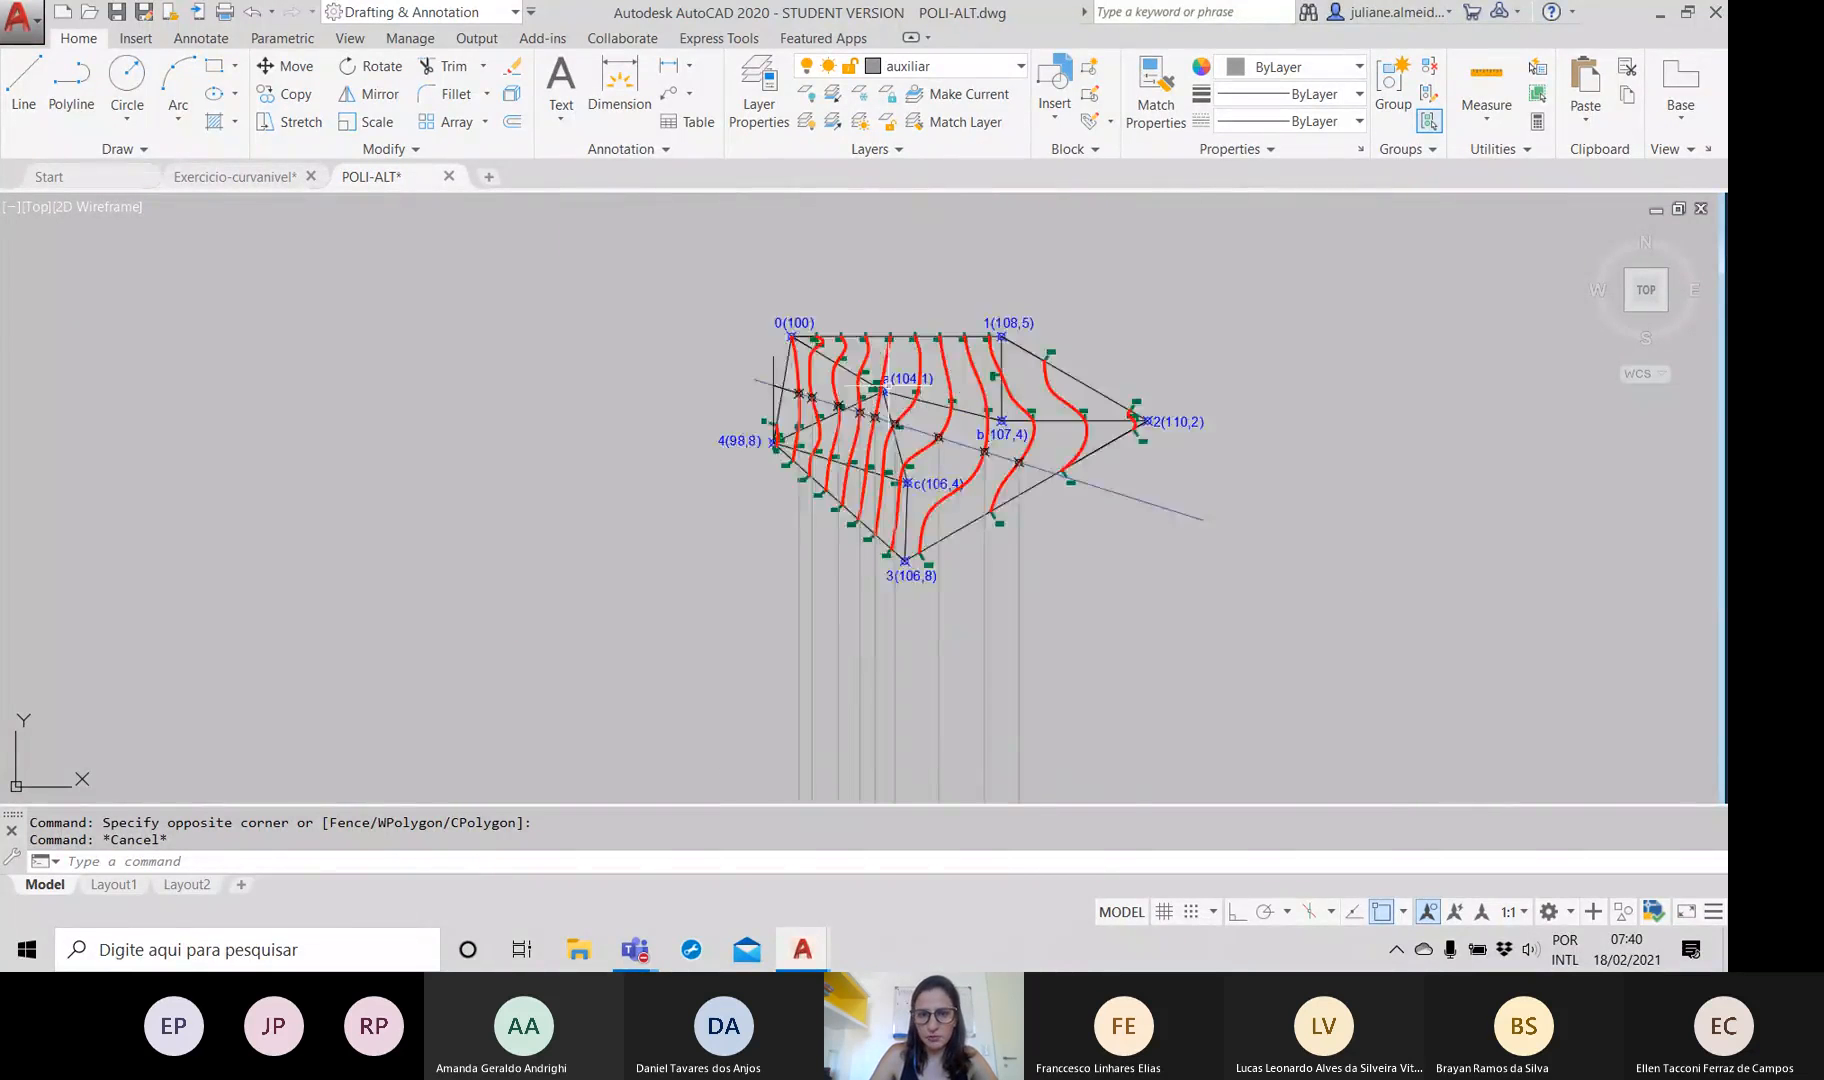
{"action": "mouse_move", "coordinate": [895, 394]}
{"action": "left_mouse_down"}
{"action": "mouse_move", "coordinate": [455, 408]}
{"action": "mouse_move", "coordinate": [560, 460]}
{"action": "mouse_move", "coordinate": [640, 425]}
{"action": "left_mouse_up"}
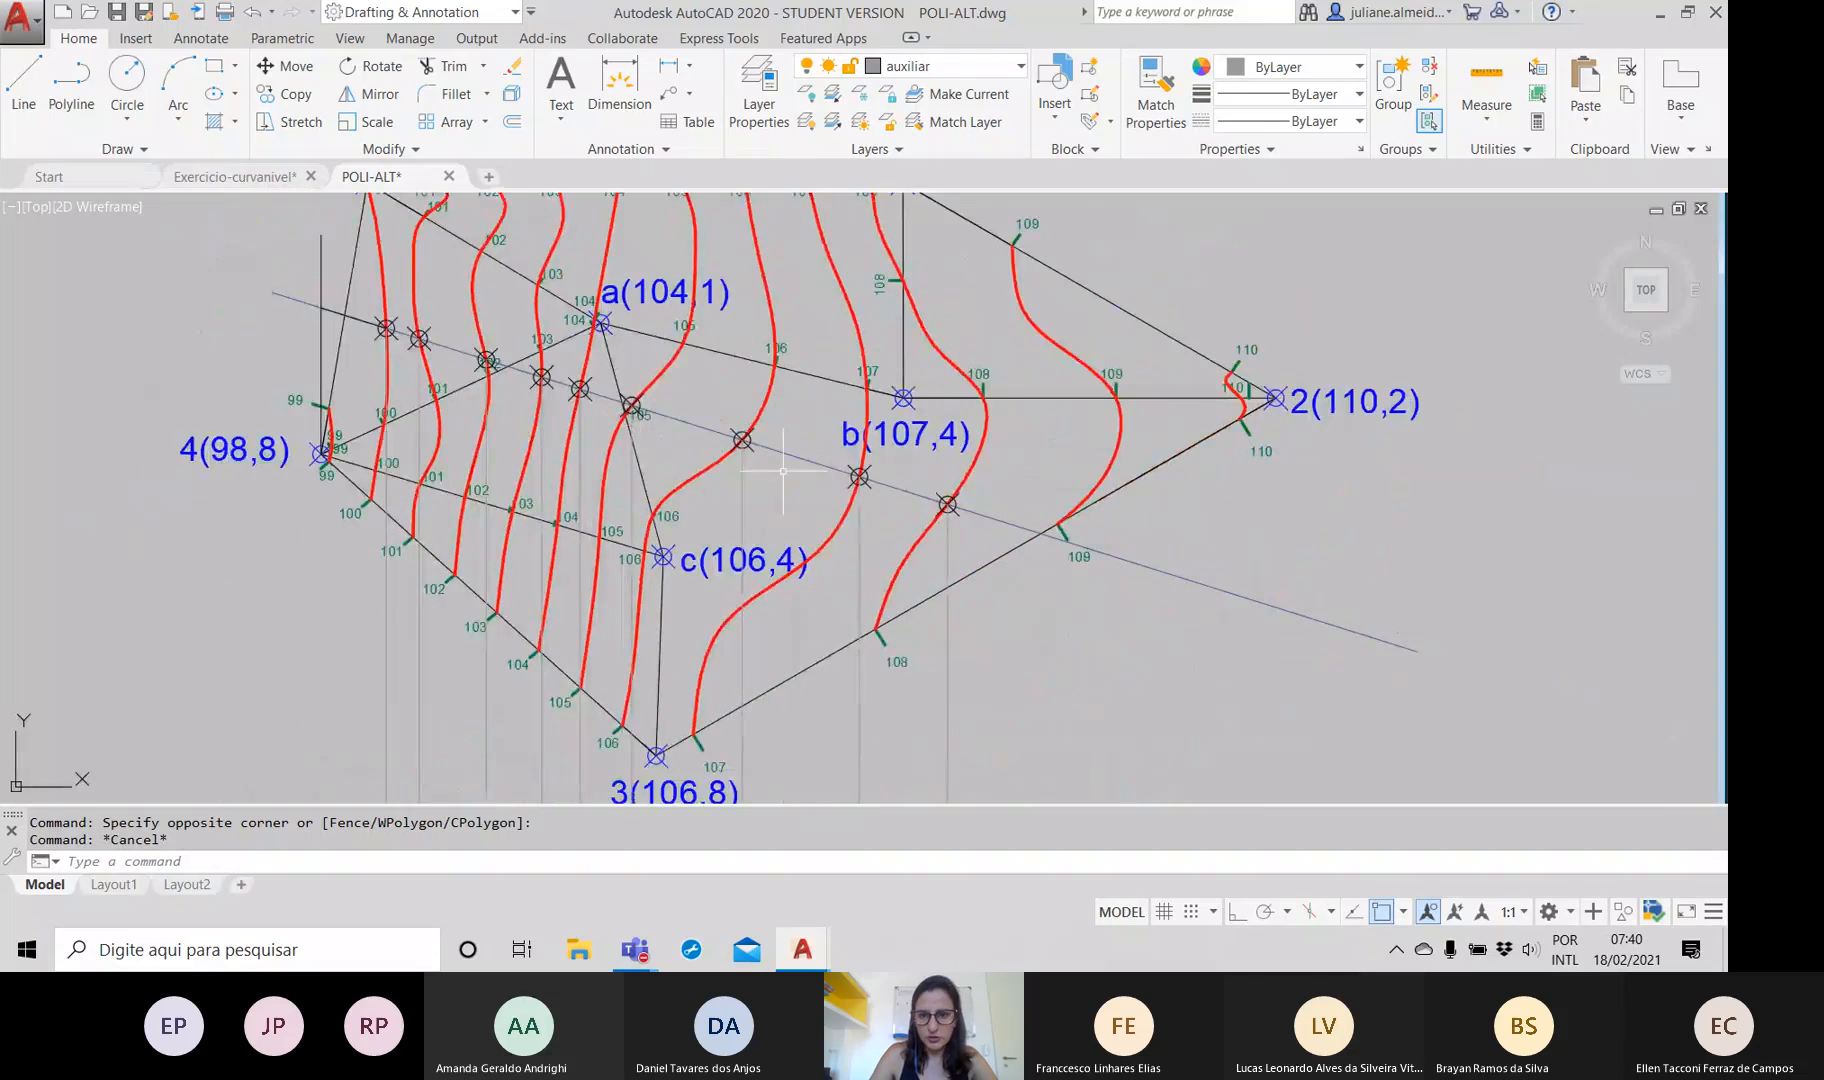
{"action": "left_click_drag", "start_coordinate": [782, 473], "coordinate": [902, 529]}
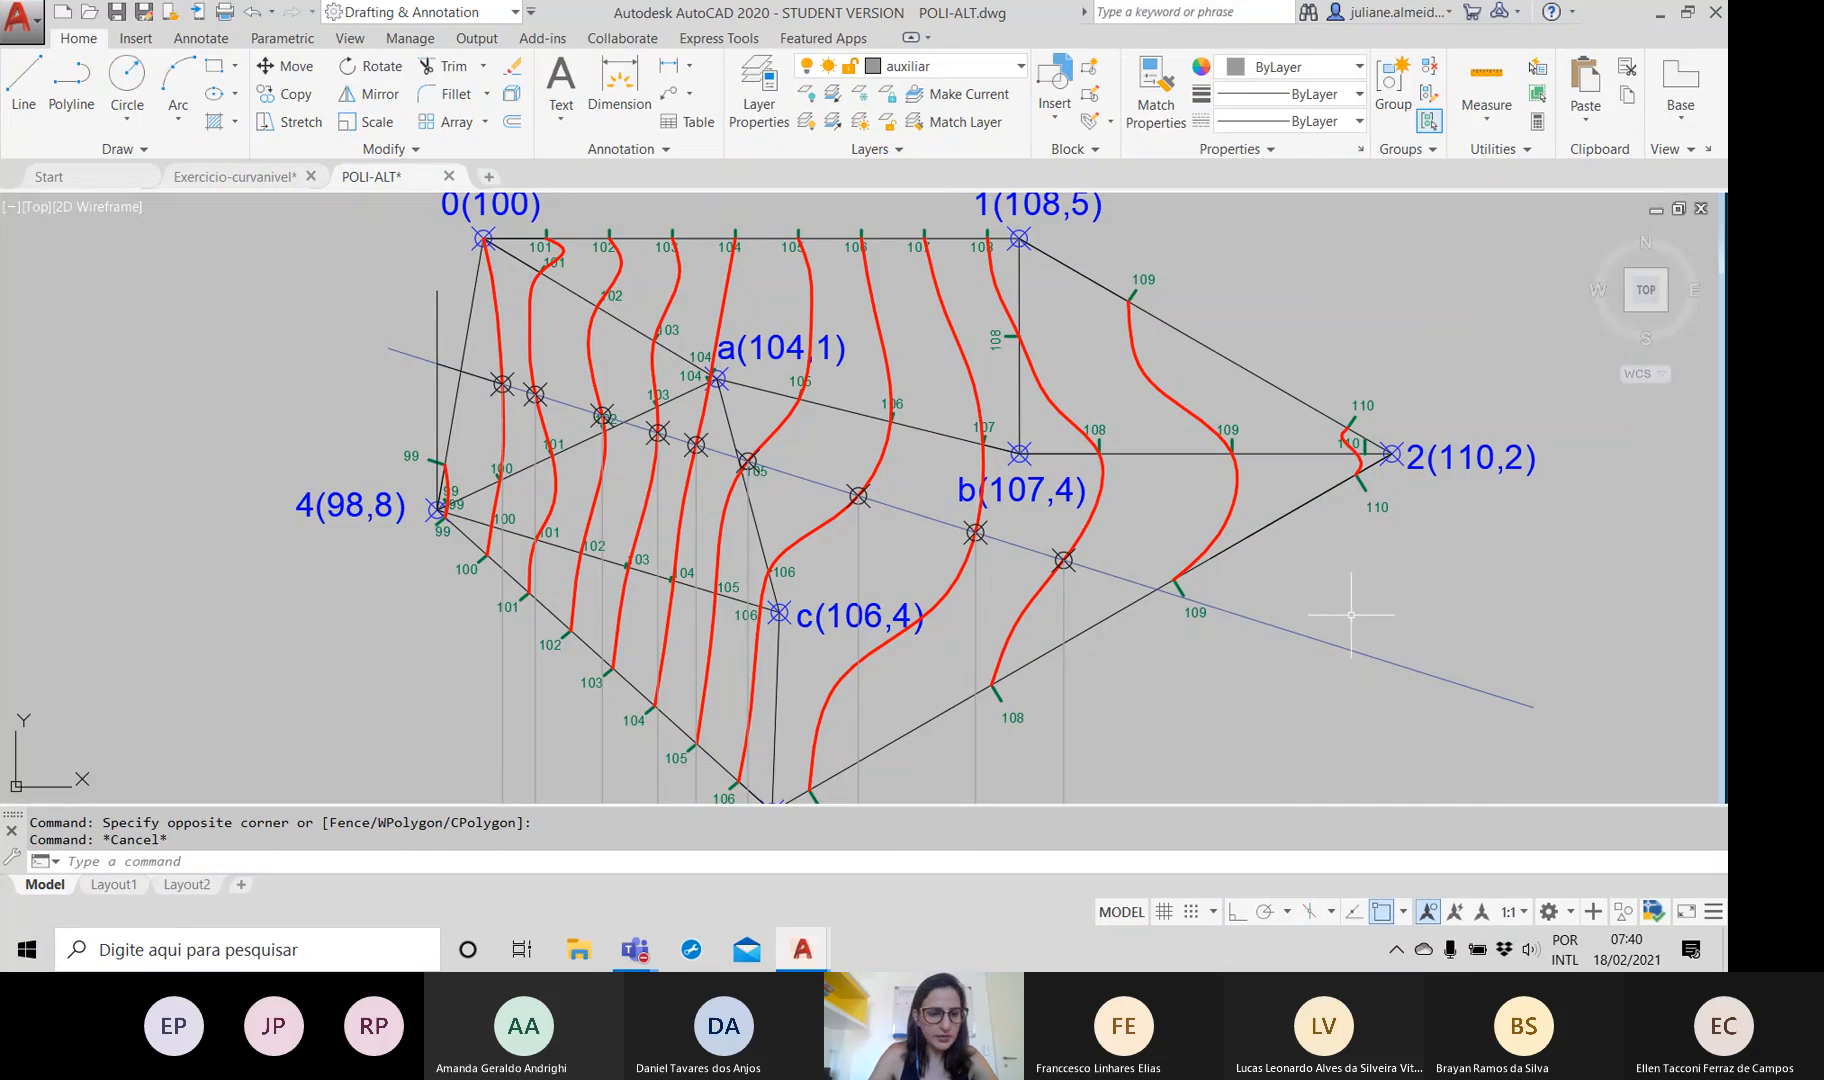
Read the new chat messages in the Microsoft Teams meeting and return to the POLI-ALT.dwg drawing in AutoCAD
{"action": "mouse_move", "coordinate": [631, 962]}
{"action": "mouse_move", "coordinate": [649, 773]}
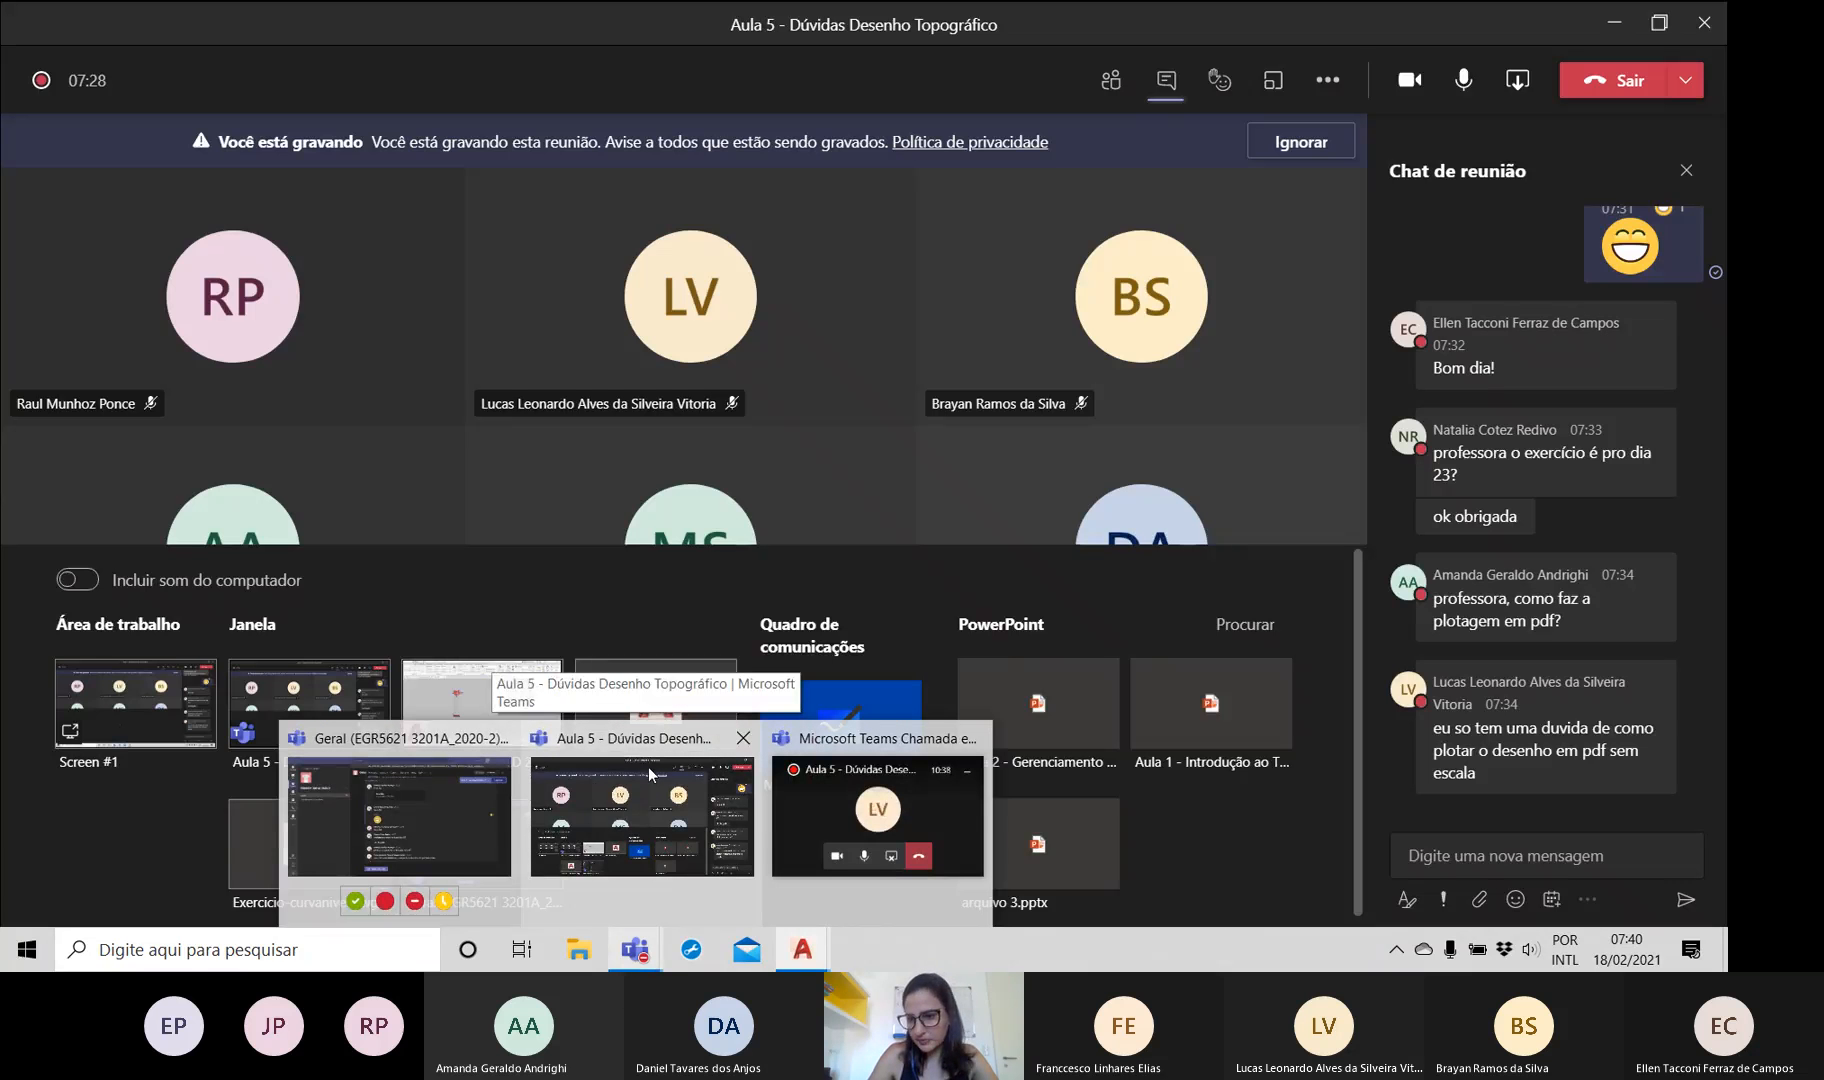
{"action": "left_click", "coordinate": [648, 792]}
{"action": "mouse_move", "coordinate": [651, 800]}
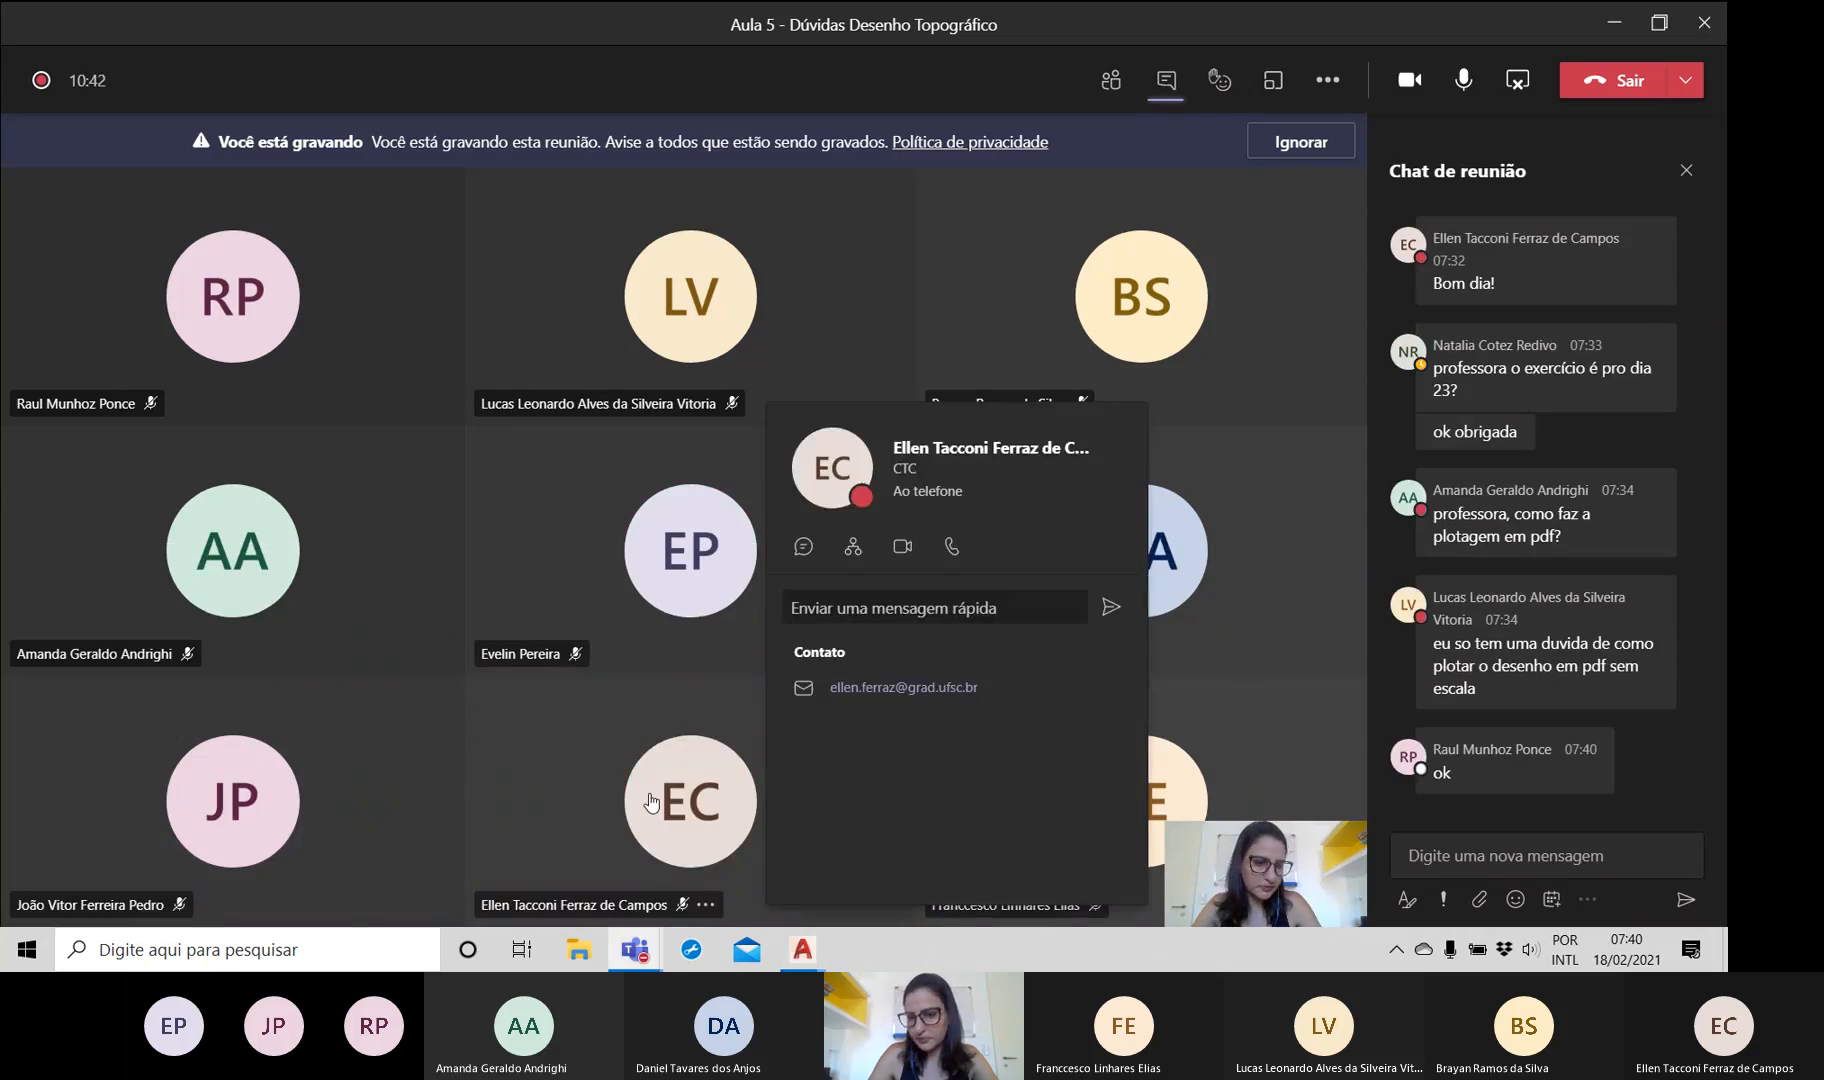
{"action": "mouse_move", "coordinate": [808, 952]}
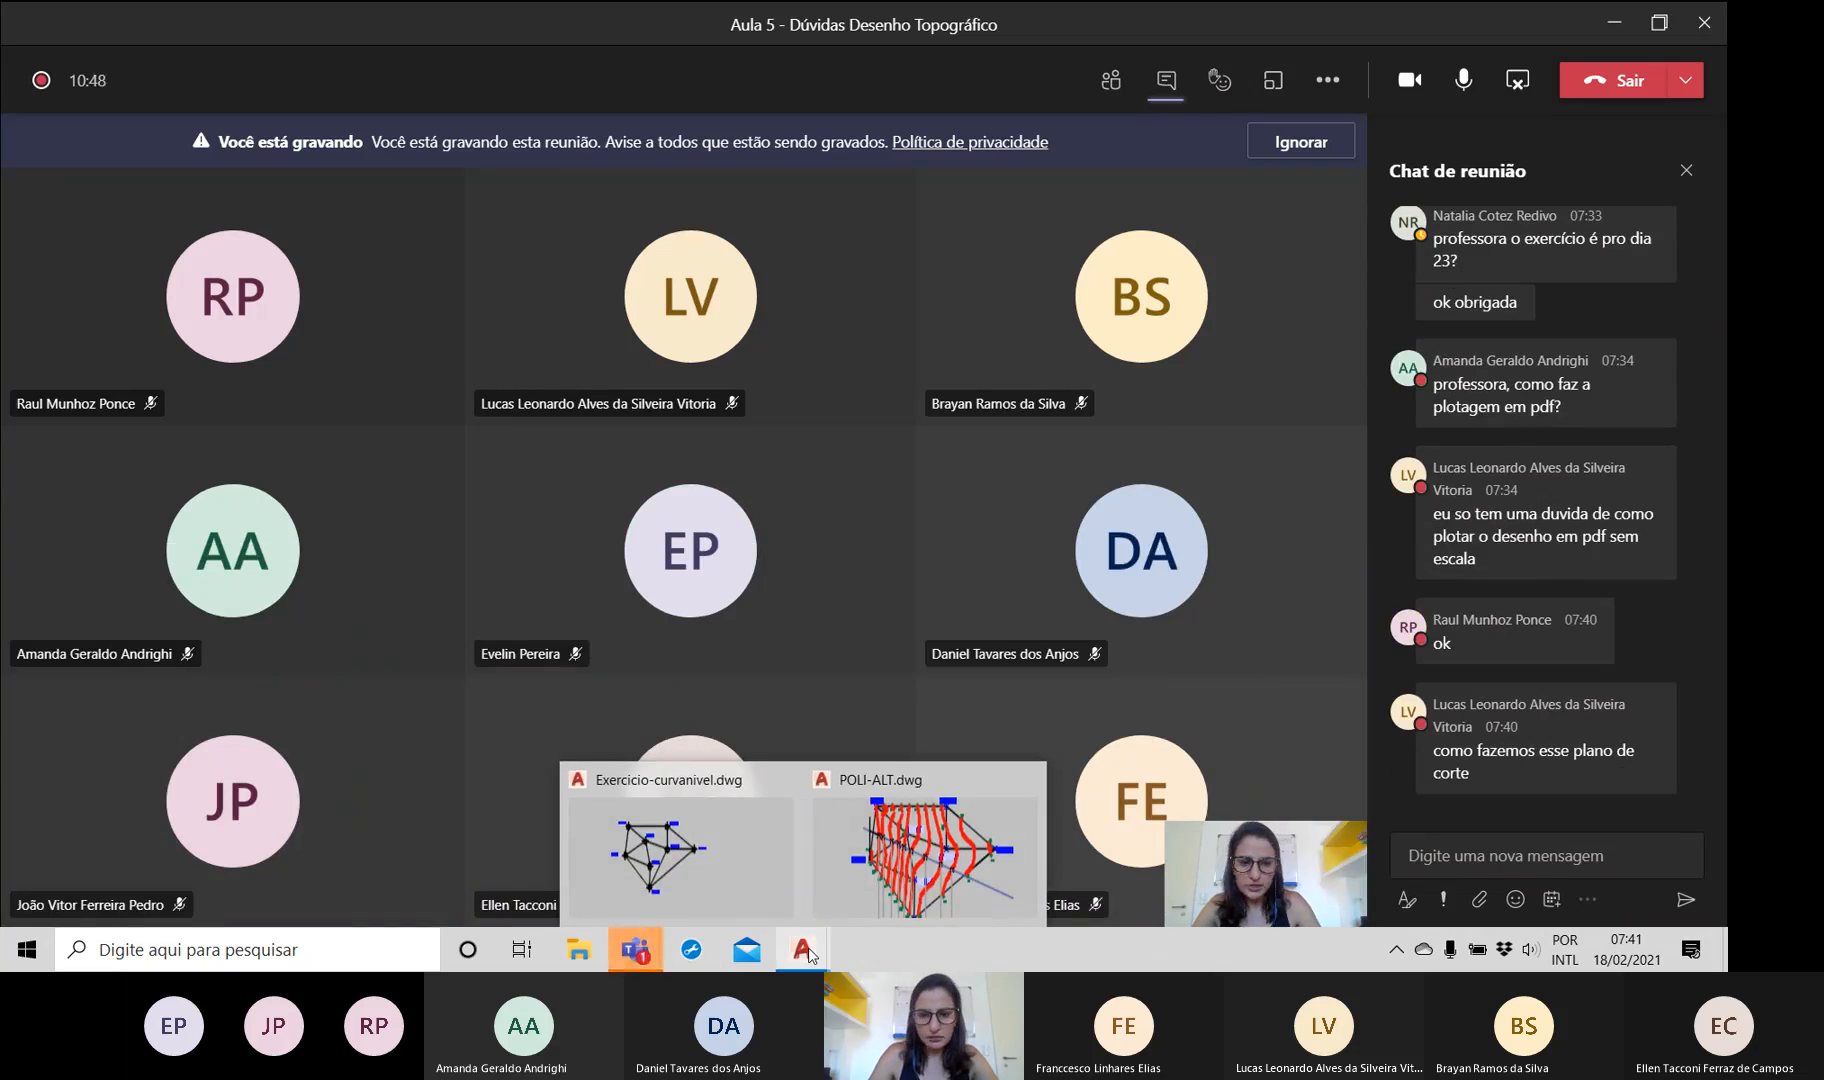
{"action": "left_click", "coordinate": [861, 892]}
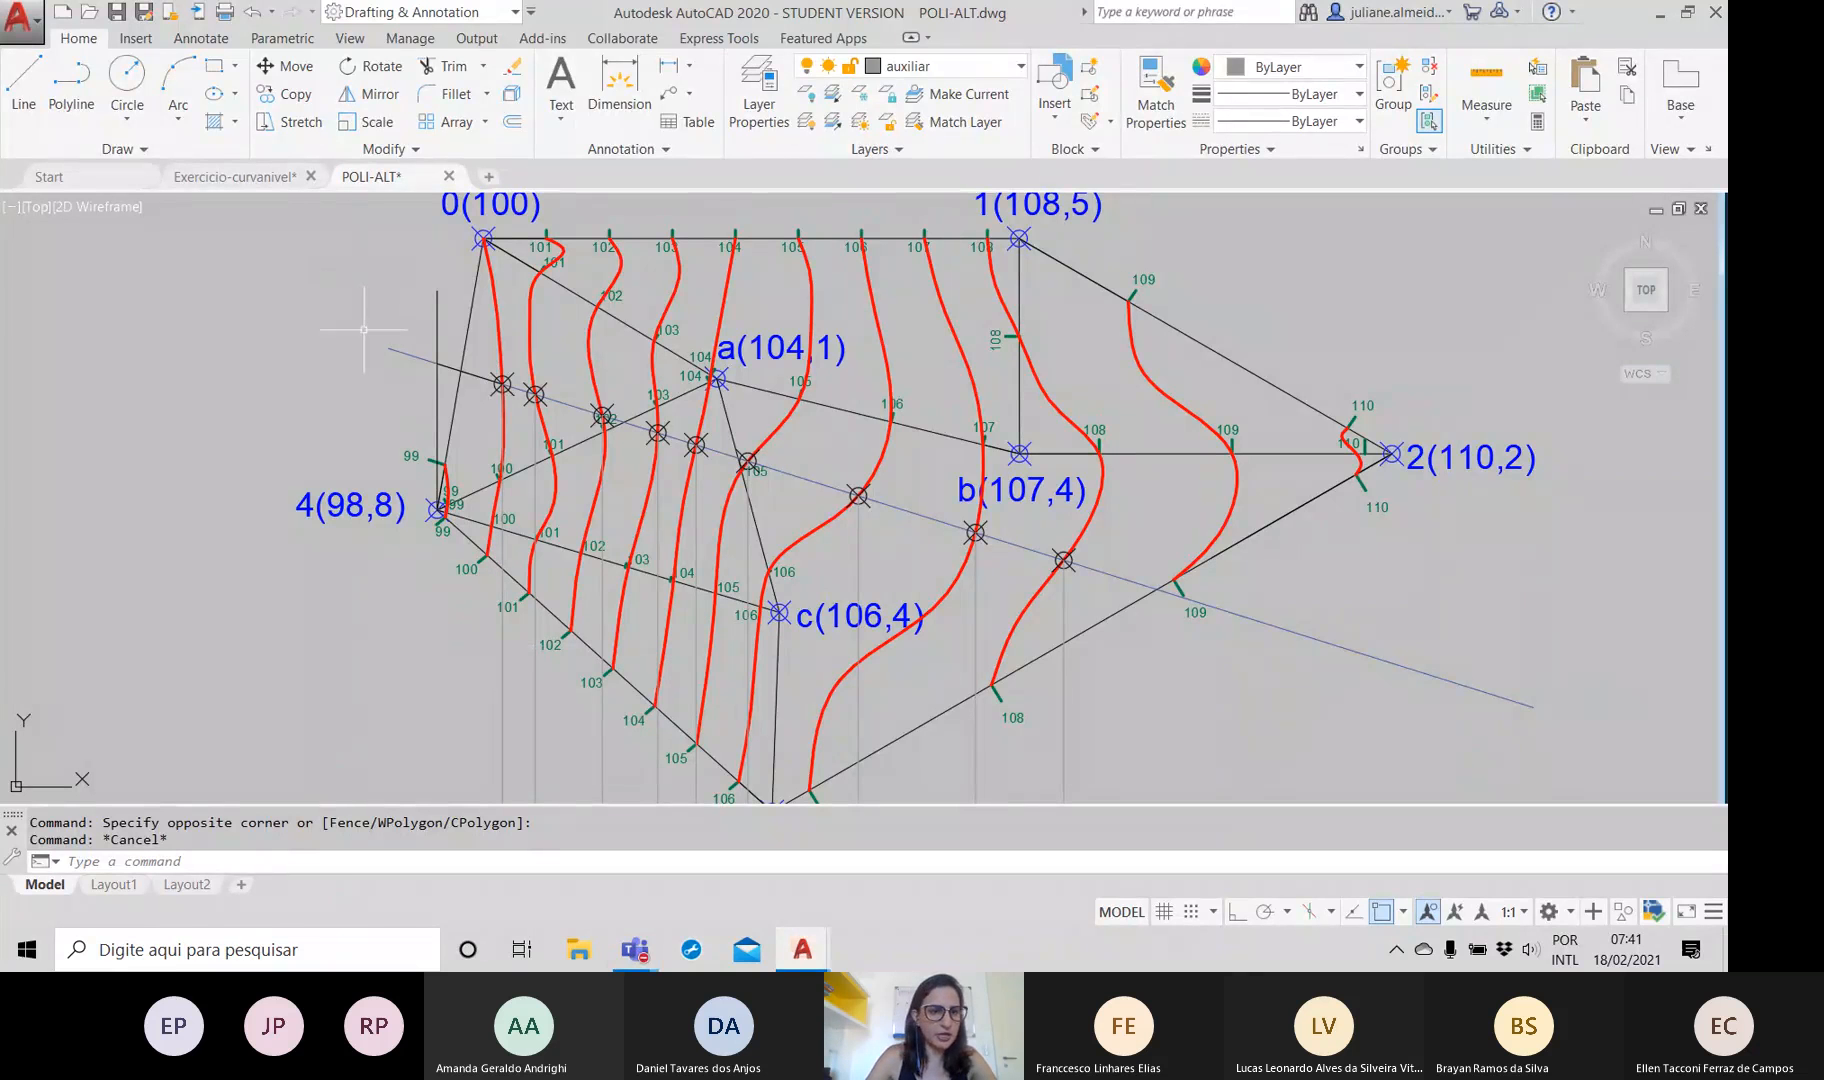
Highlight the cutting-plane line across the contour plan to show its full extent
{"action": "left_click", "coordinate": [400, 354]}
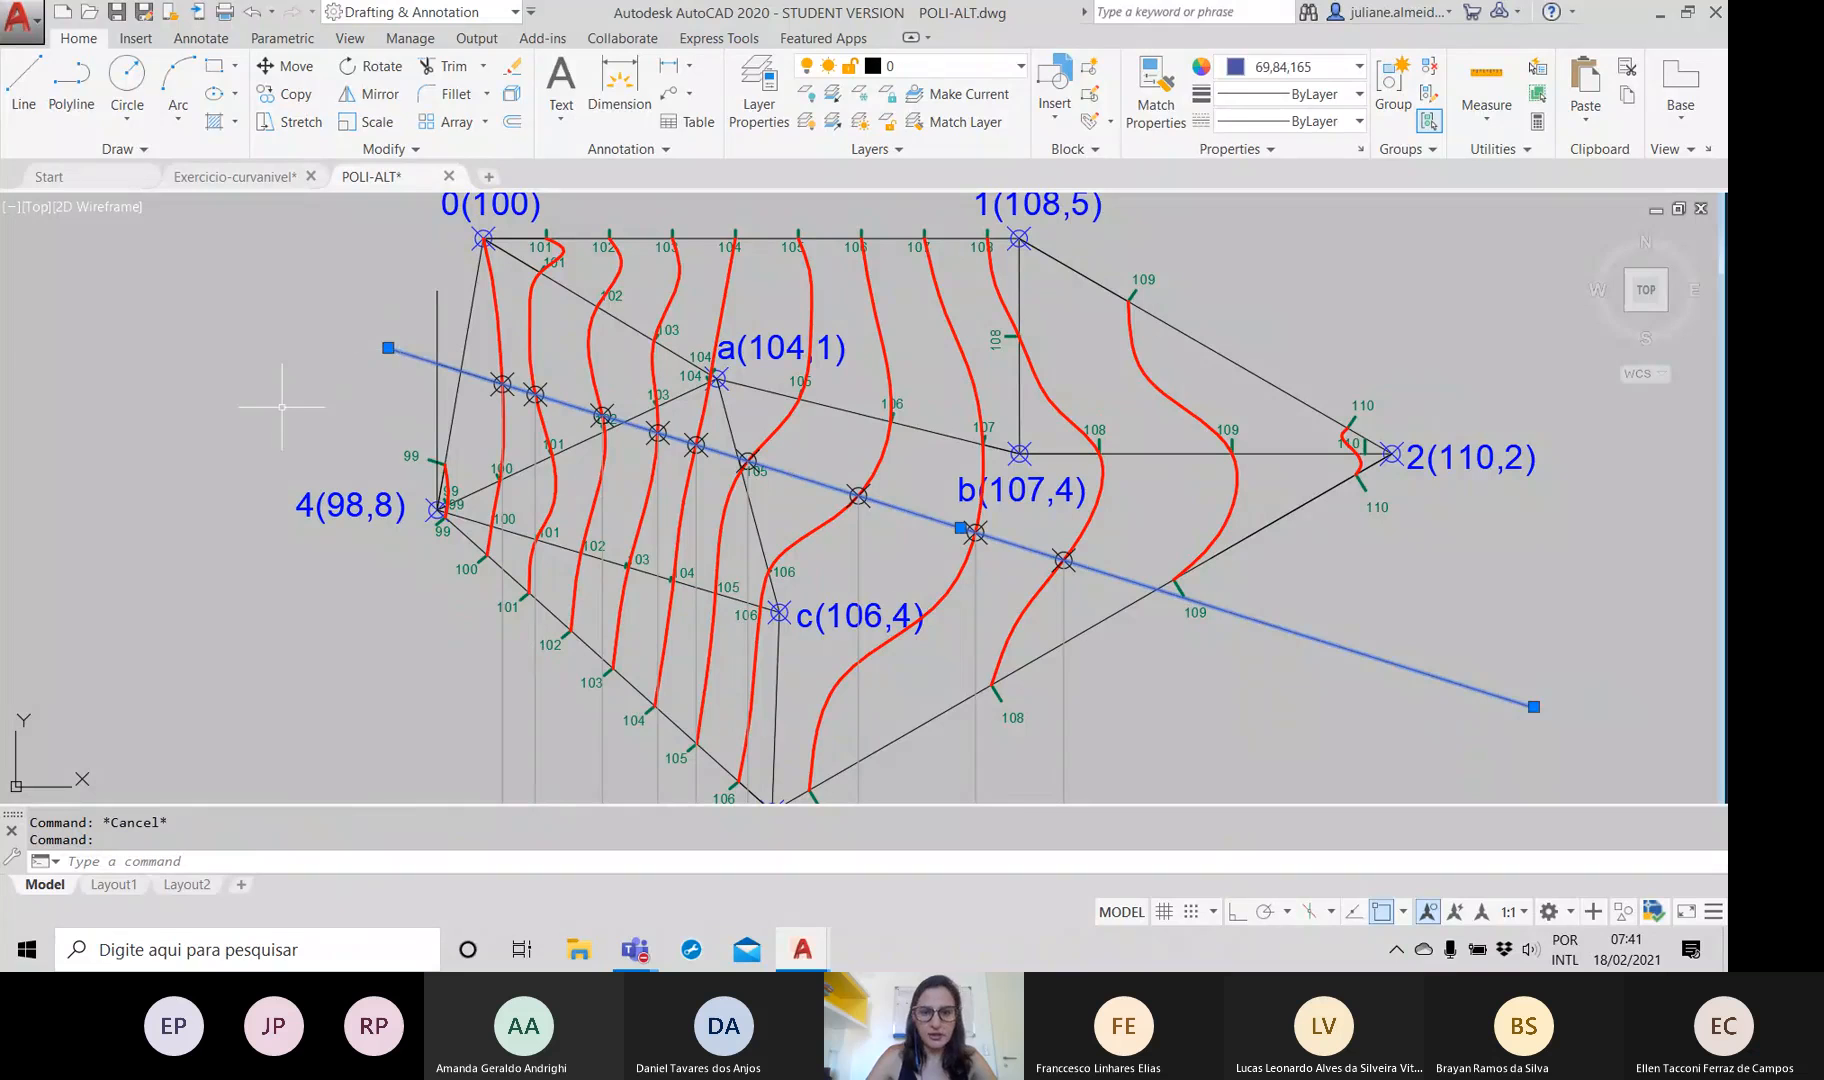
{"action": "key", "text": "Escape"}
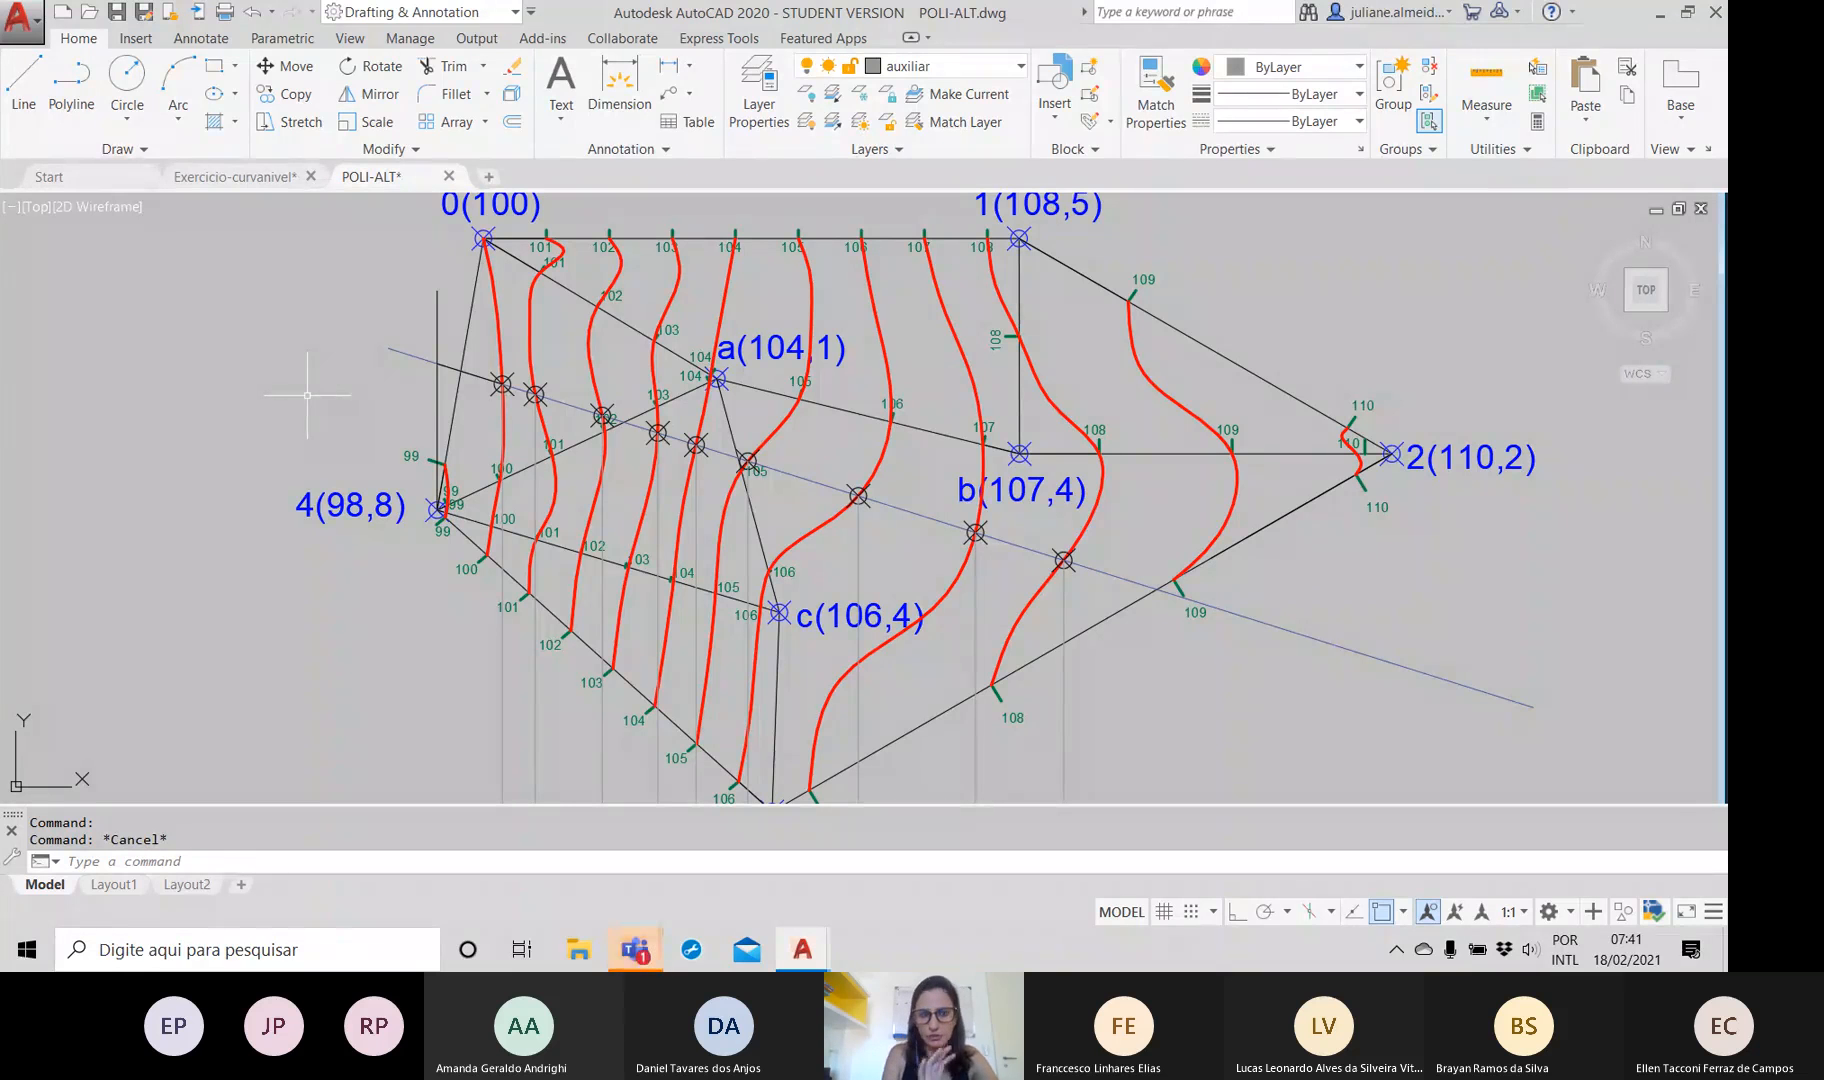
Switch to the Microsoft Teams meeting, check the chat and stop sharing the screen
{"action": "mouse_move", "coordinate": [635, 949]}
{"action": "left_click", "coordinate": [760, 830]}
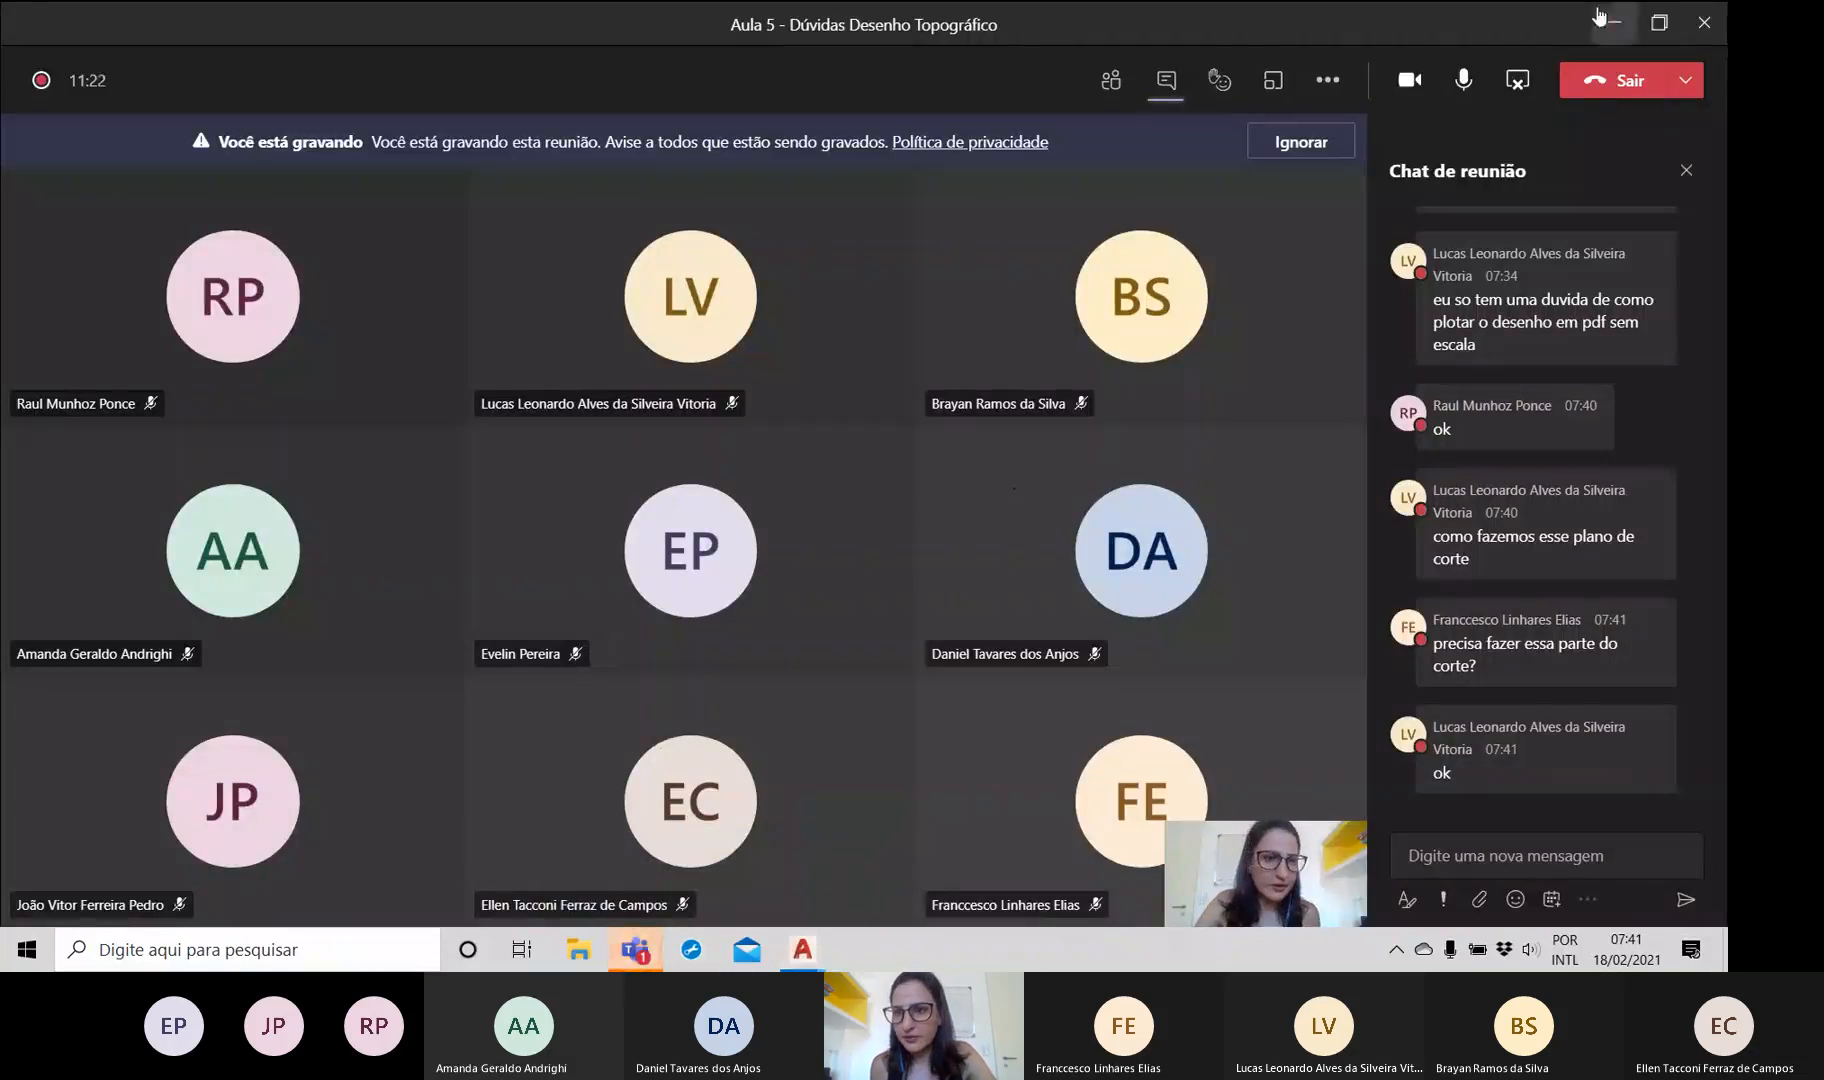
{"action": "left_click", "coordinate": [1530, 88]}
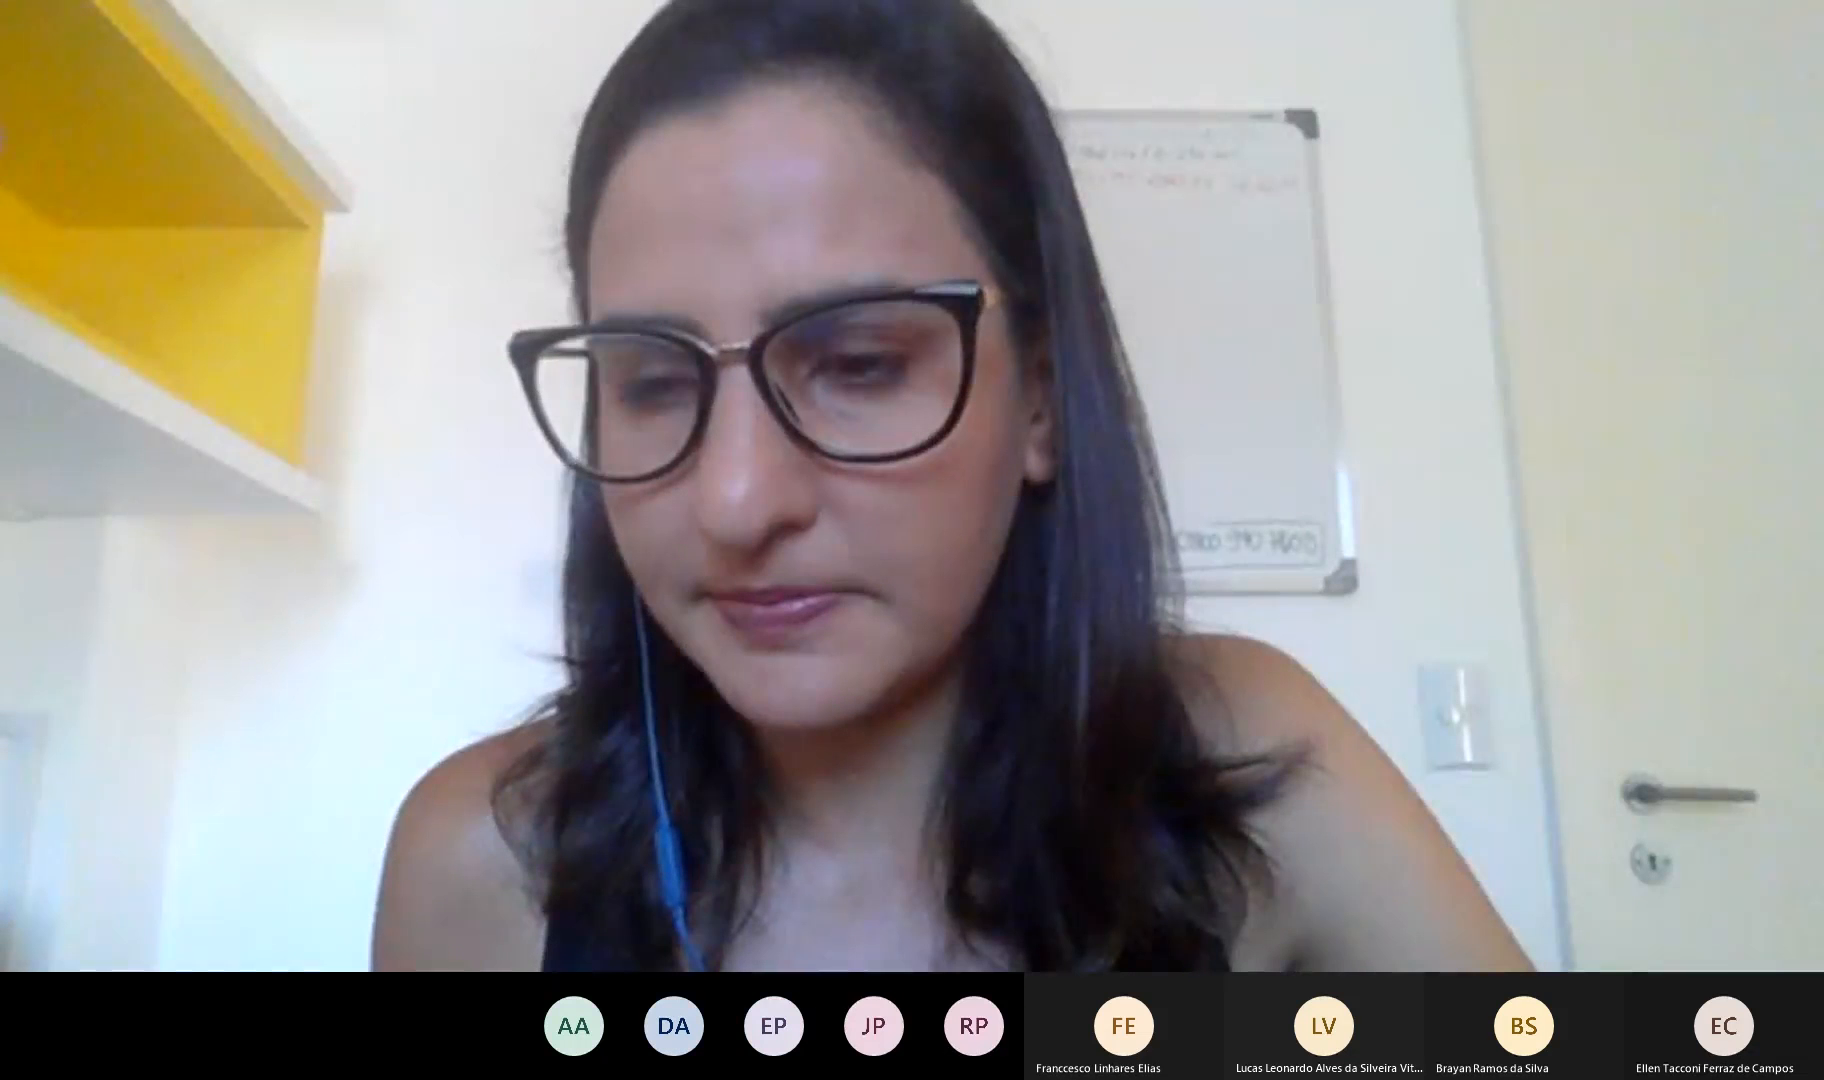
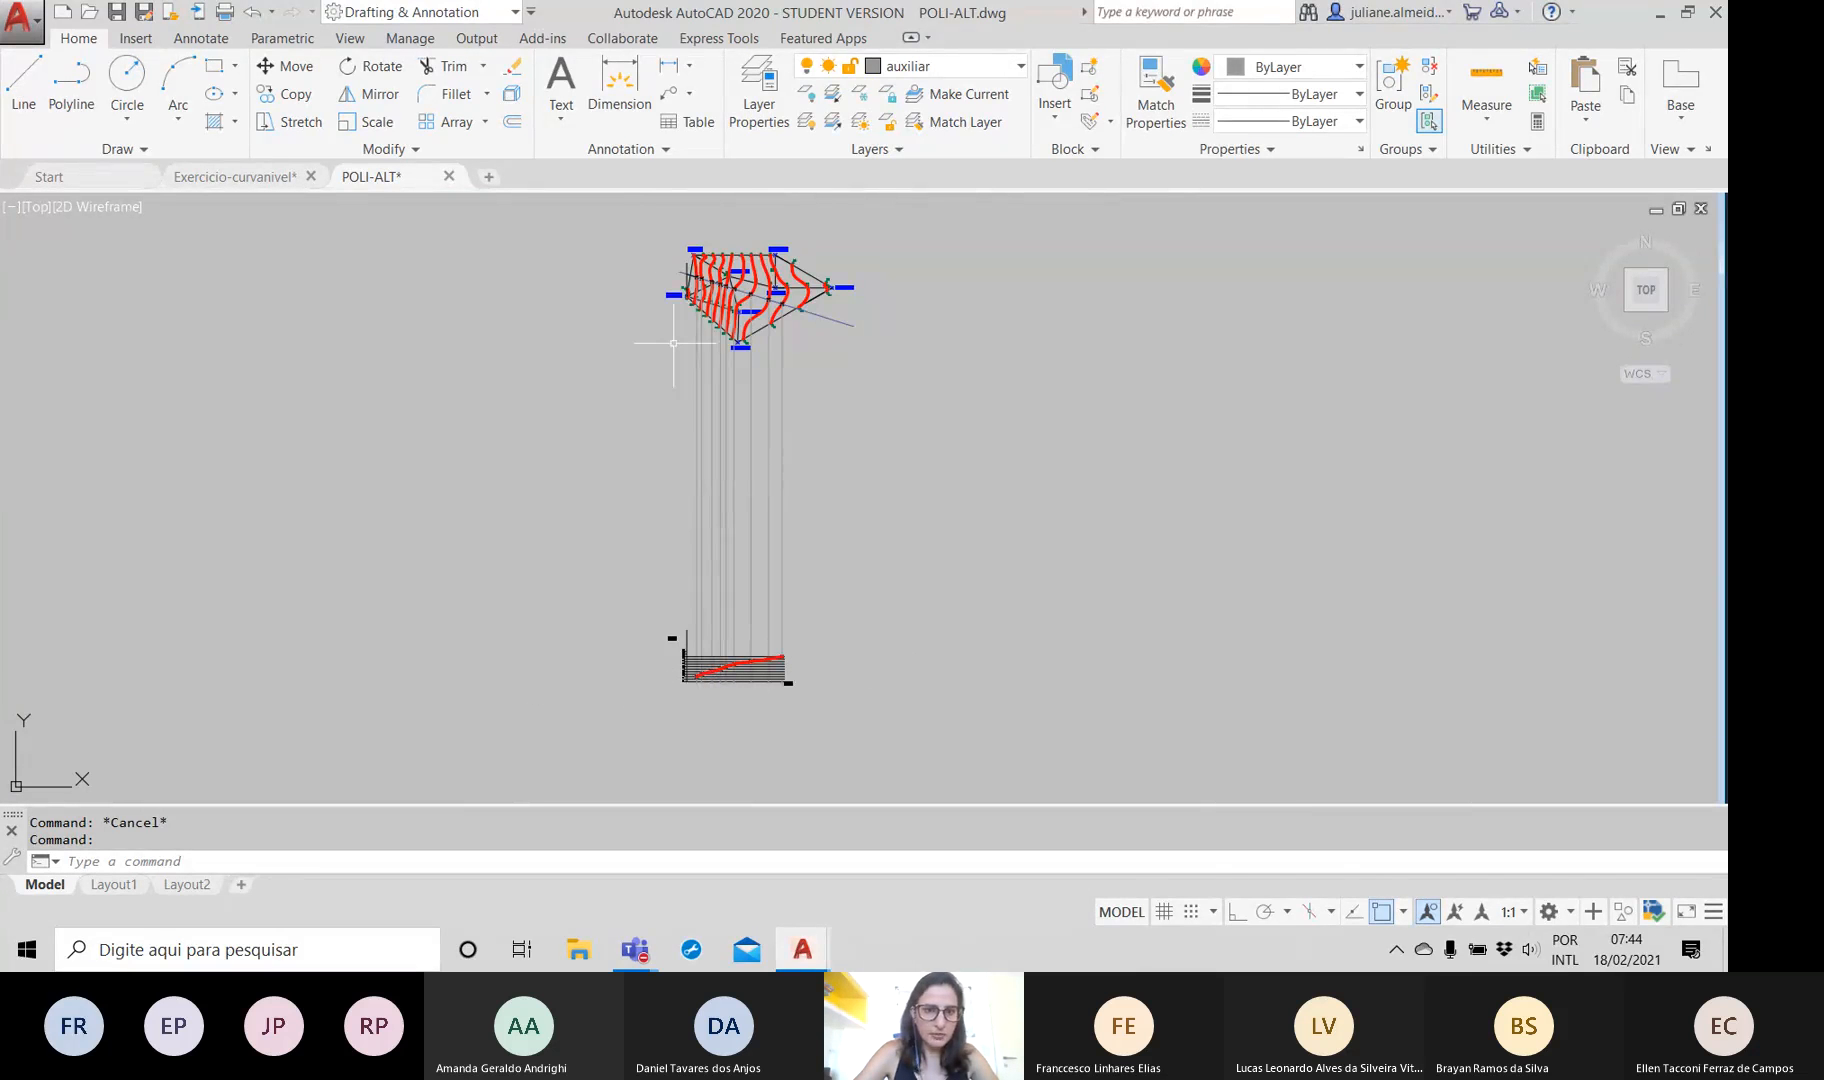
Save the POLI-ALT drawing with the plan and profile in view
{"action": "scroll", "coordinate": [673, 343], "scroll_direction": "up", "scroll_amount": 2}
{"action": "scroll", "coordinate": [602, 401], "scroll_direction": "down", "scroll_amount": 2}
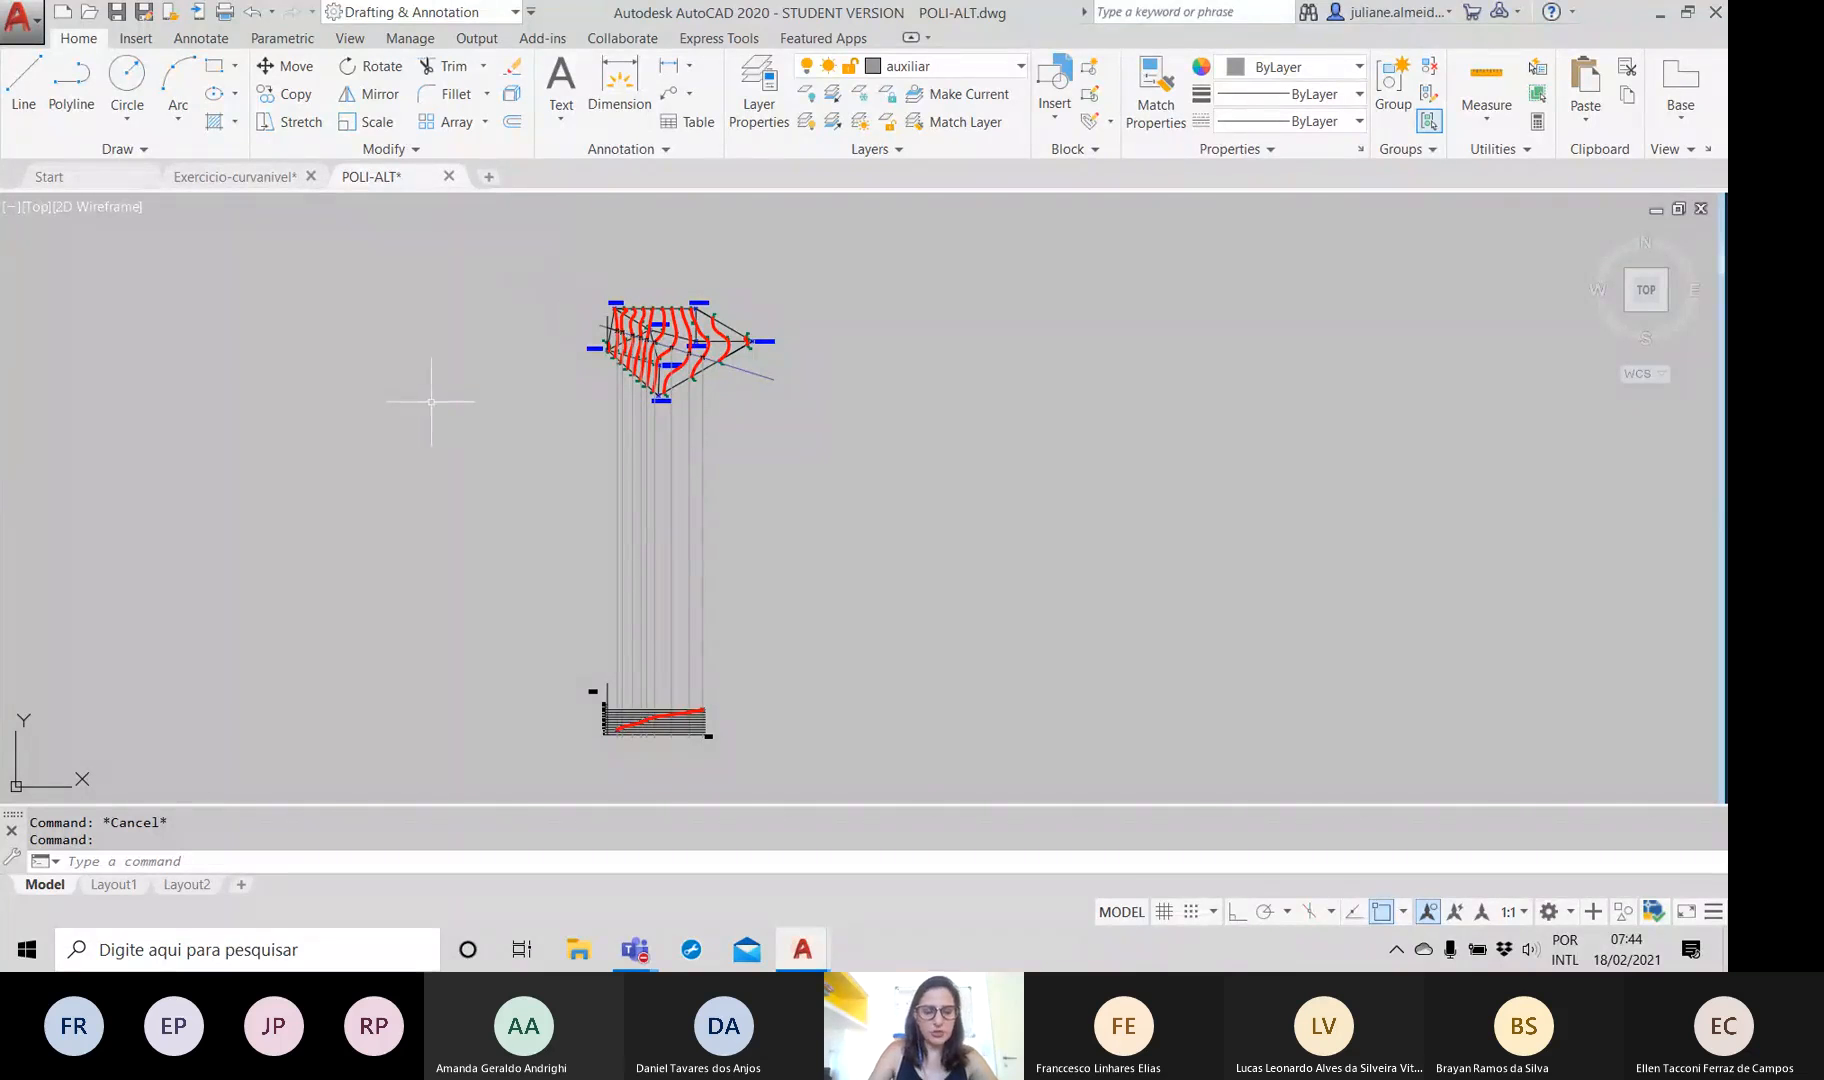
{"action": "key", "text": "ctrl+s"}
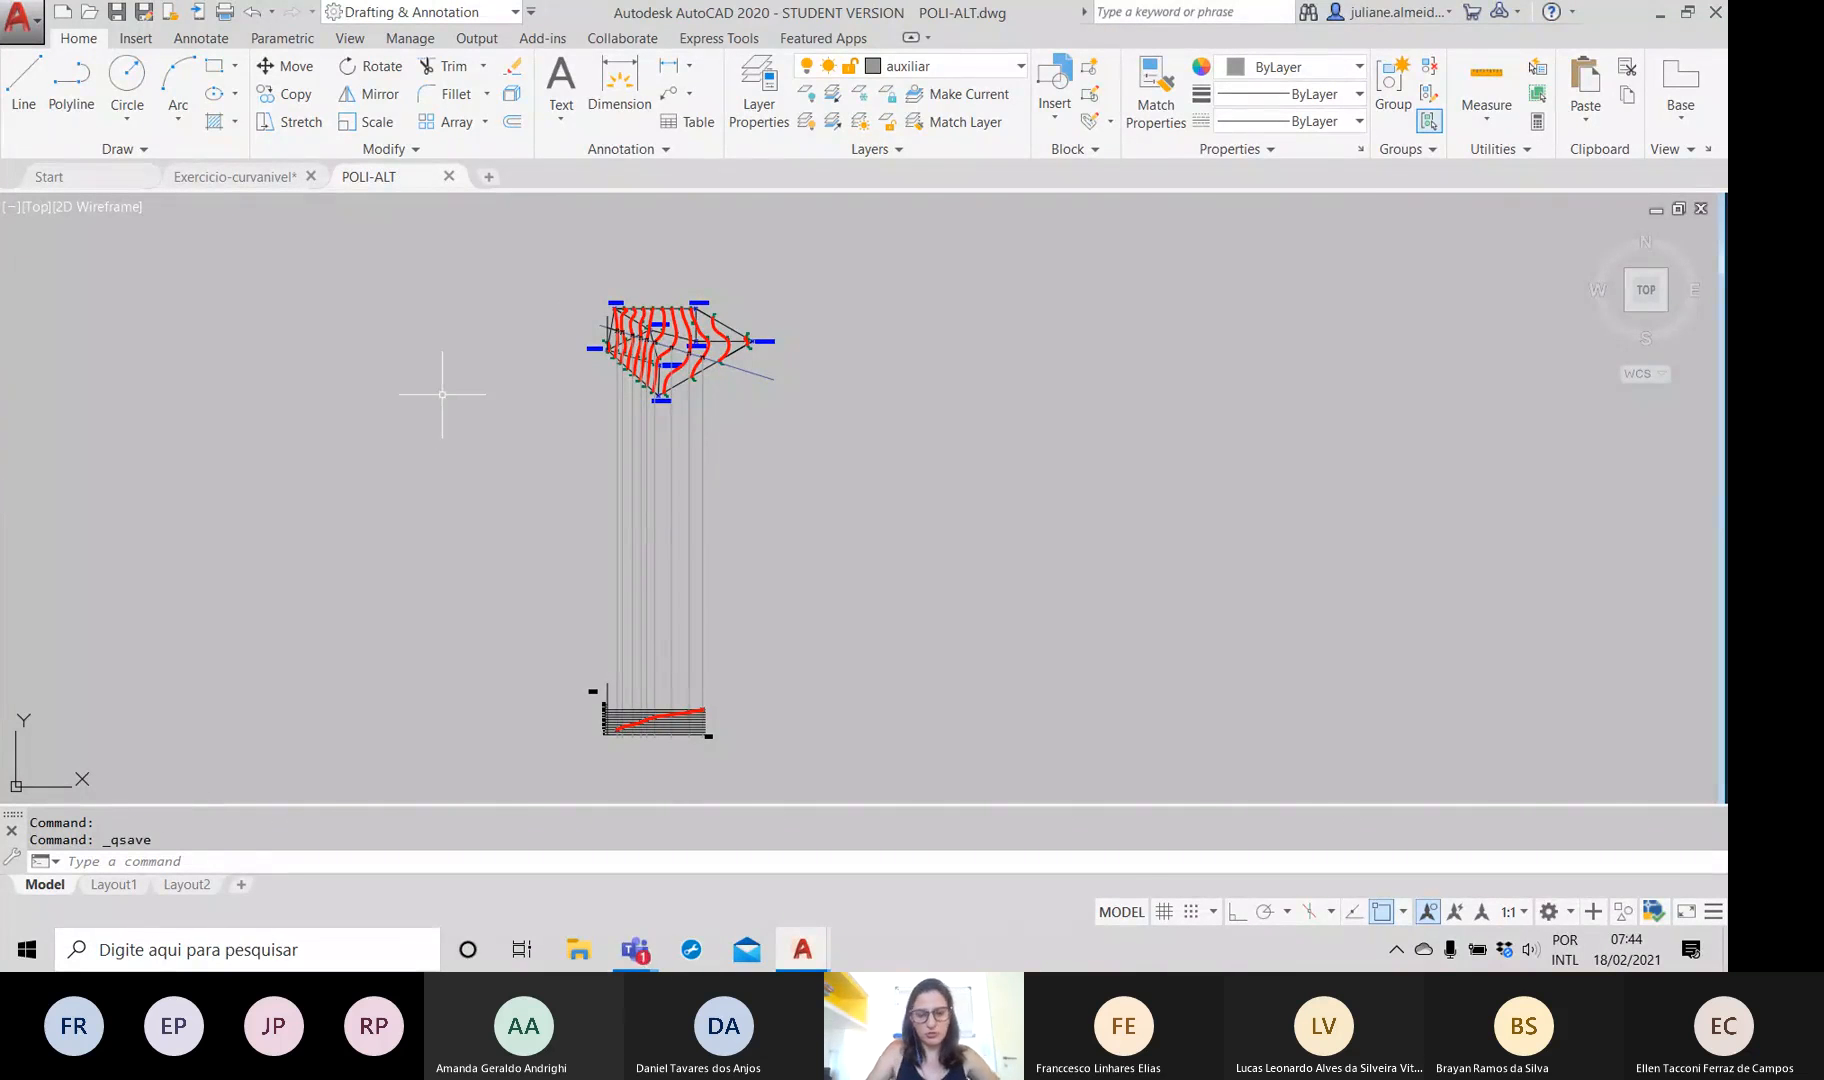
Look up the PLOT command for printing the drawing, and leave it without starting a plot
{"action": "type", "text": "PLOT"}
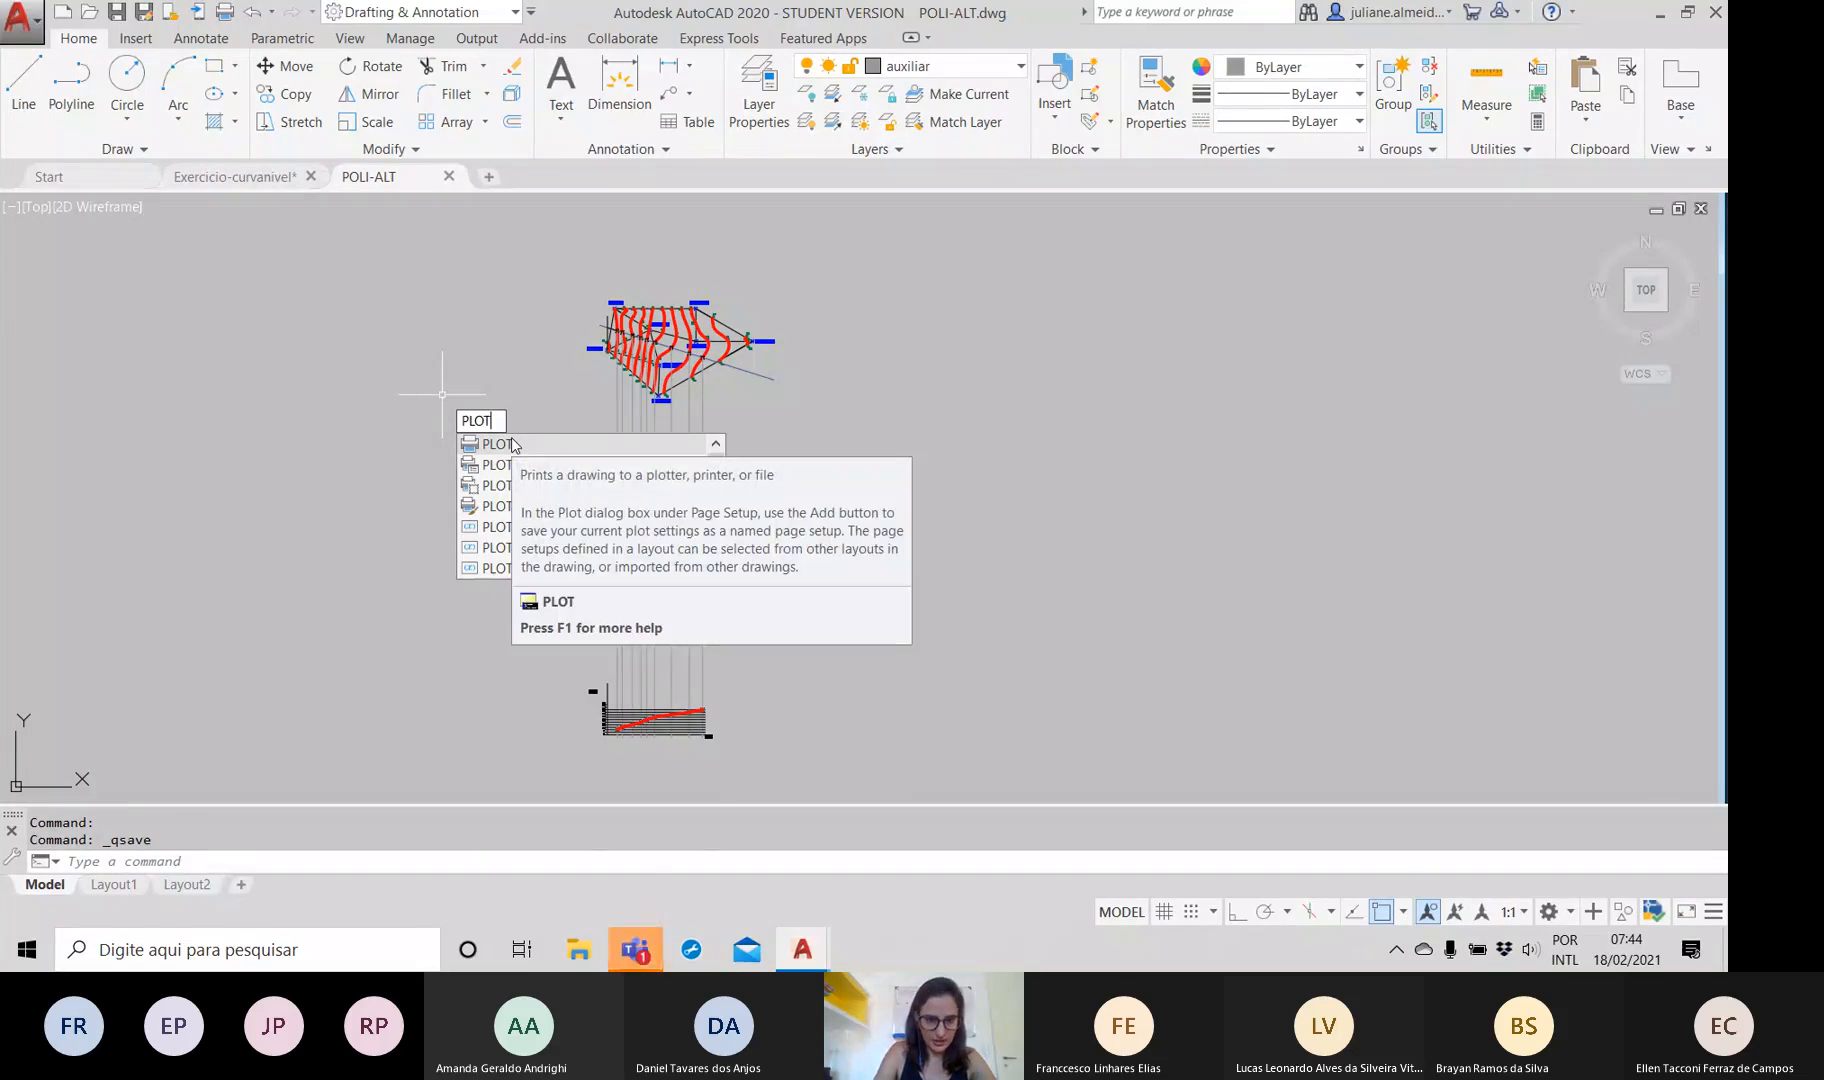
{"action": "key", "text": "Escape"}
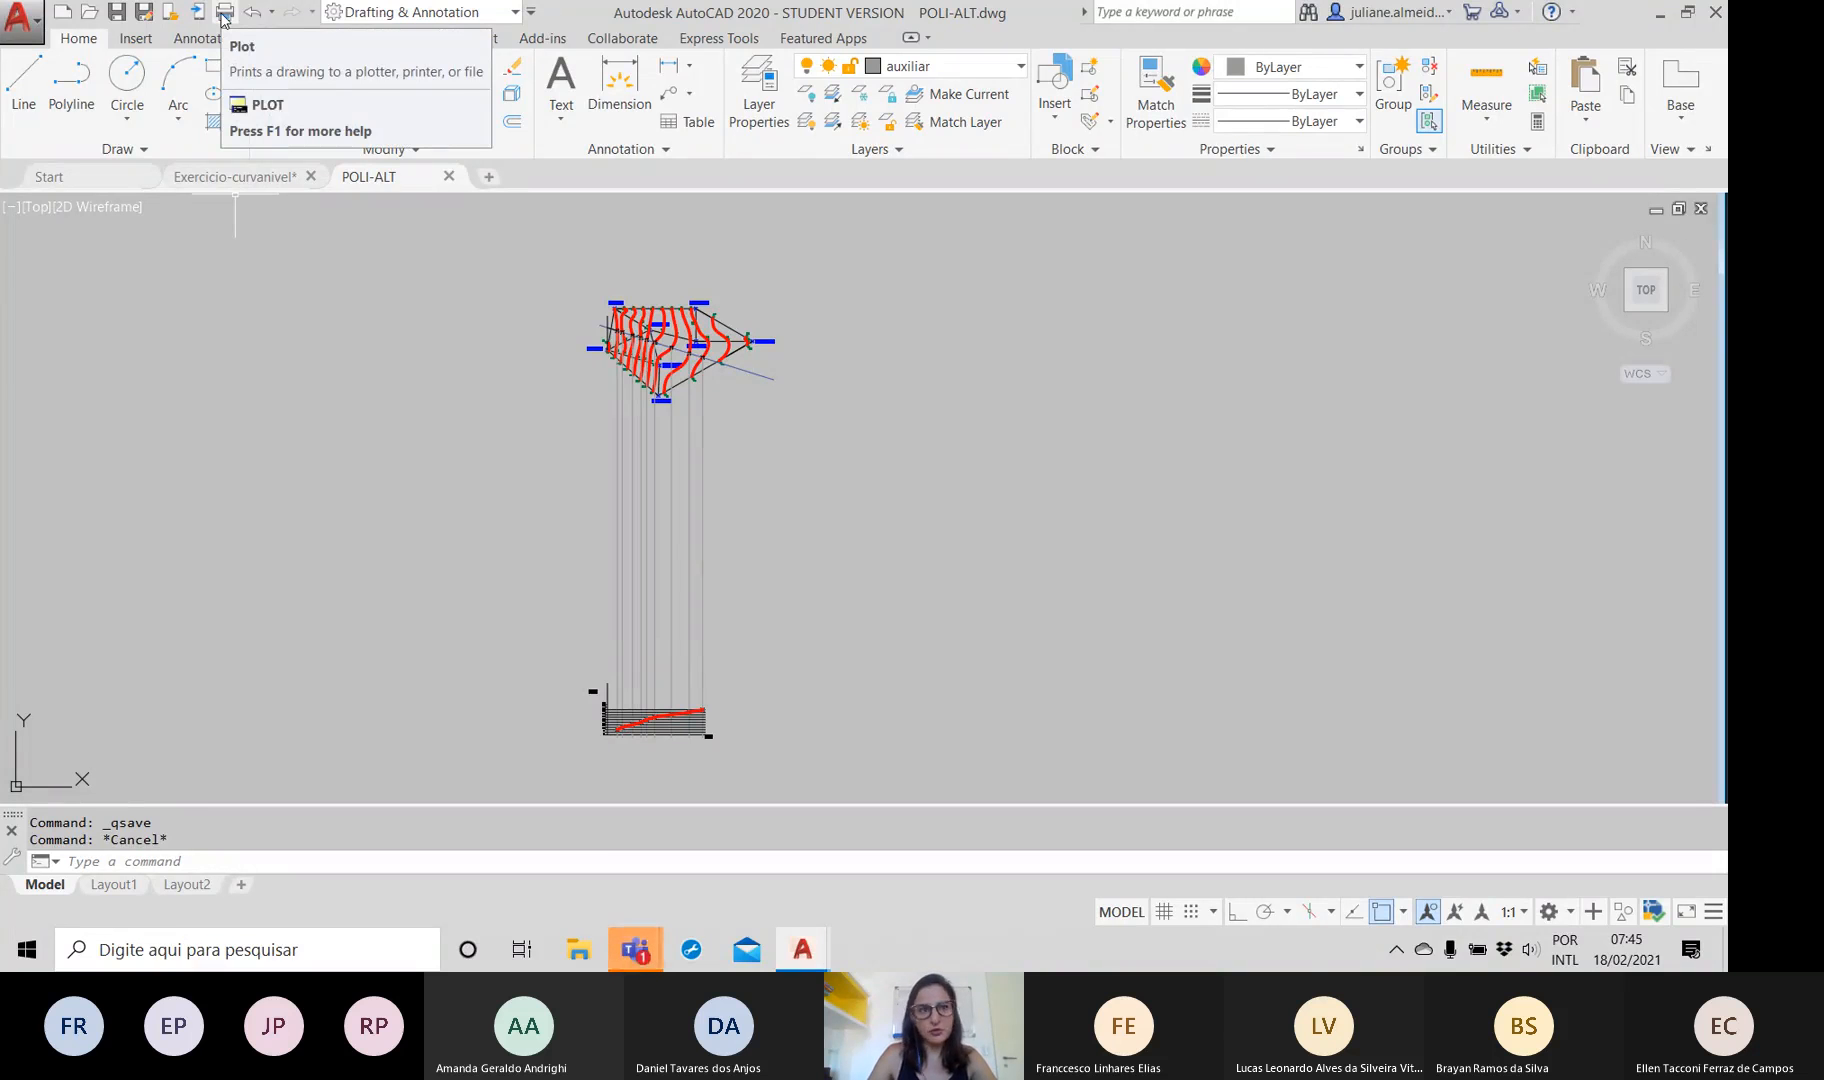
Show the available print commands for outputting the drawing to a plotter, printer or file
{"action": "left_click", "coordinate": [28, 38]}
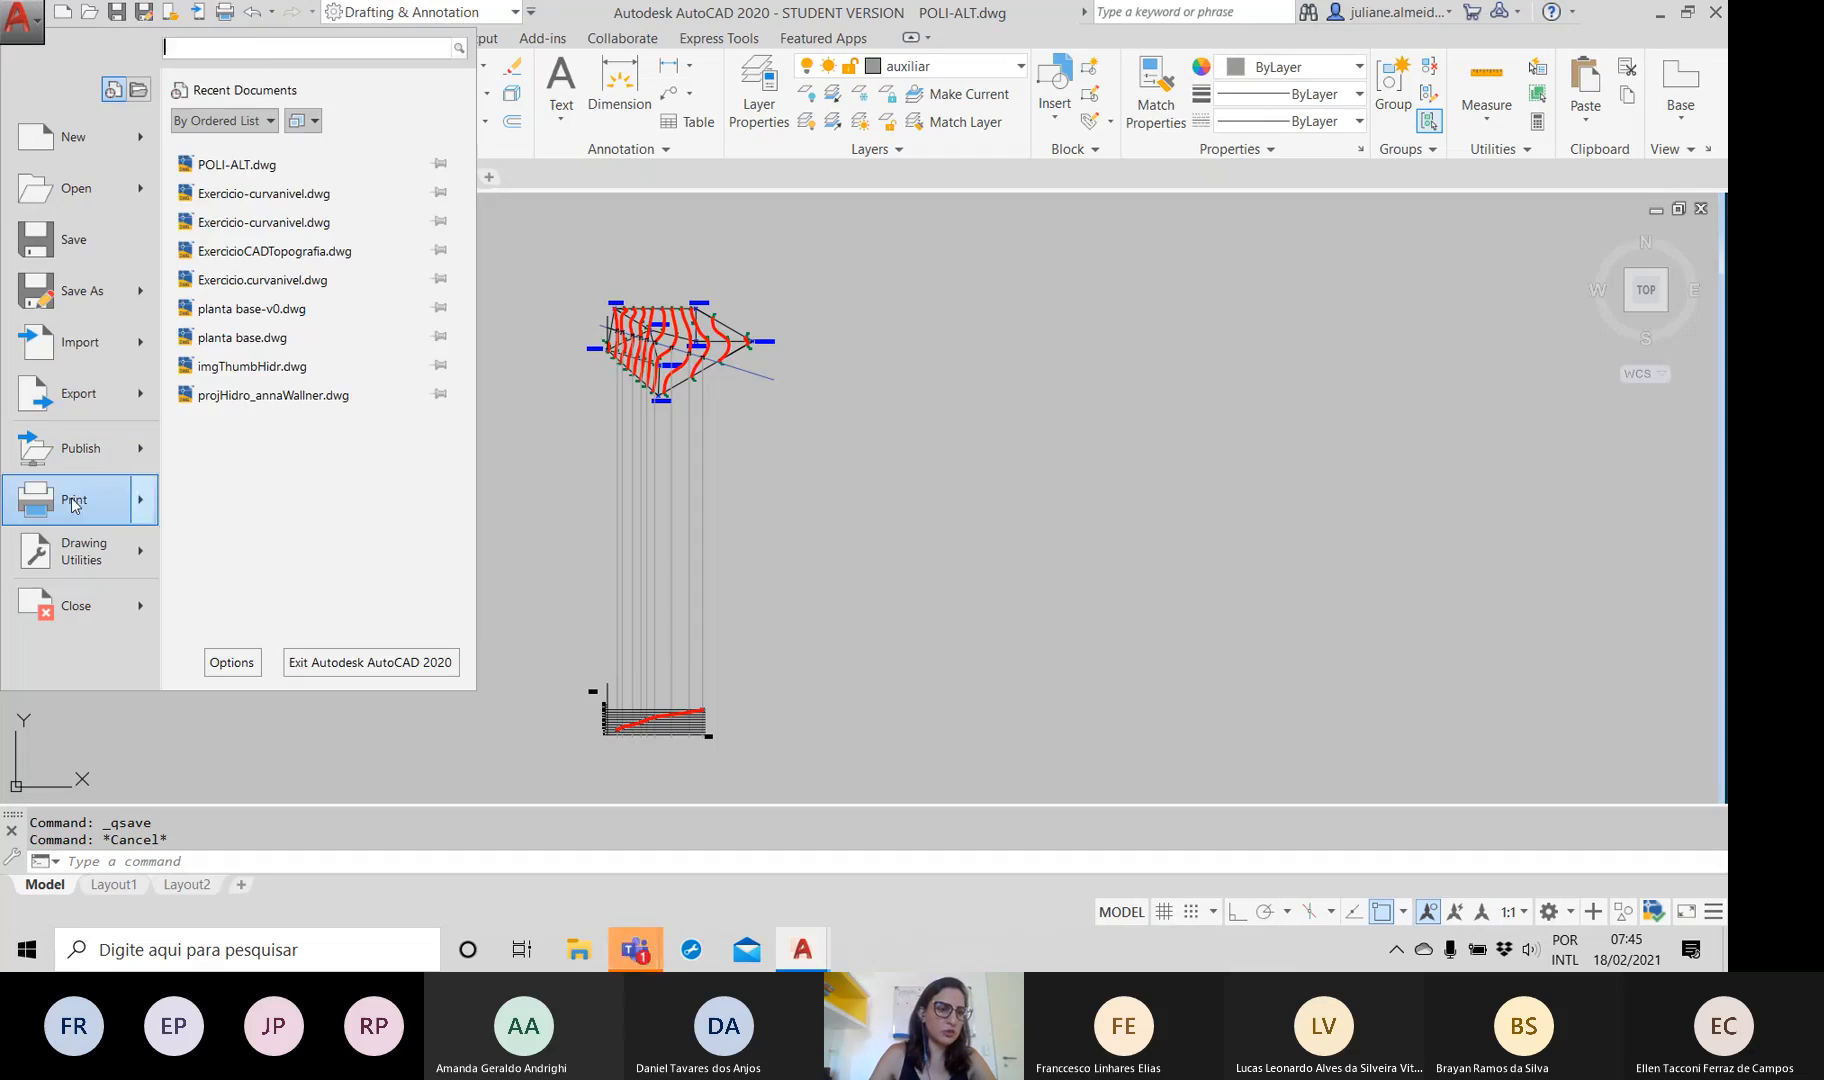
{"action": "mouse_move", "coordinate": [71, 497]}
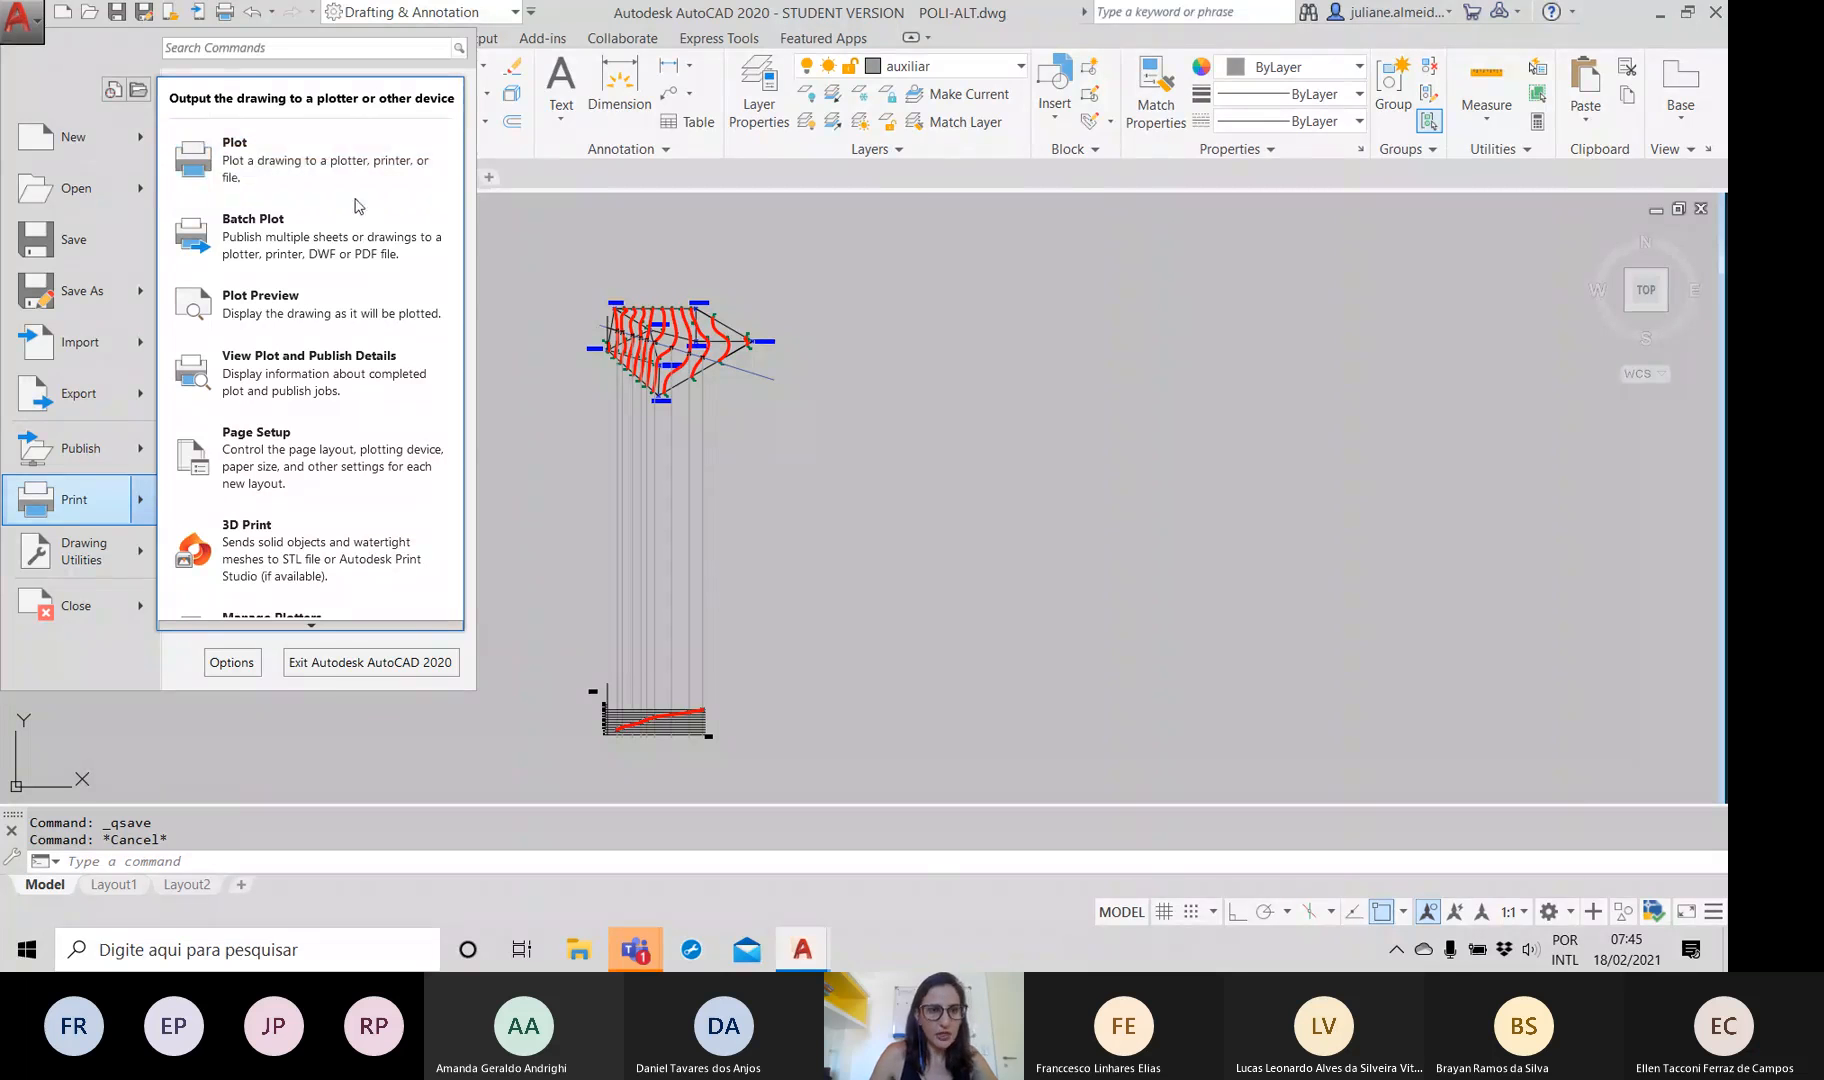
{"action": "left_click", "coordinate": [581, 301]}
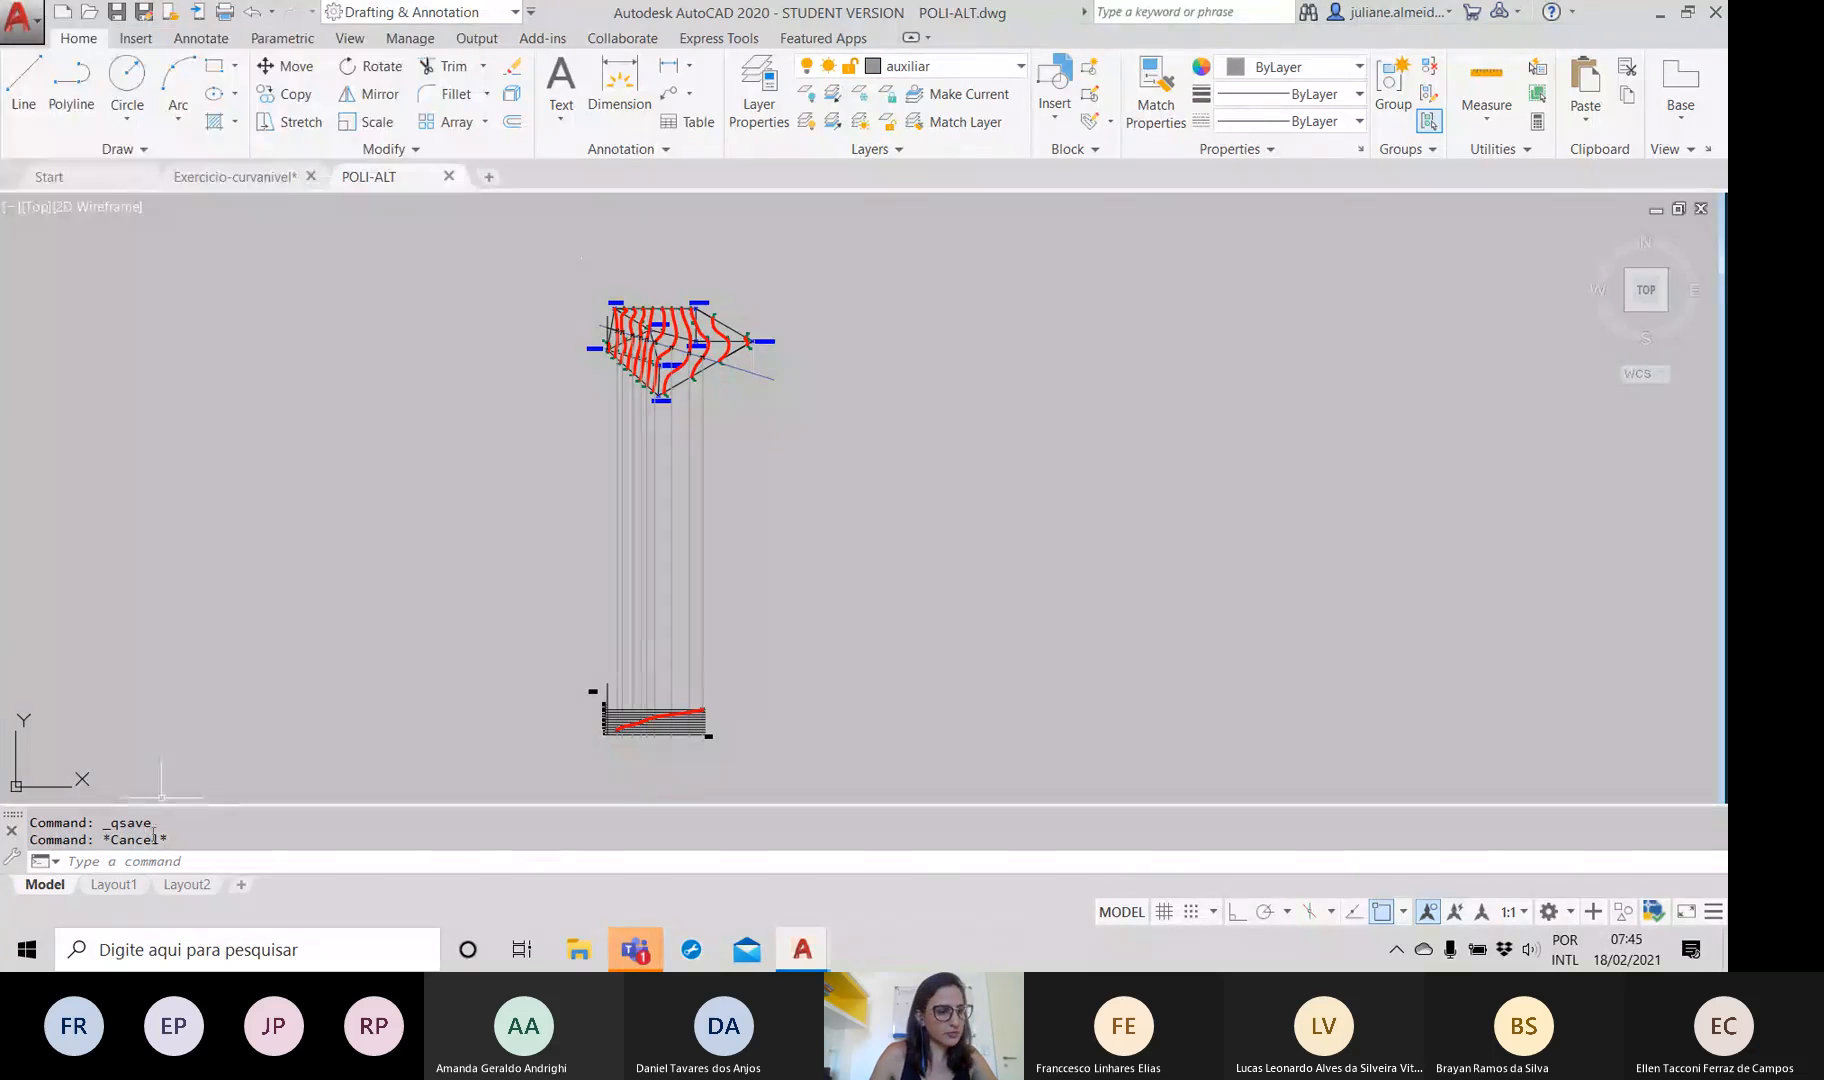
{"action": "left_click", "coordinate": [178, 860]}
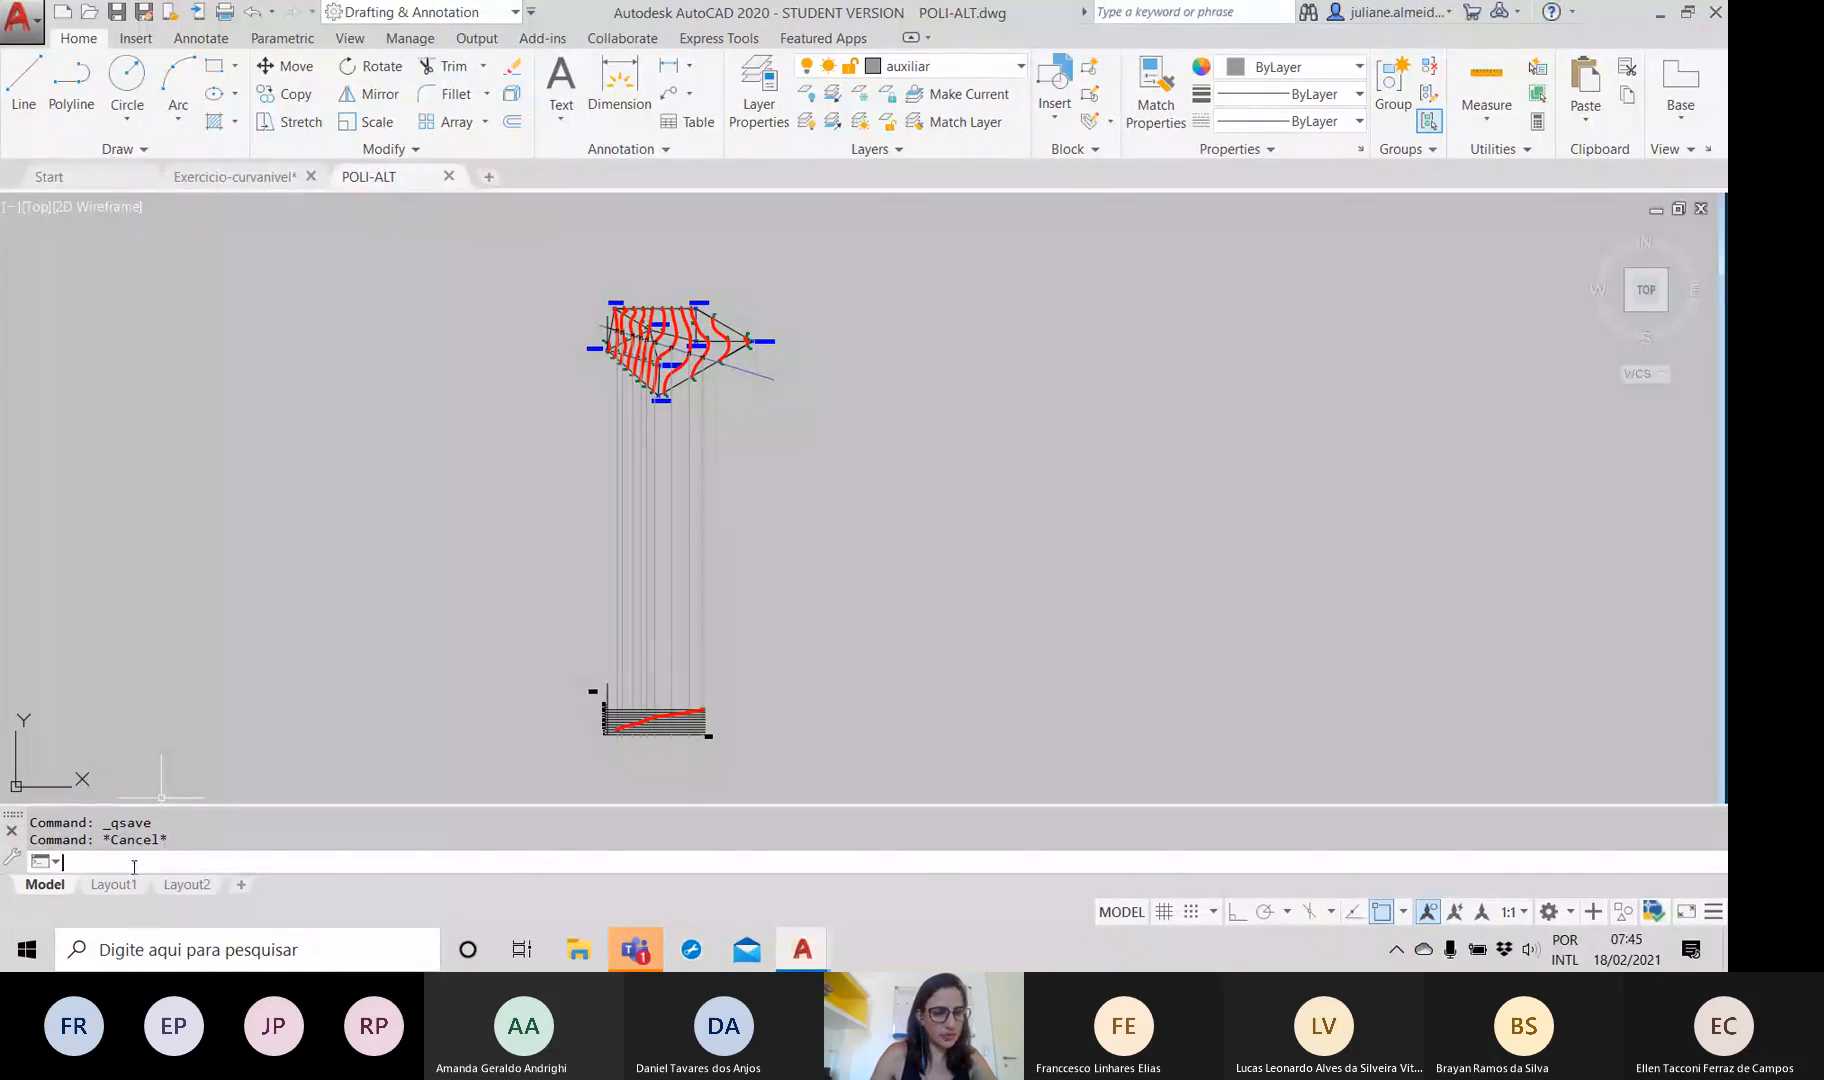
{"action": "type", "text": "plot"}
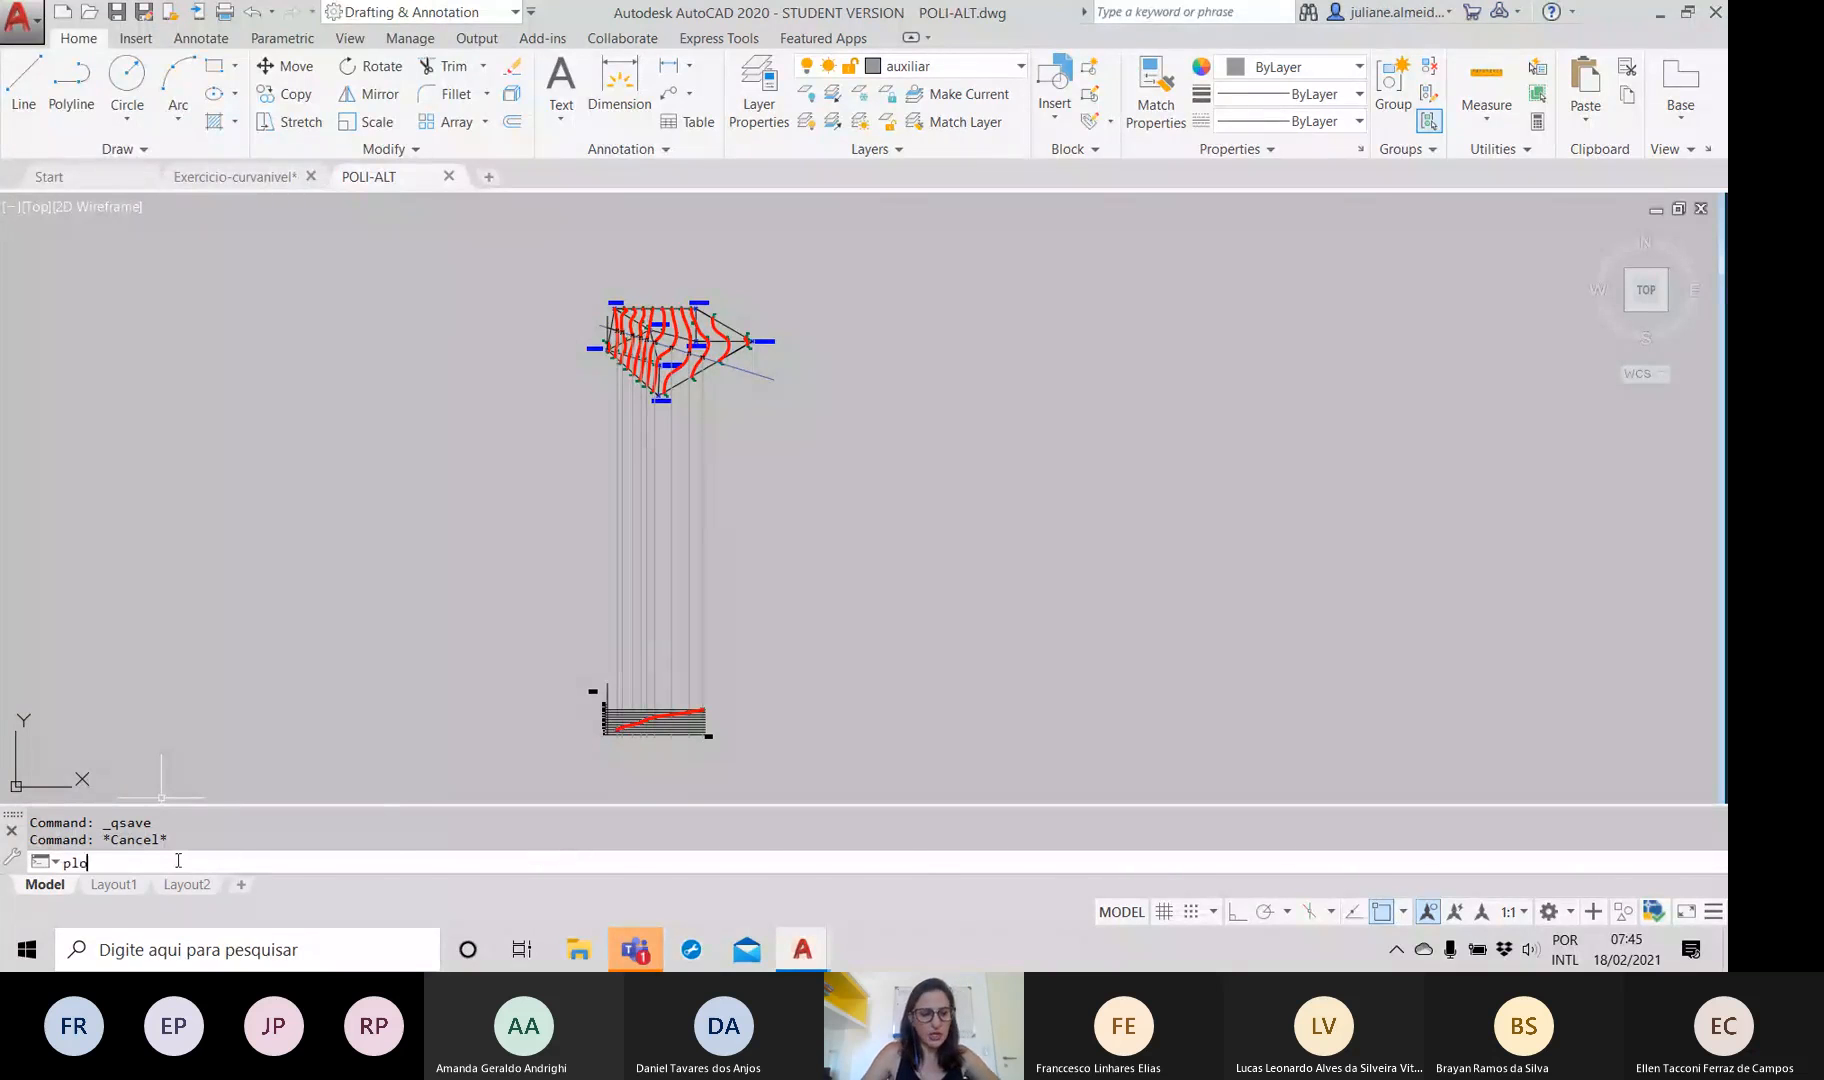
{"action": "key", "text": "Escape"}
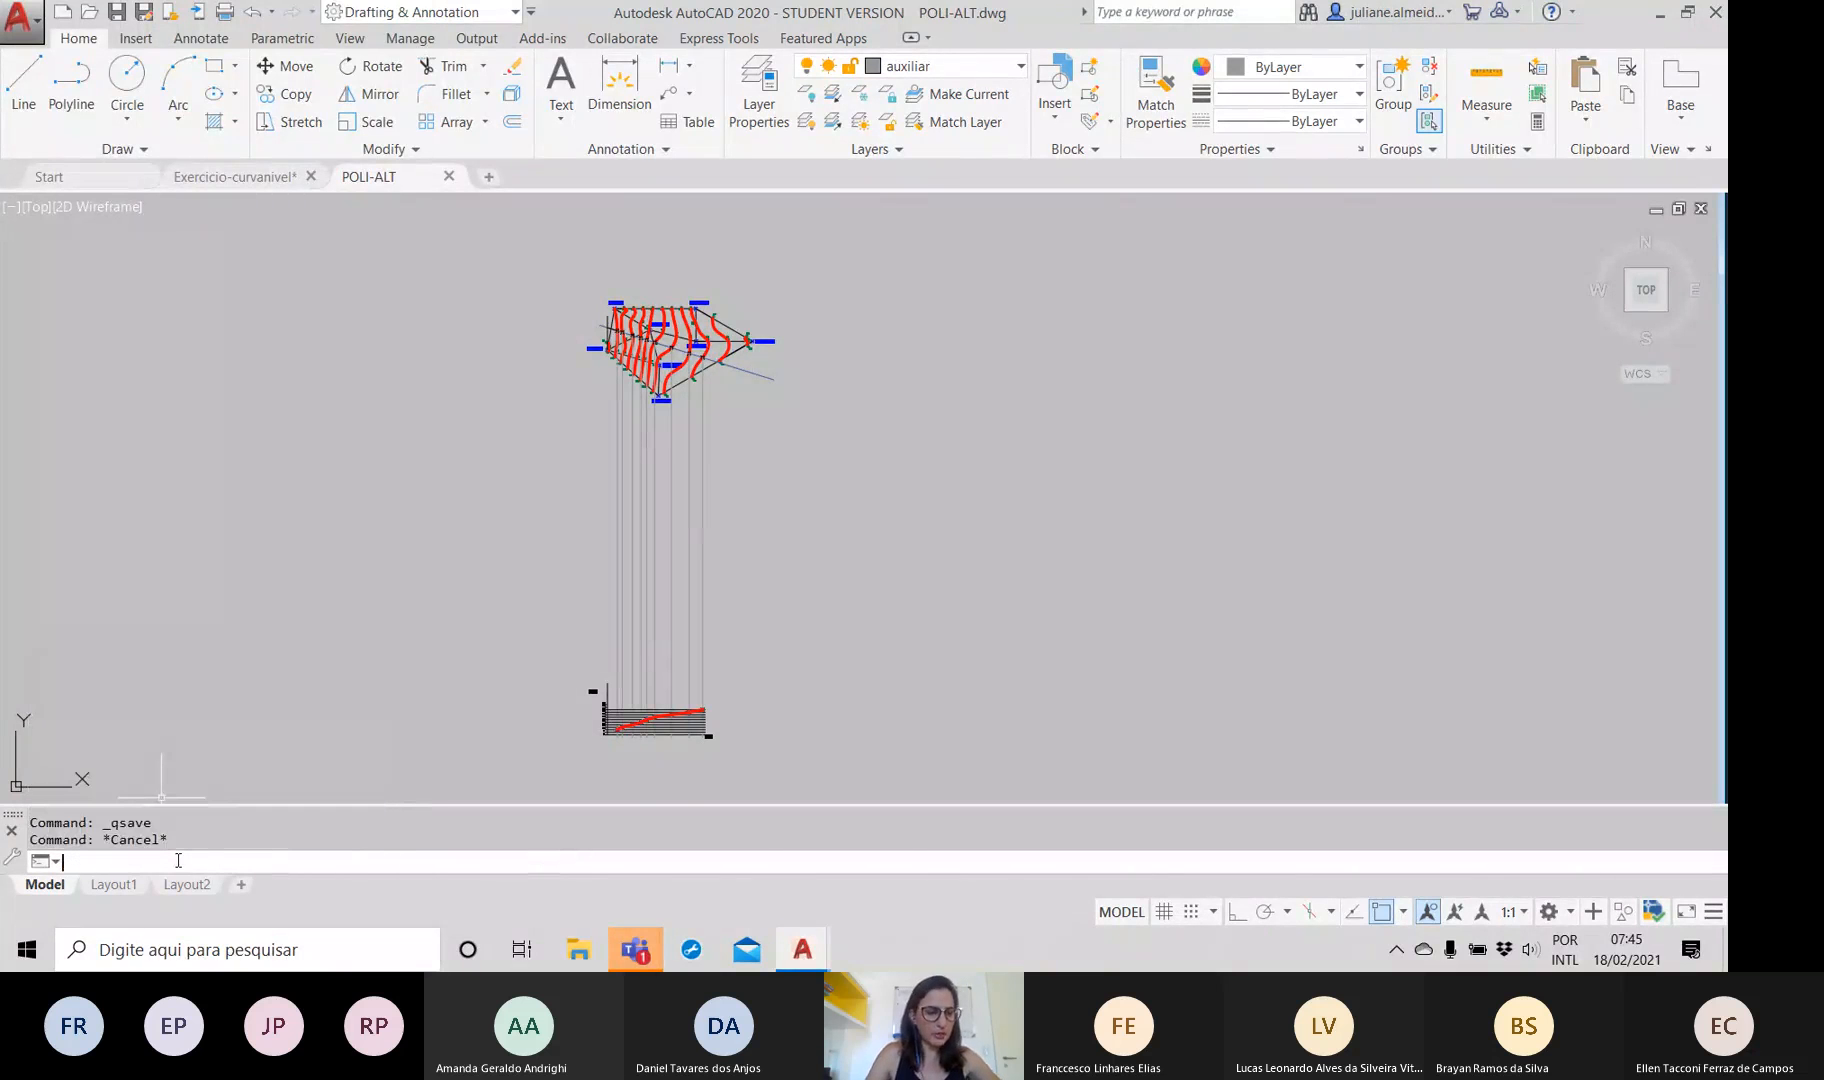
{"action": "key", "text": "Escape"}
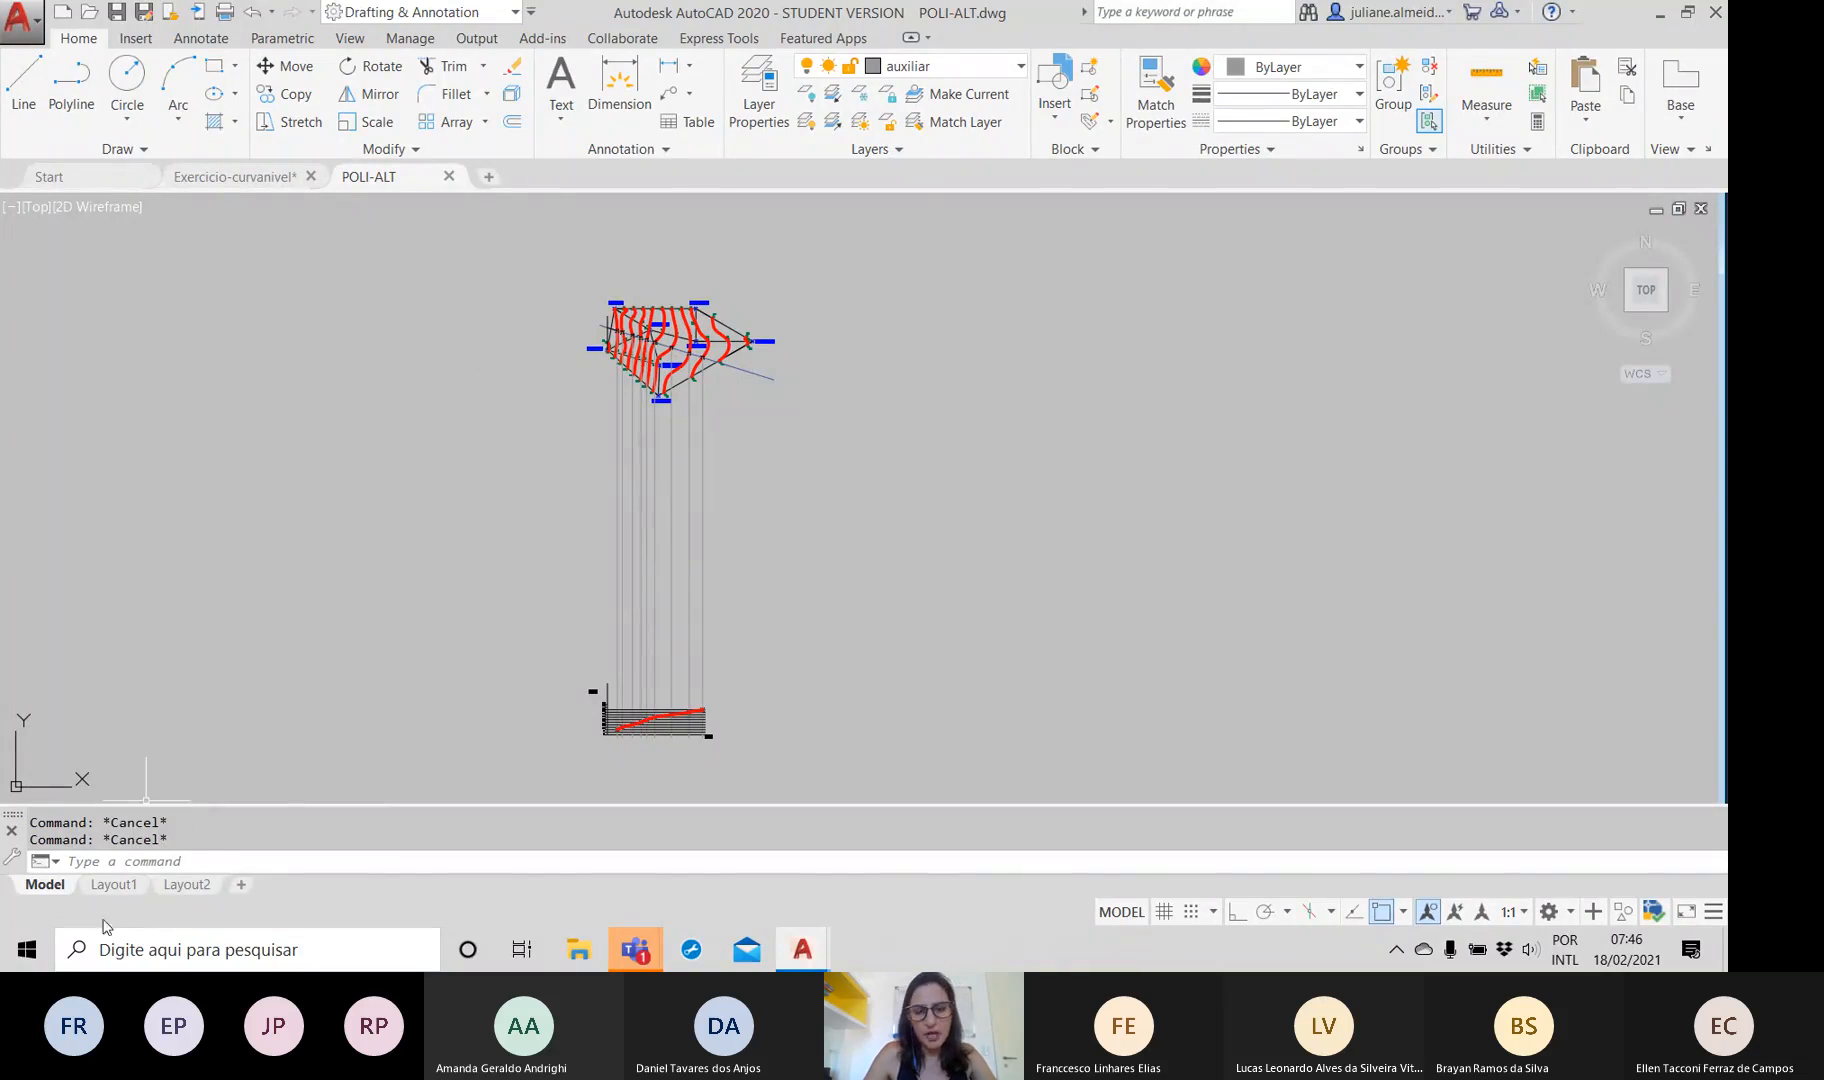
Compare the drawing on the Layout1 sheet with the model space view, and return to model space
{"action": "left_click", "coordinate": [111, 885]}
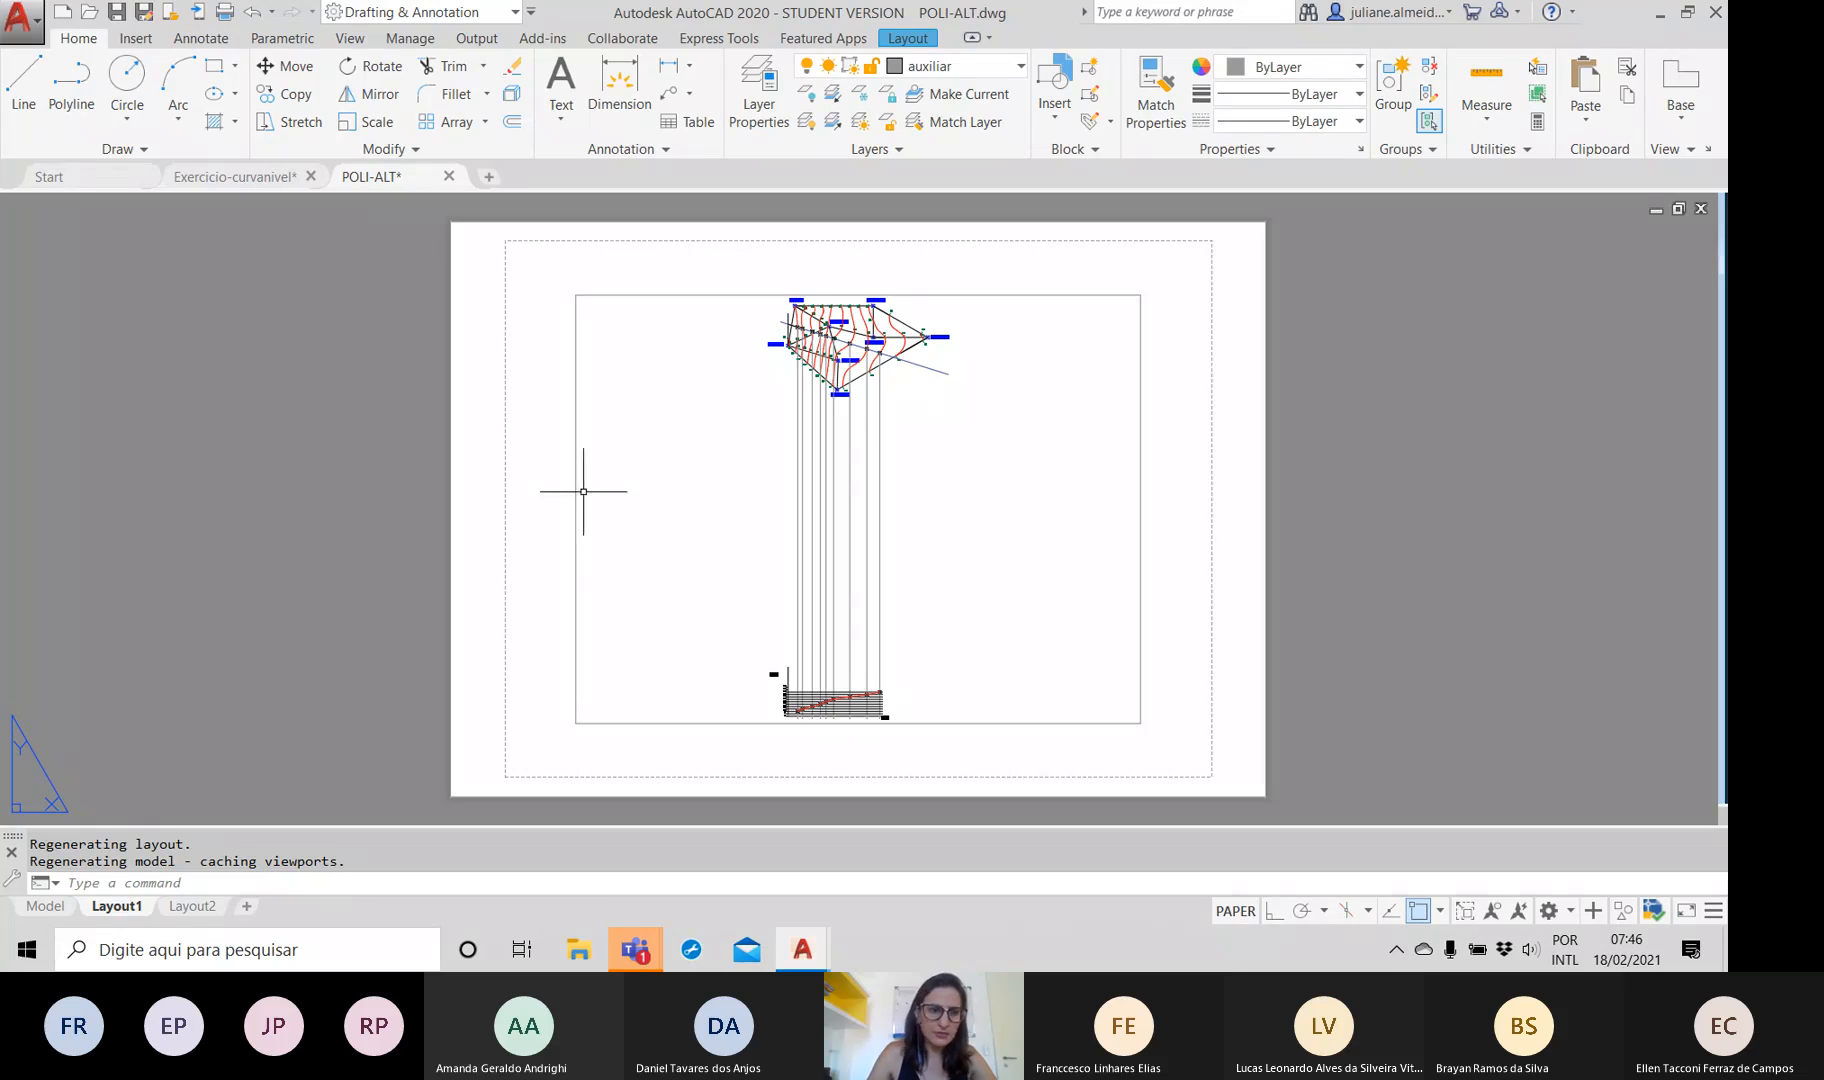
{"action": "left_click", "coordinate": [33, 908]}
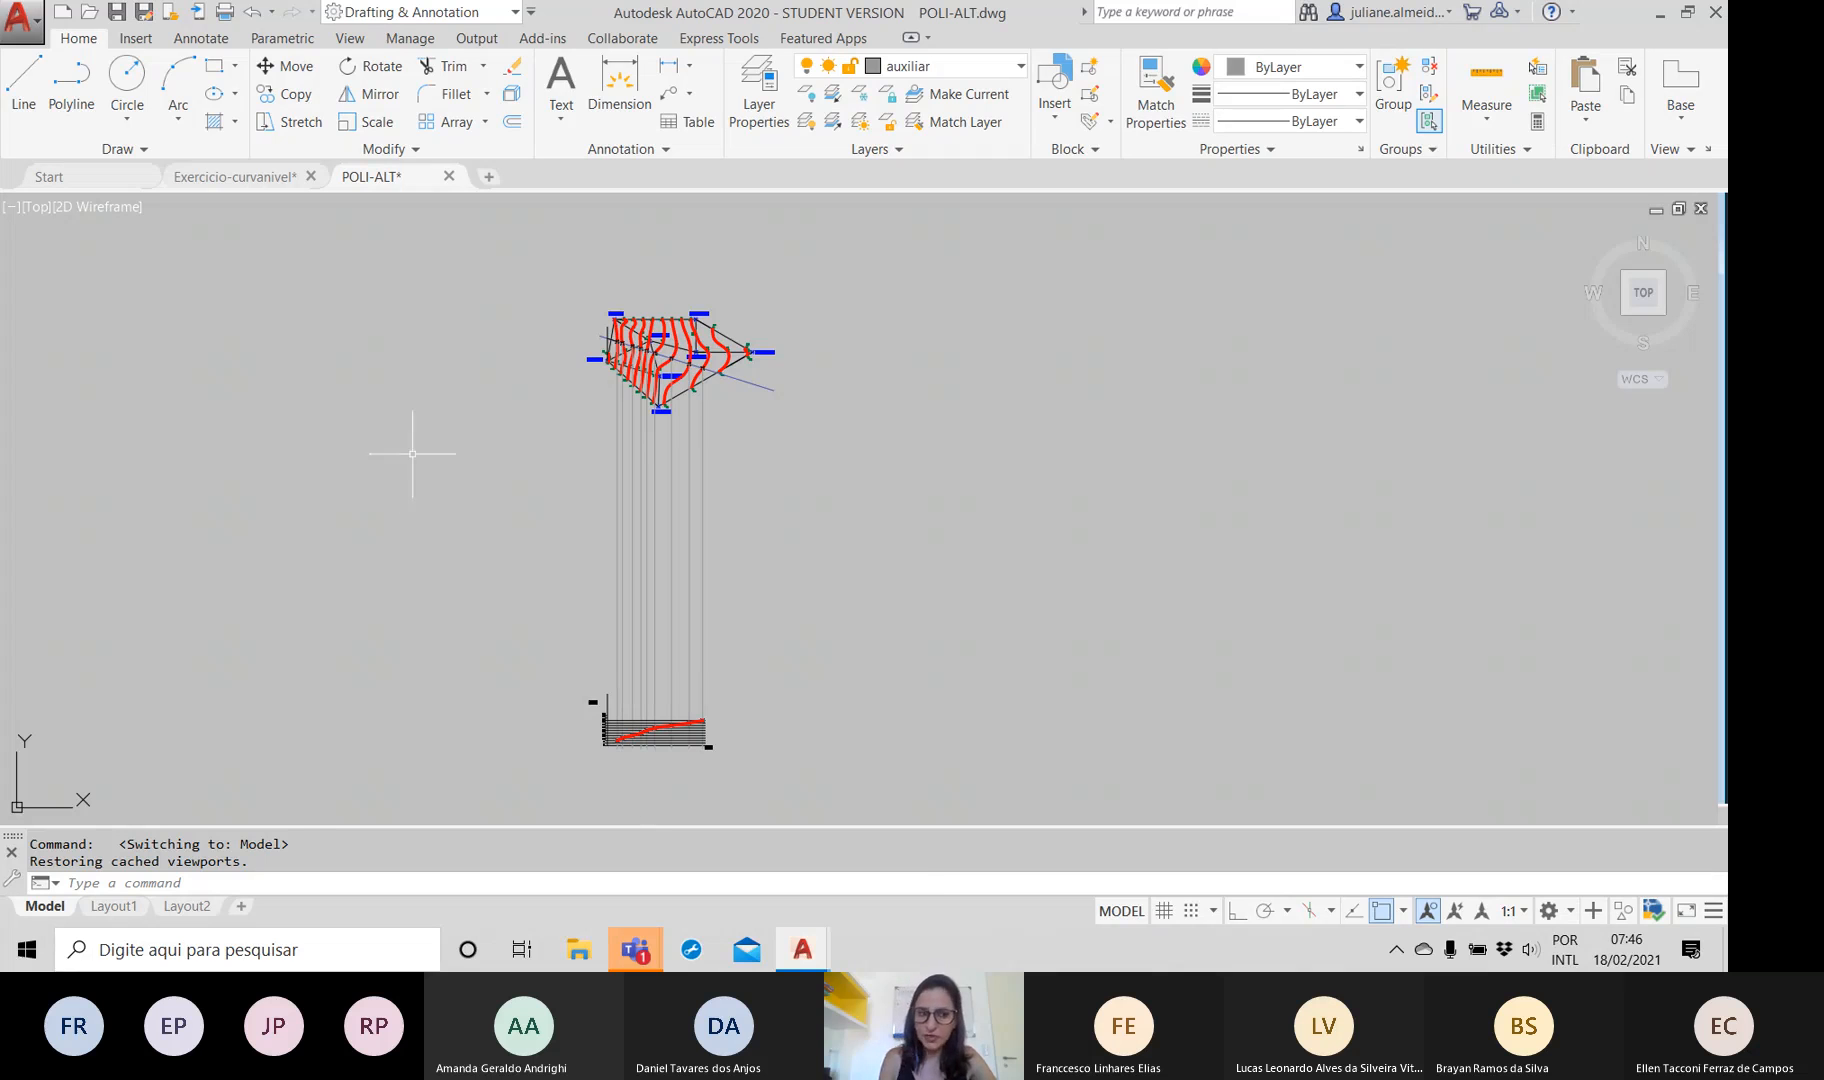
{"action": "left_click", "coordinate": [116, 907]}
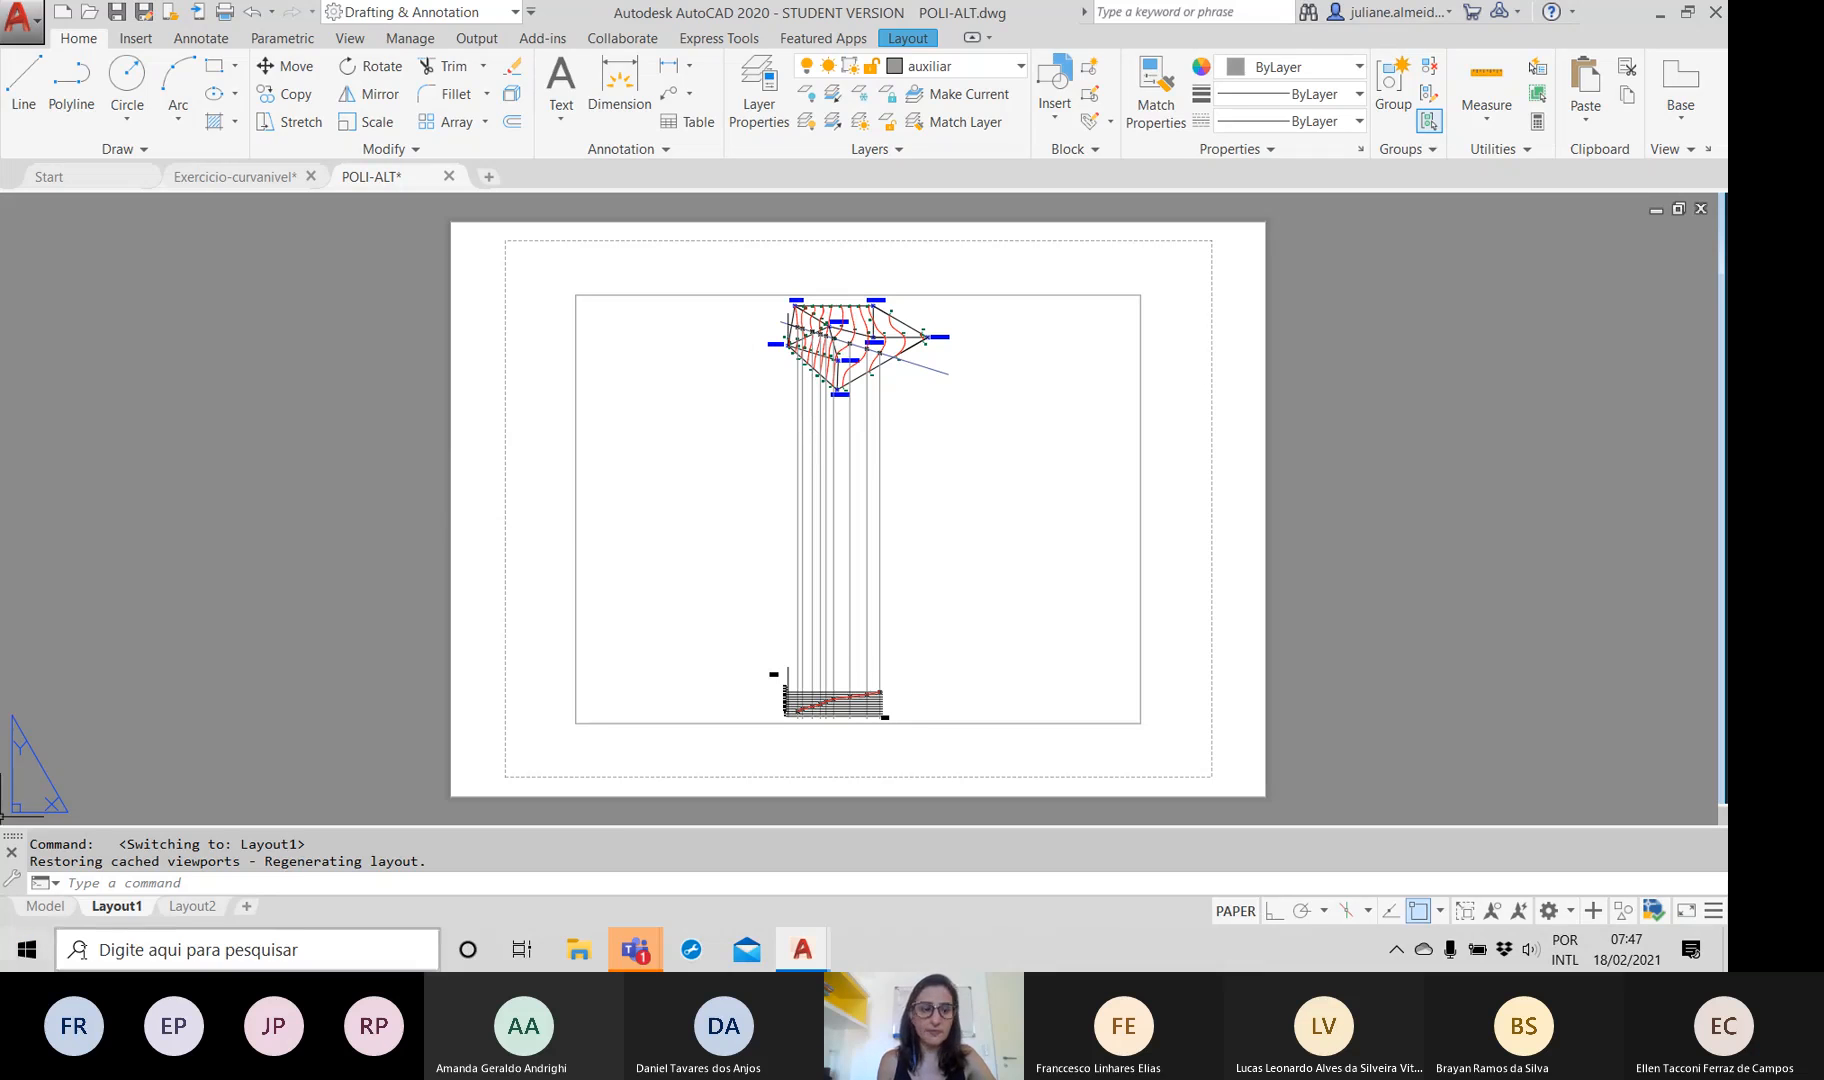
{"action": "left_click", "coordinate": [45, 906]}
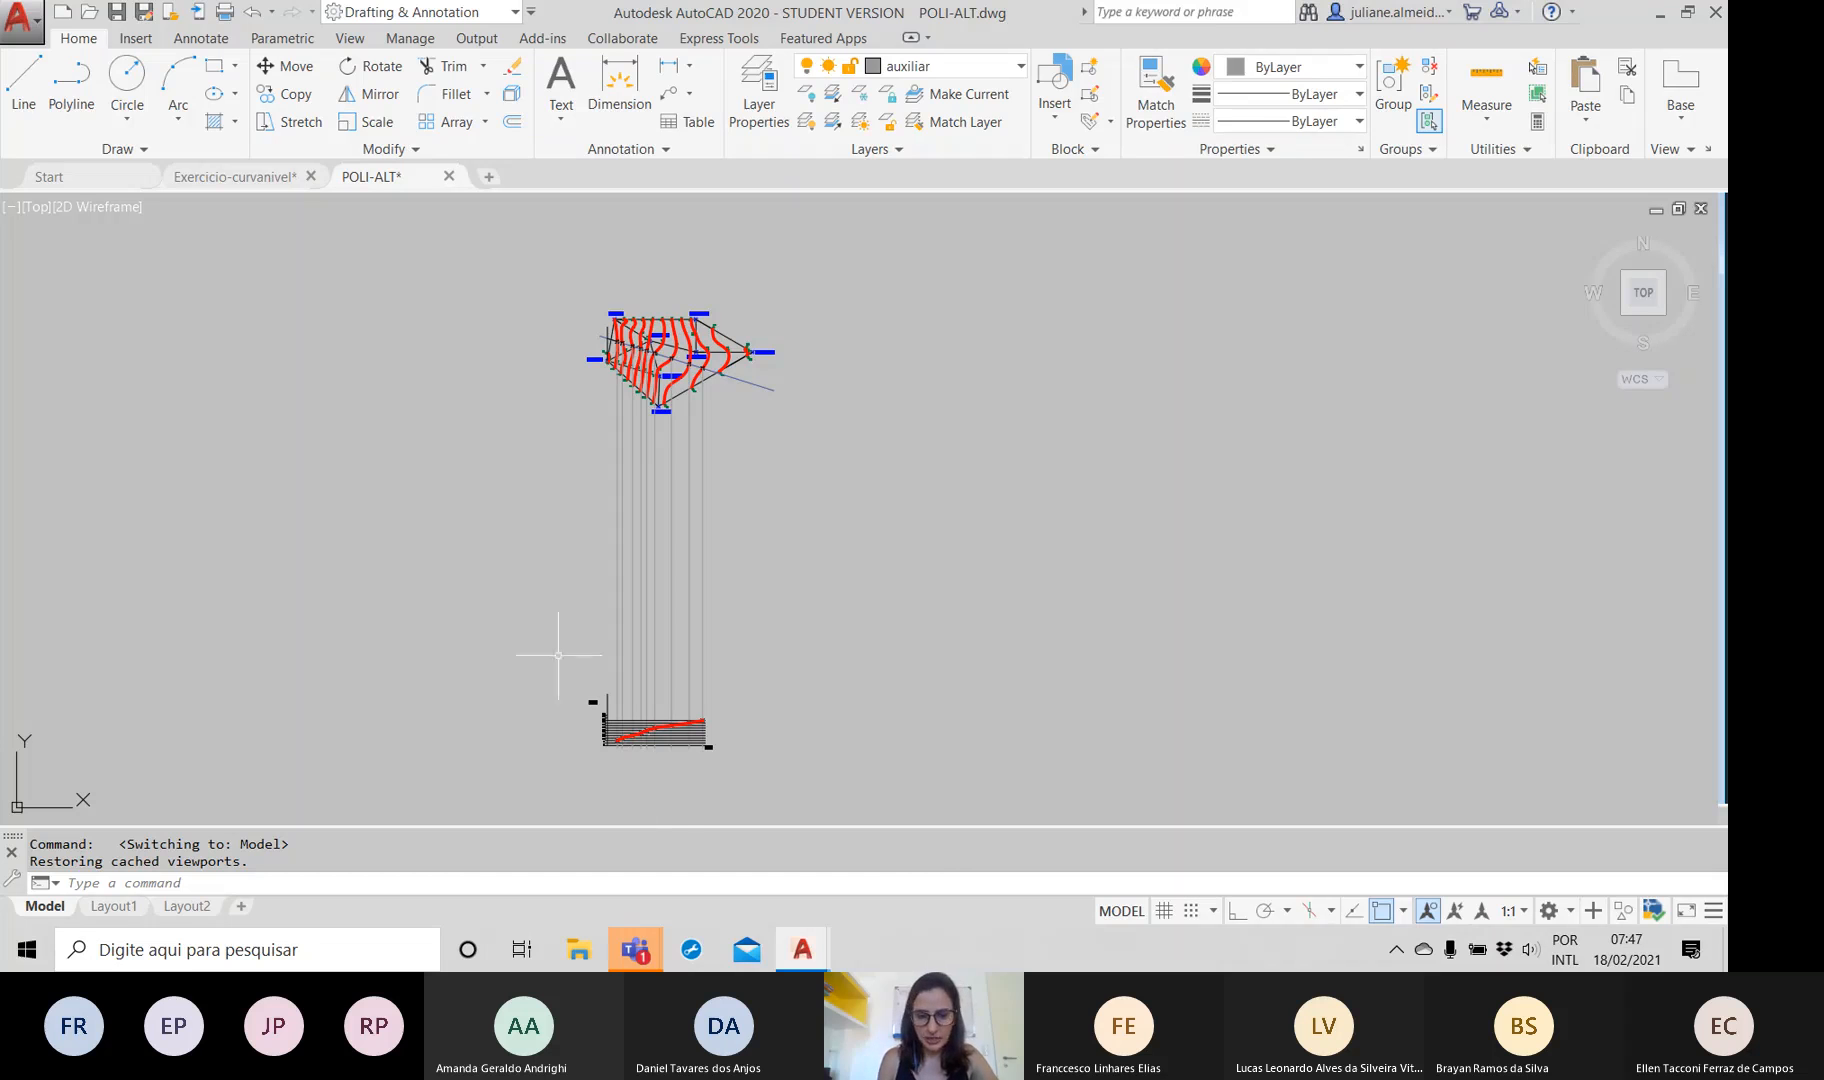
Switch to the Microsoft Teams meeting, read the meeting chat and stop sharing the screen
{"action": "mouse_move", "coordinate": [644, 957]}
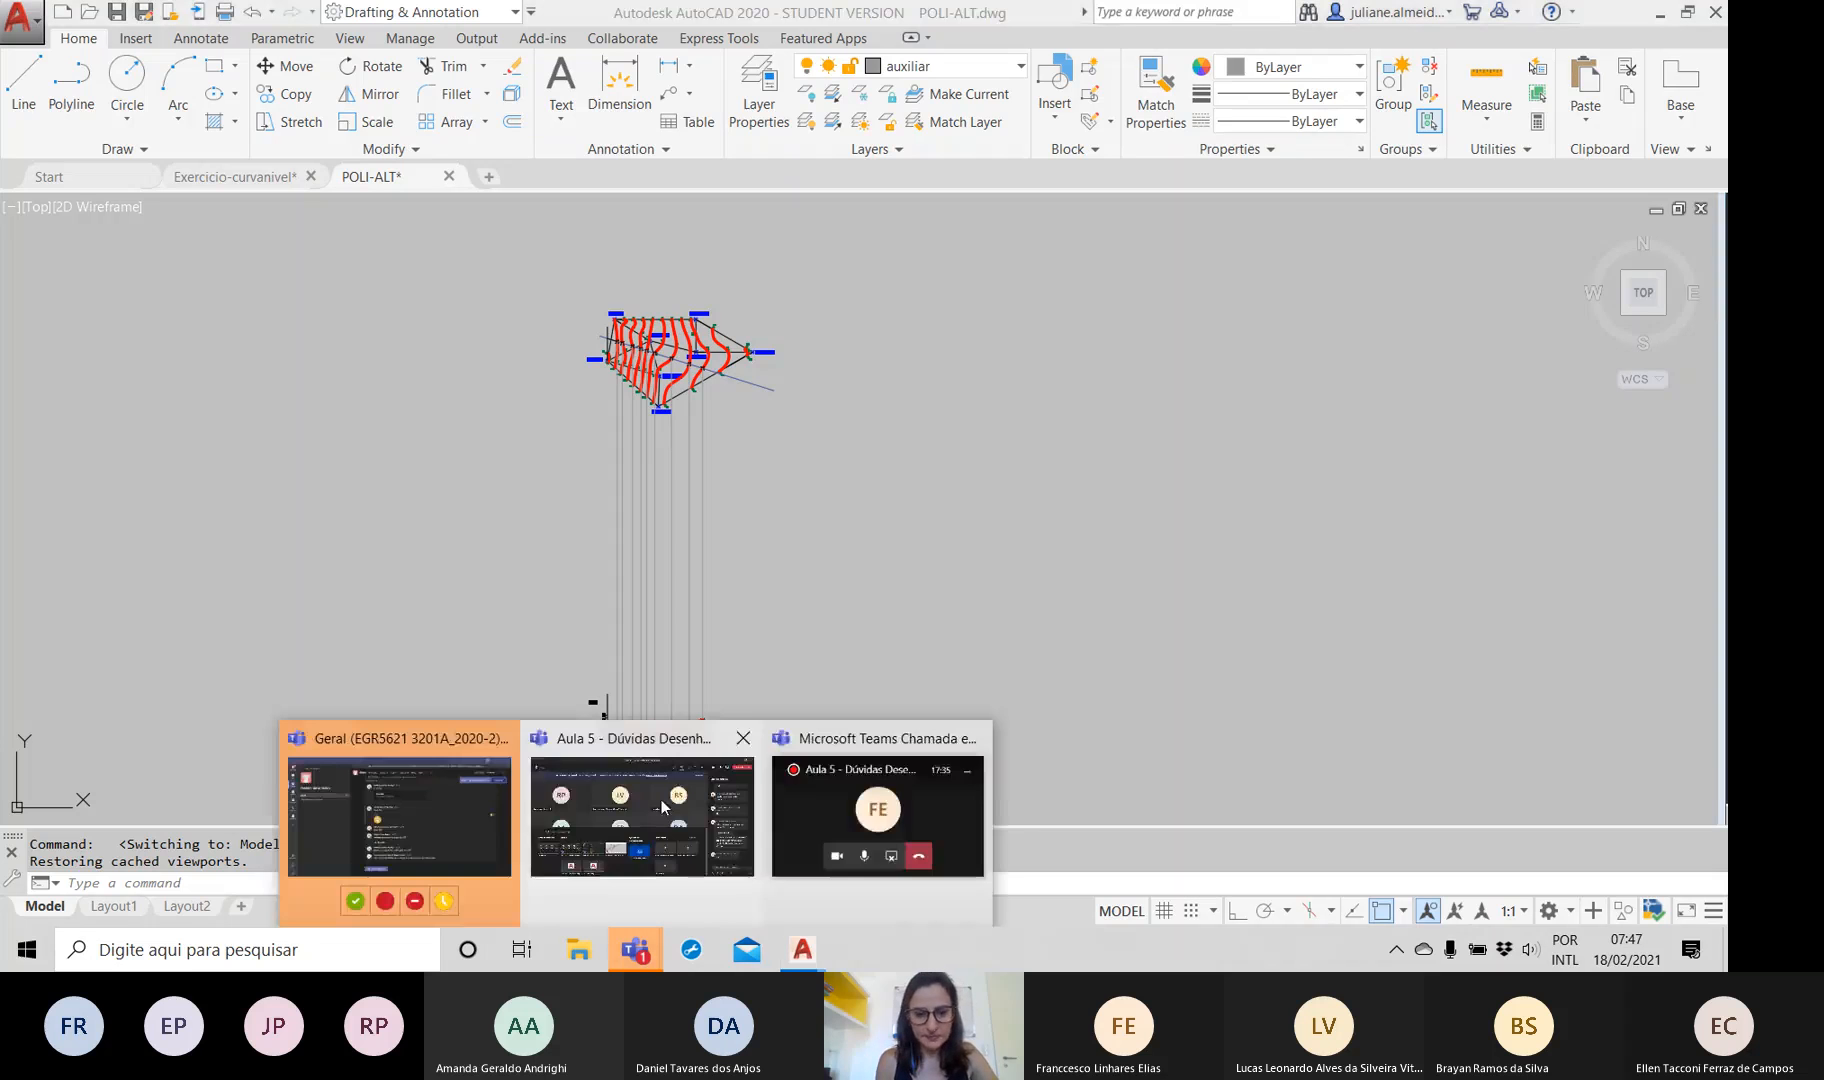
{"action": "left_click", "coordinate": [639, 814]}
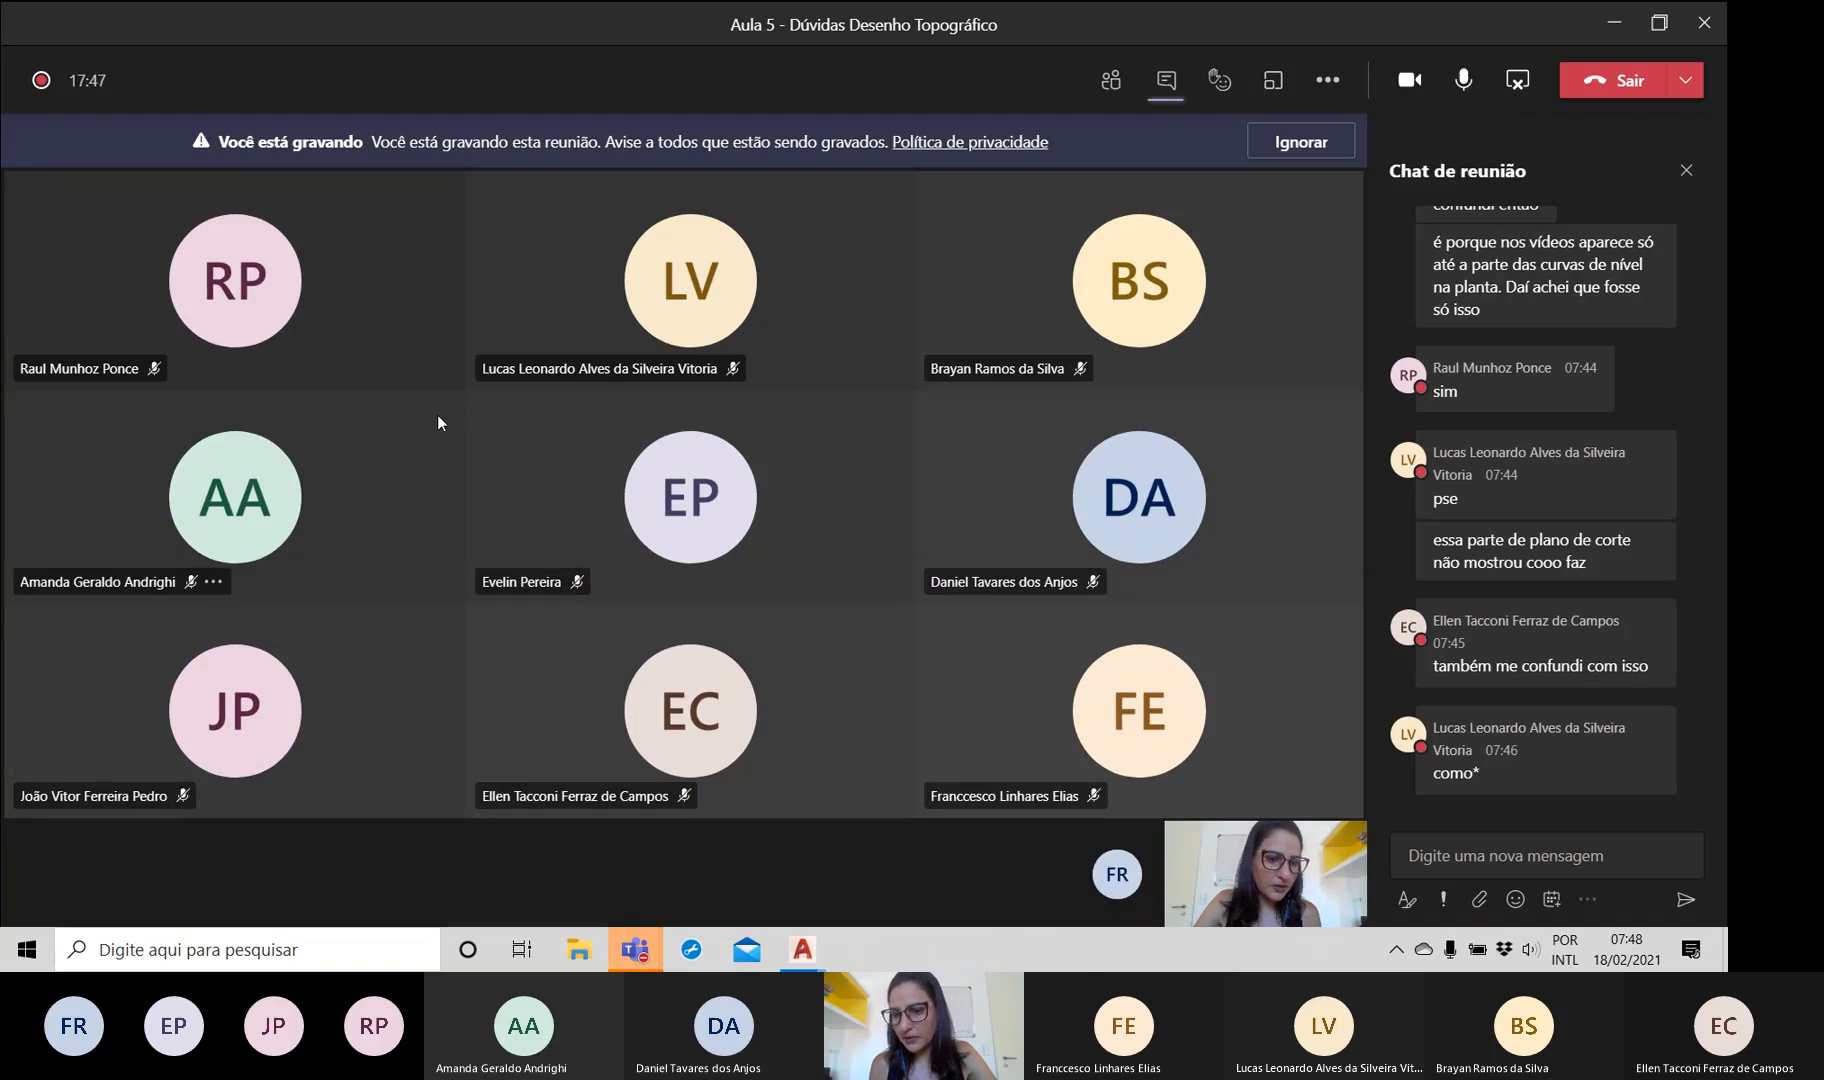
{"action": "left_click", "coordinate": [1526, 90]}
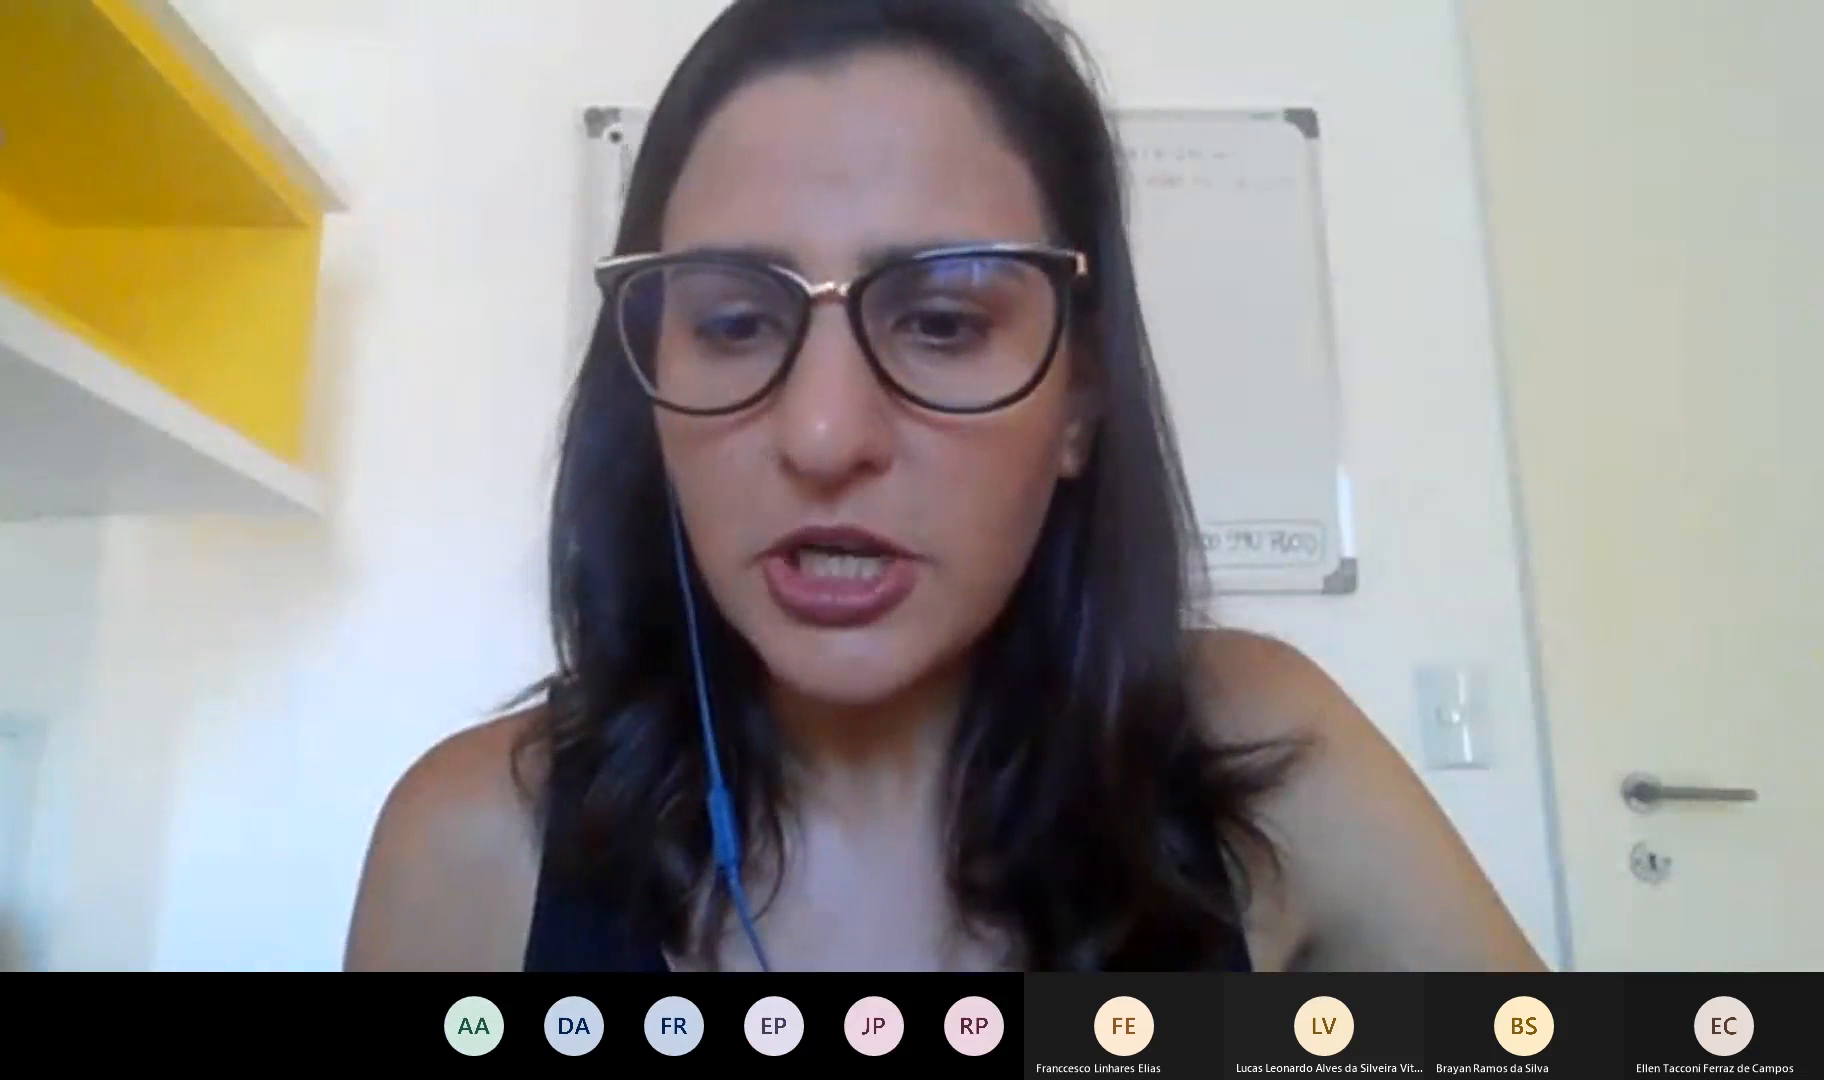
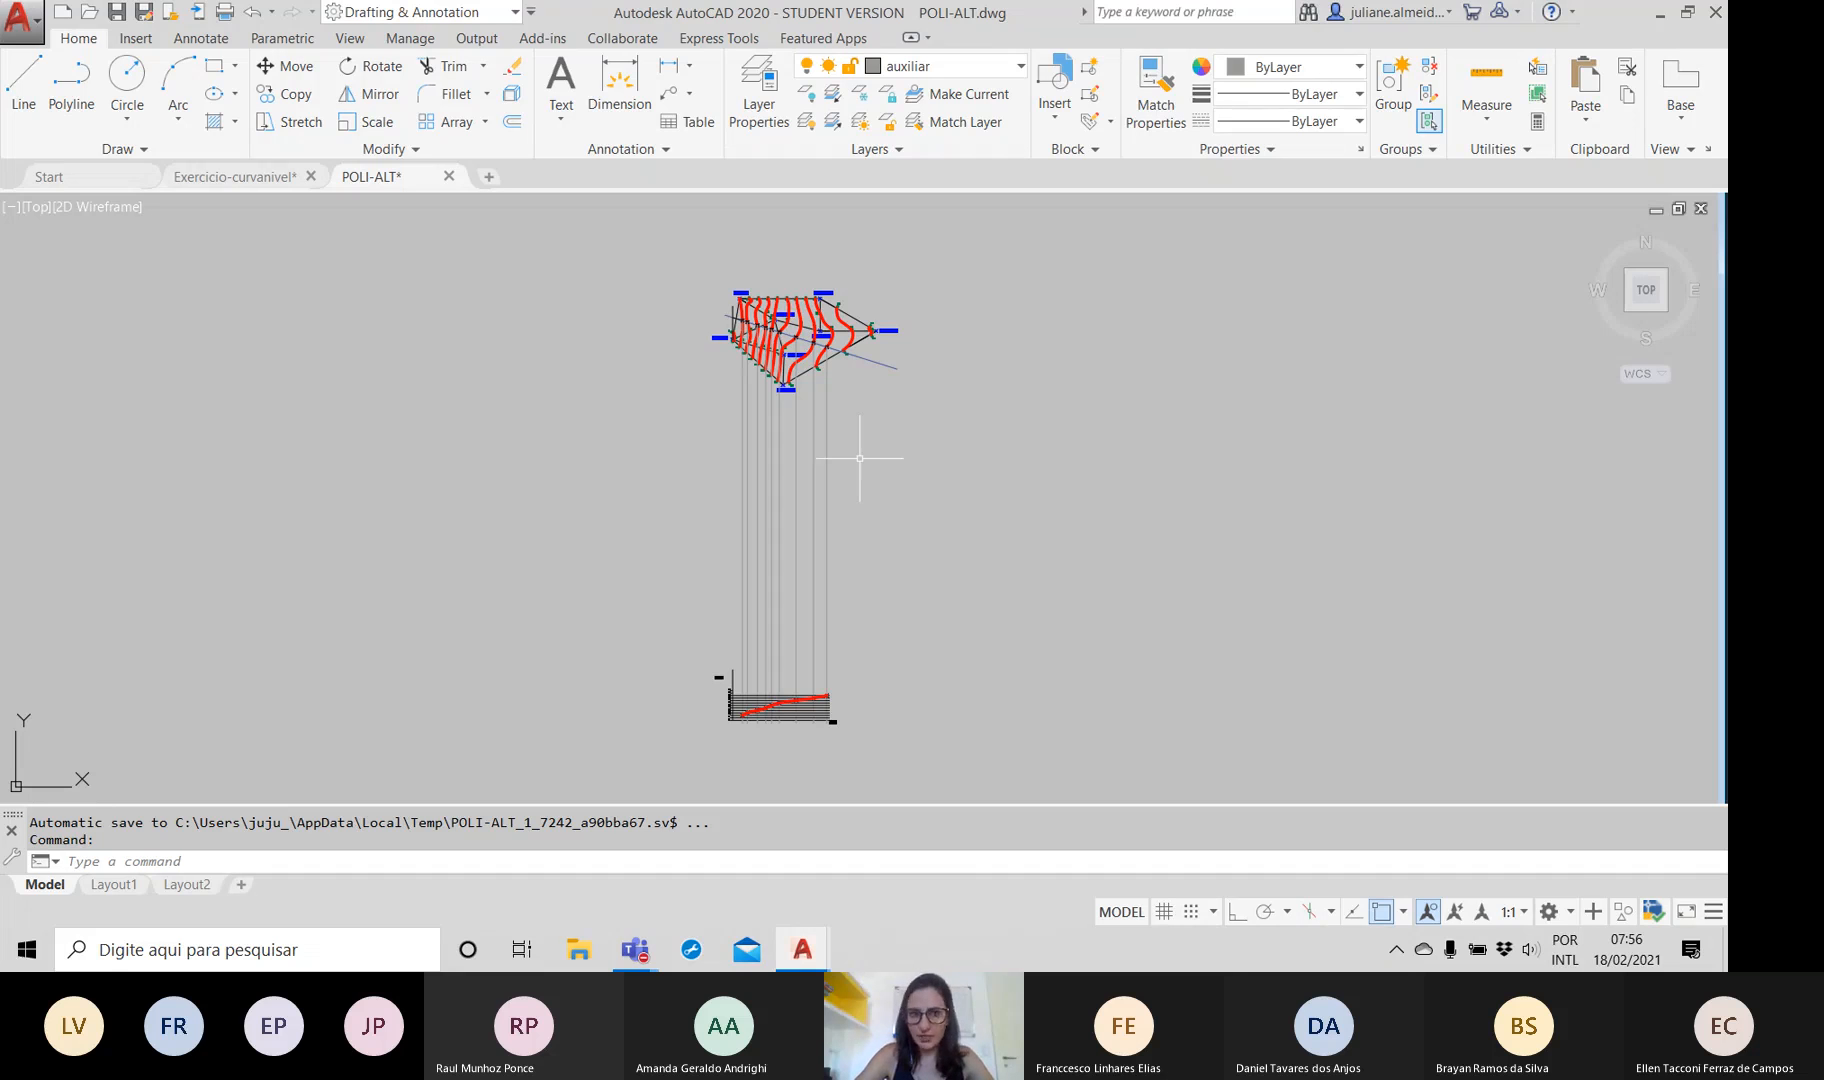
Check the drawing's length, angle and insertion units with the UNITS command and accept them as set
{"action": "left_click_drag", "start_coordinate": [859, 458], "coordinate": [789, 430]}
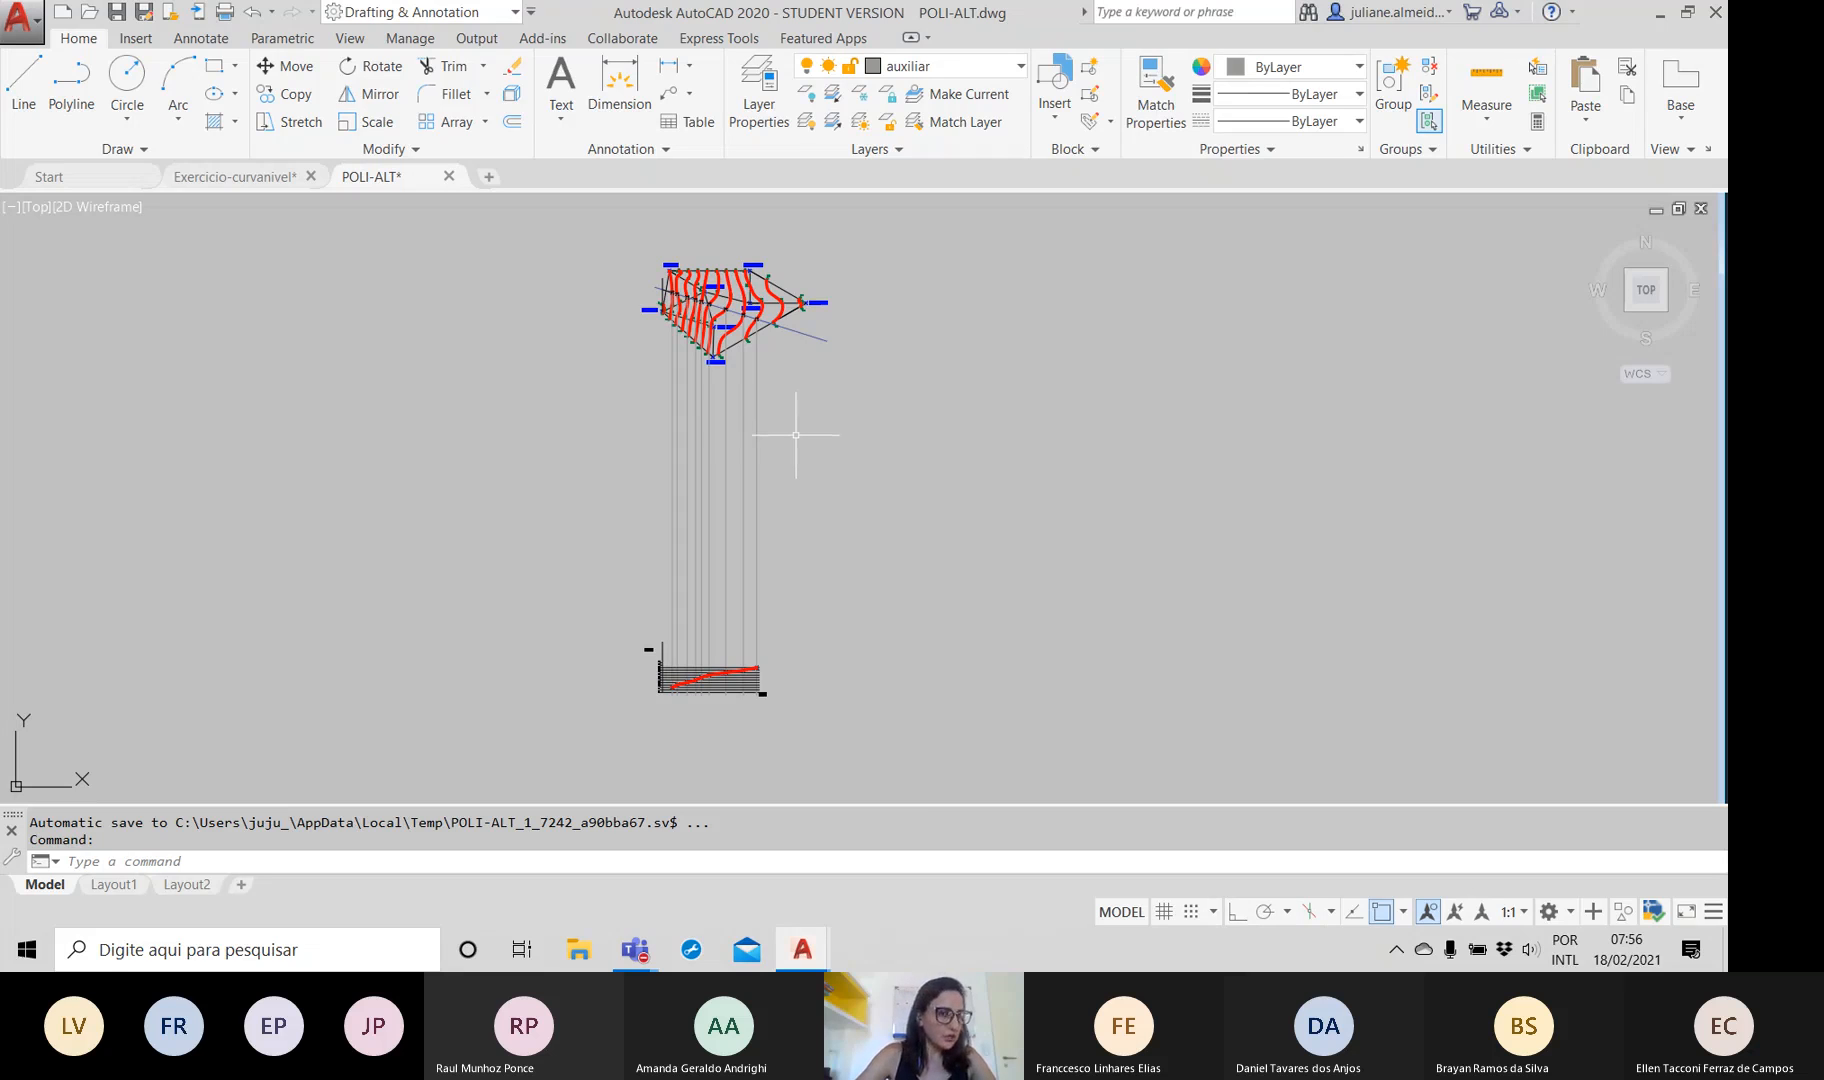
{"action": "left_click", "coordinate": [83, 865]}
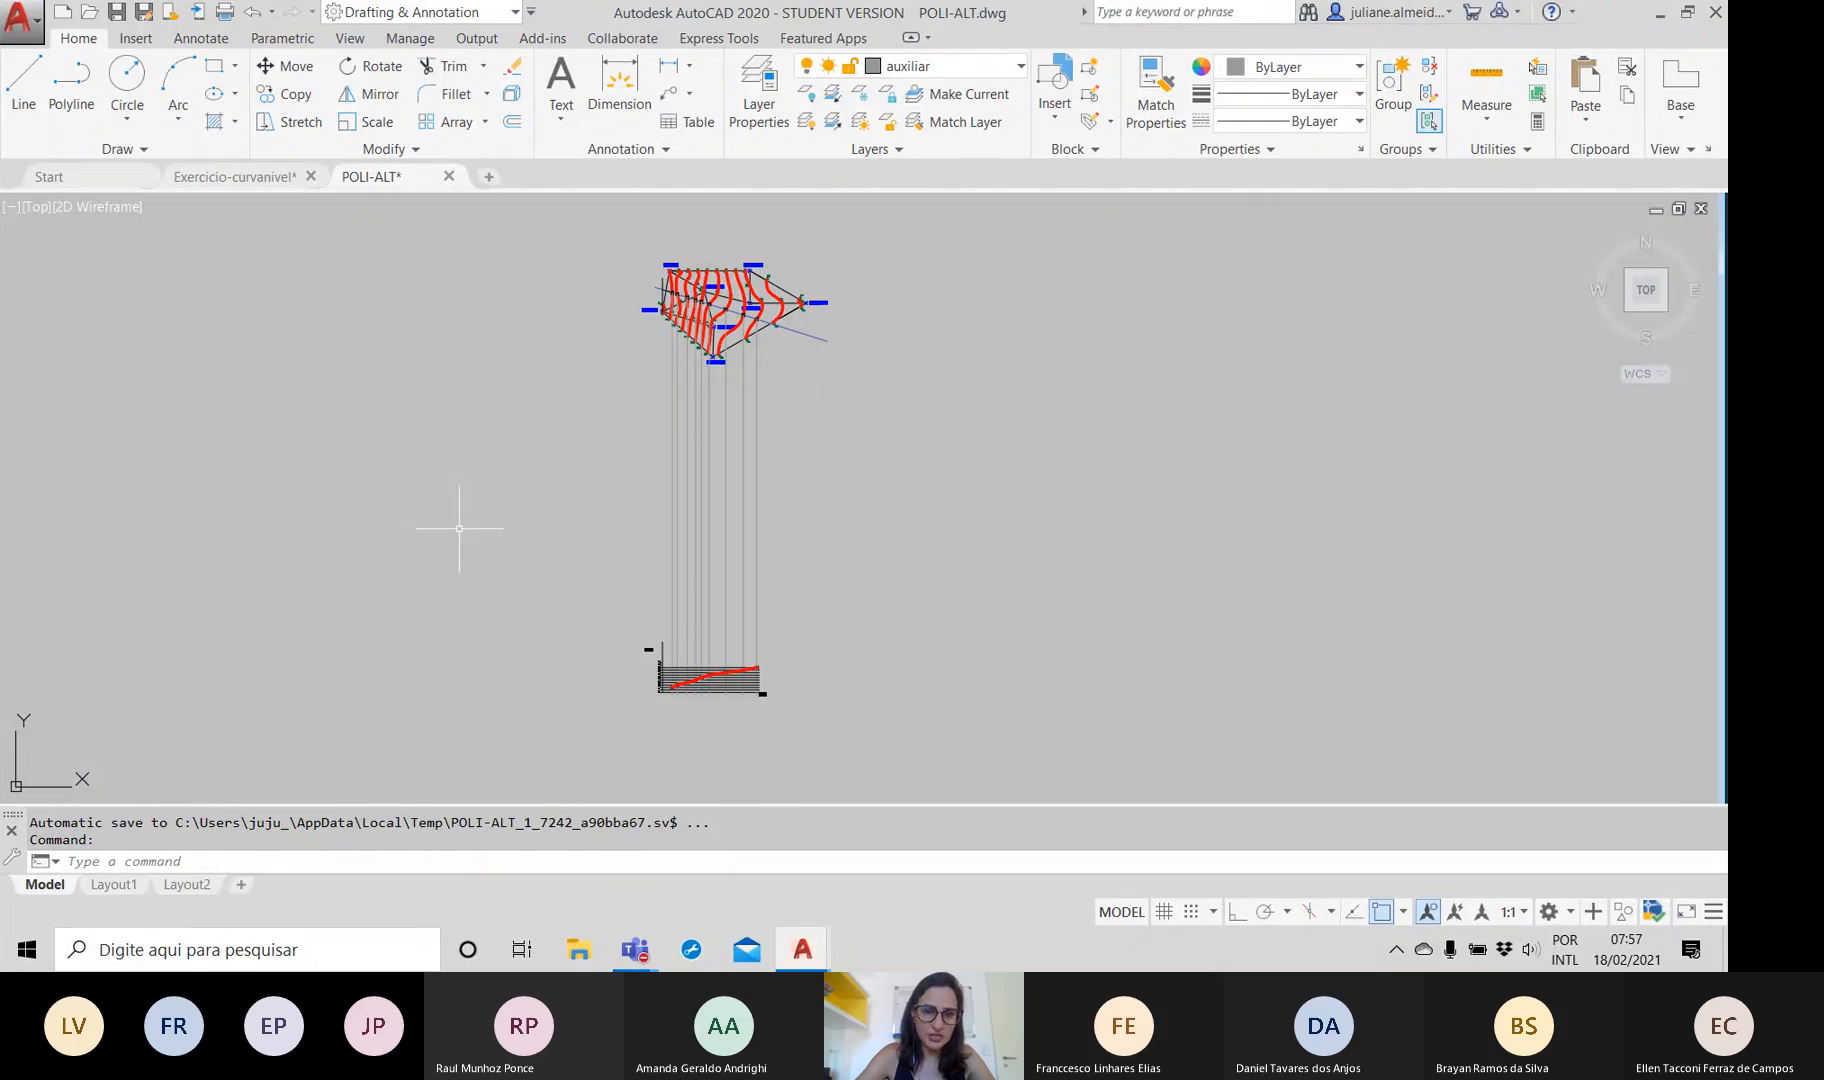
{"action": "scroll", "coordinate": [802, 292], "scroll_direction": "up", "scroll_amount": 5}
{"action": "scroll", "coordinate": [802, 292], "scroll_direction": "down", "scroll_amount": 3}
{"action": "scroll", "coordinate": [802, 292], "scroll_direction": "down", "scroll_amount": 3}
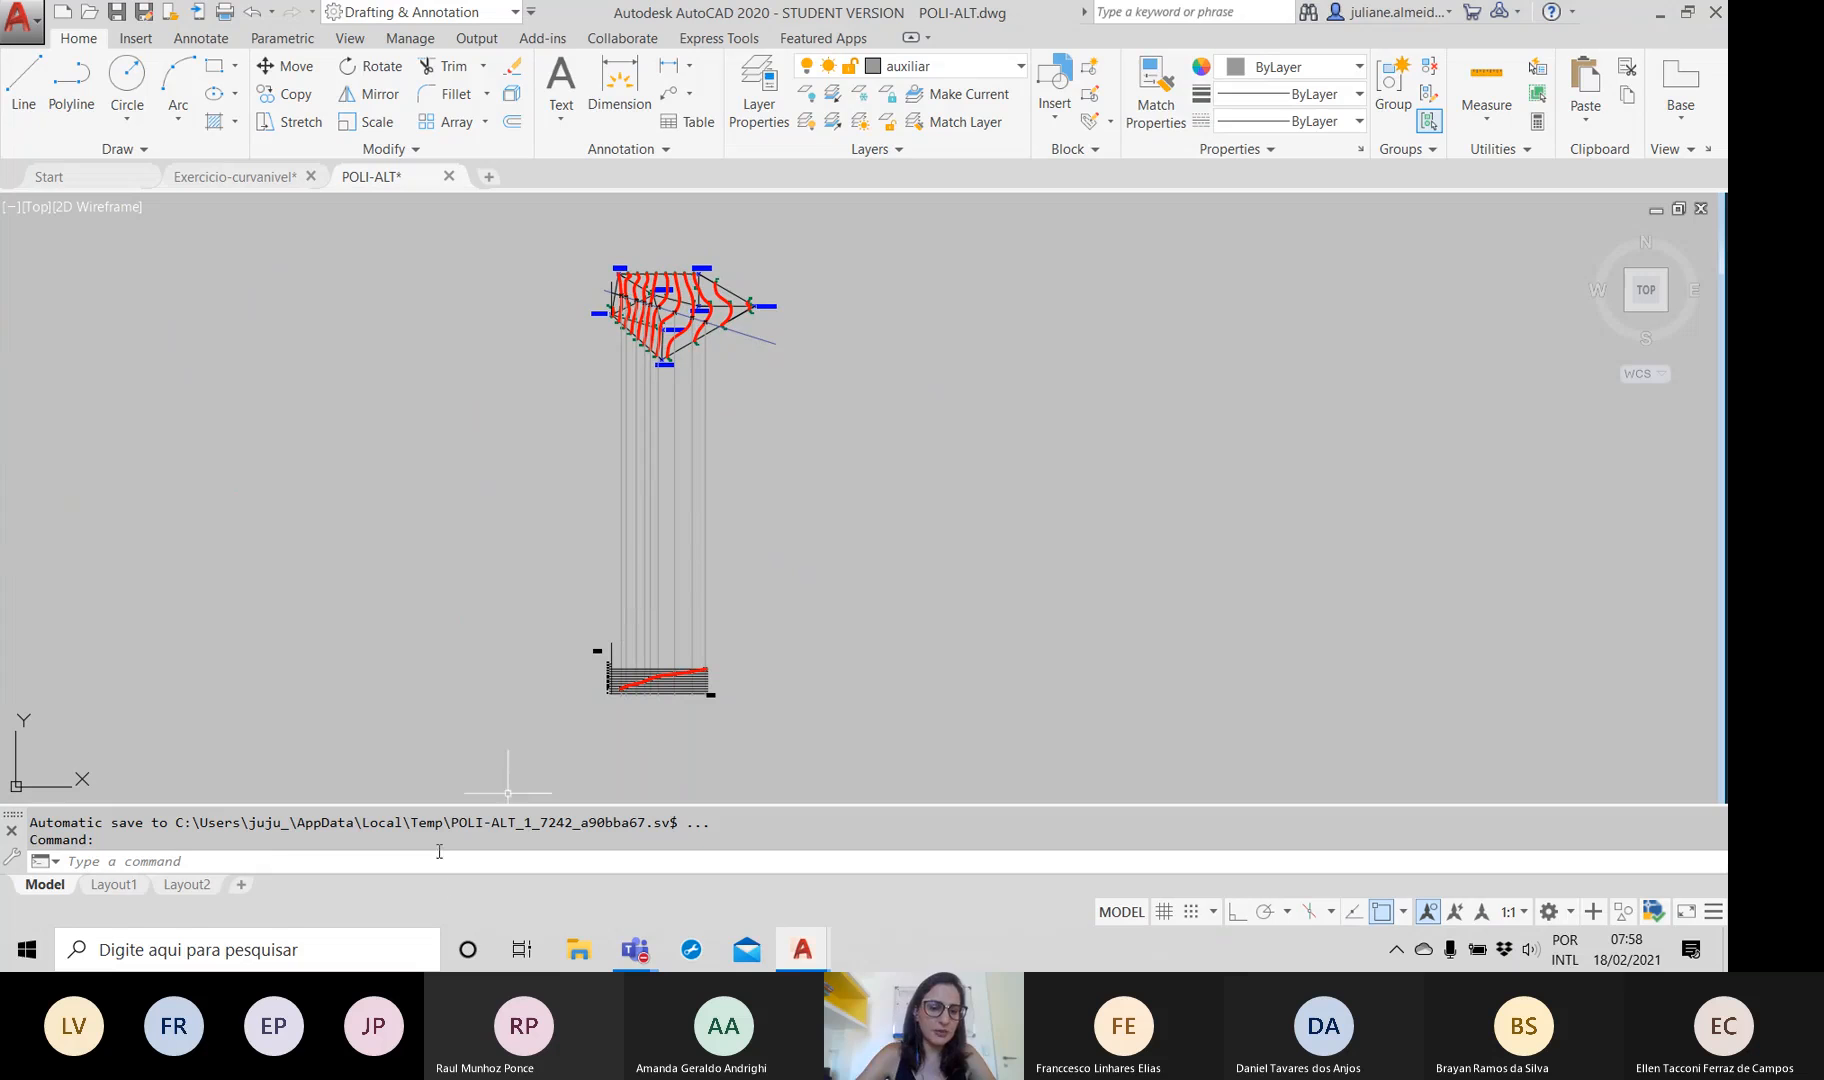
{"action": "type", "text": "units"}
{"action": "key", "text": "Return"}
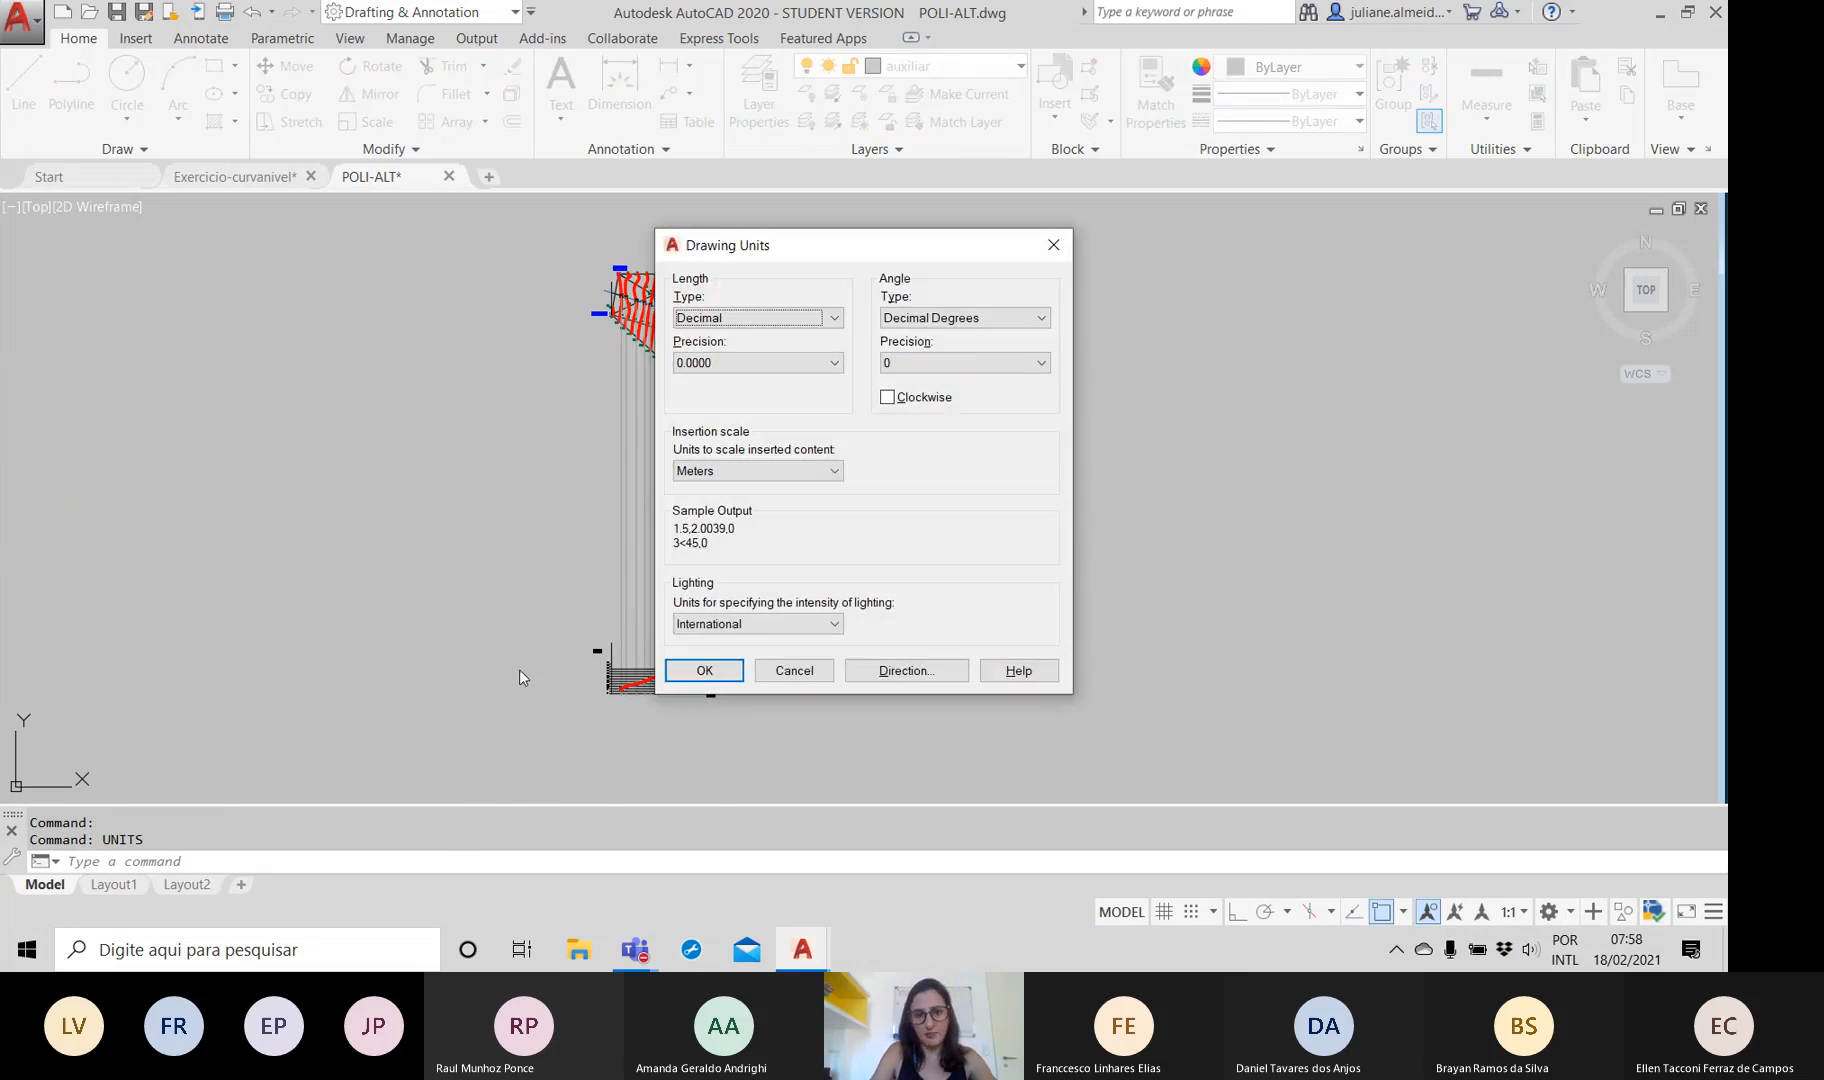
{"action": "left_click", "coordinate": [735, 680]}
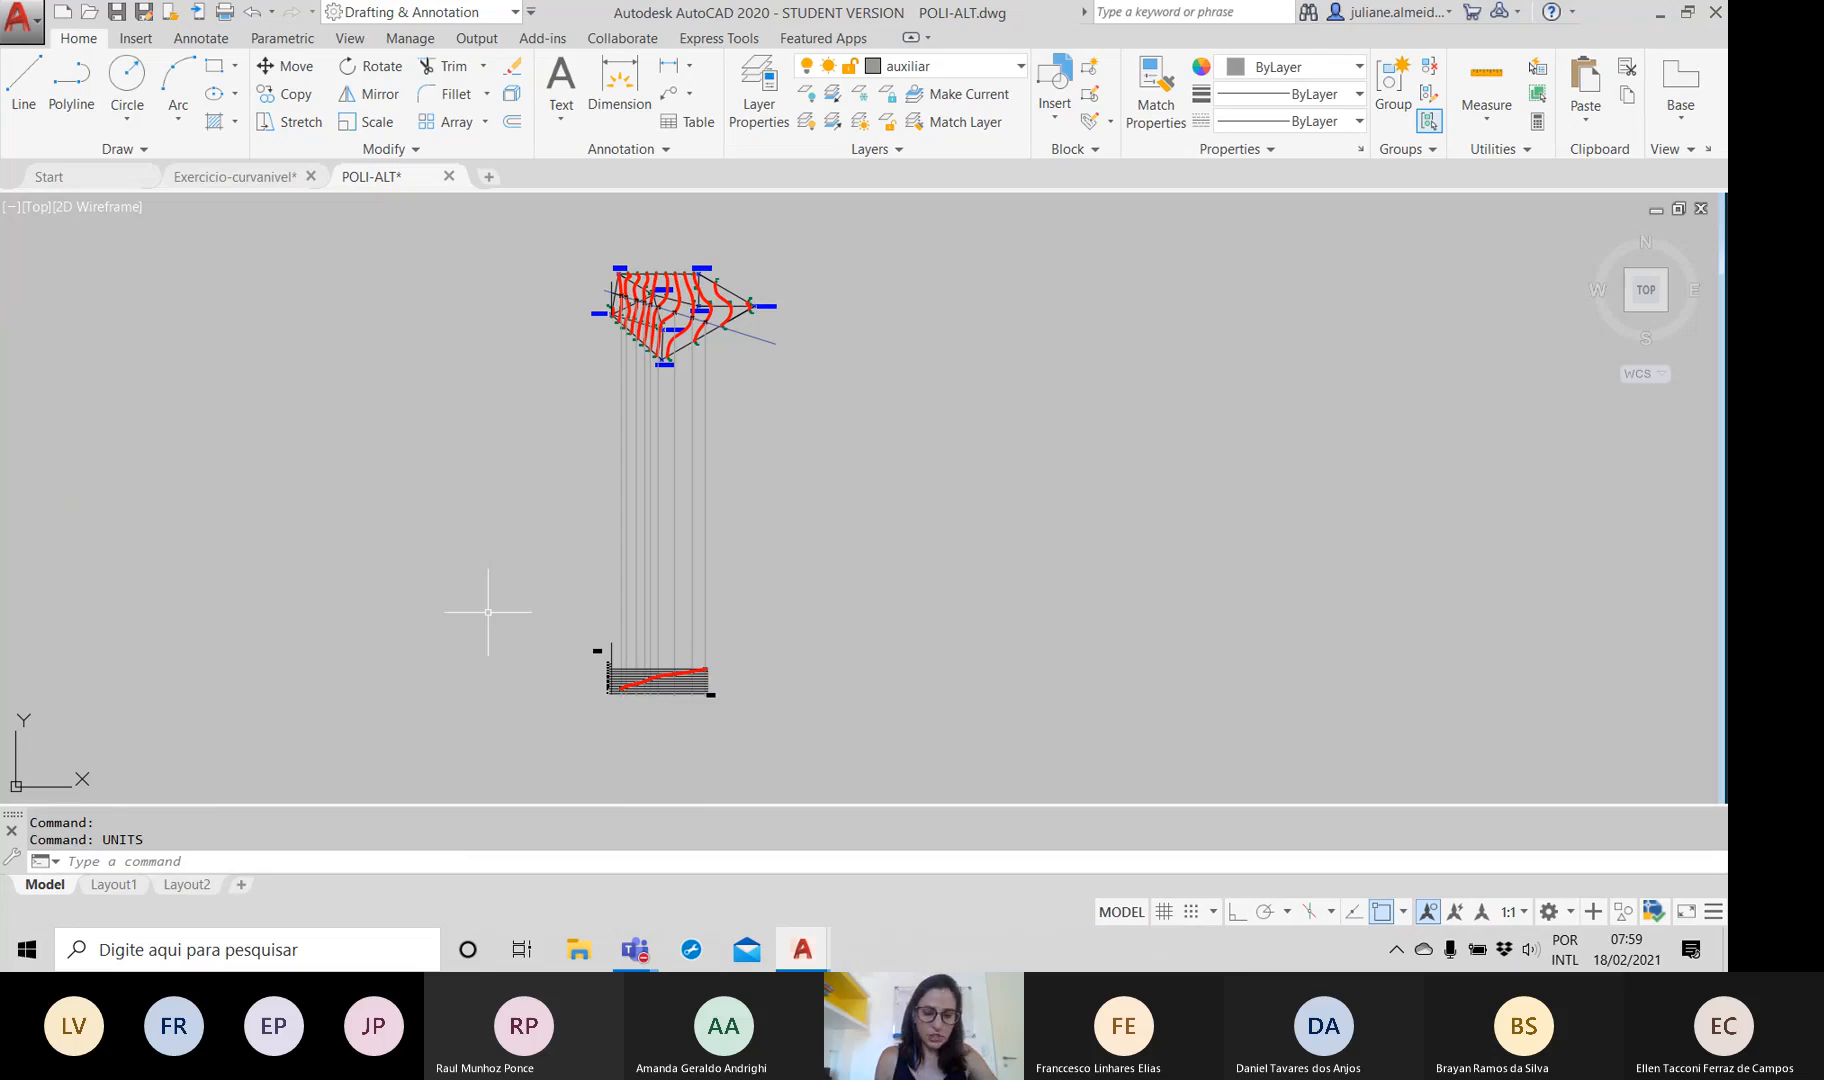
Start the PLOT command, choose DWG To PDF.pc3 as the plotter and check its properties without changing them
{"action": "type", "text": "plot"}
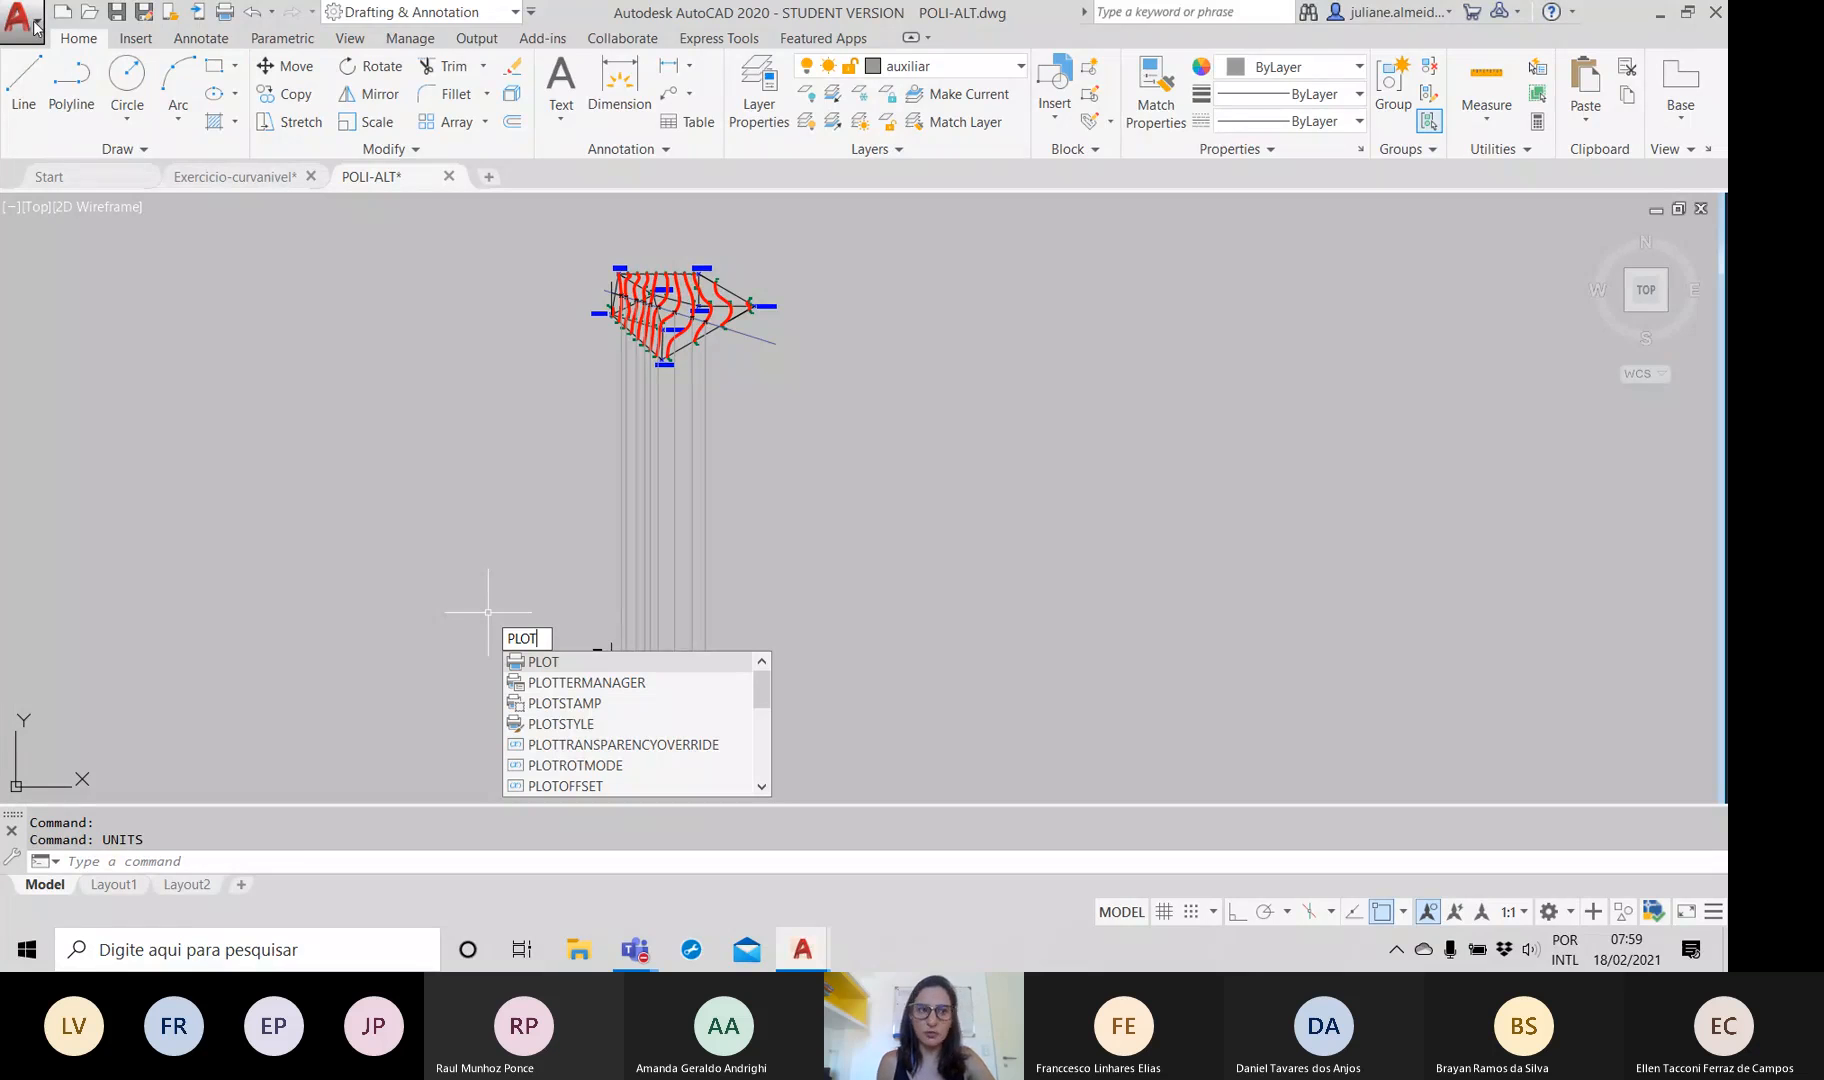
{"action": "key", "text": "Return"}
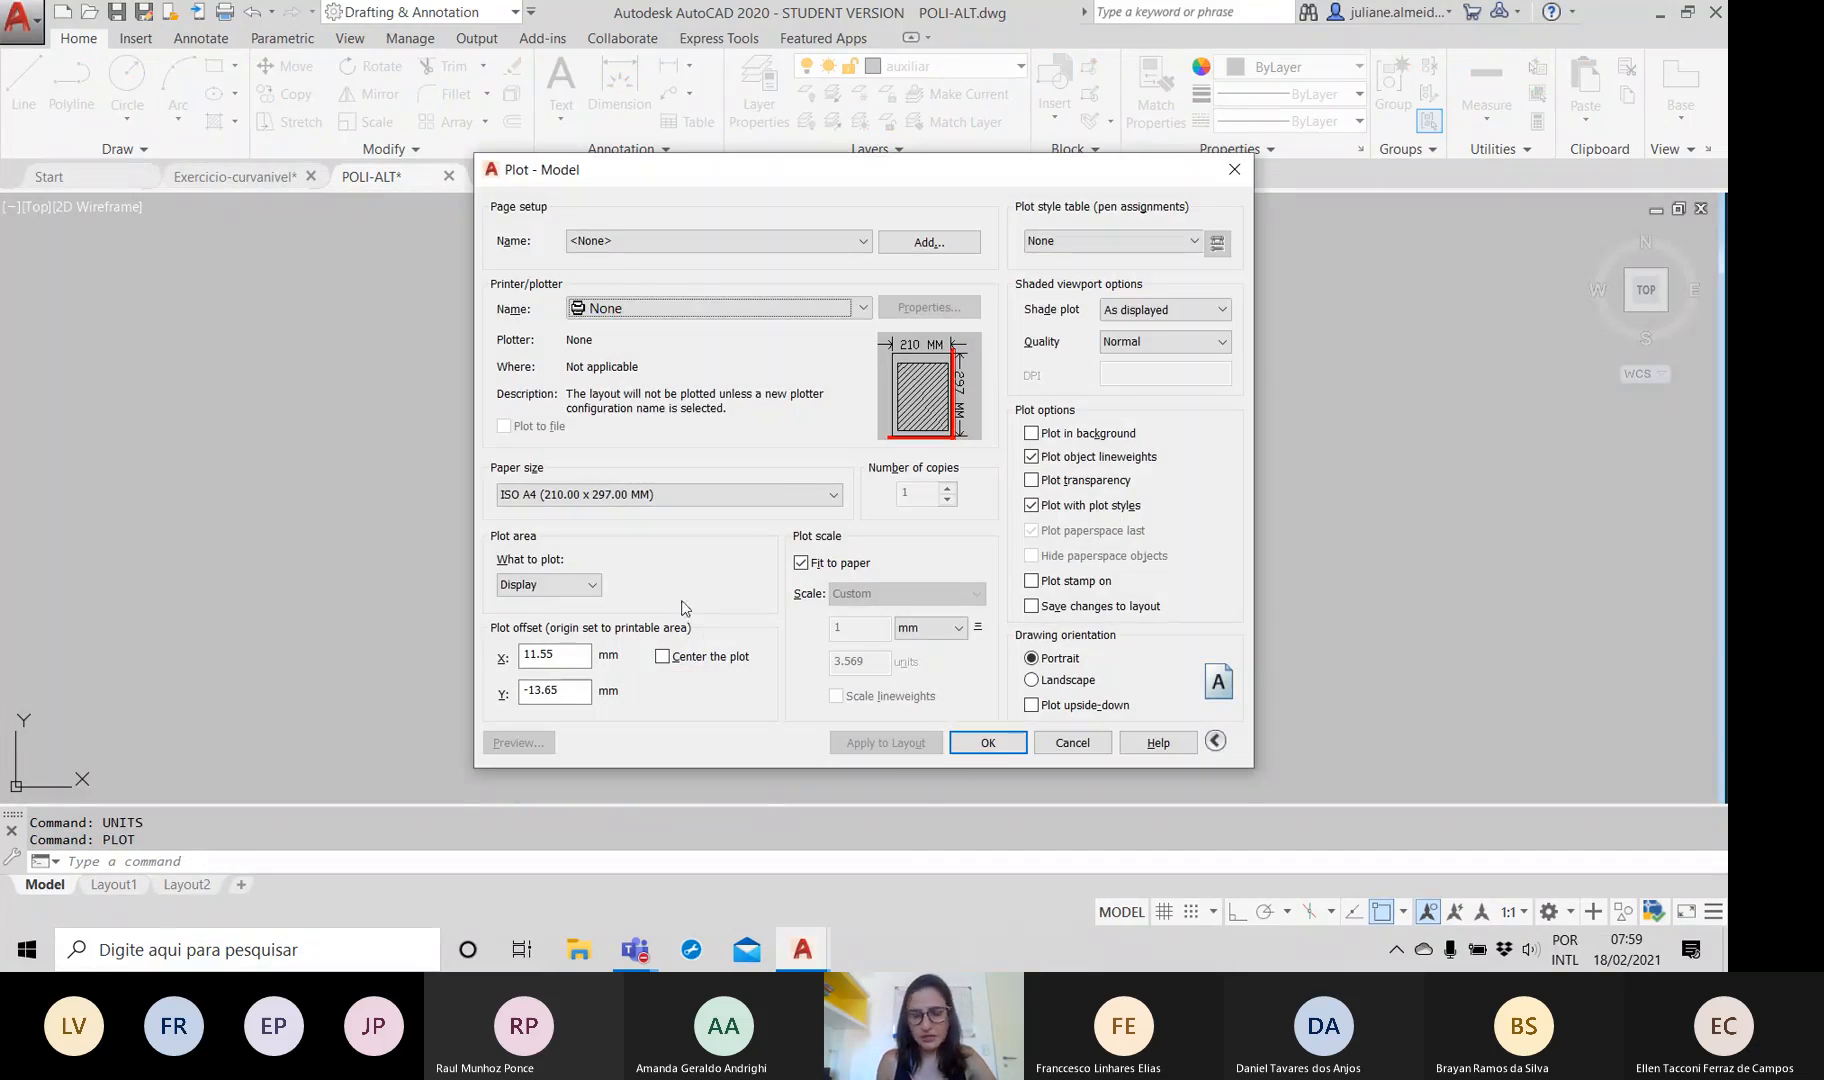
{"action": "left_click", "coordinate": [799, 318]}
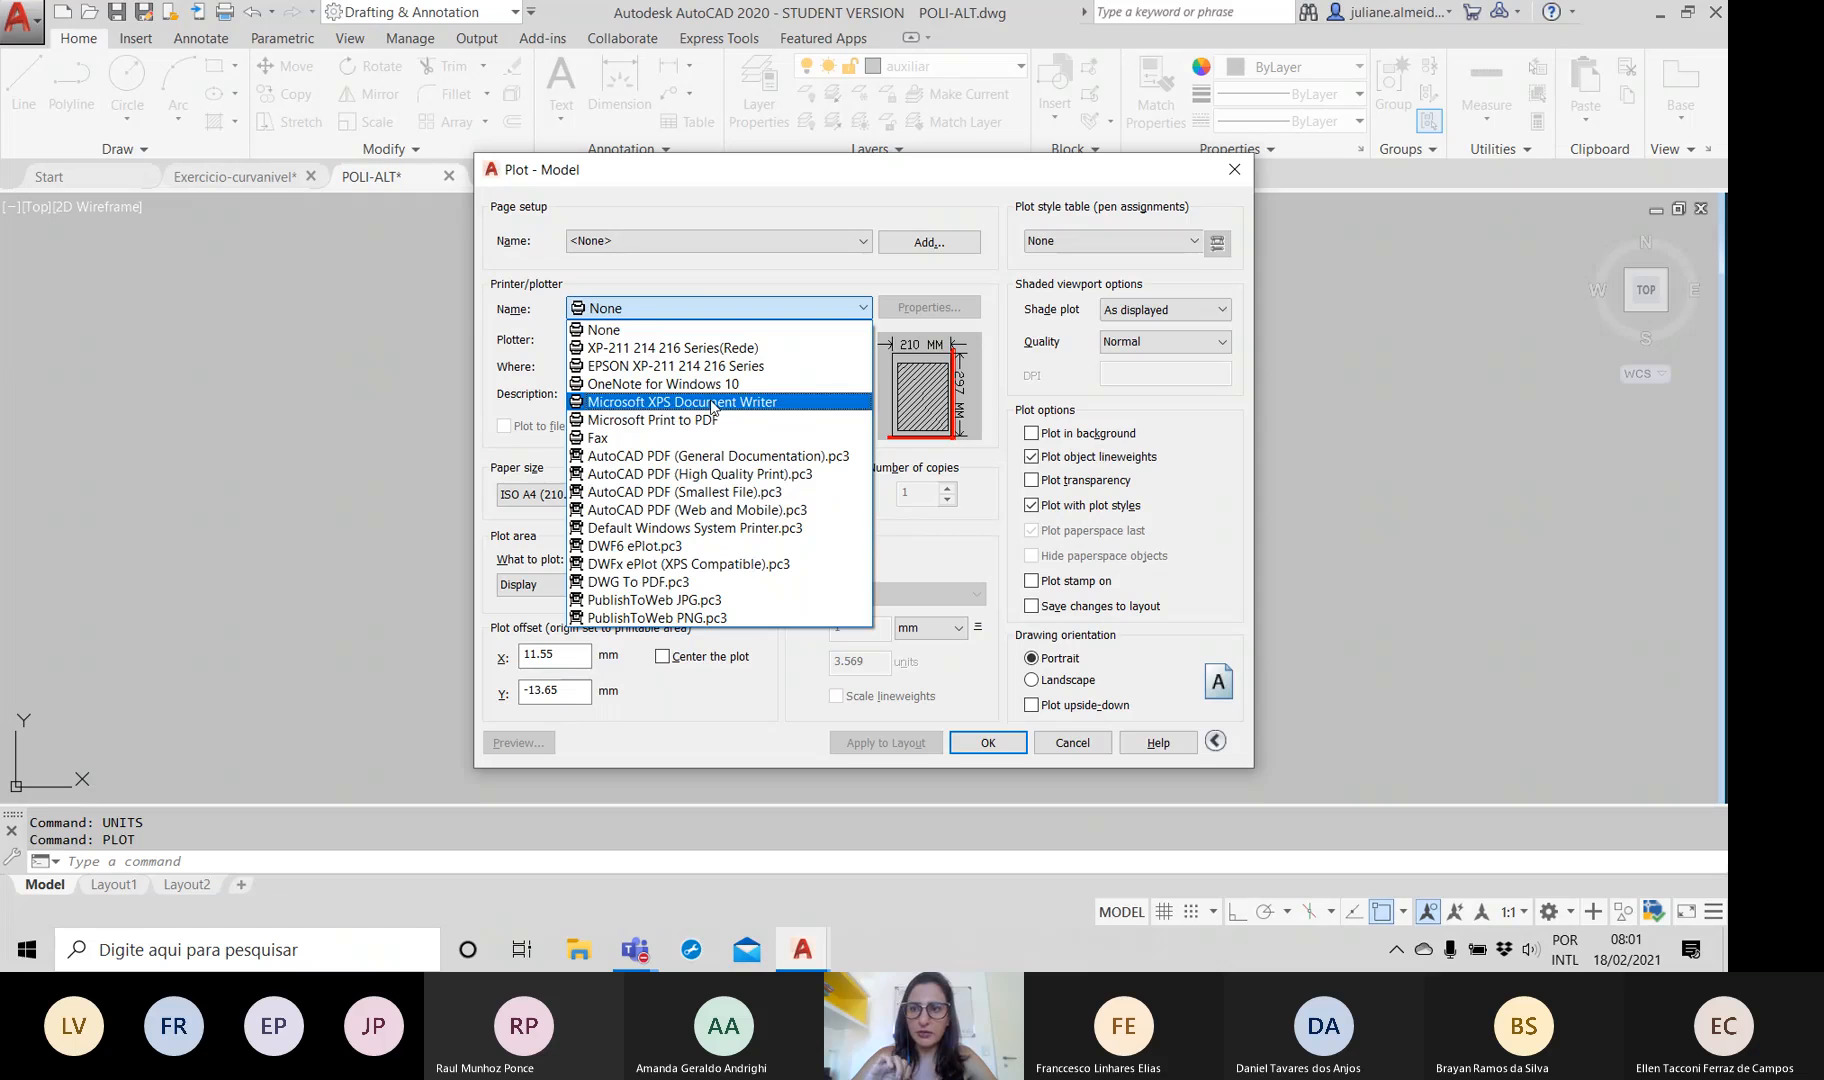
{"action": "left_click", "coordinate": [697, 582]}
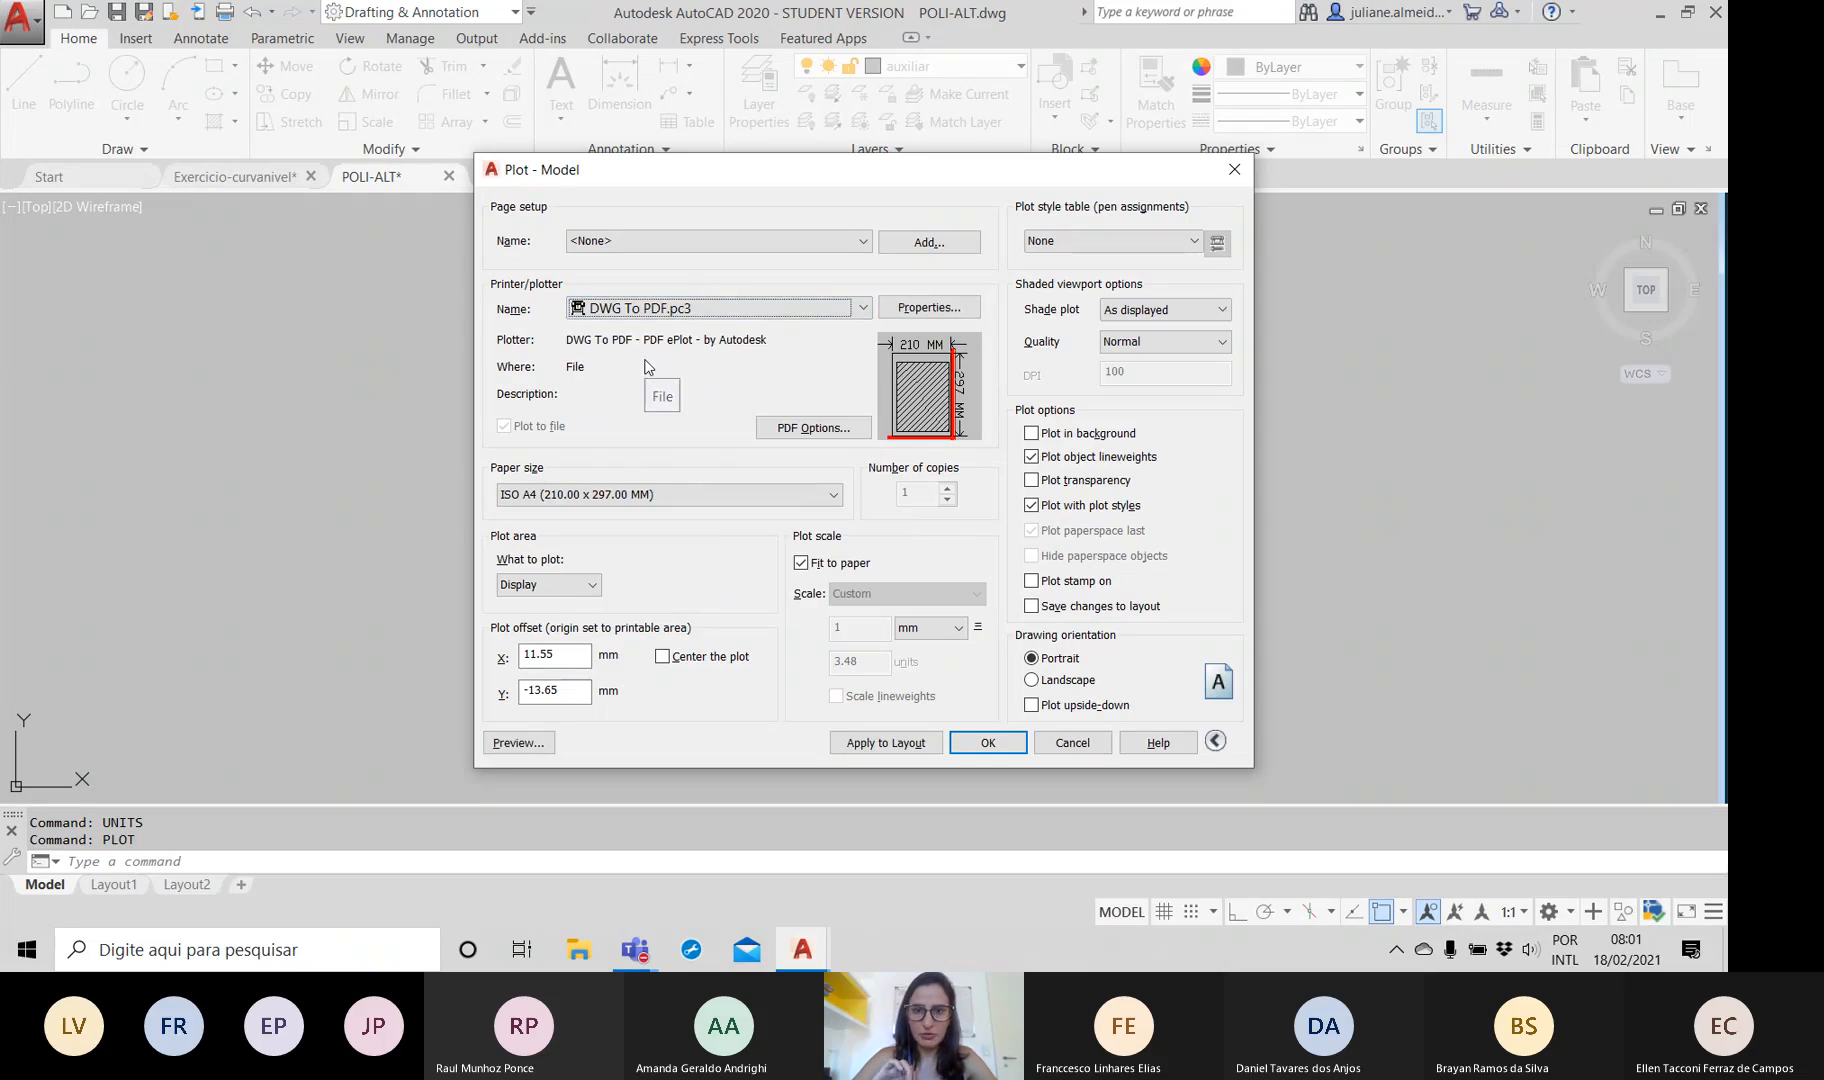
{"action": "left_click", "coordinate": [660, 308]}
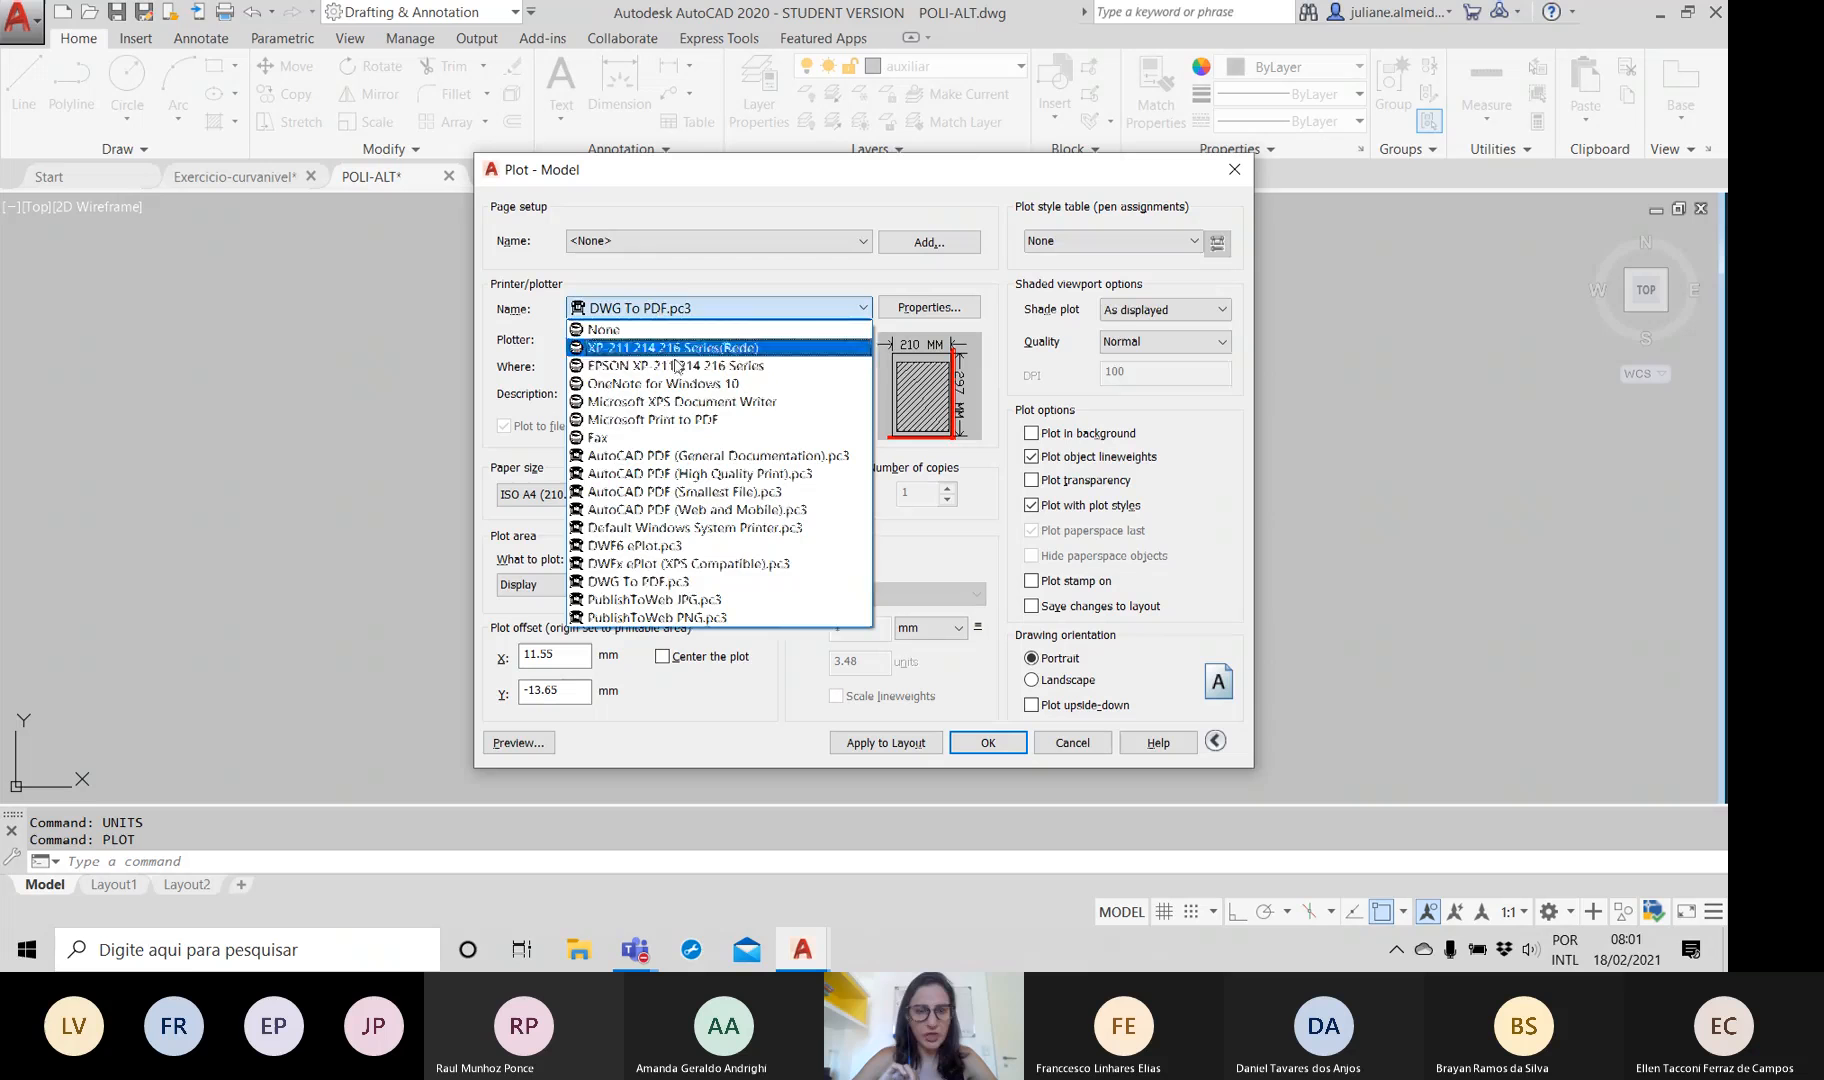
{"action": "left_click", "coordinate": [641, 583]}
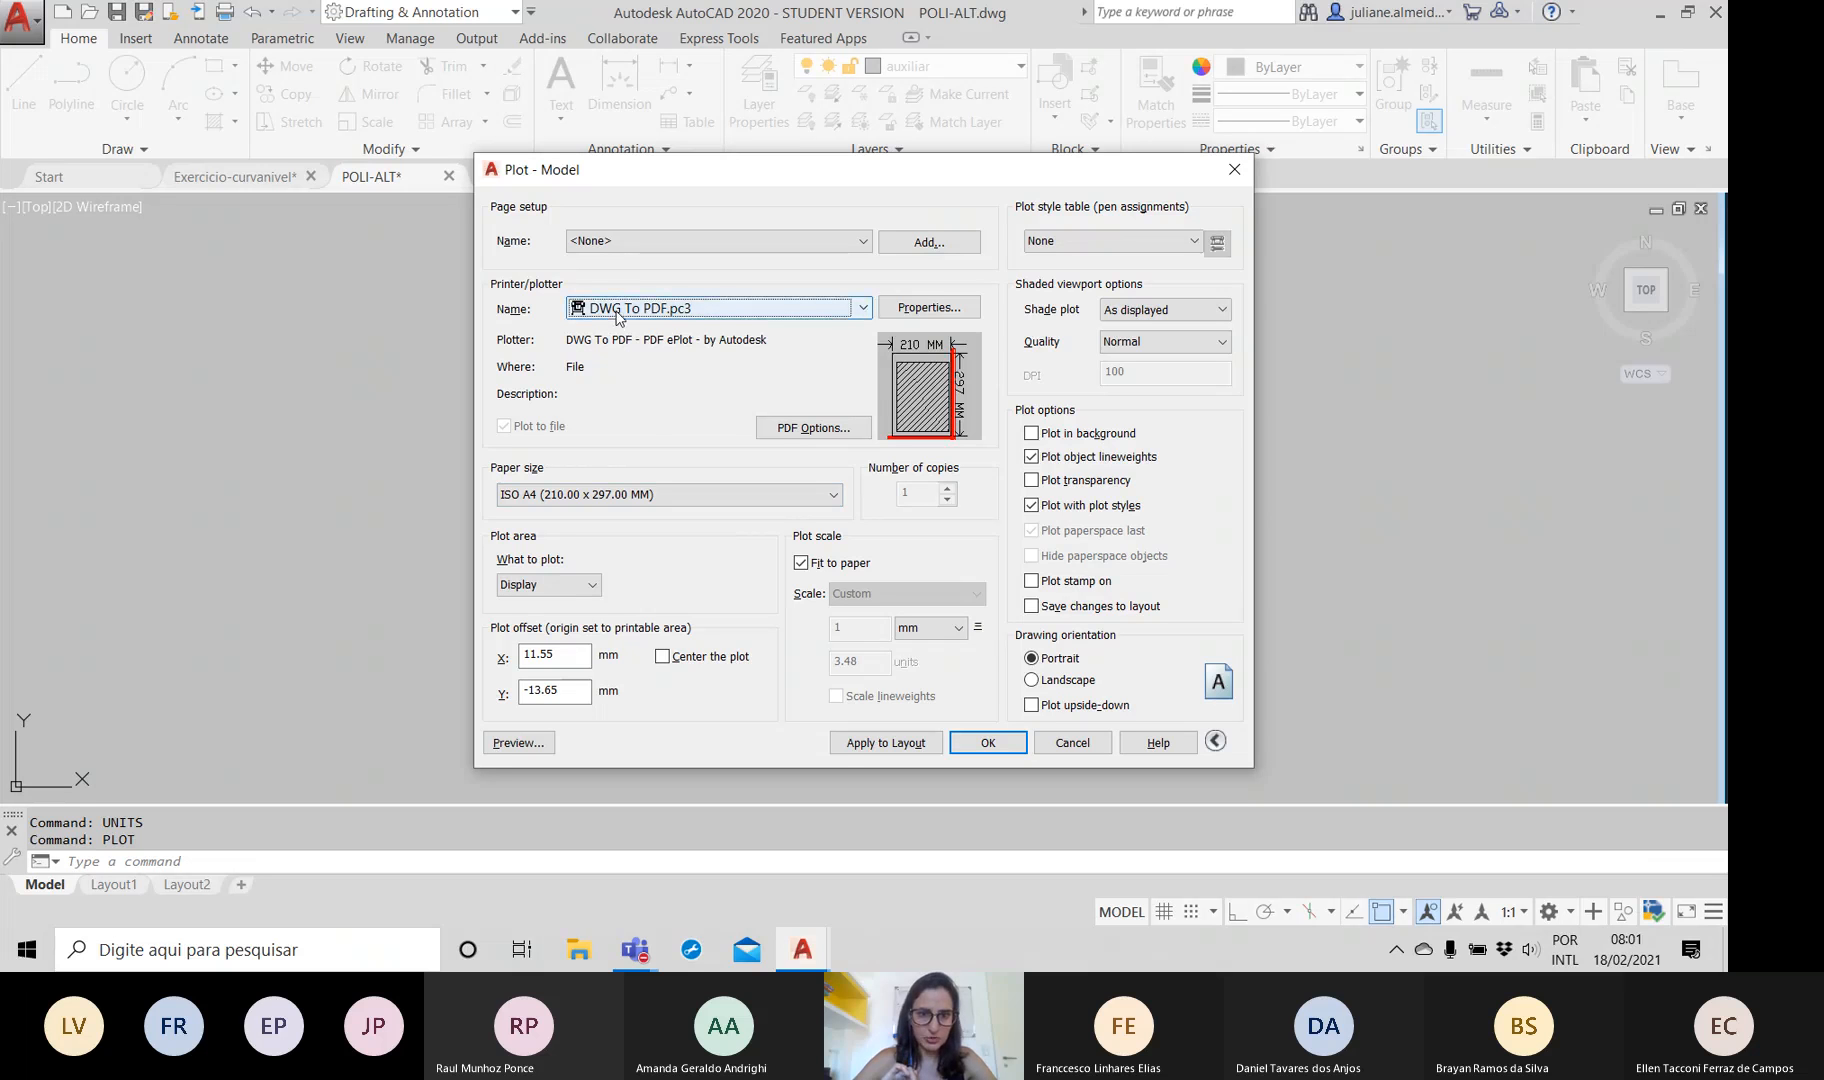
{"action": "left_click", "coordinate": [929, 307]}
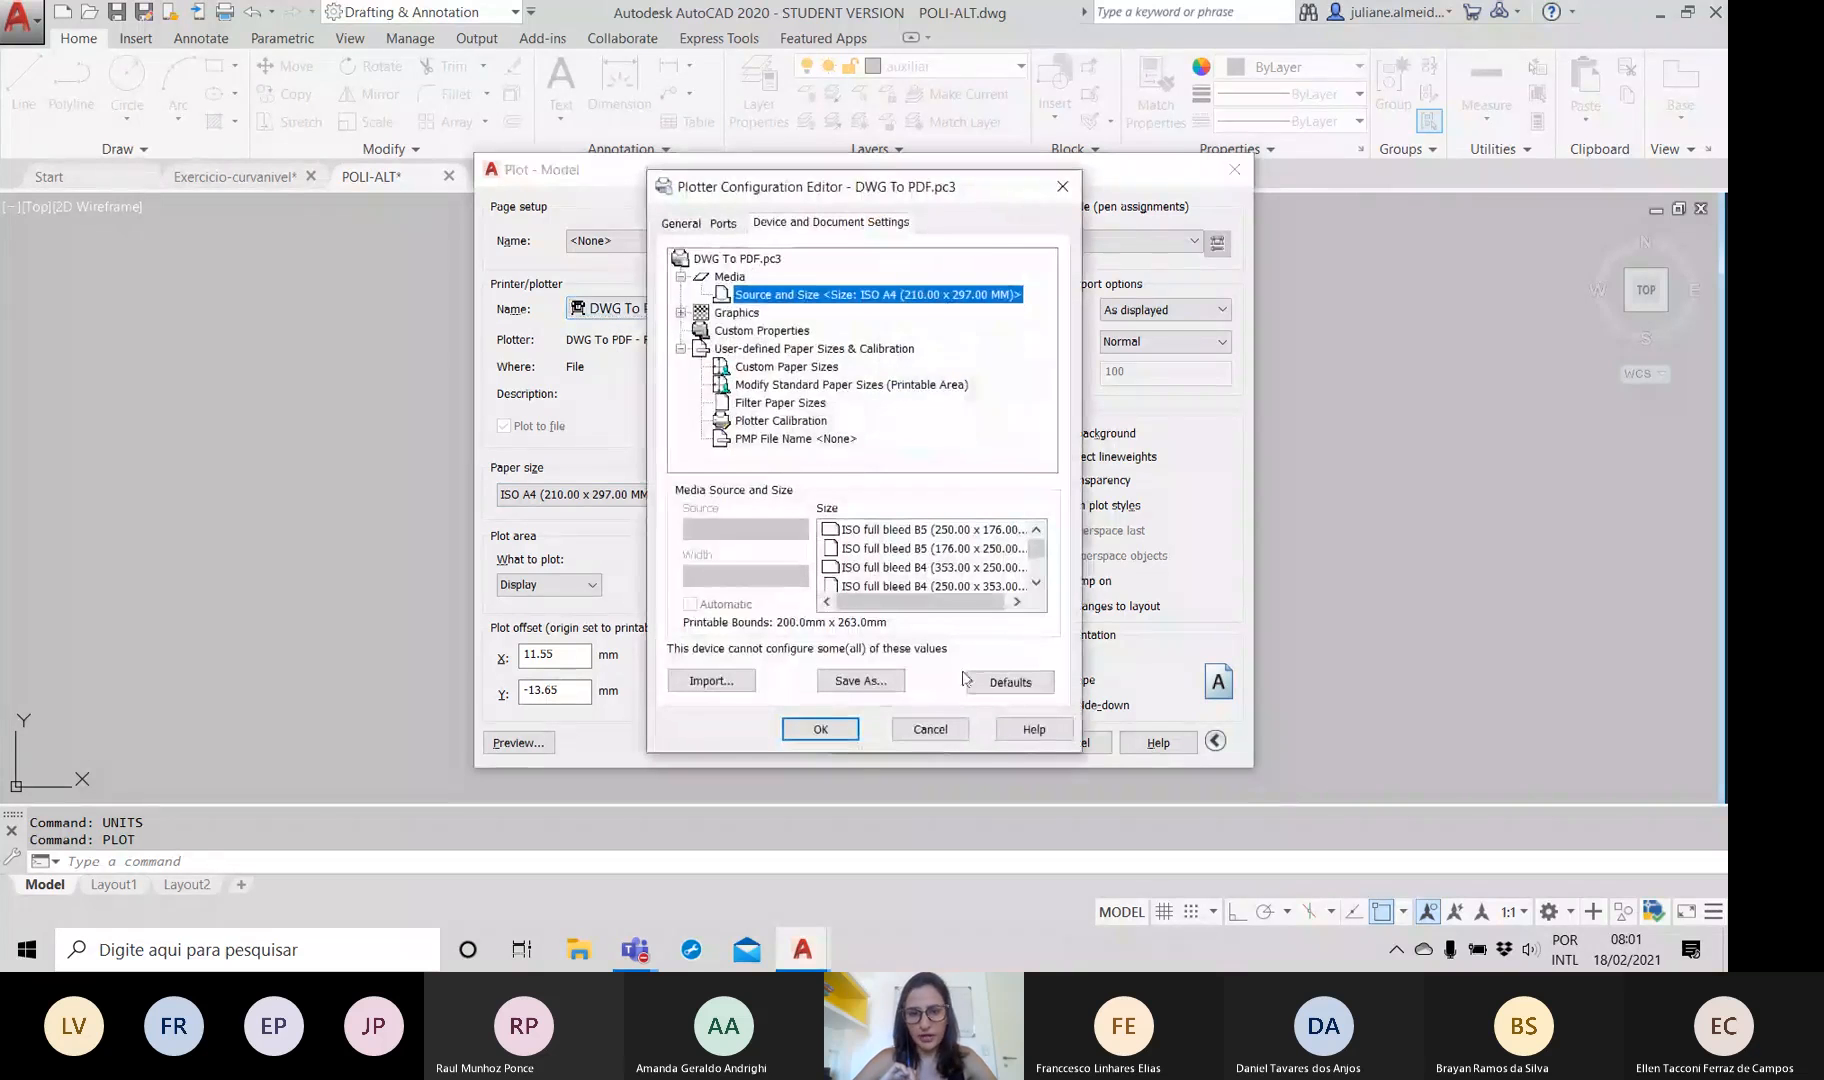
{"action": "left_click", "coordinate": [944, 738]}
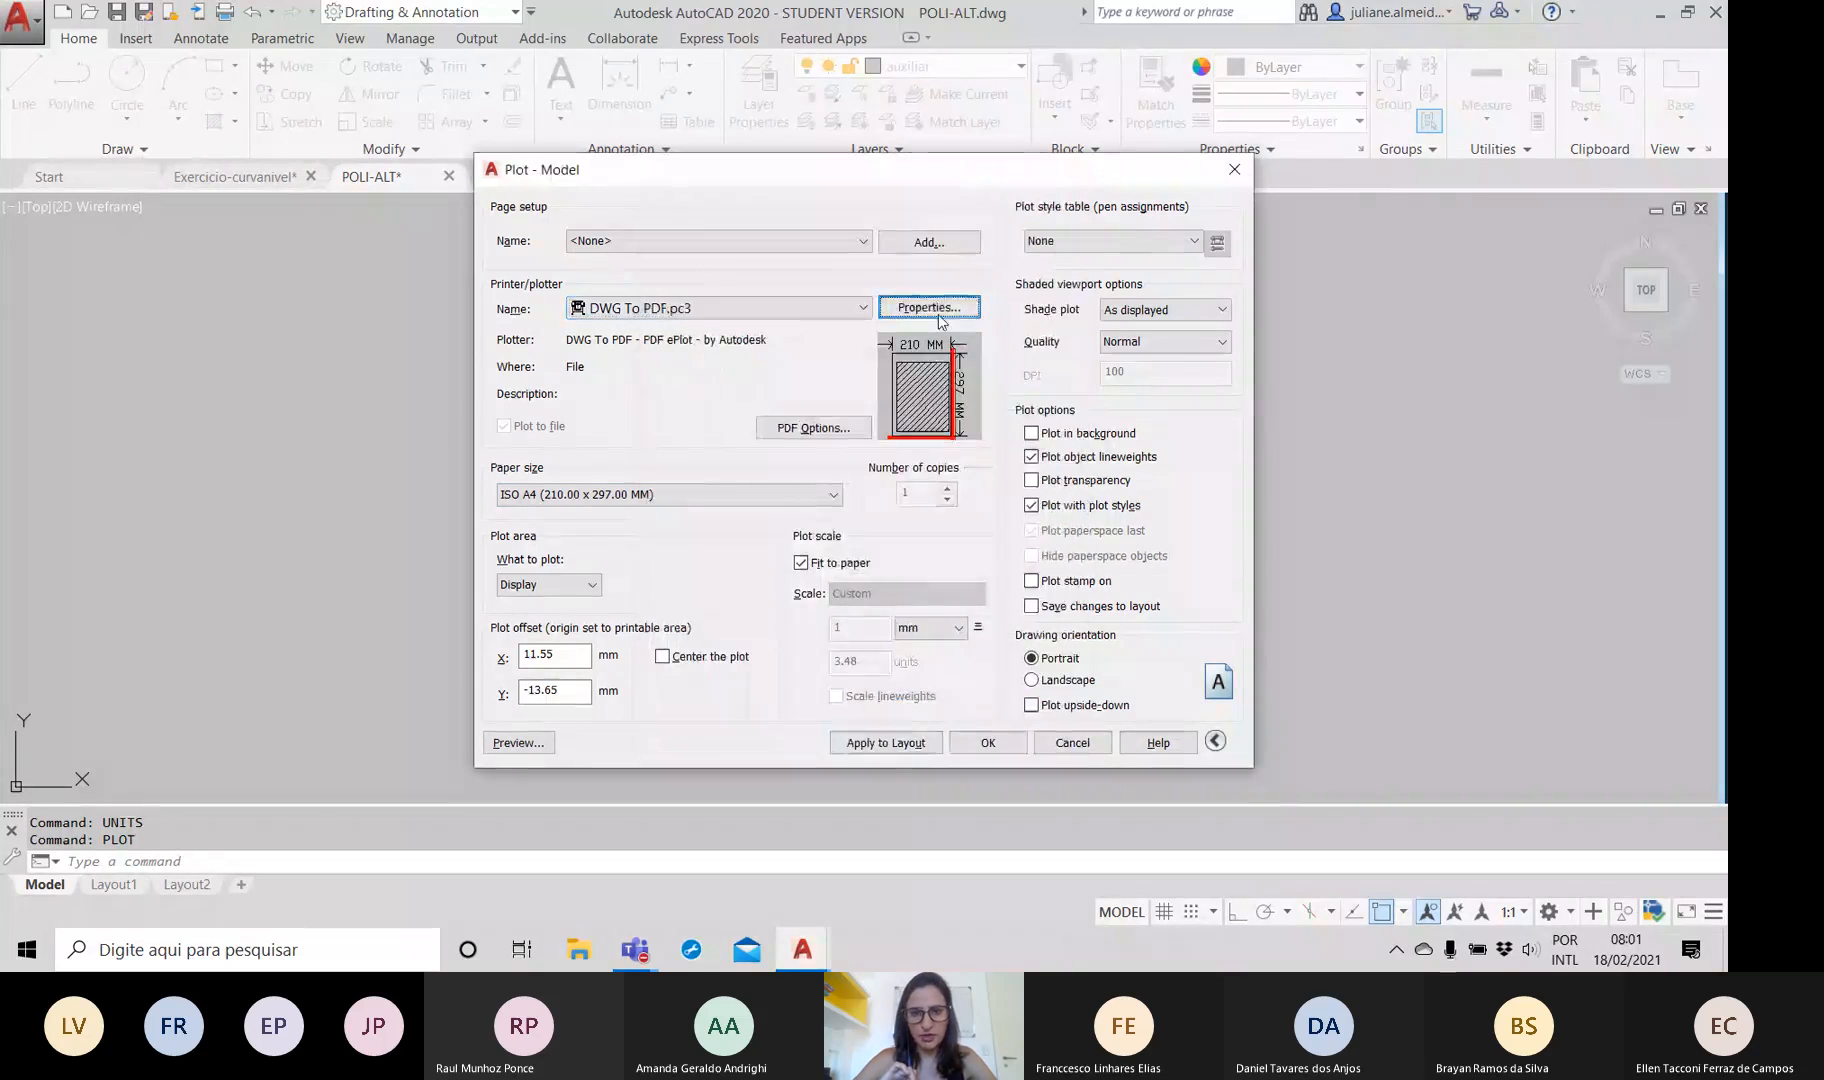
Disable bookmark creation in the PDF options and save the change to the printer configuration file
{"action": "left_click", "coordinate": [797, 432]}
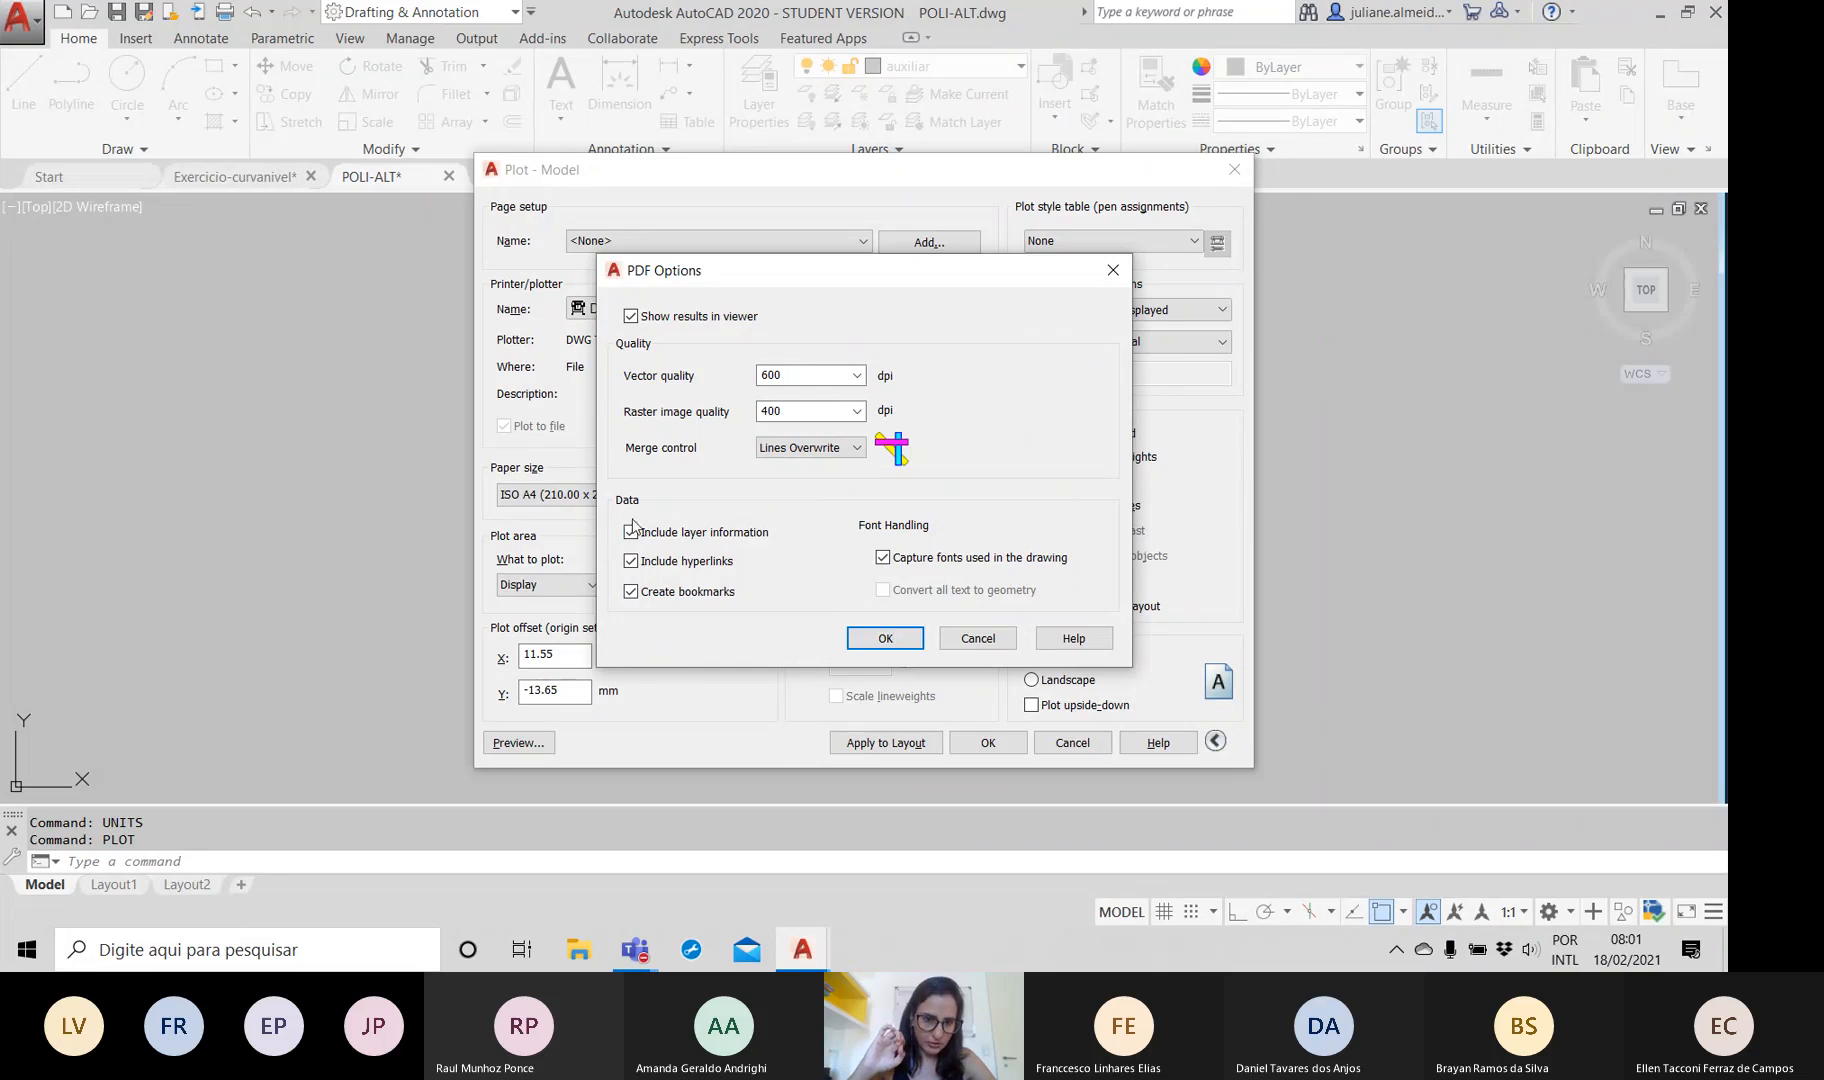
{"action": "left_click", "coordinate": [631, 591]}
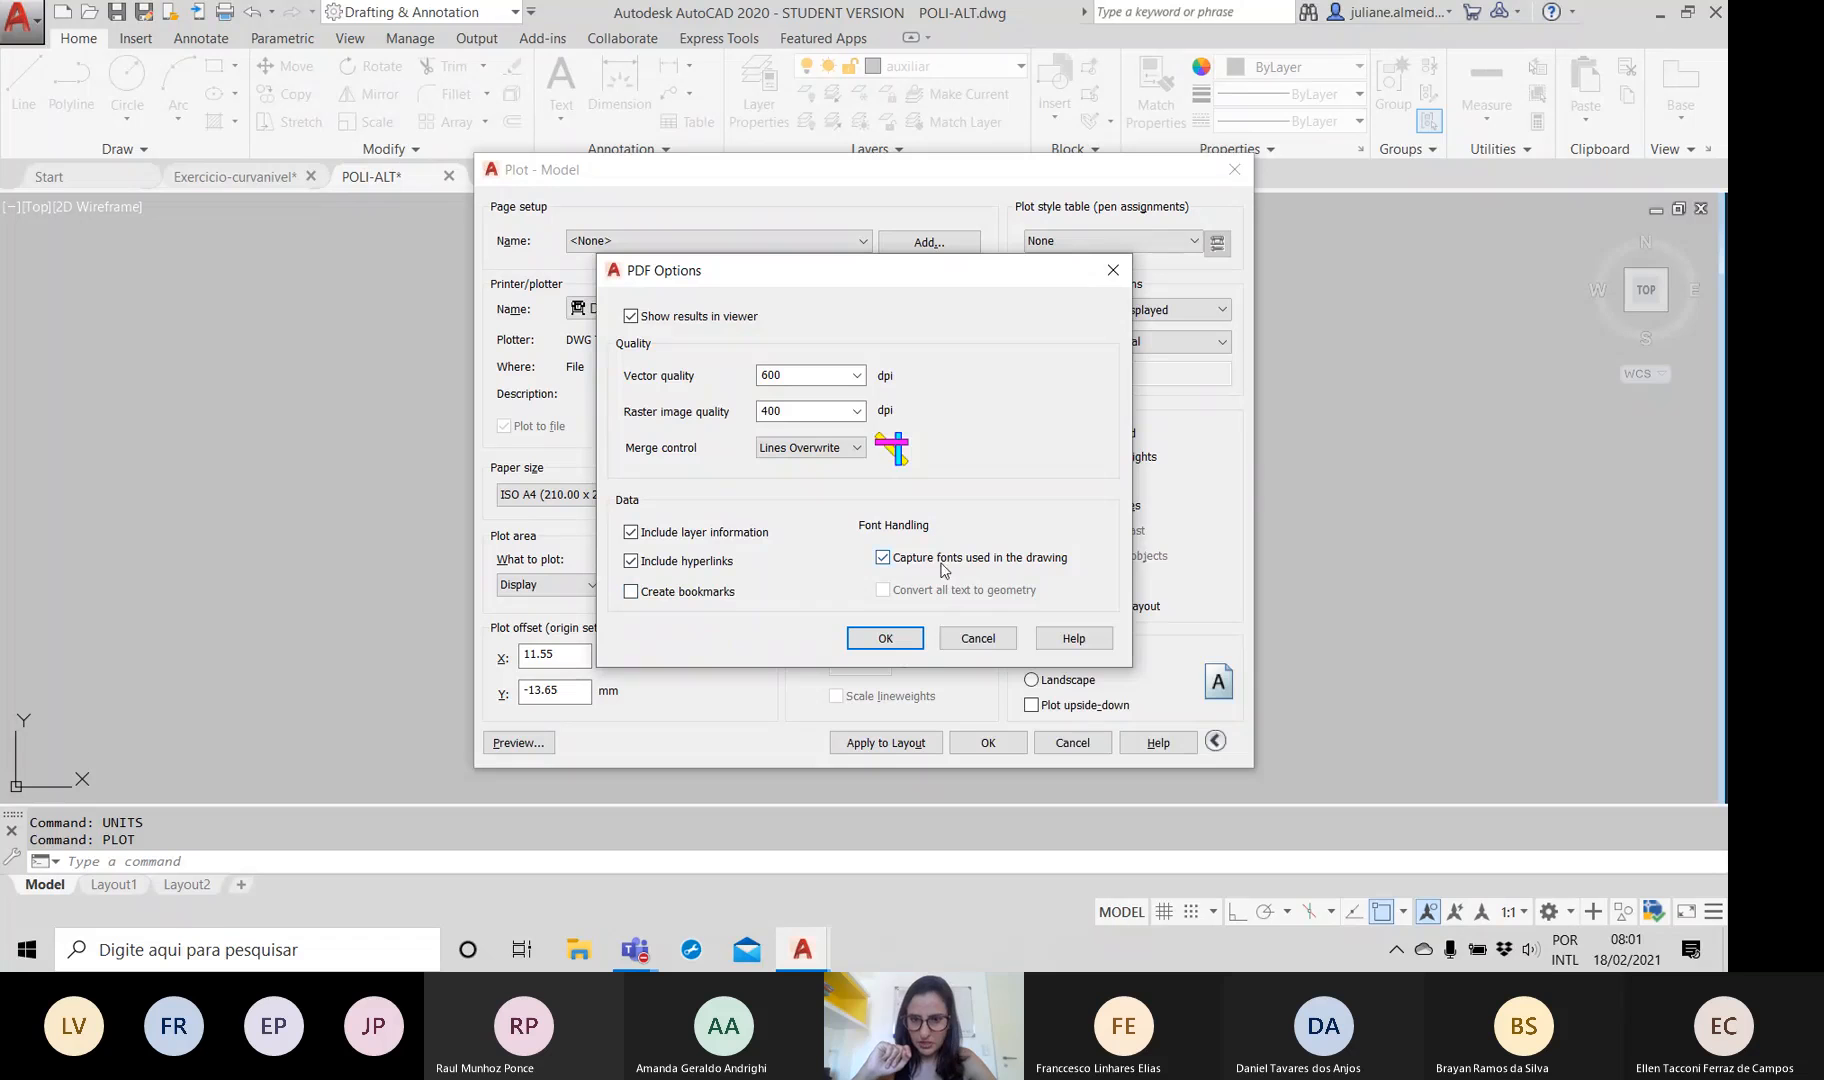
{"action": "left_click", "coordinate": [870, 640]}
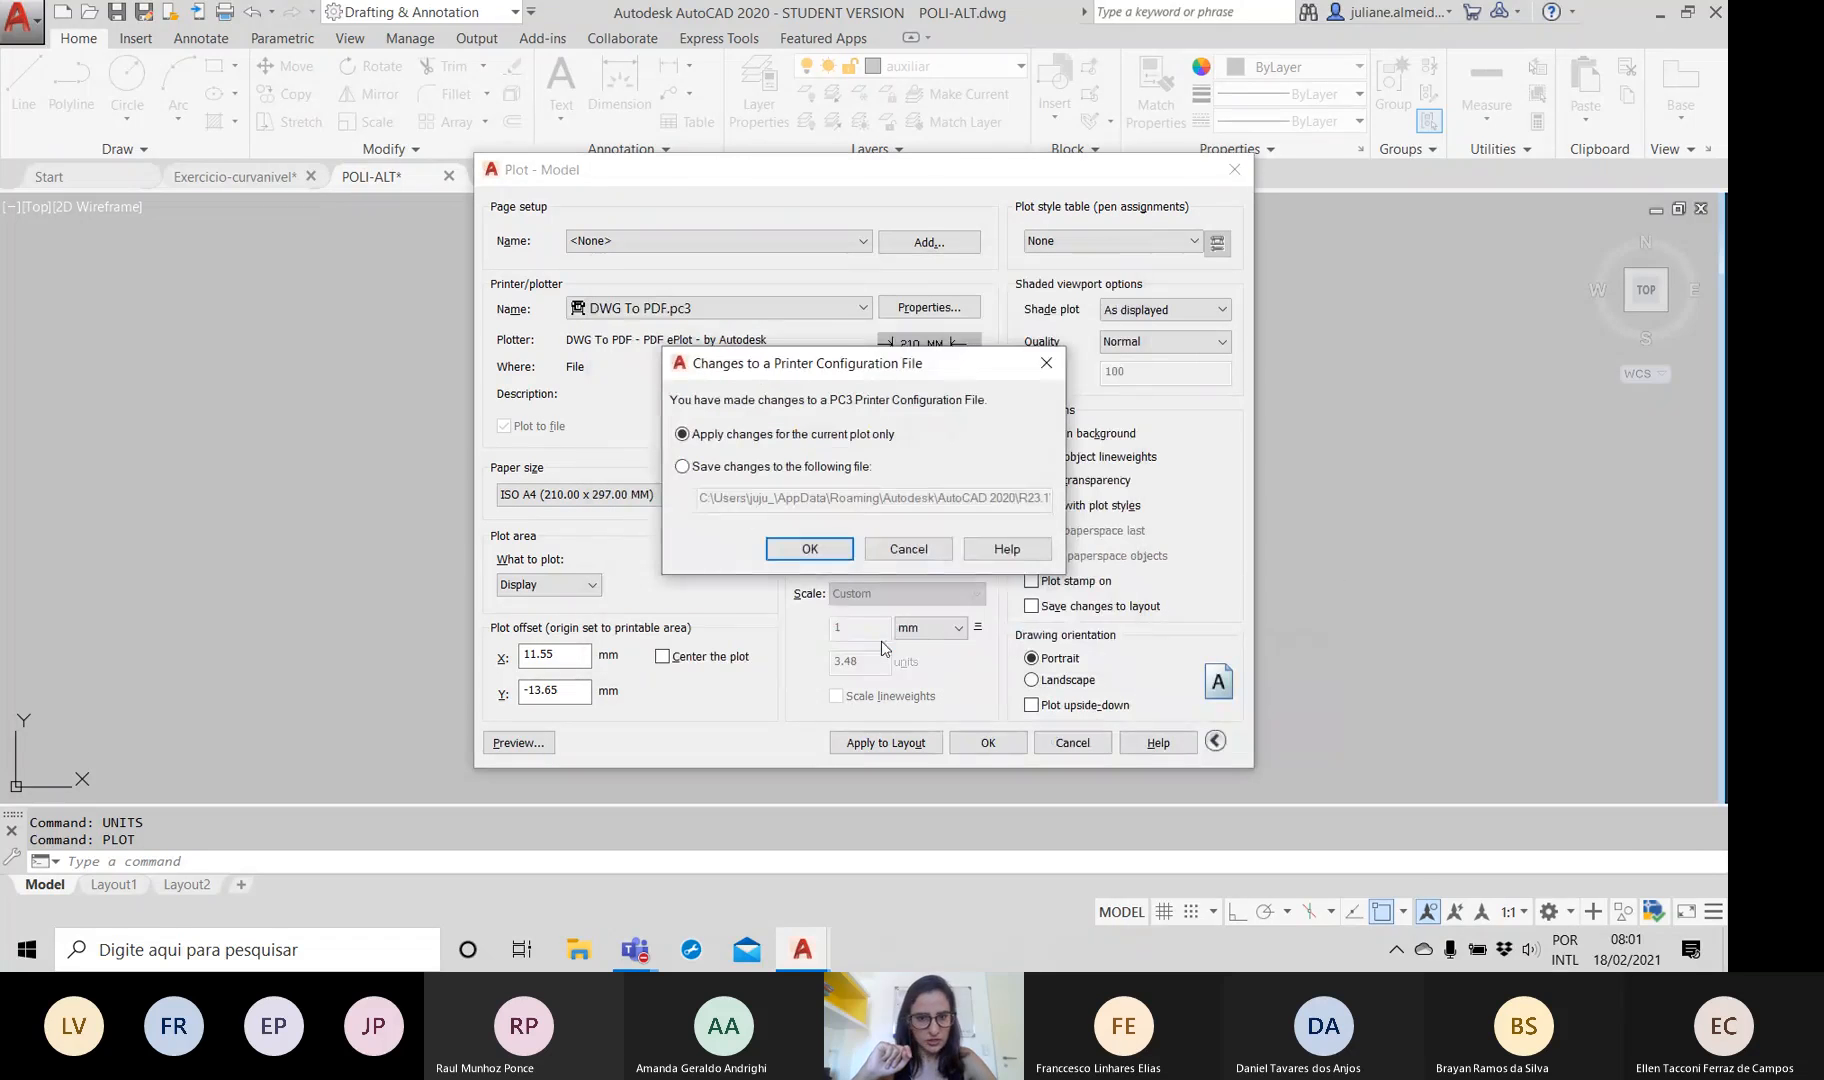
{"action": "left_click", "coordinate": [683, 467]}
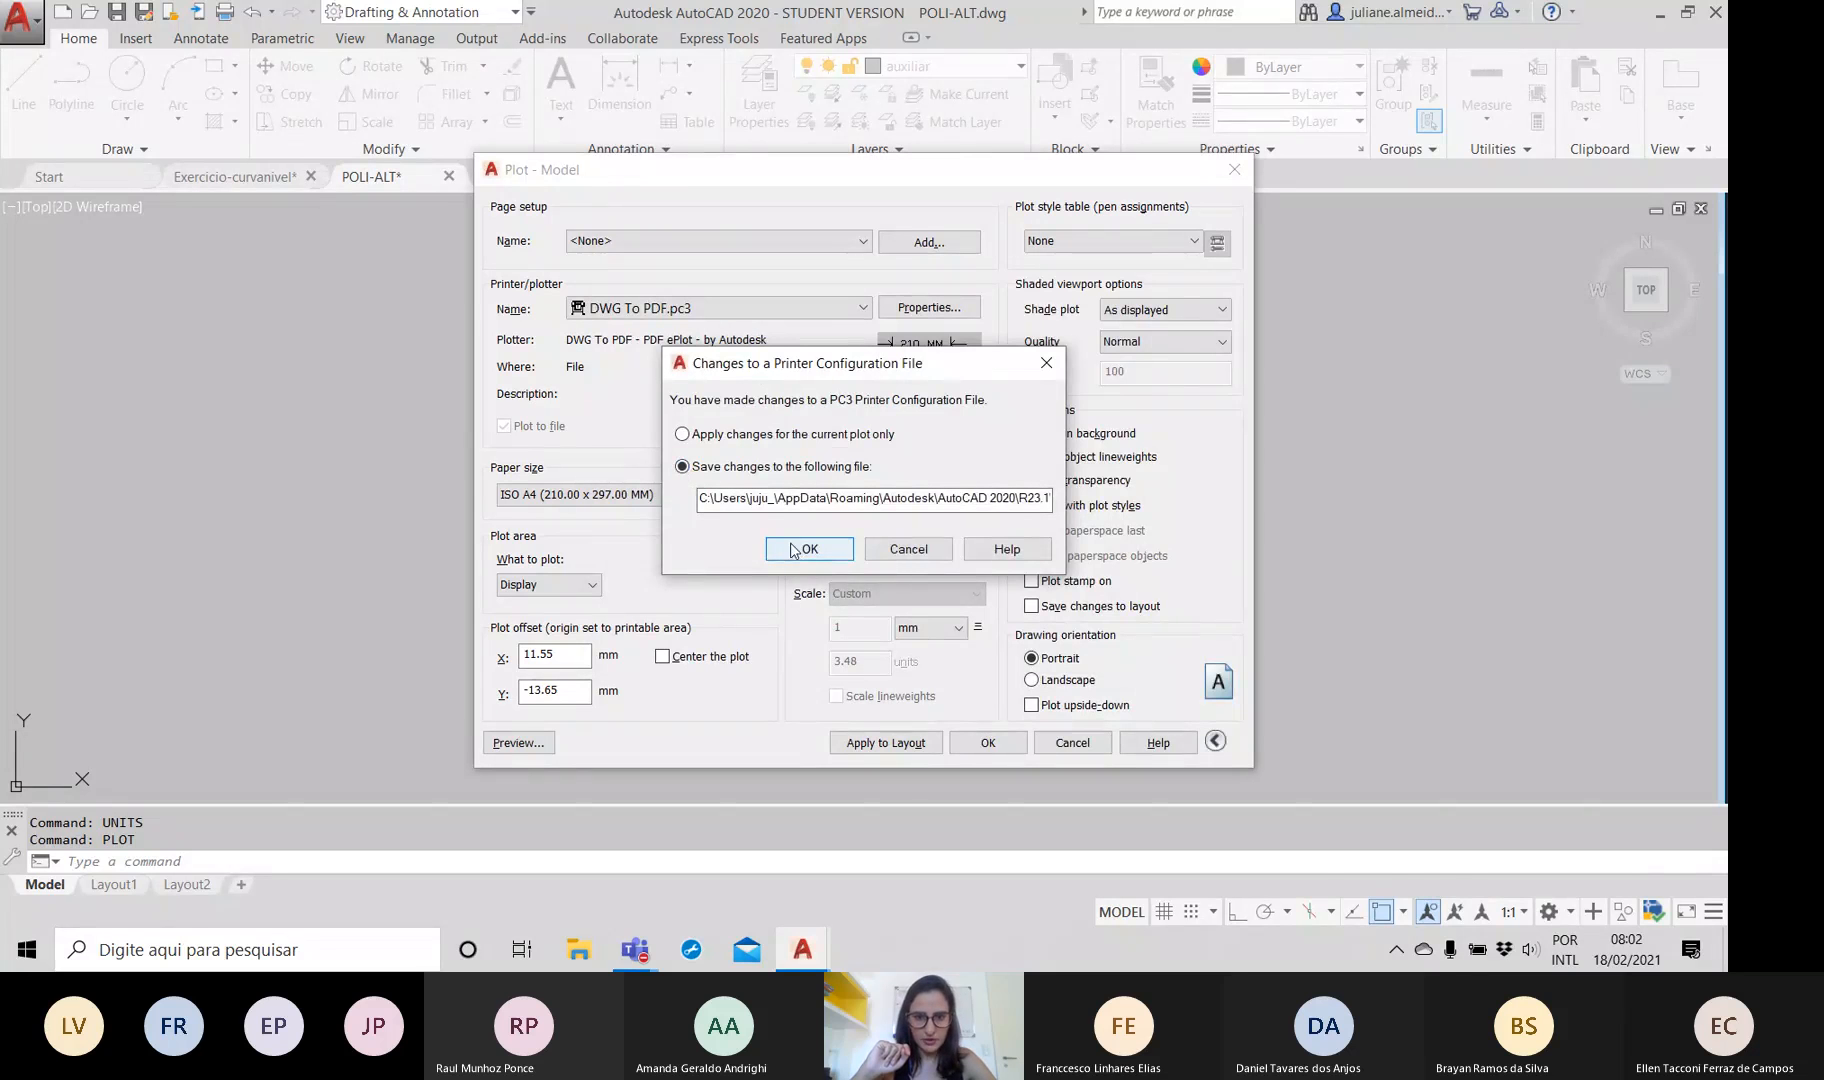
{"action": "left_click", "coordinate": [794, 550]}
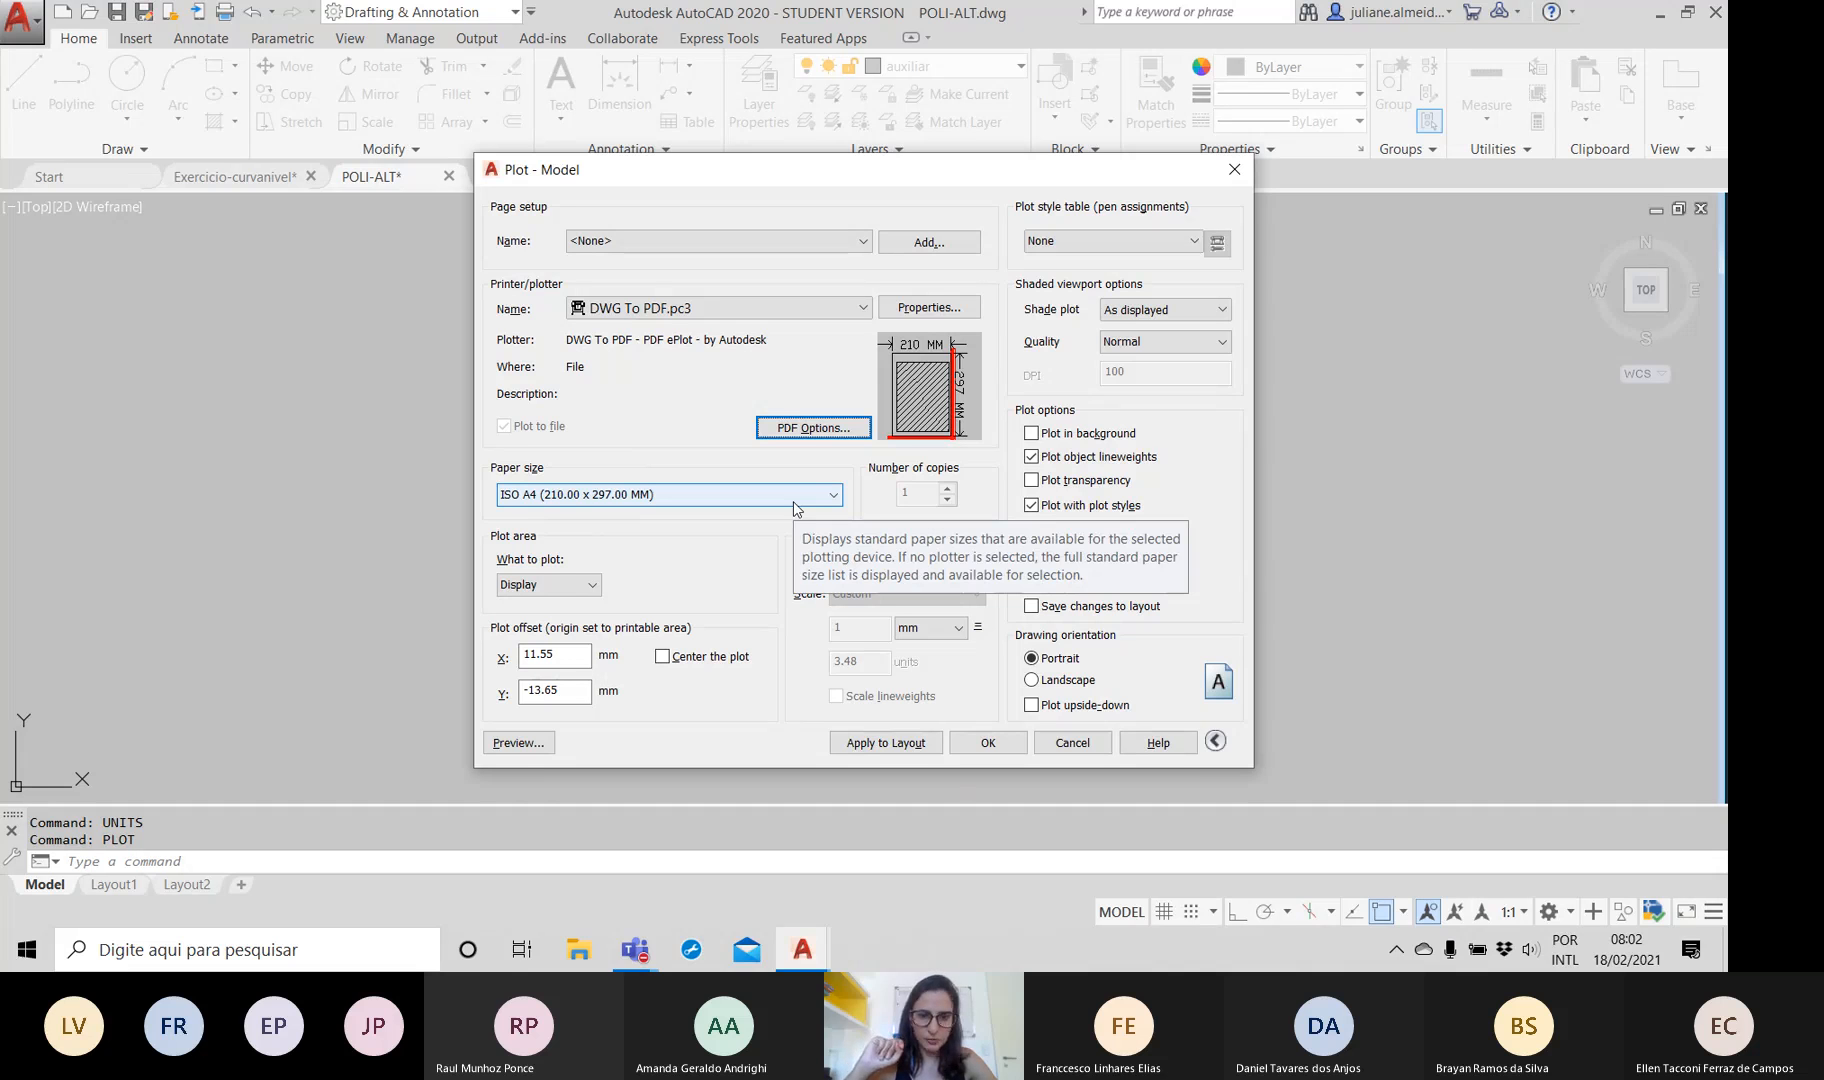
Turn off Fit to paper to show the Custom plot scale and its millimetre-to-unit ratio, and turn Fit to paper back on
{"action": "left_click", "coordinate": [660, 368]}
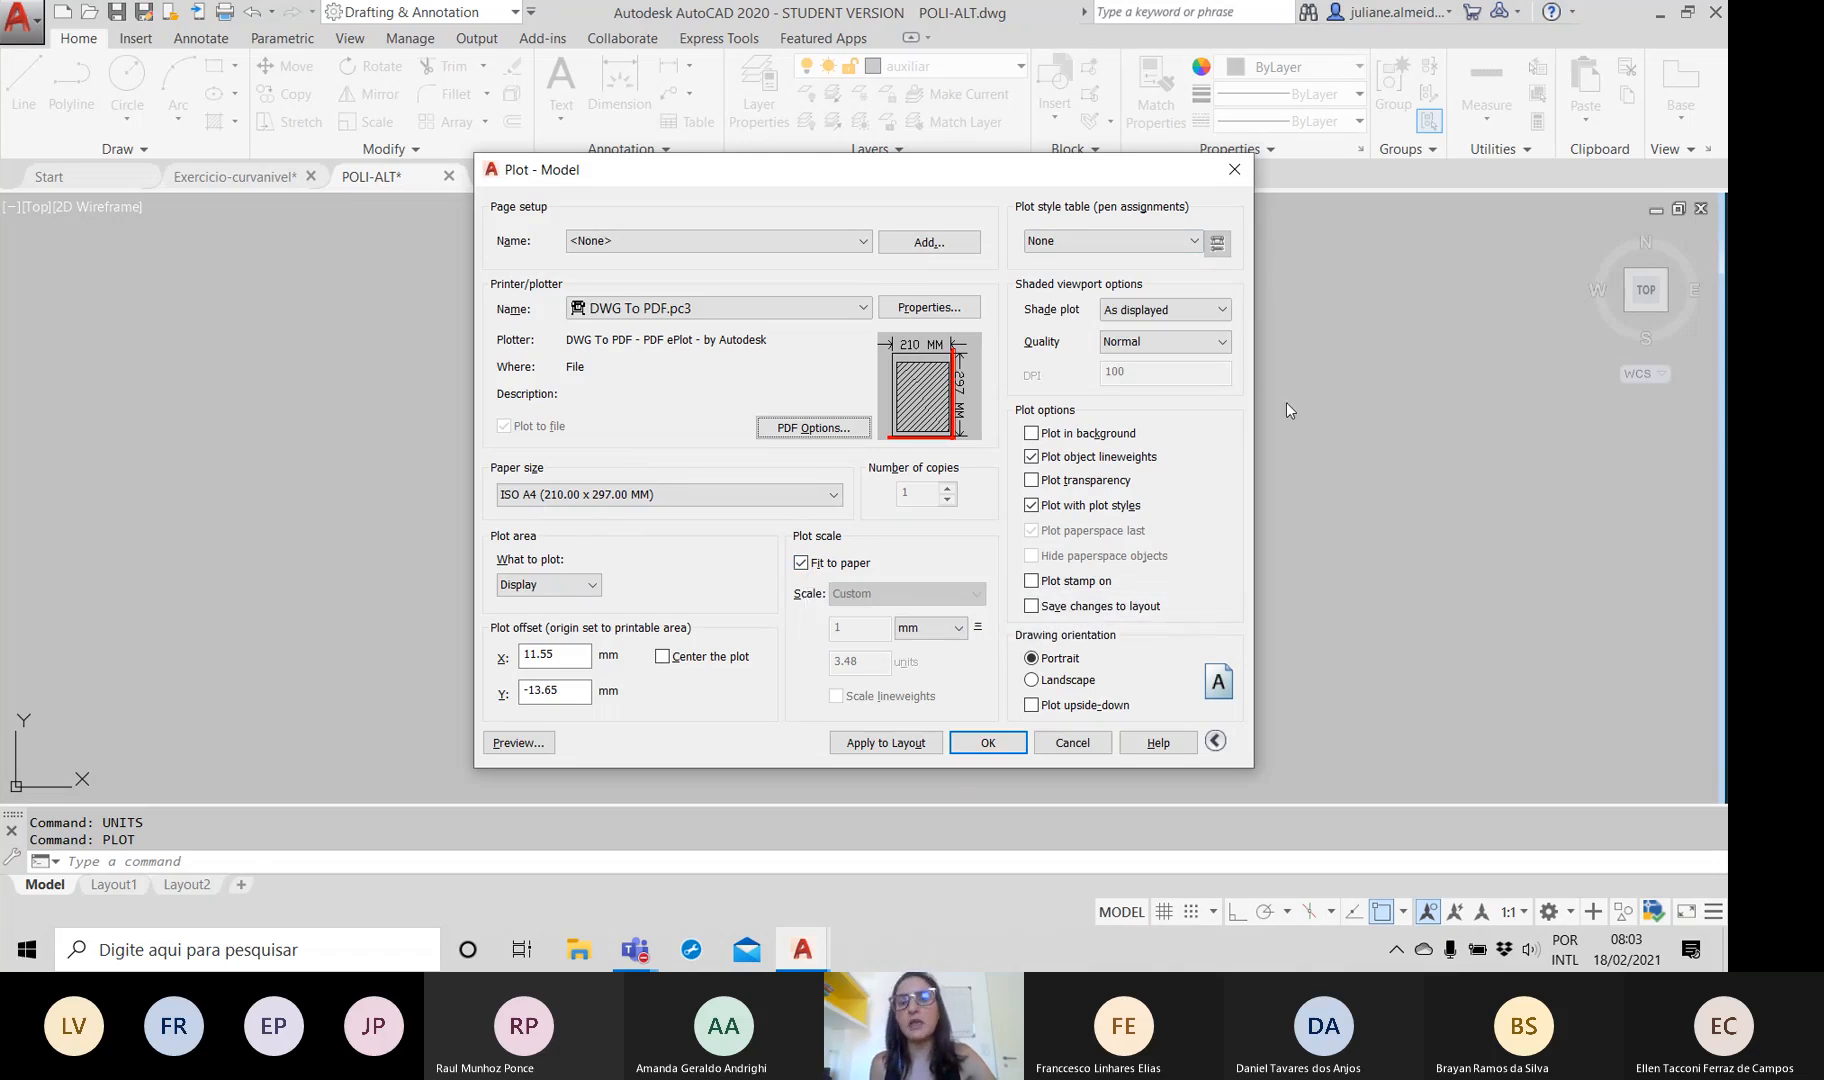
{"action": "left_click", "coordinate": [801, 564]}
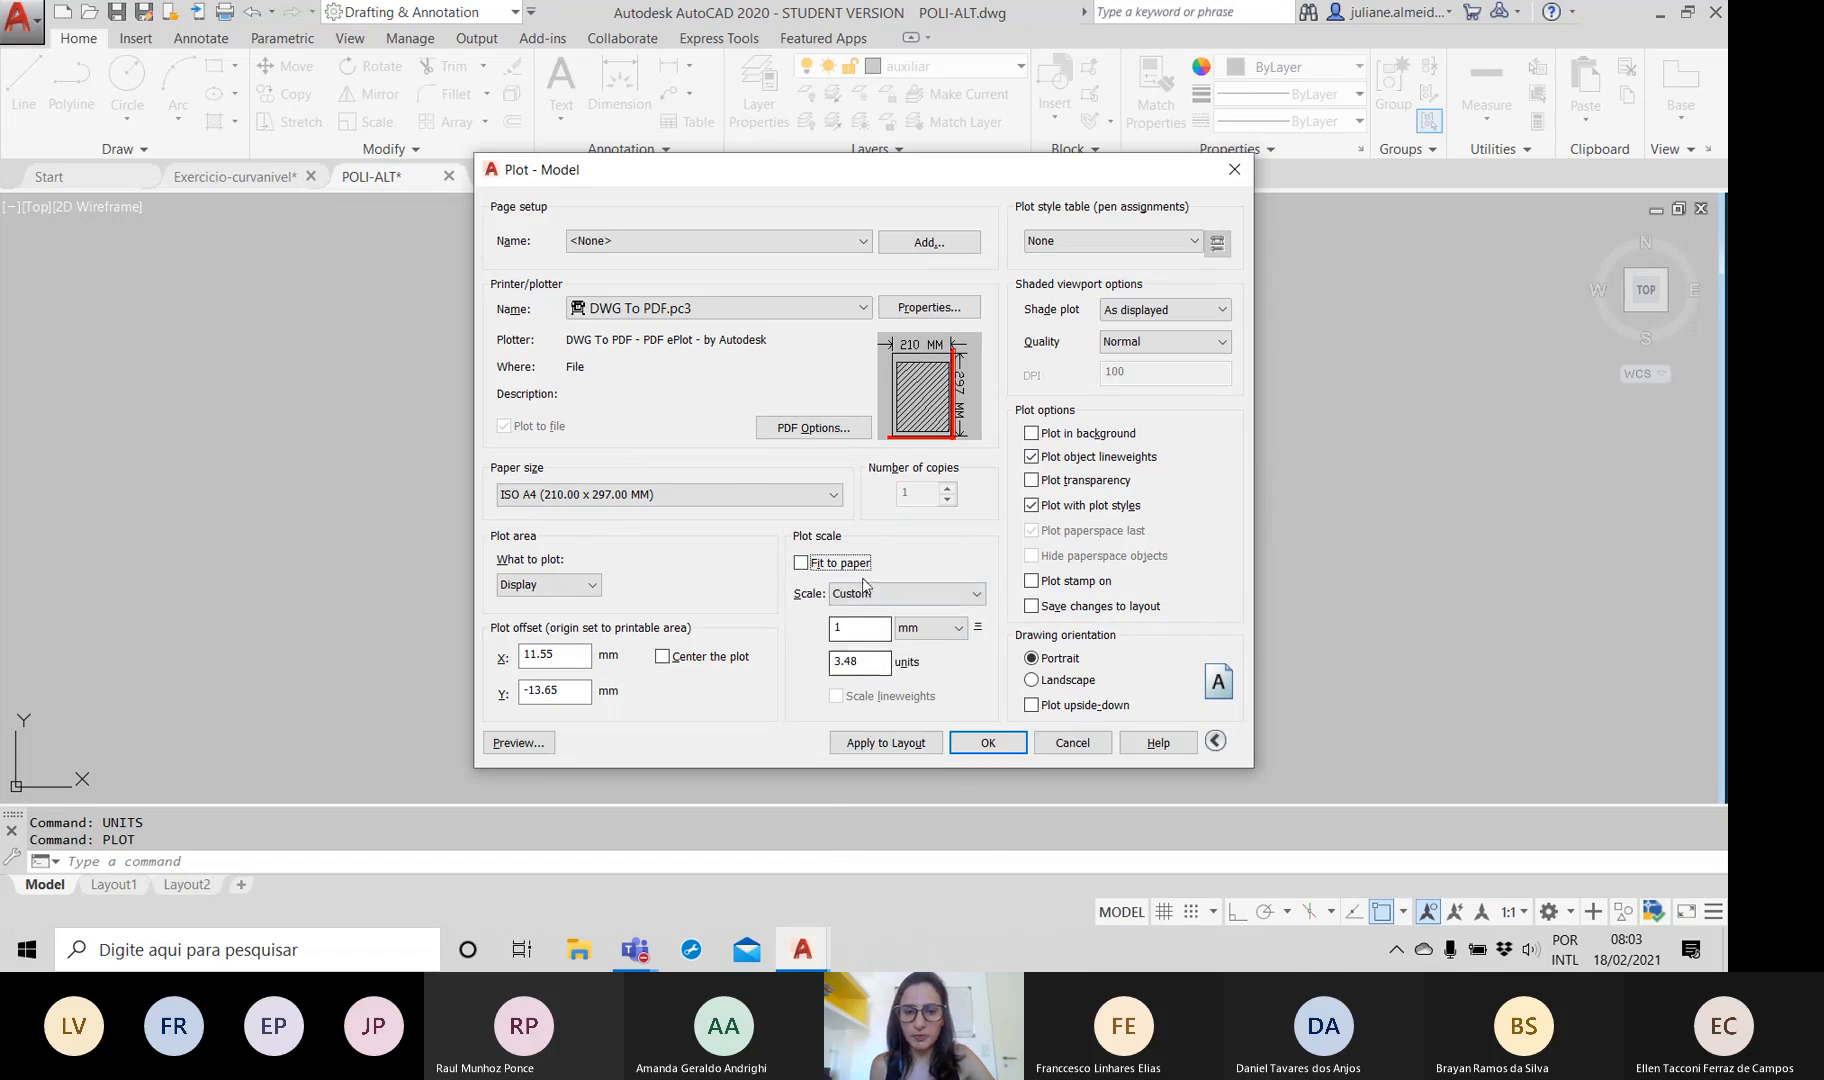
{"action": "left_click", "coordinate": [857, 596]}
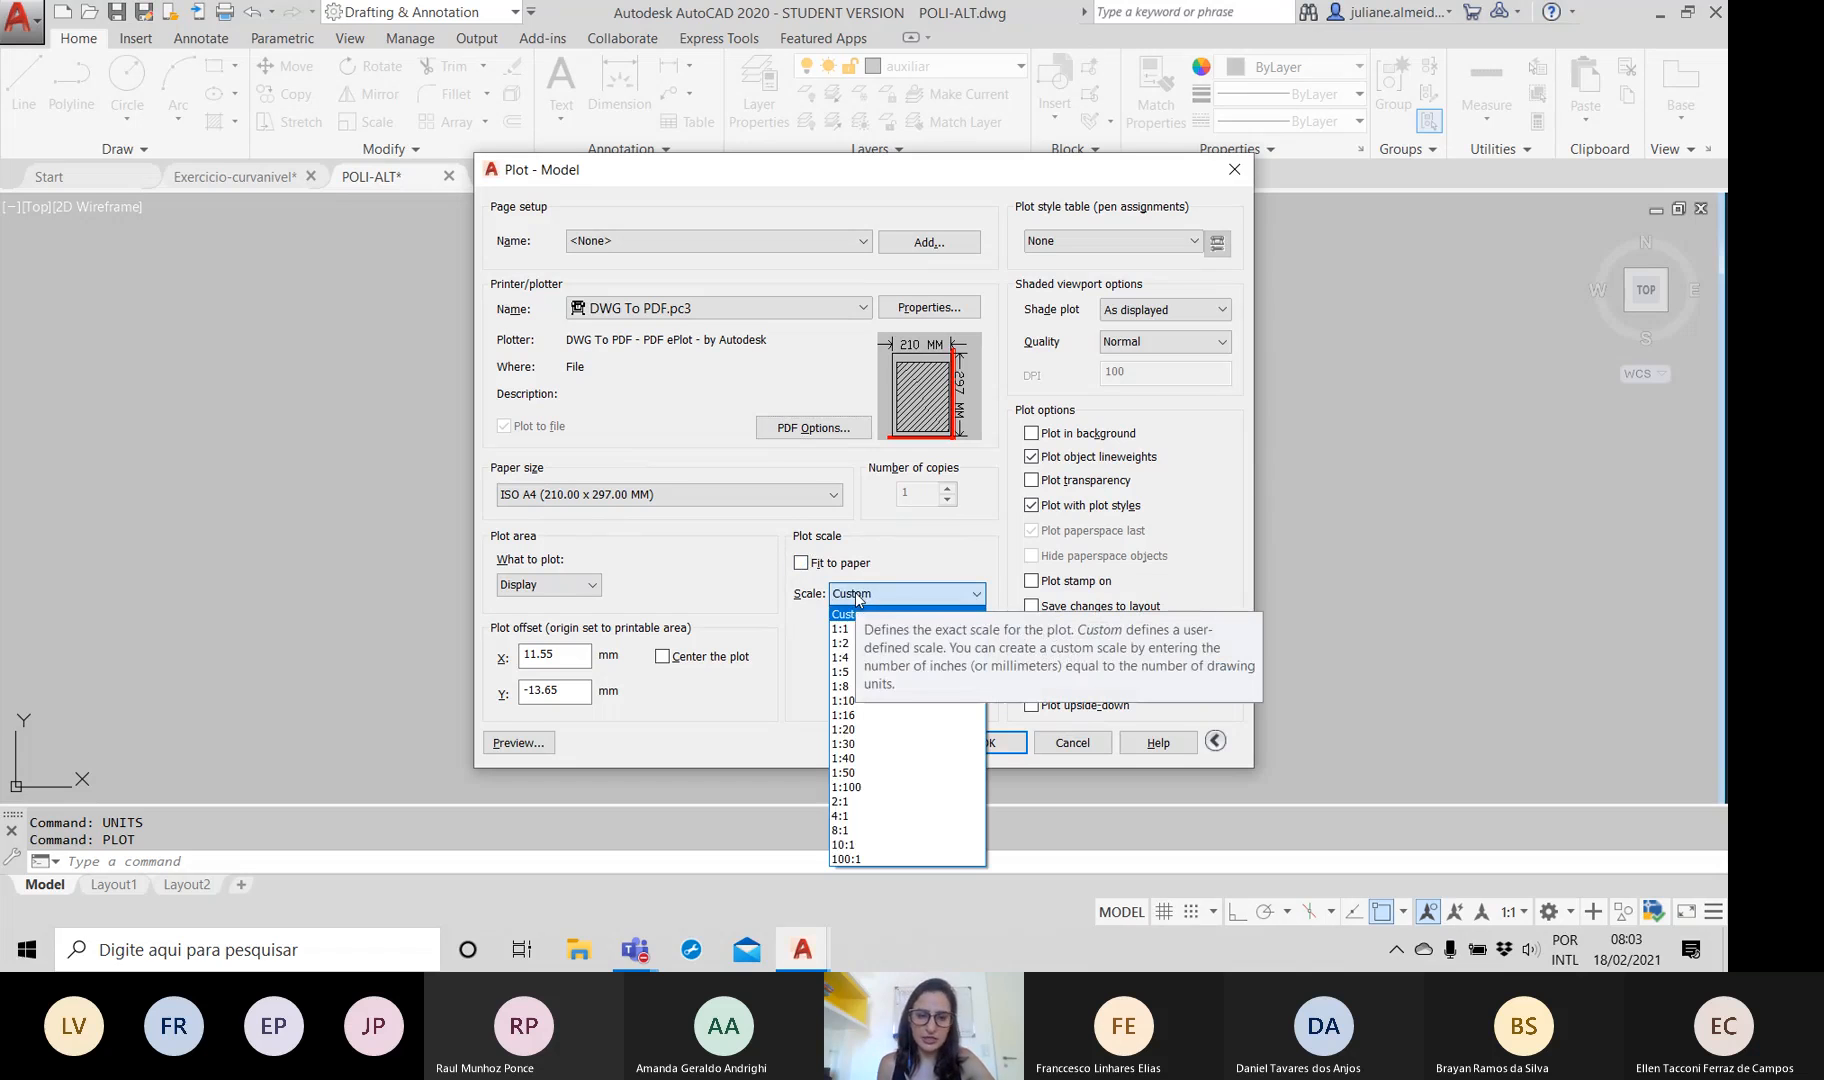
{"action": "left_click", "coordinate": [866, 616]}
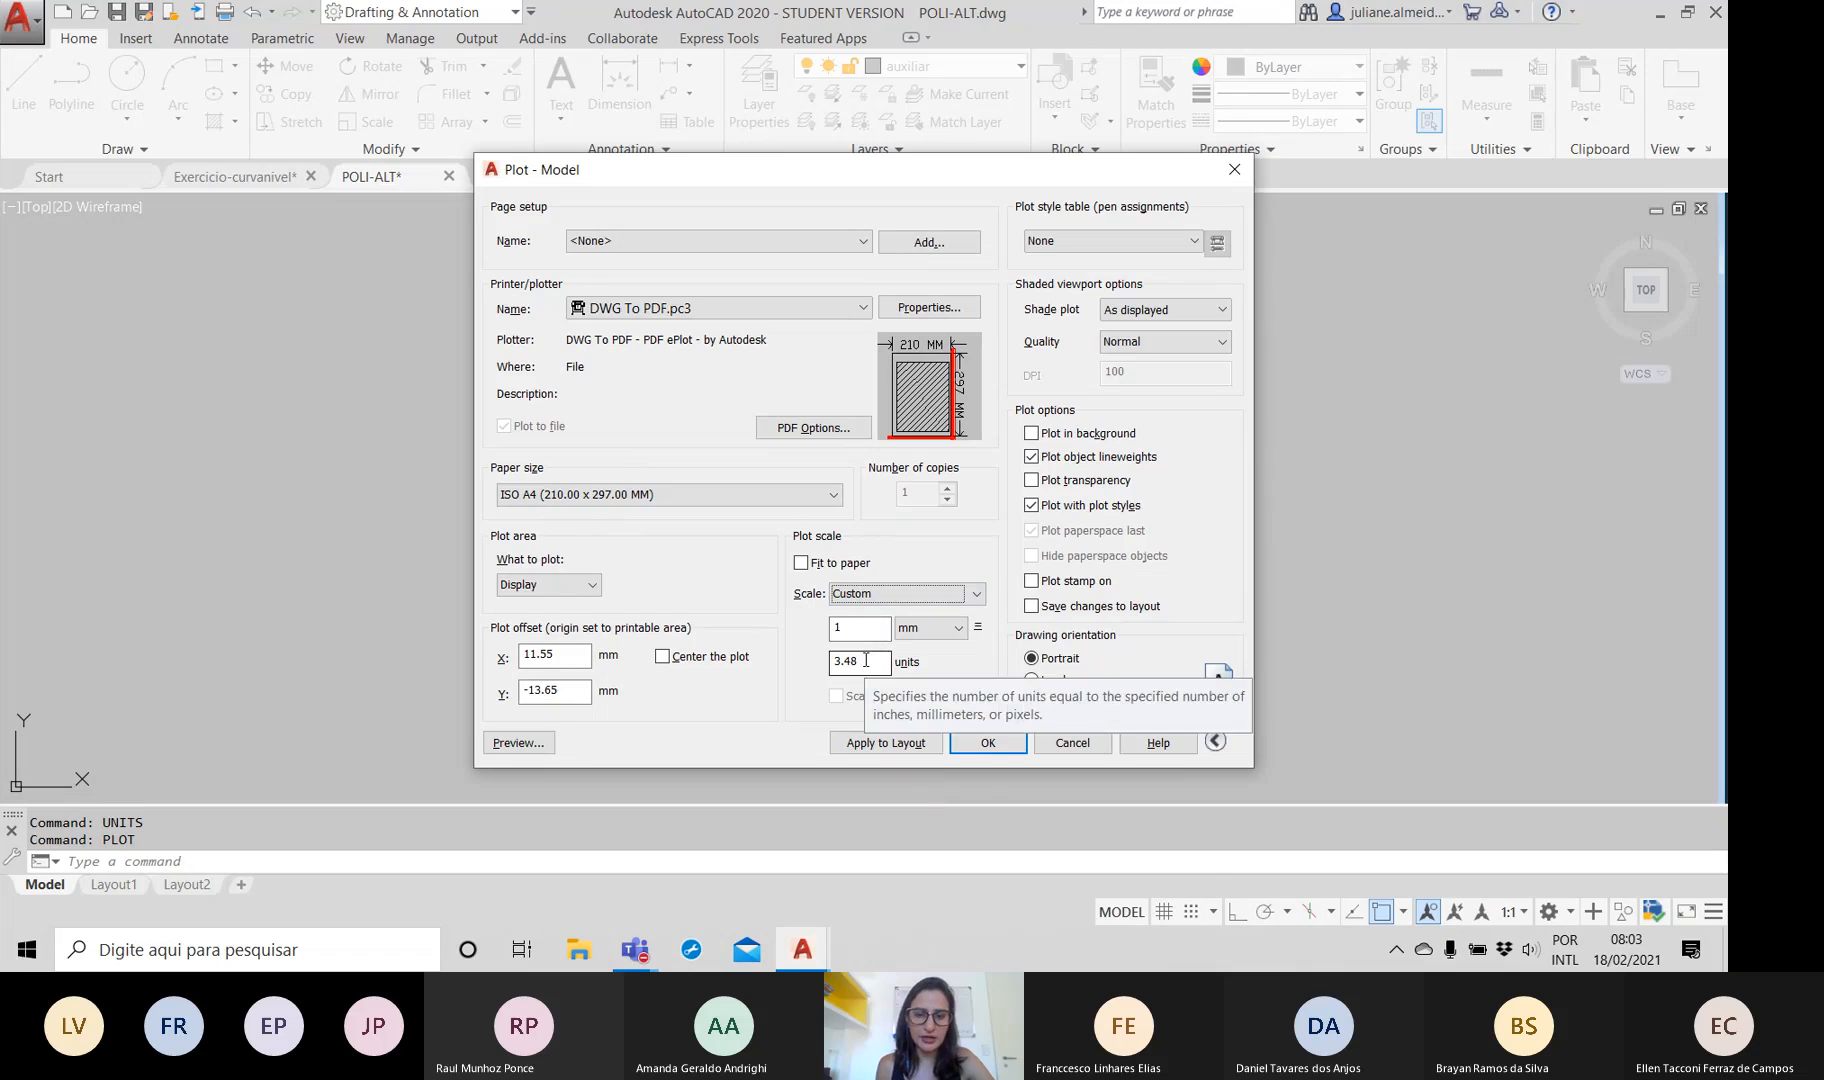
{"action": "left_click", "coordinate": [802, 563]}
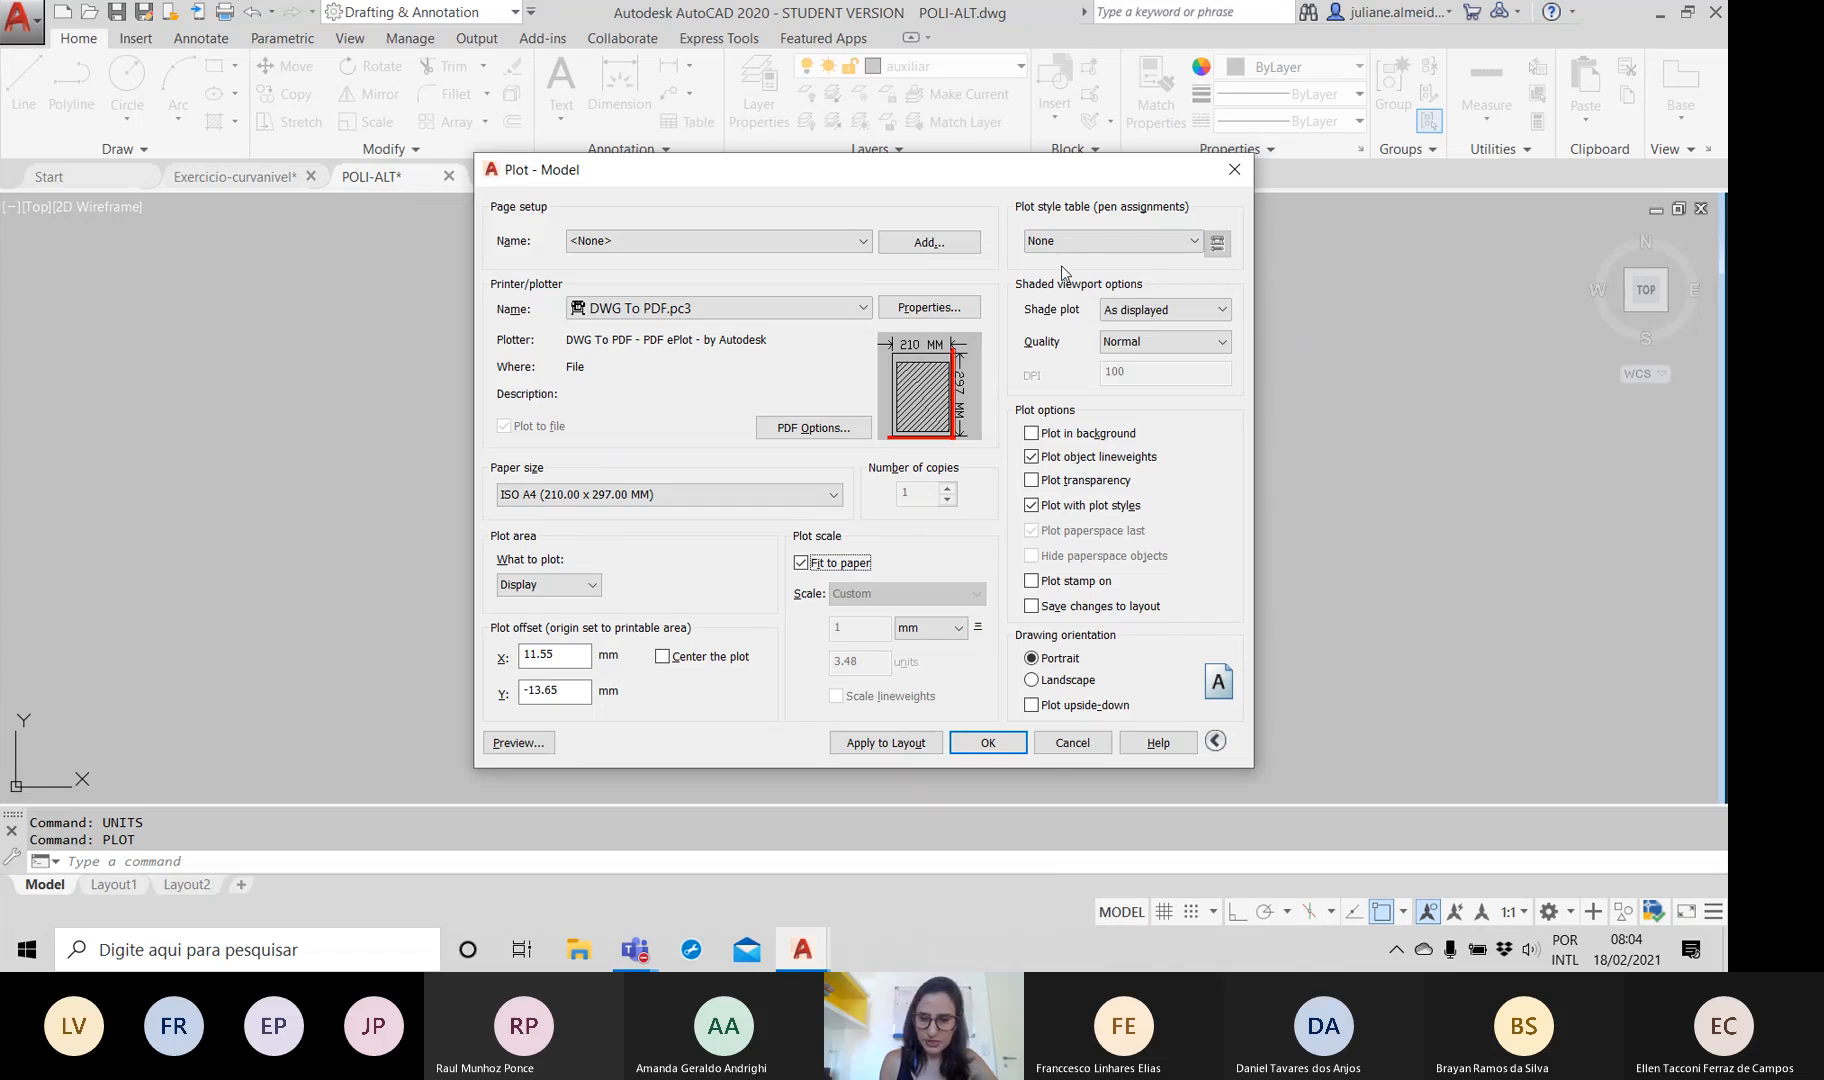
Switch to the Microsoft Teams meeting to read the chat replies, and return to the AutoCAD plot settings
{"action": "mouse_move", "coordinate": [636, 950]}
{"action": "left_click", "coordinate": [658, 794]}
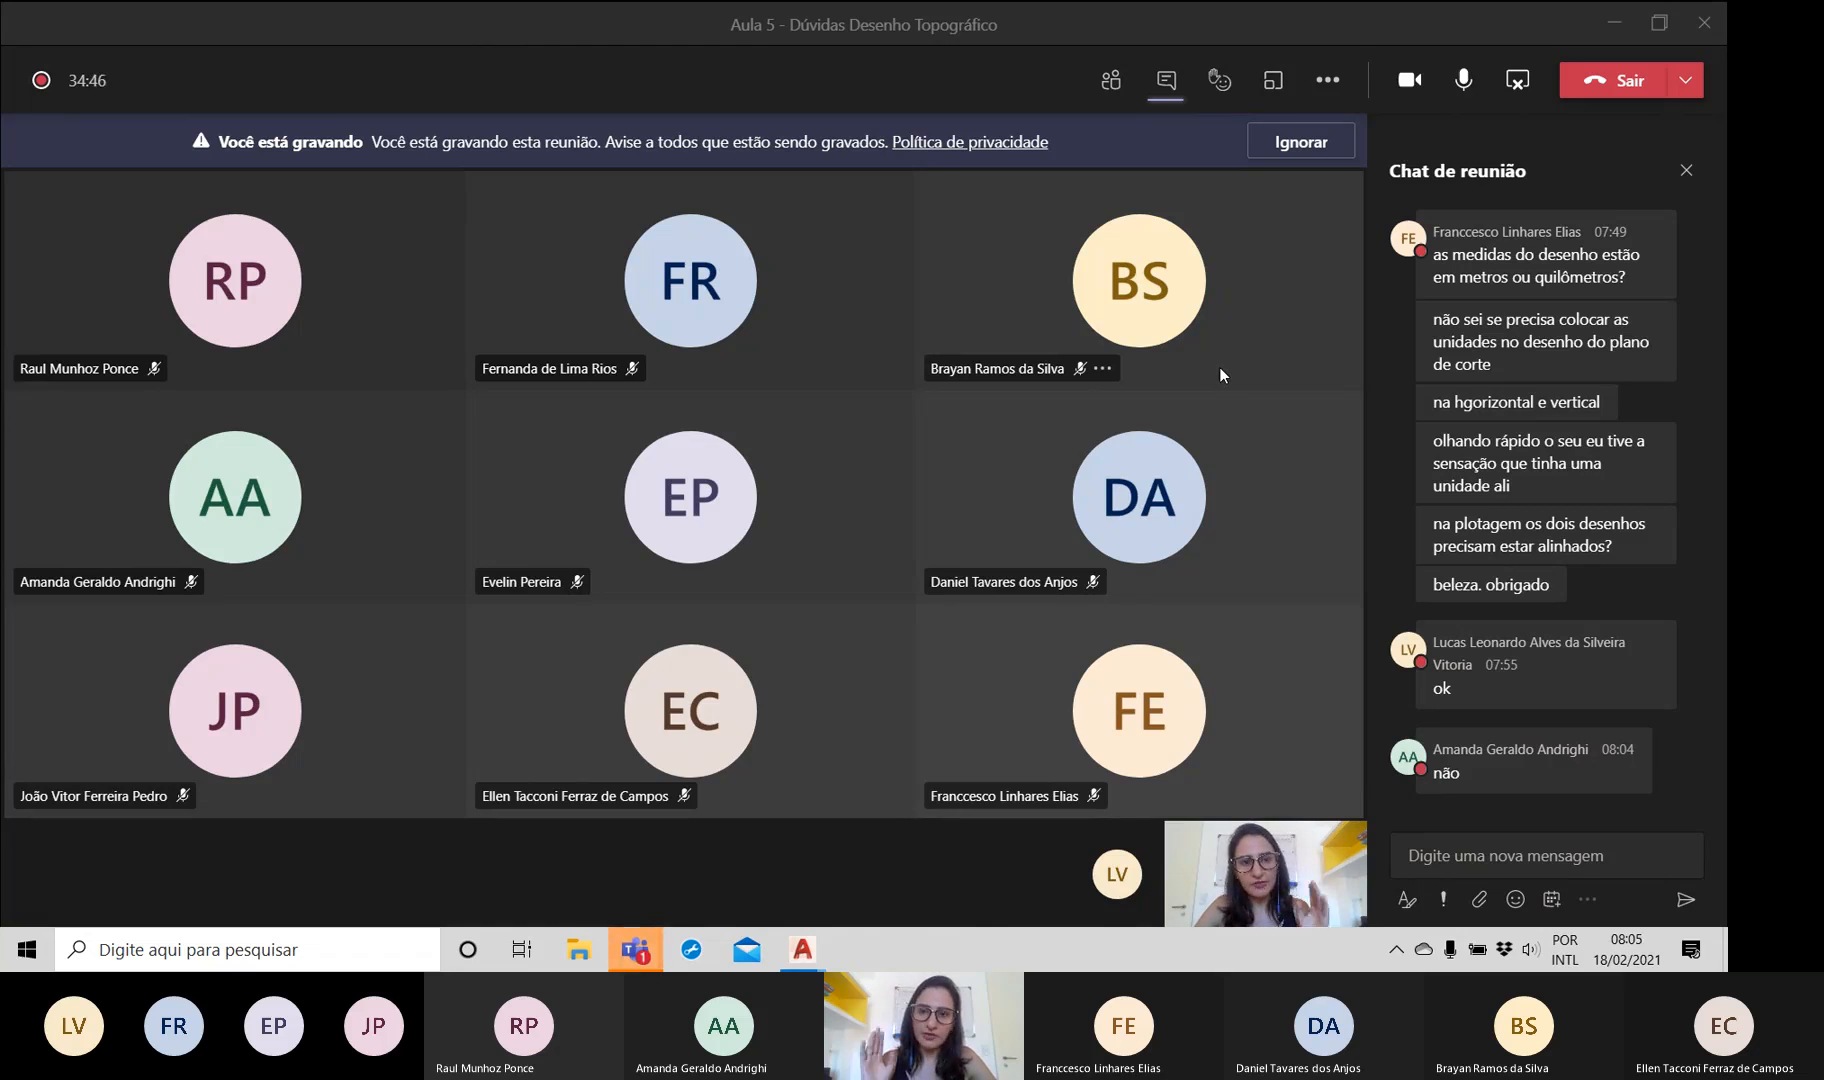
{"action": "left_click", "coordinate": [1218, 82]}
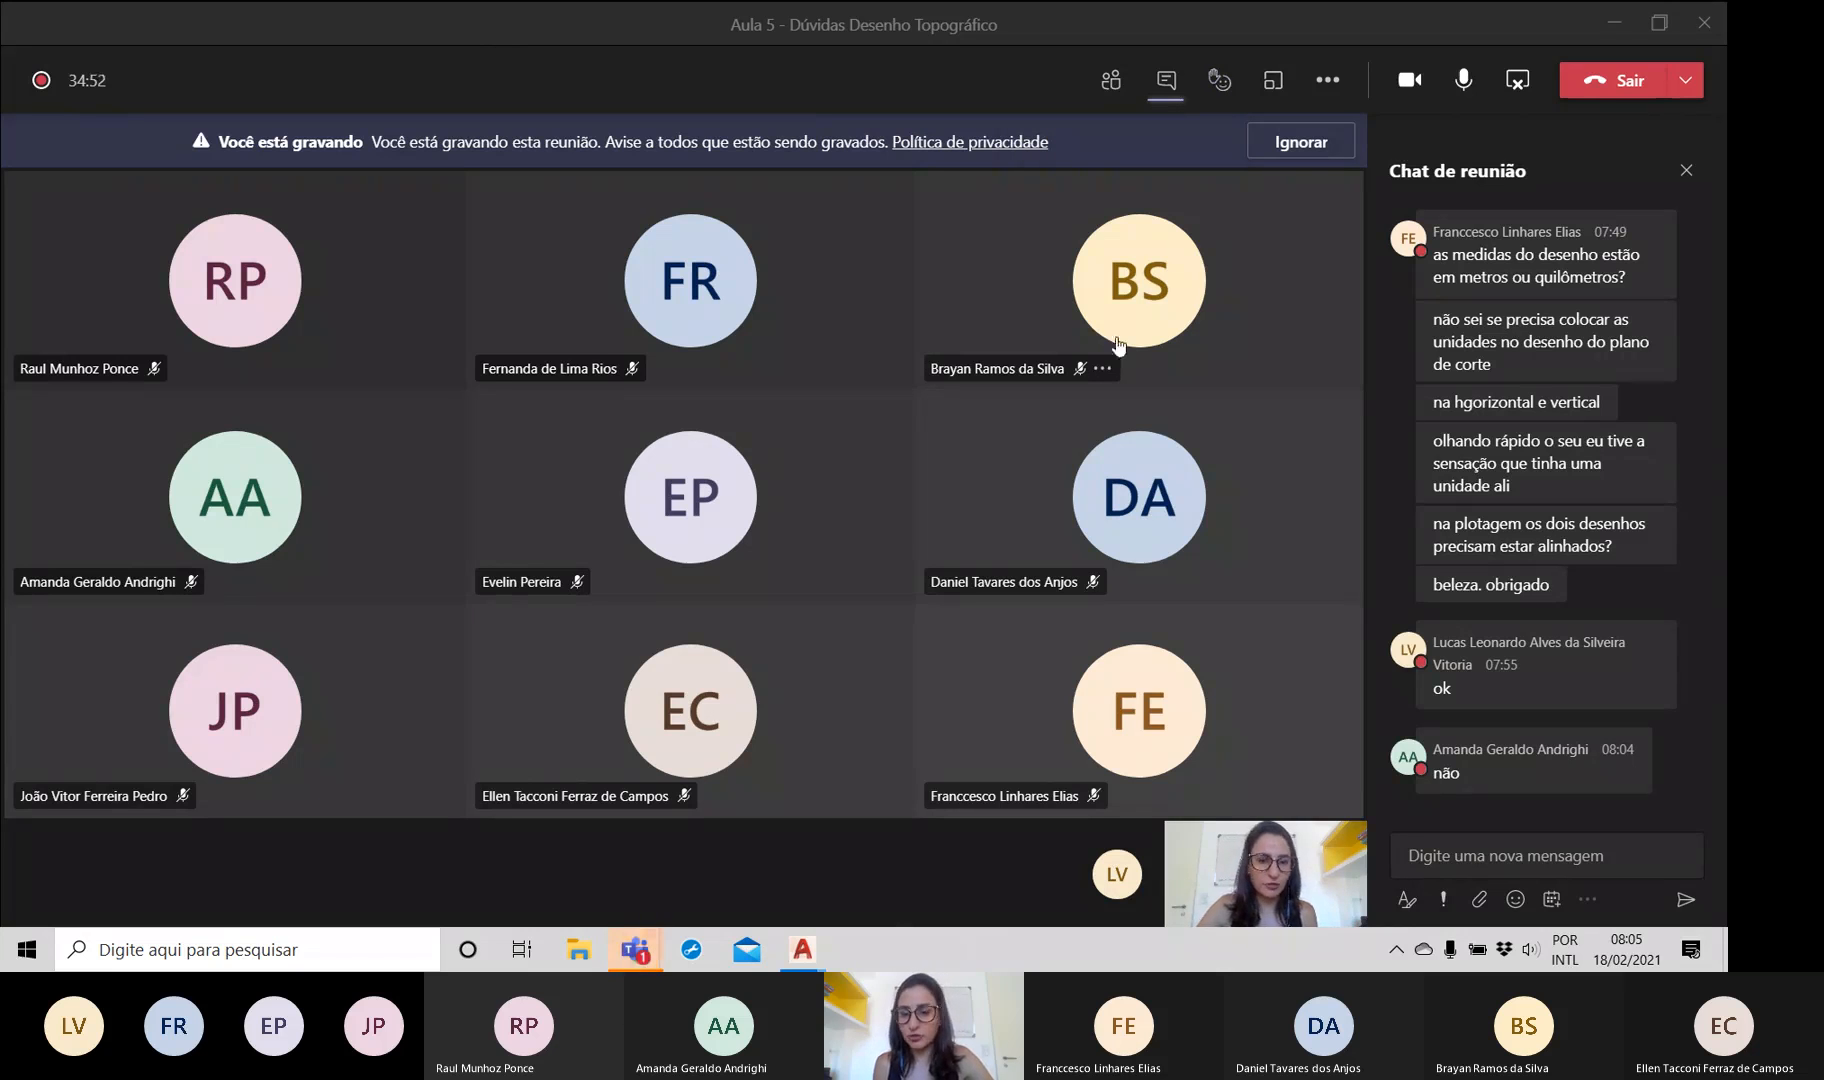
{"action": "mouse_move", "coordinate": [1158, 328]}
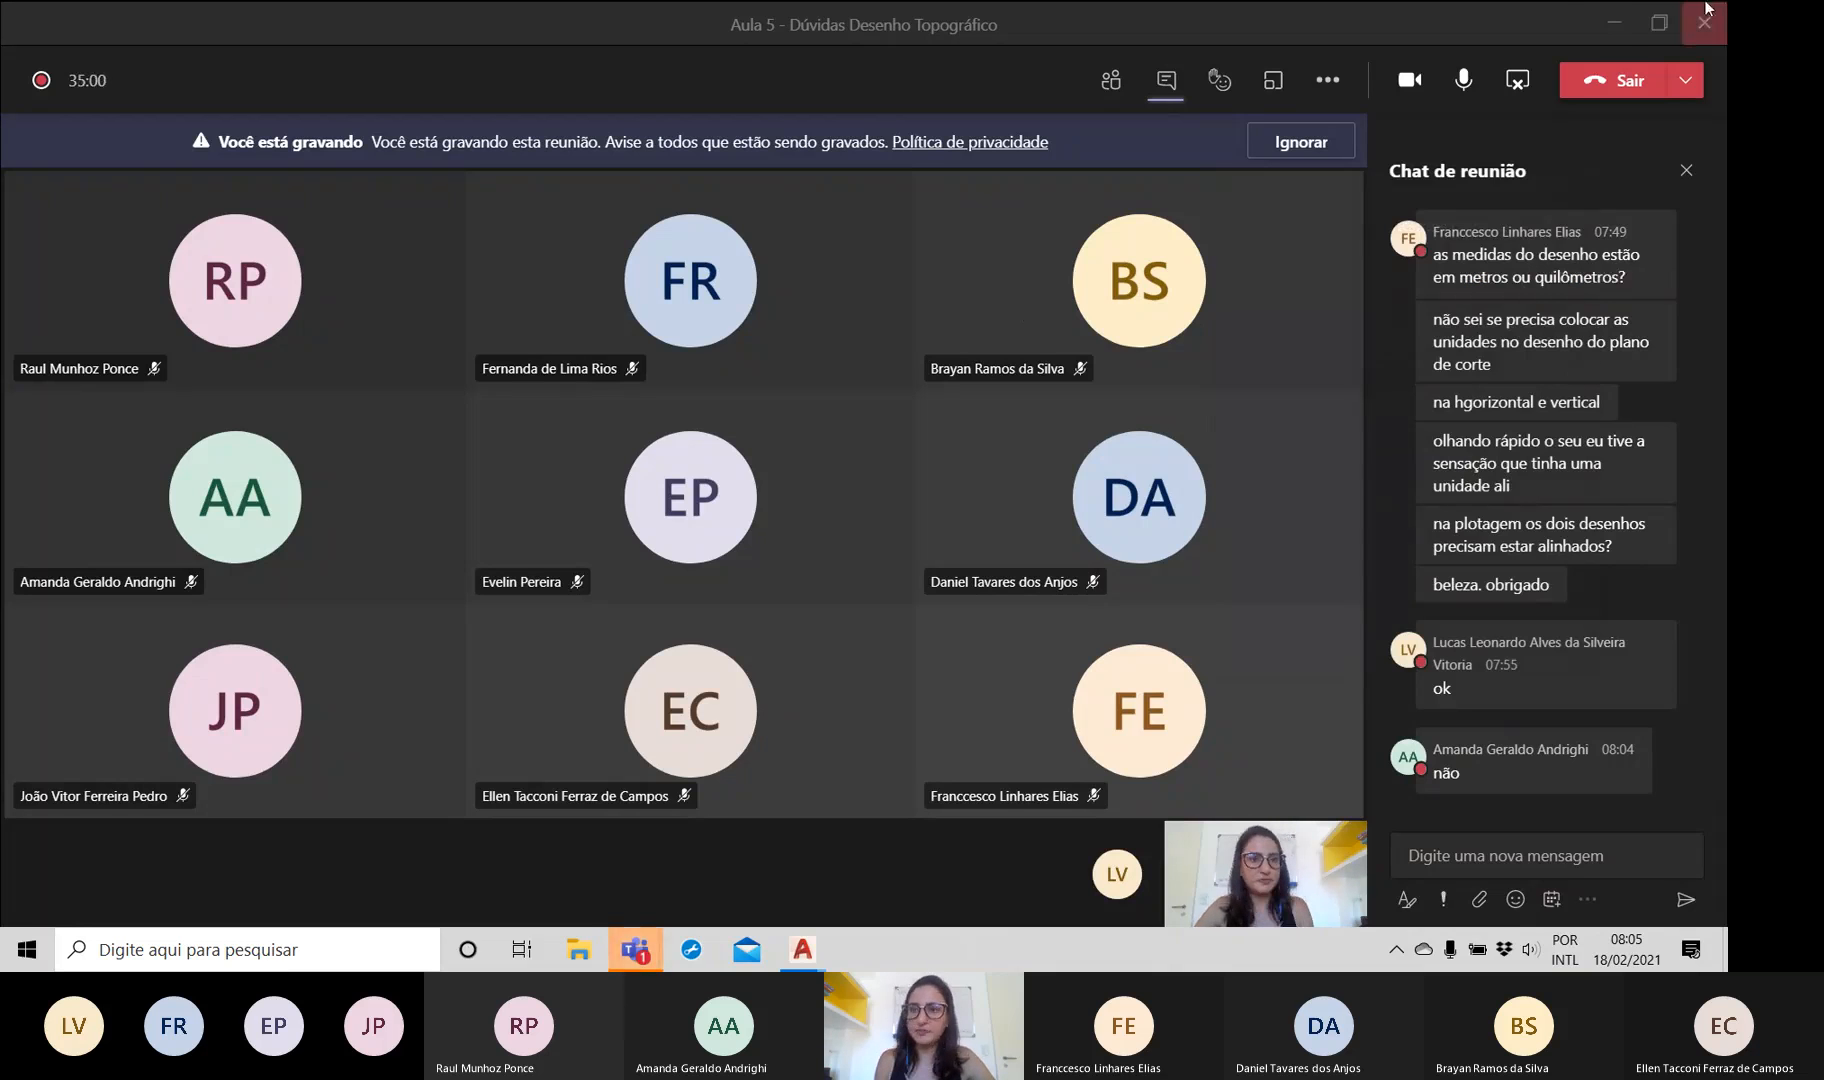
{"action": "left_click", "coordinate": [1612, 28]}
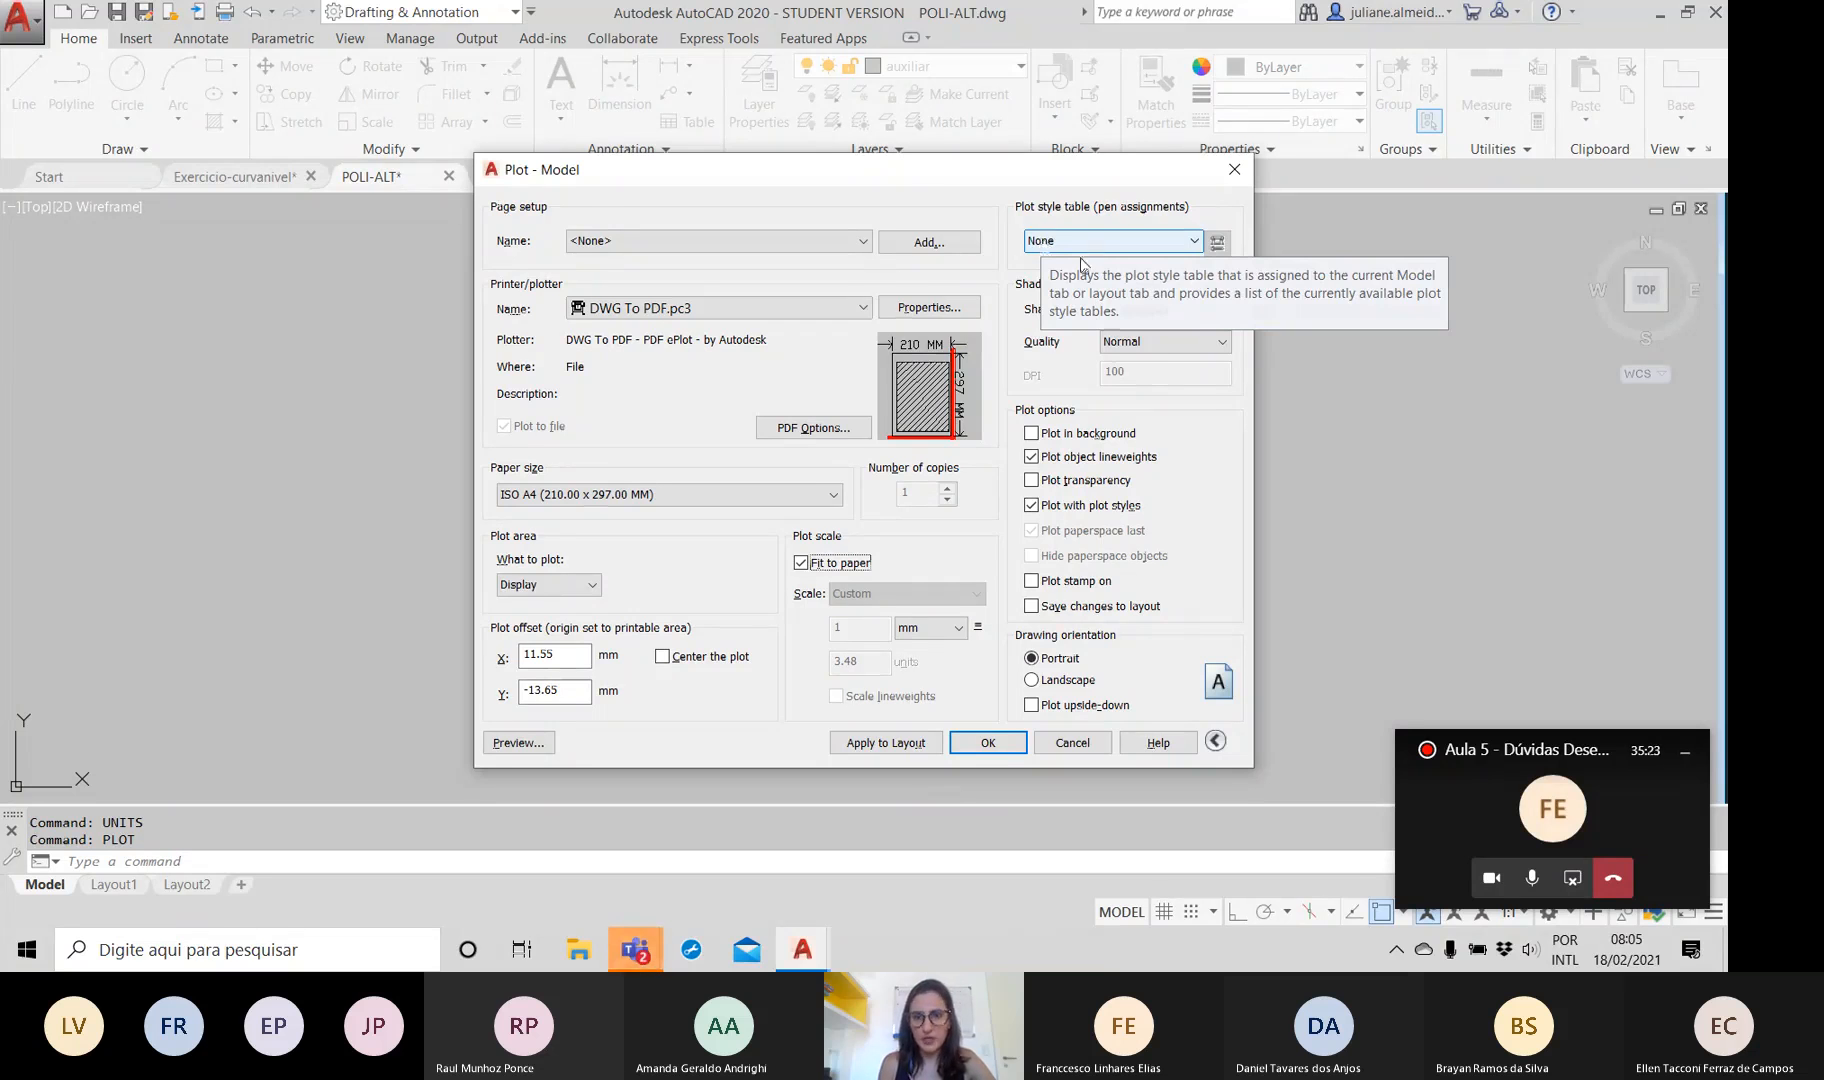
Set the plot style table to Grayscale.ctb and assign it to all layouts
{"action": "left_click", "coordinate": [1079, 244]}
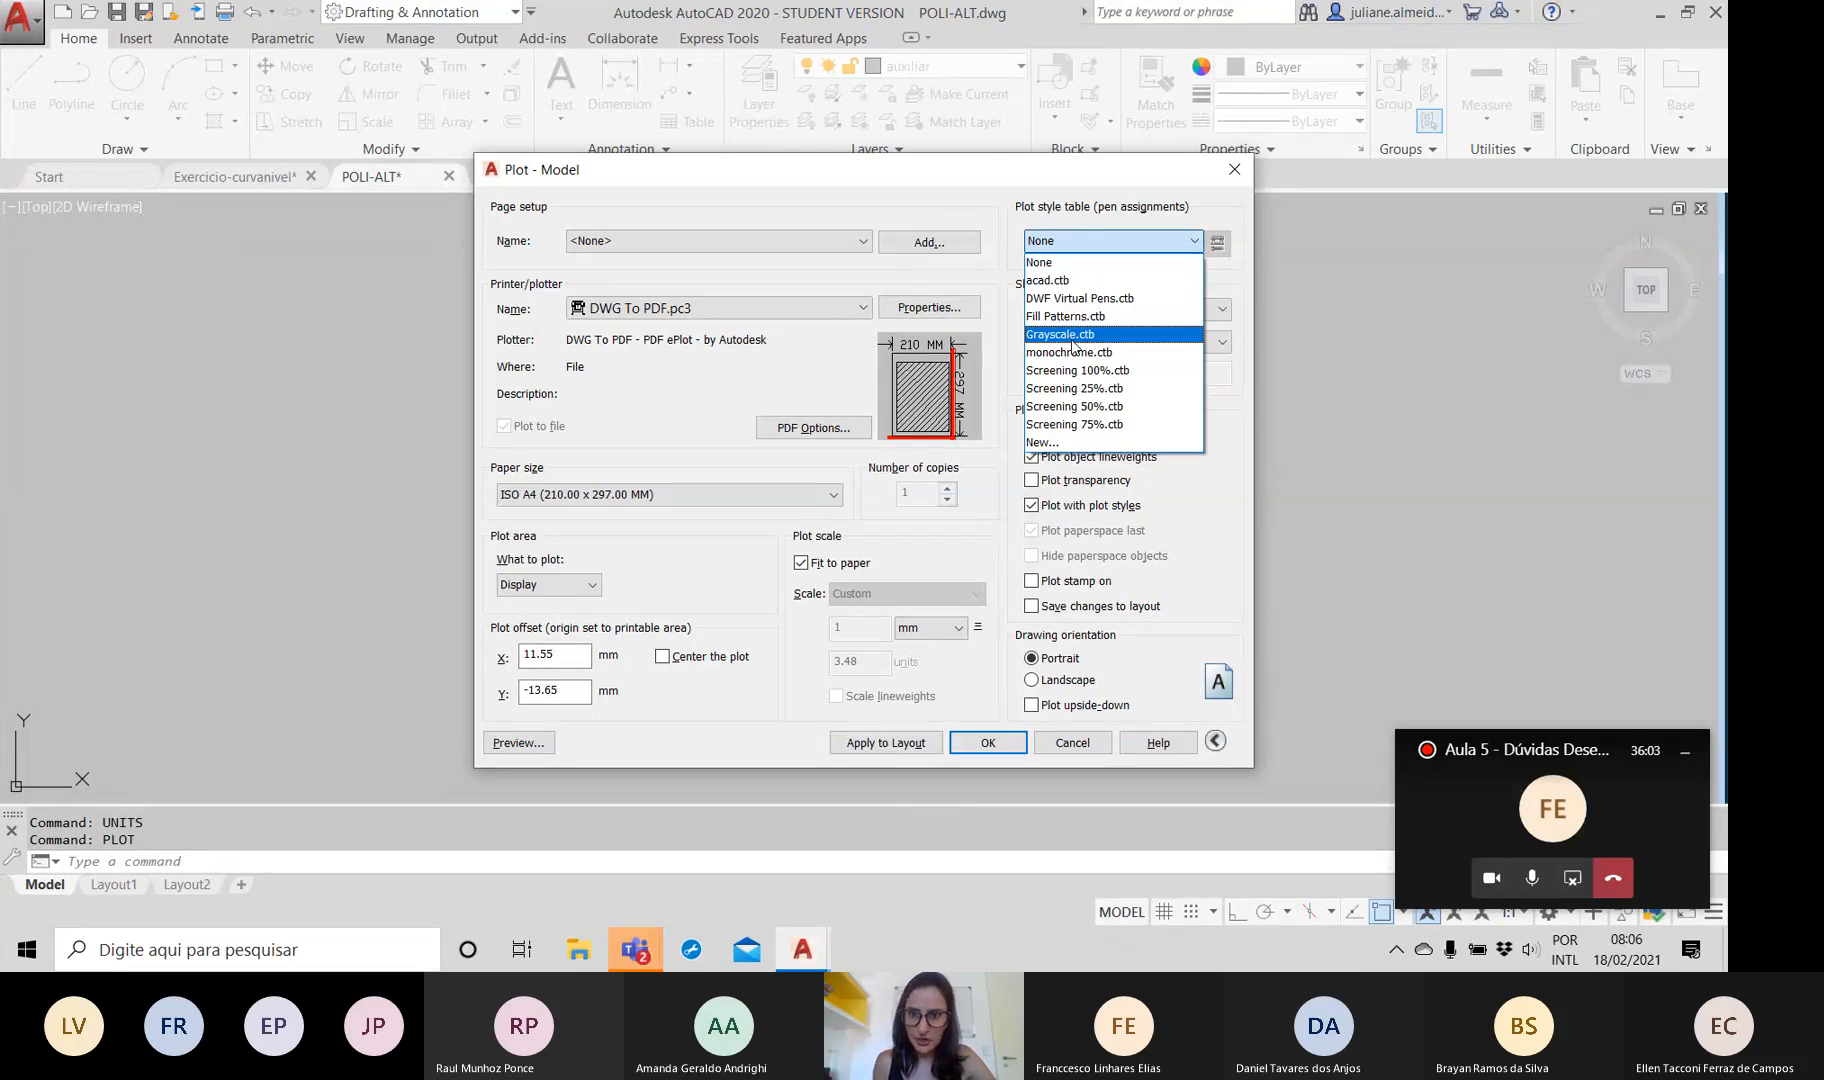
{"action": "left_click", "coordinate": [1073, 343]}
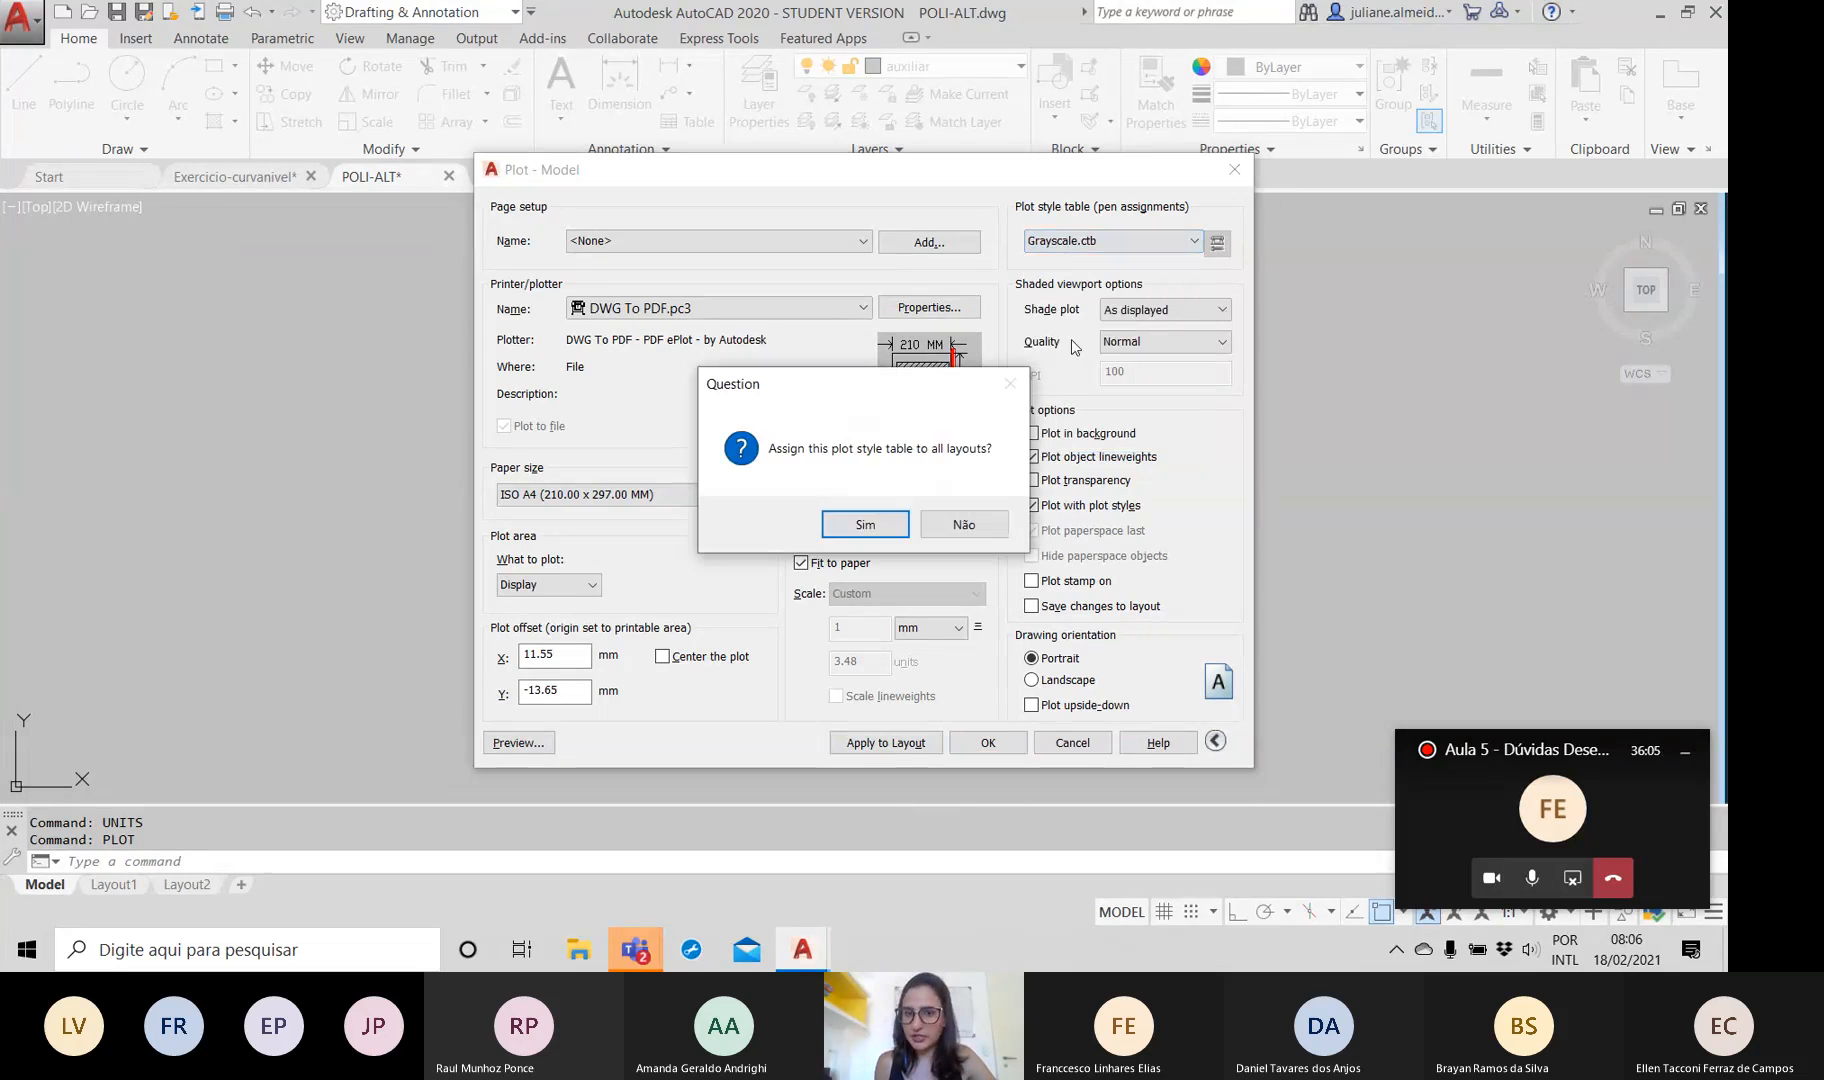
{"action": "left_click", "coordinate": [886, 533]}
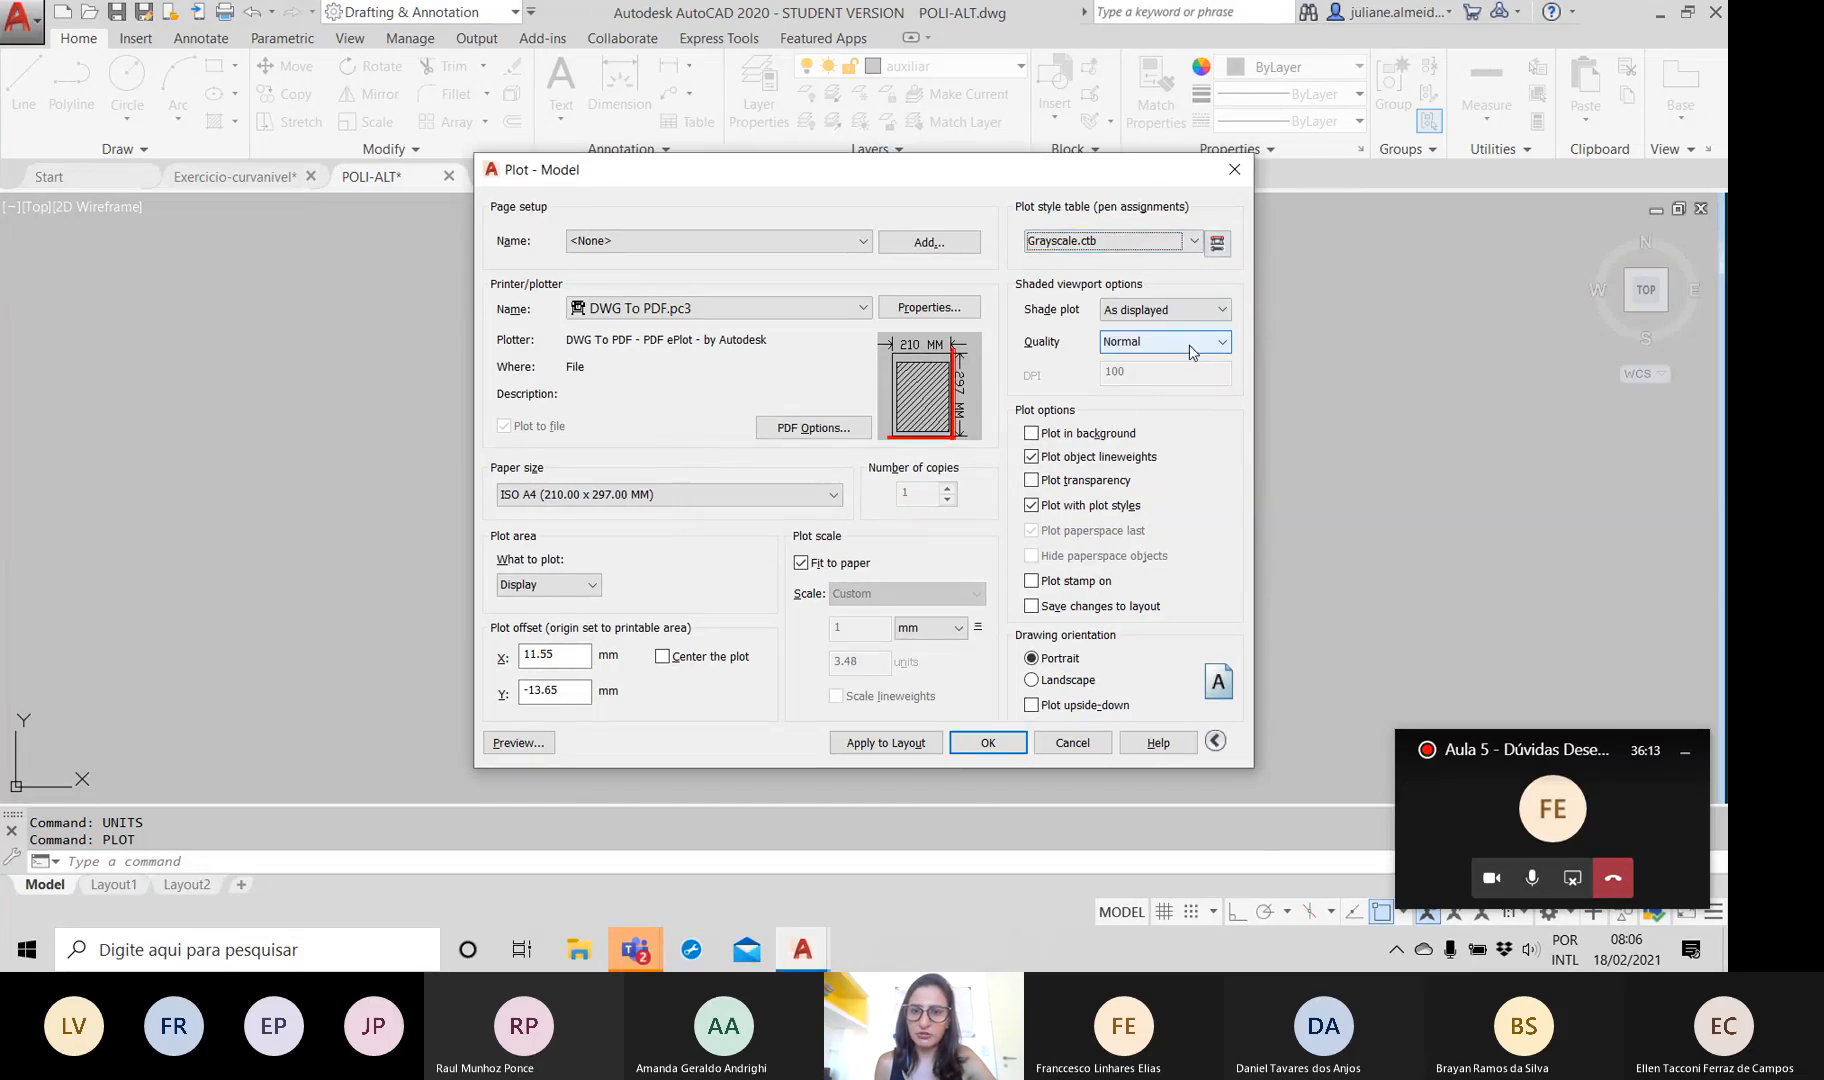
Examine the Grayscale.ctb plot styles in the editor's form view, going through the colour list and the properties of individual colours
{"action": "left_click", "coordinate": [1217, 243]}
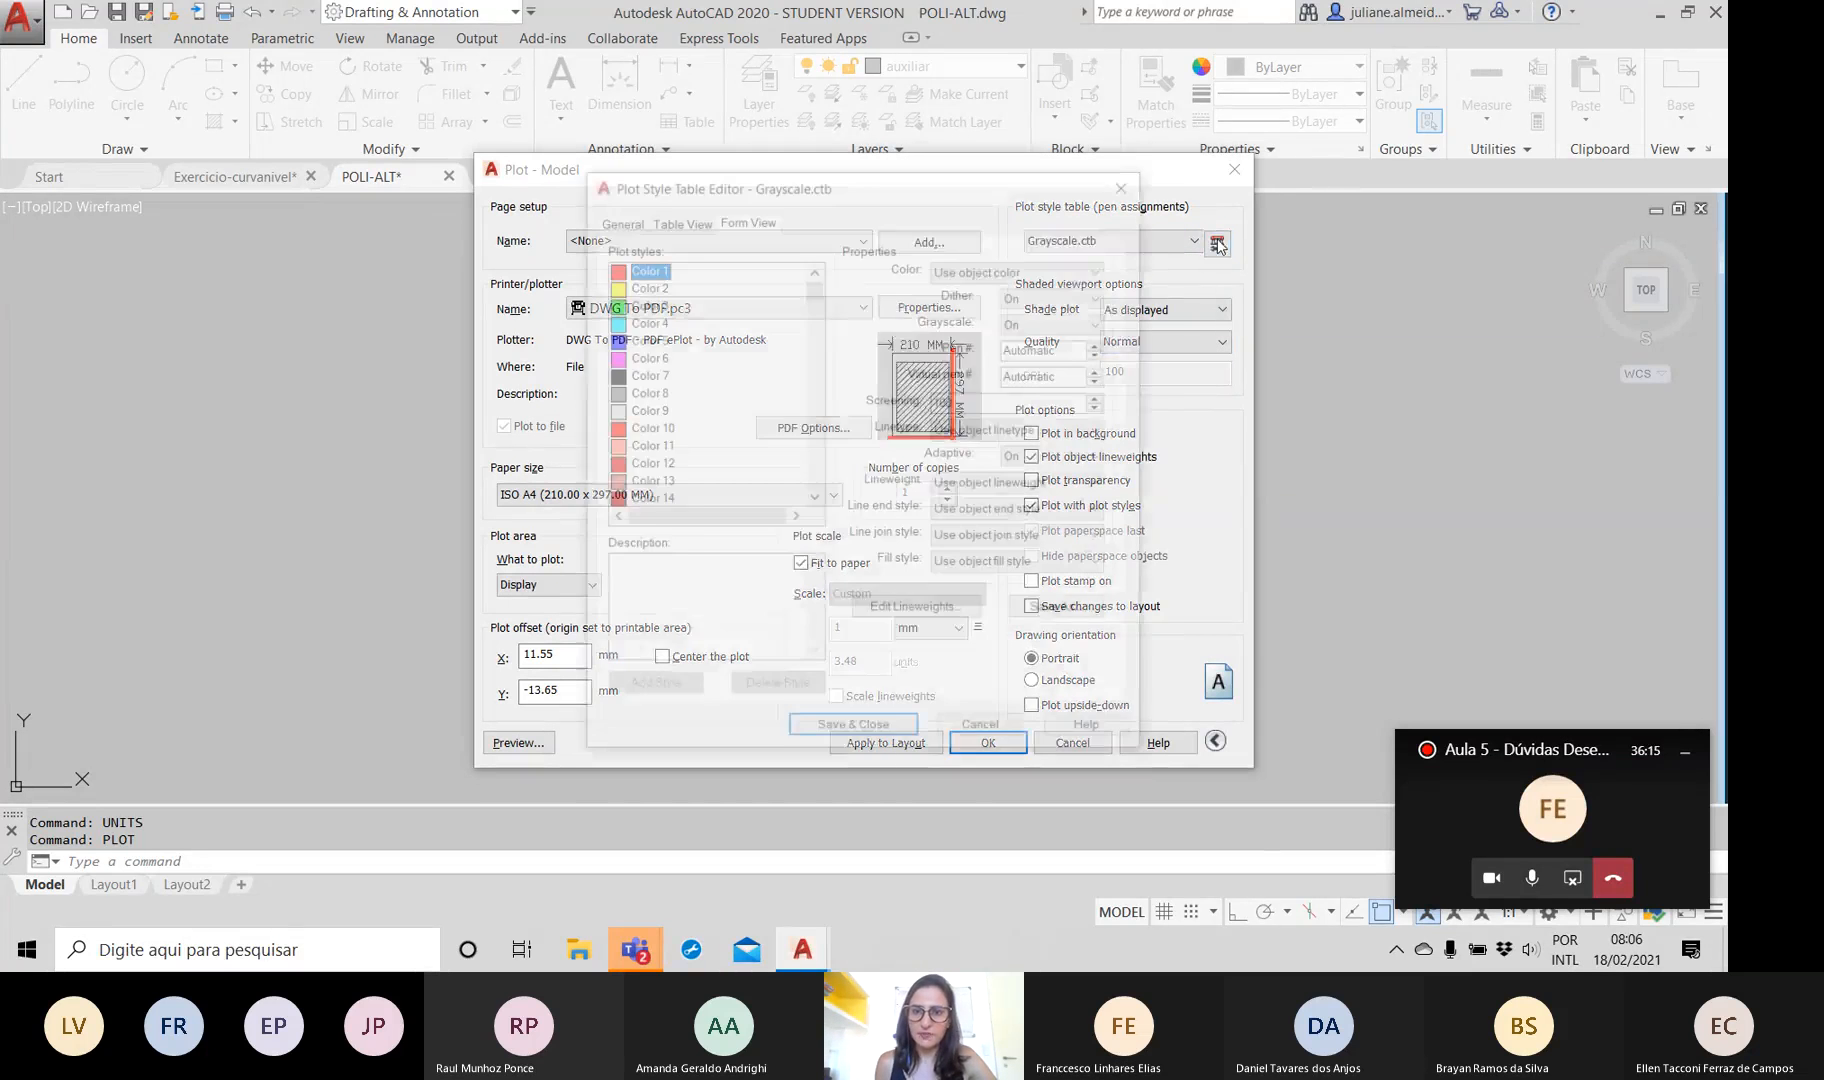
{"action": "left_click", "coordinate": [1136, 188]}
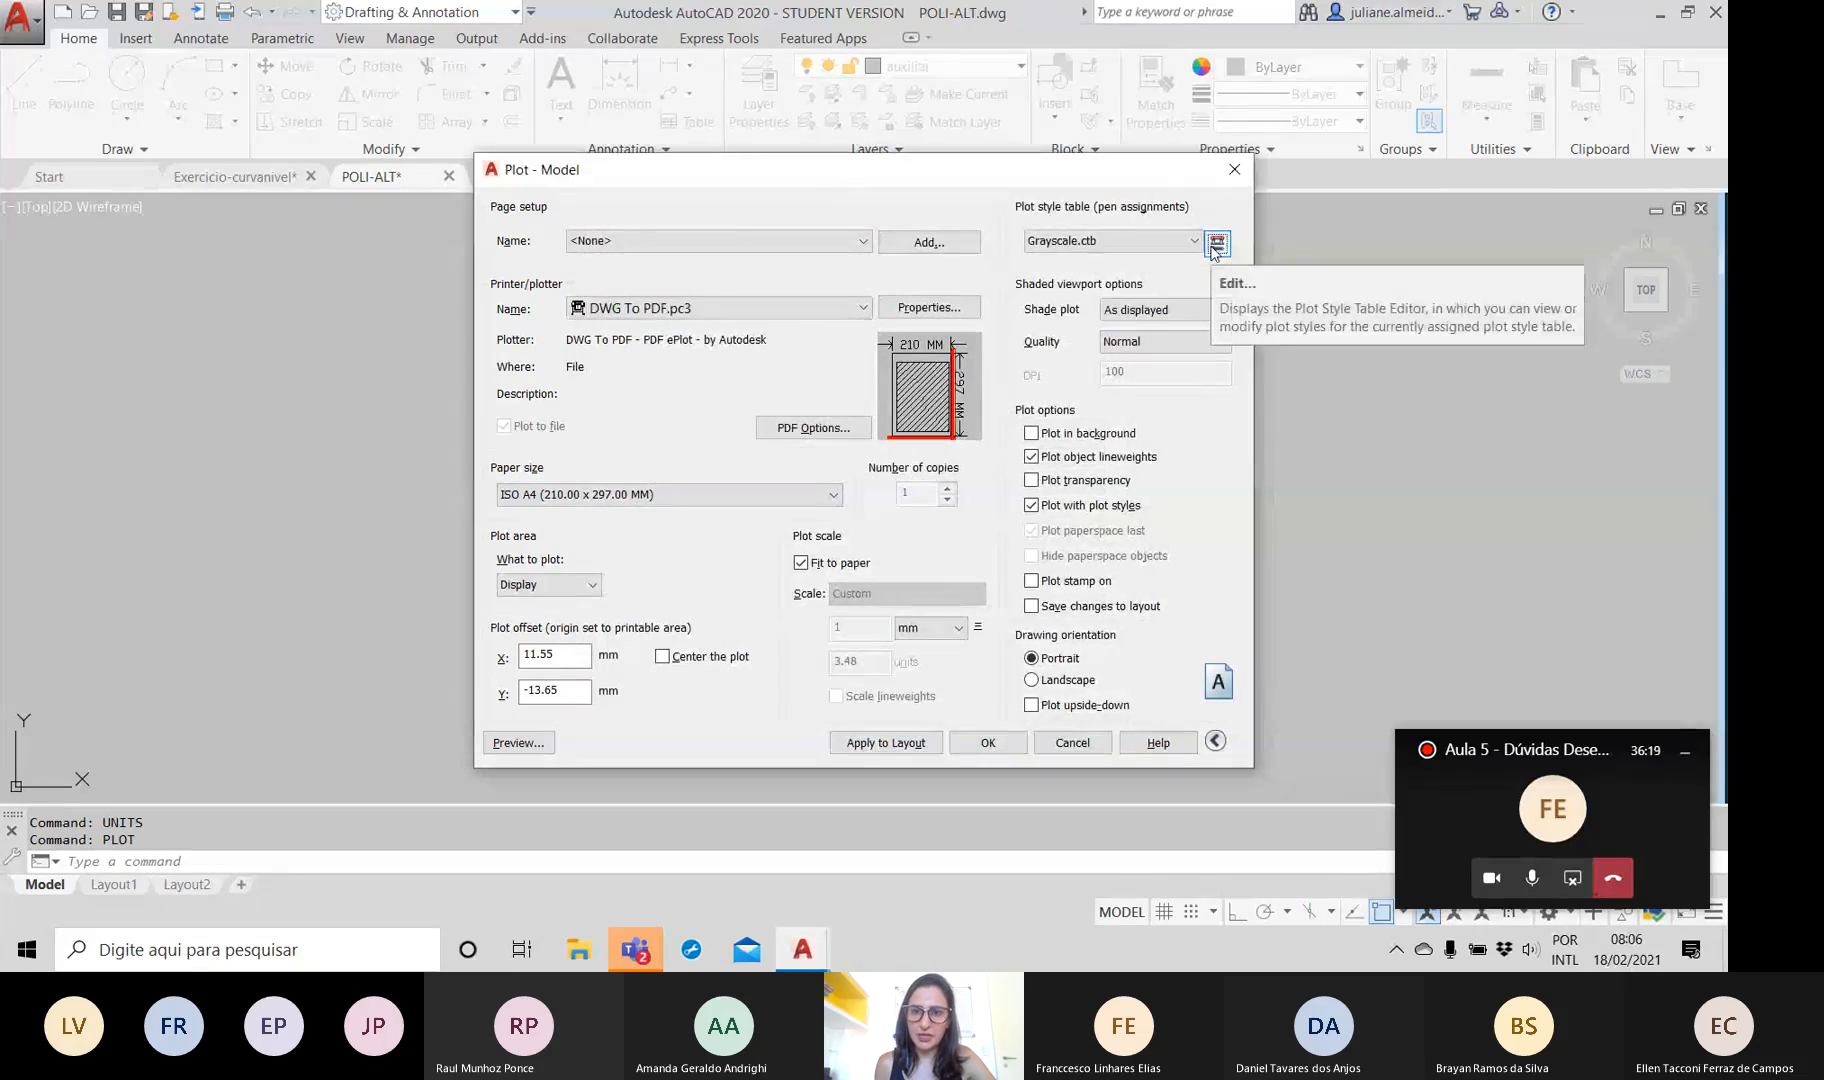
{"action": "left_click", "coordinate": [1216, 244]}
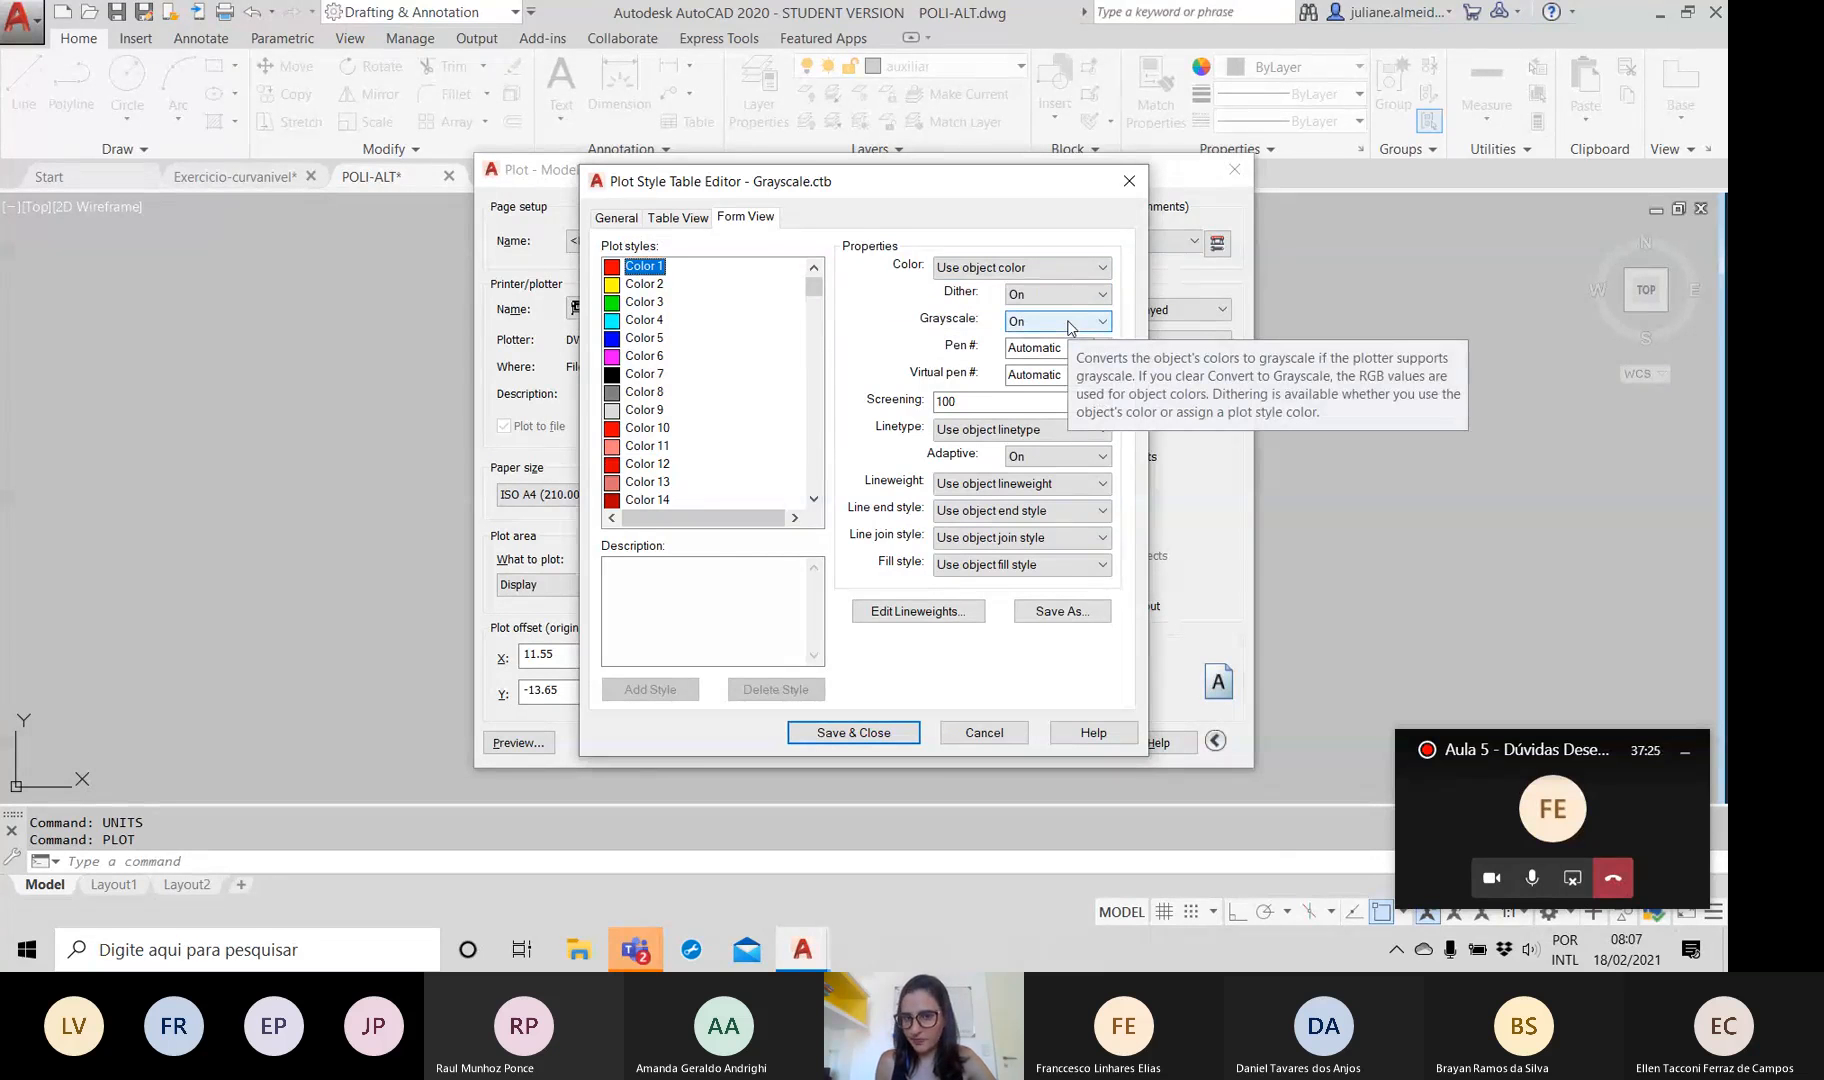
{"action": "left_click", "coordinate": [658, 488]}
{"action": "scroll", "coordinate": [733, 432], "scroll_direction": "down", "scroll_amount": 11}
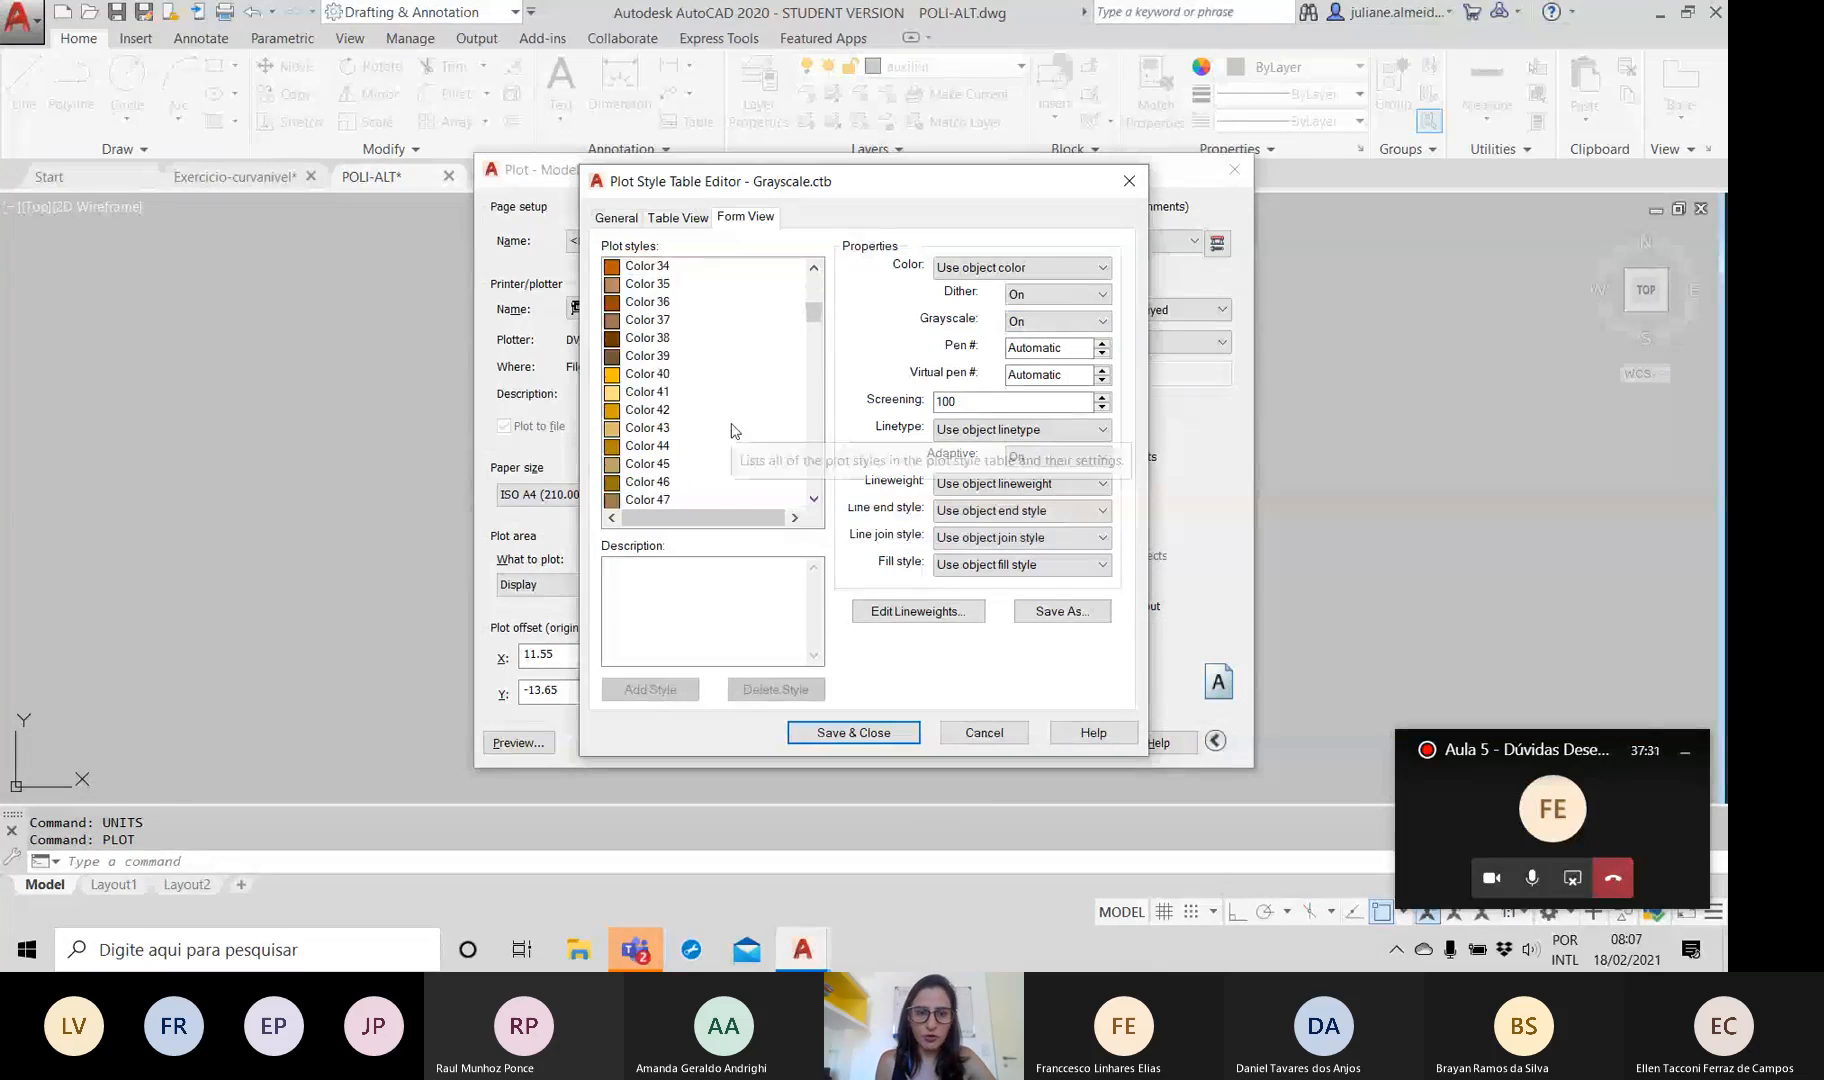
{"action": "scroll", "coordinate": [733, 432], "scroll_direction": "down", "scroll_amount": 14}
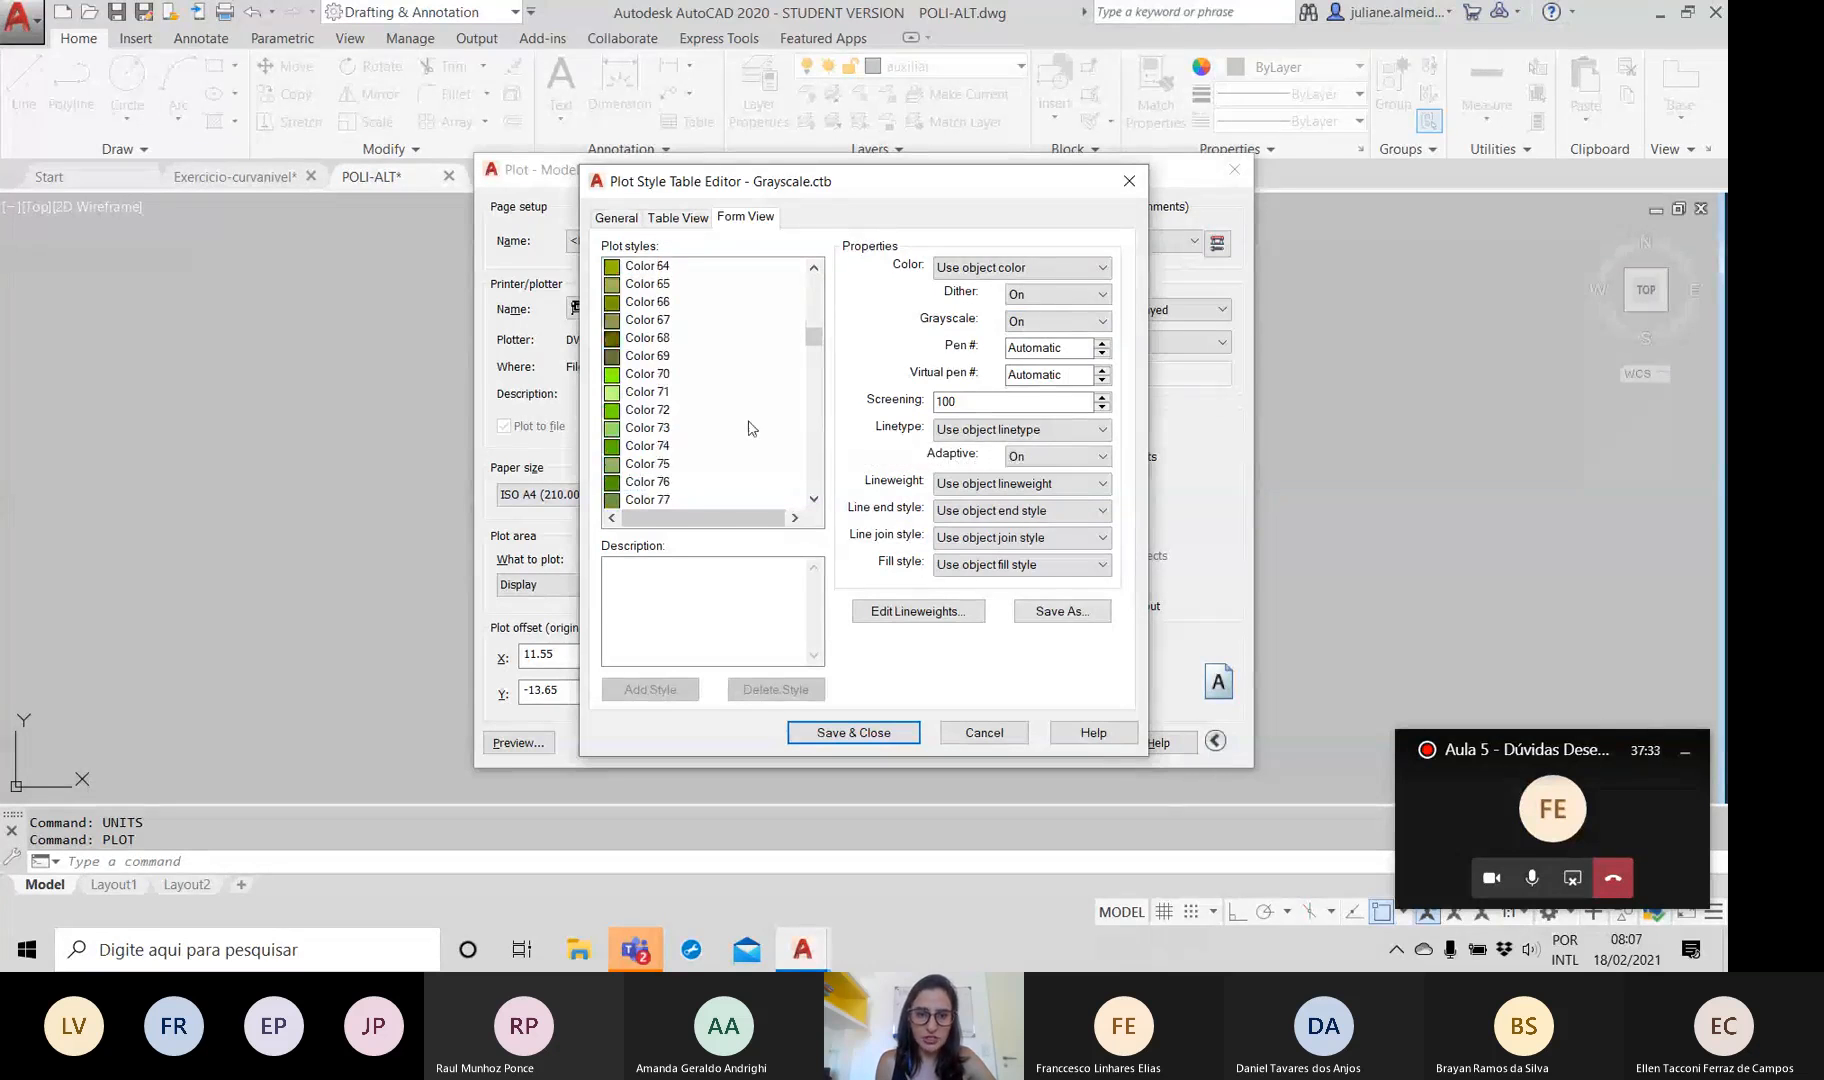
{"action": "left_click", "coordinate": [676, 468]}
{"action": "scroll", "coordinate": [741, 464], "scroll_direction": "down", "scroll_amount": 13}
{"action": "left_click", "coordinate": [645, 466]}
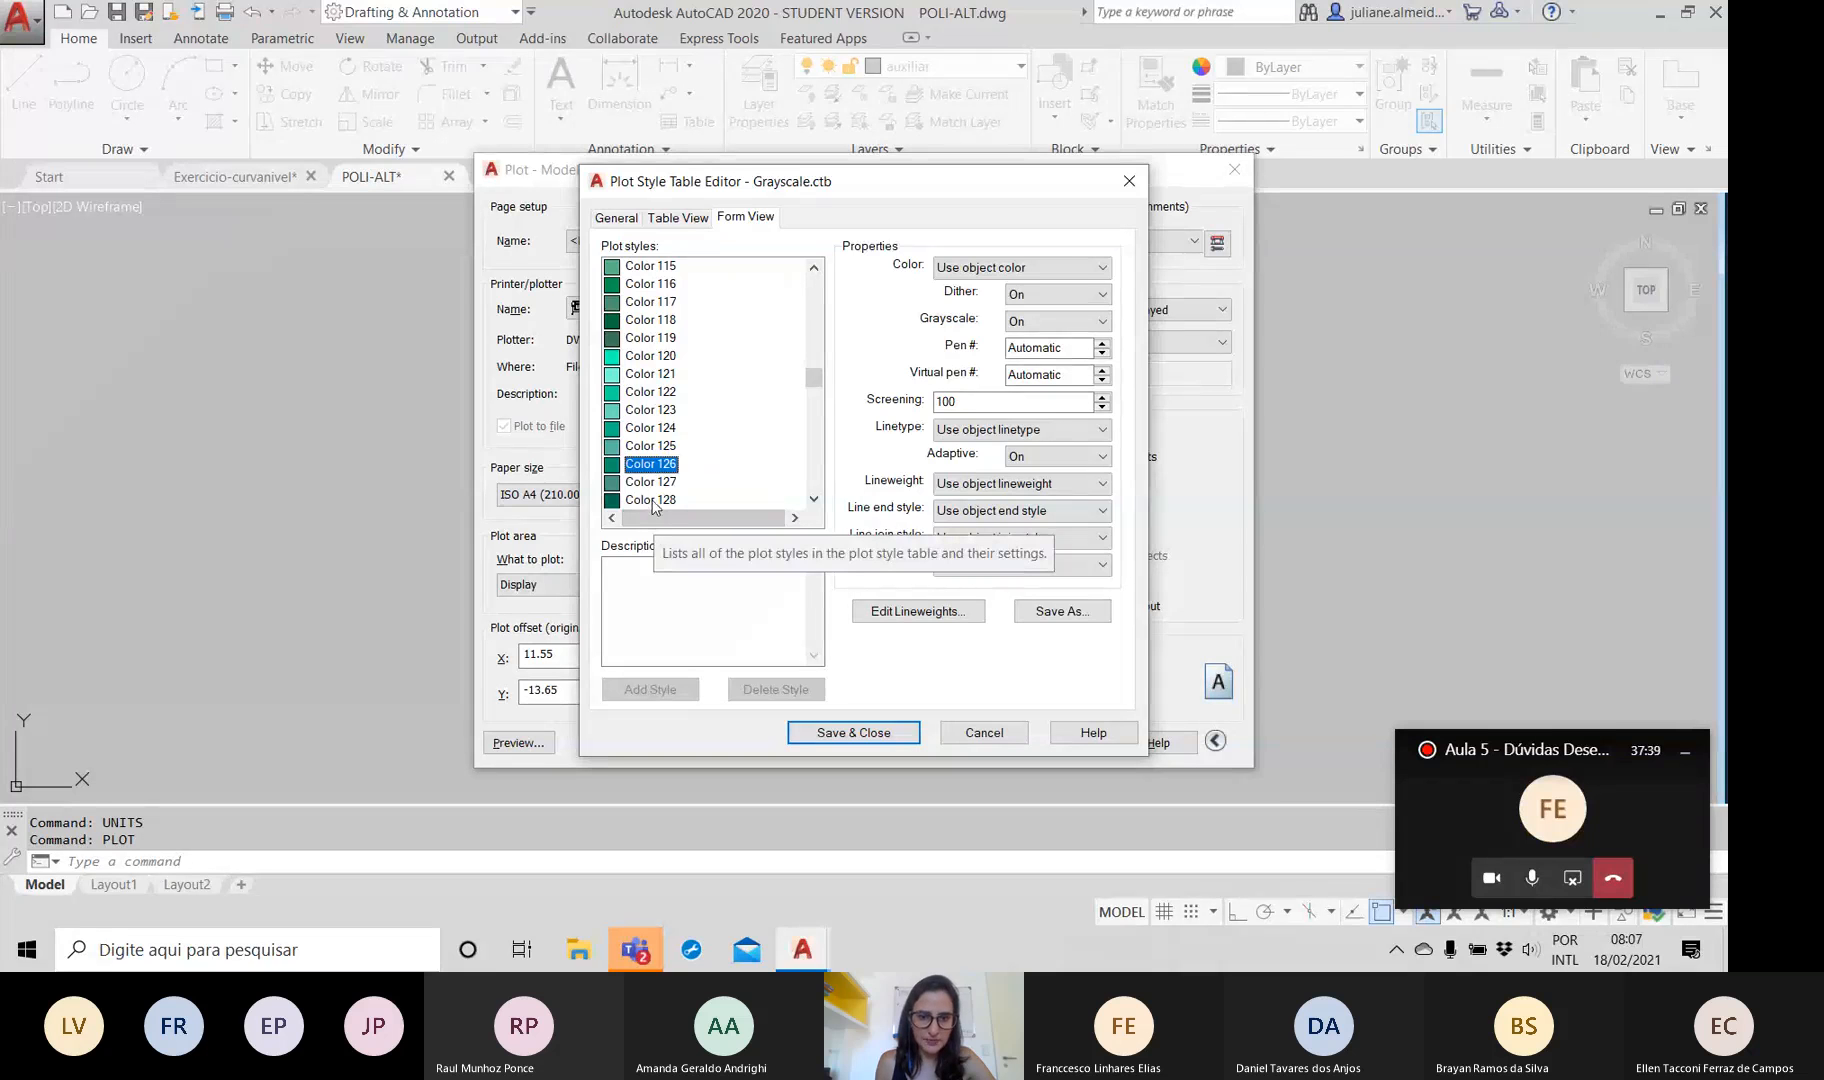
{"action": "scroll", "coordinate": [708, 452], "scroll_direction": "down", "scroll_amount": 20}
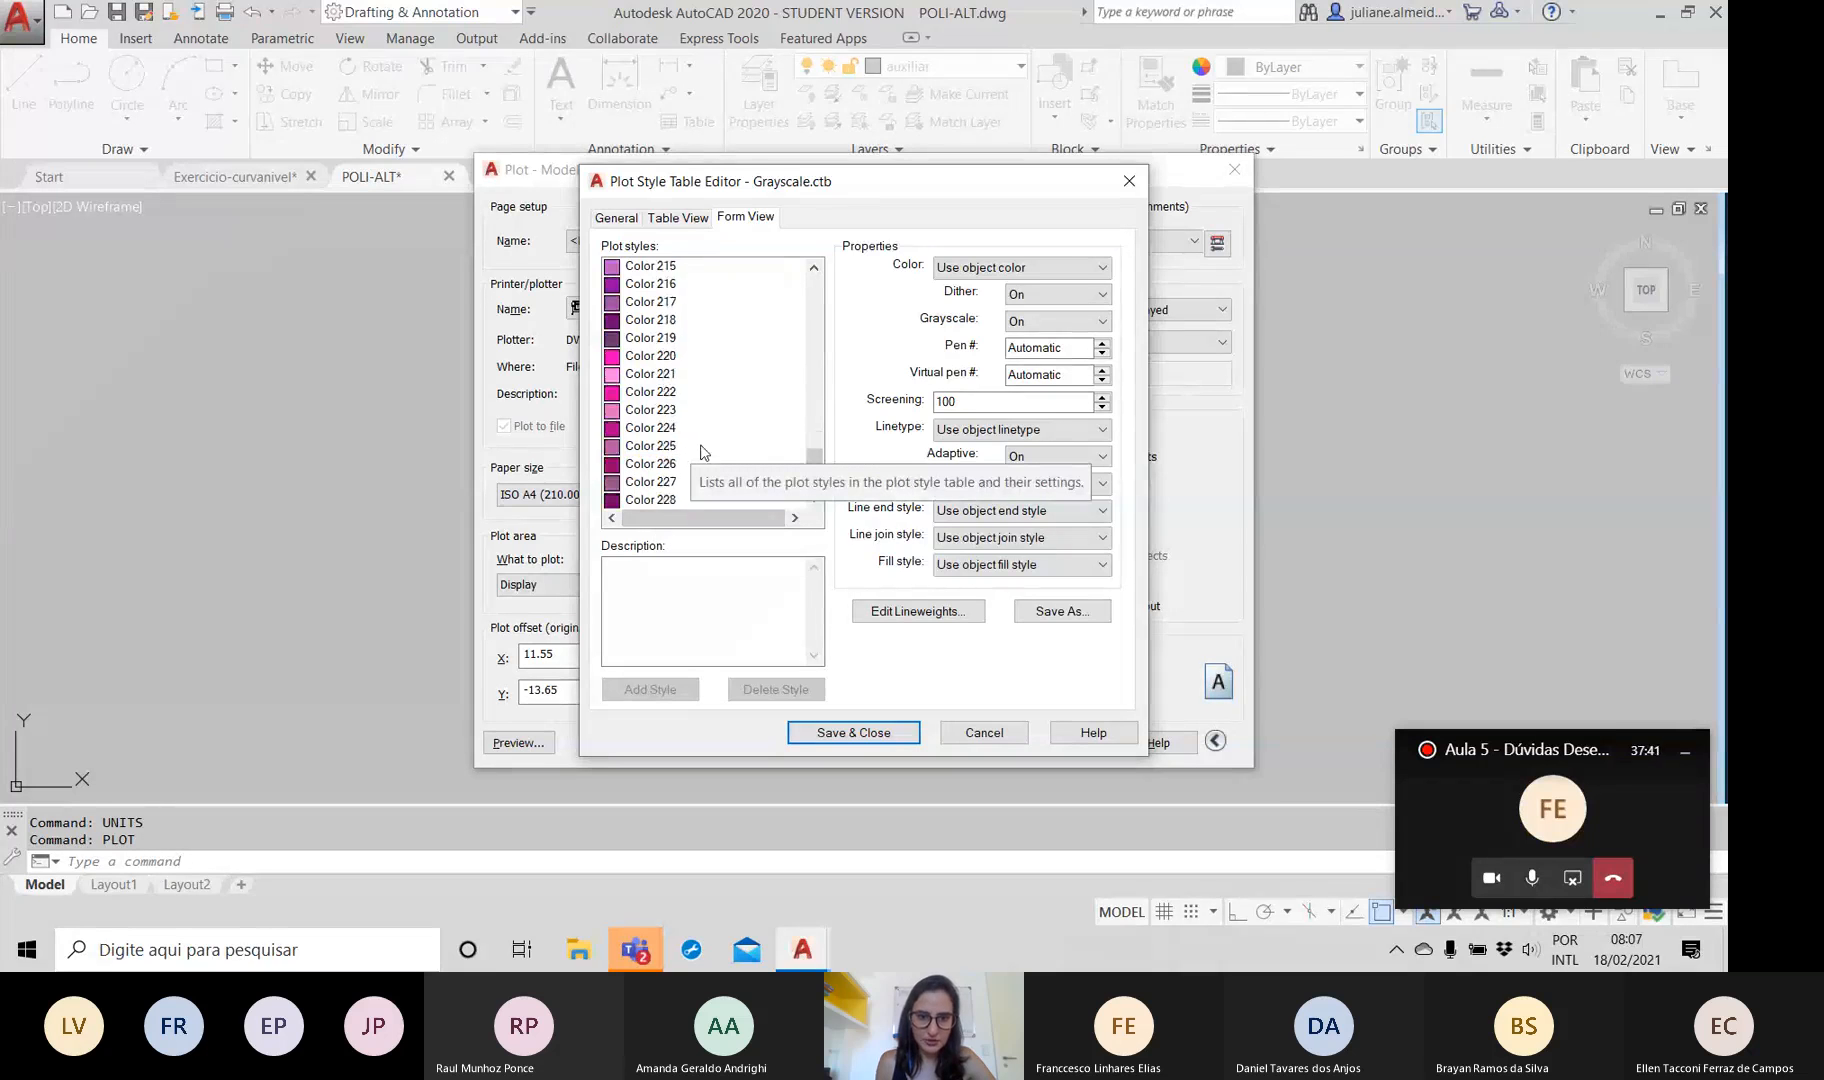
{"action": "left_click_drag", "start_coordinate": [814, 441], "coordinate": [818, 266]}
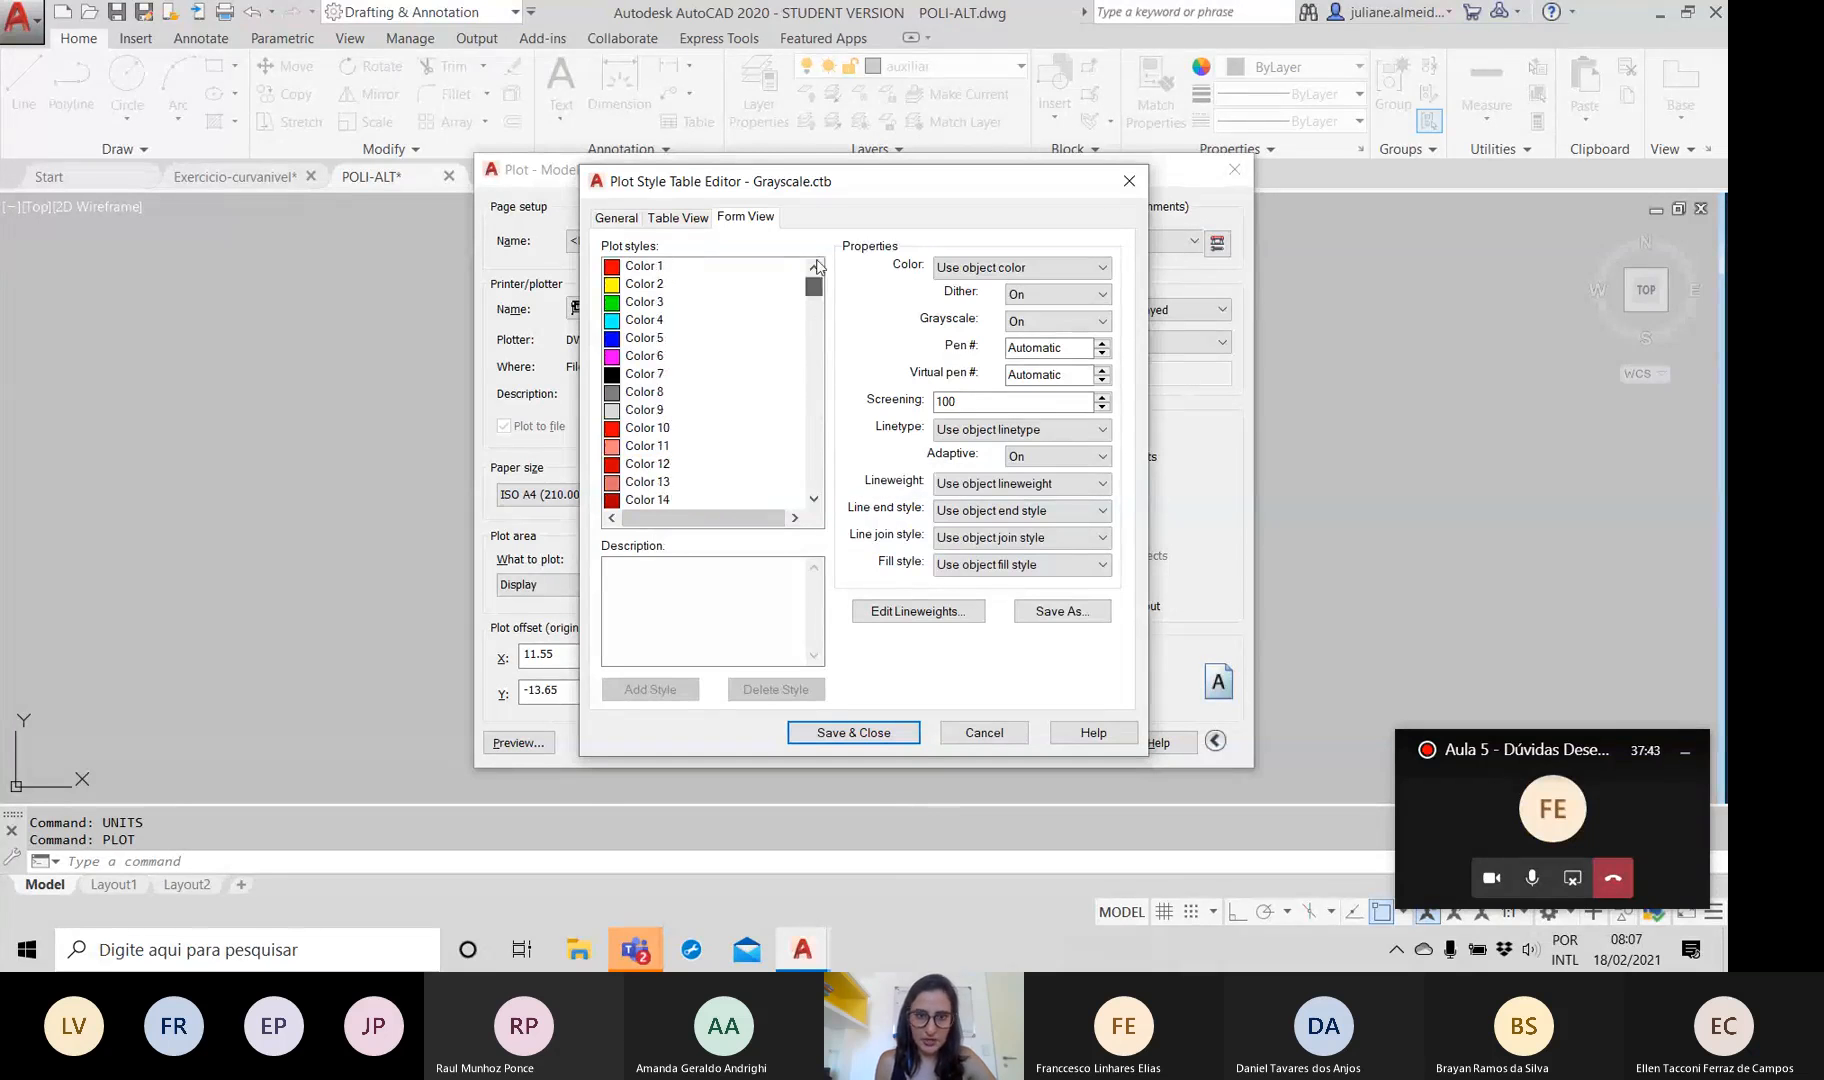
Review the table view and general file information of Grayscale.ctb, and close the editor without saving
{"action": "left_click", "coordinate": [668, 218]}
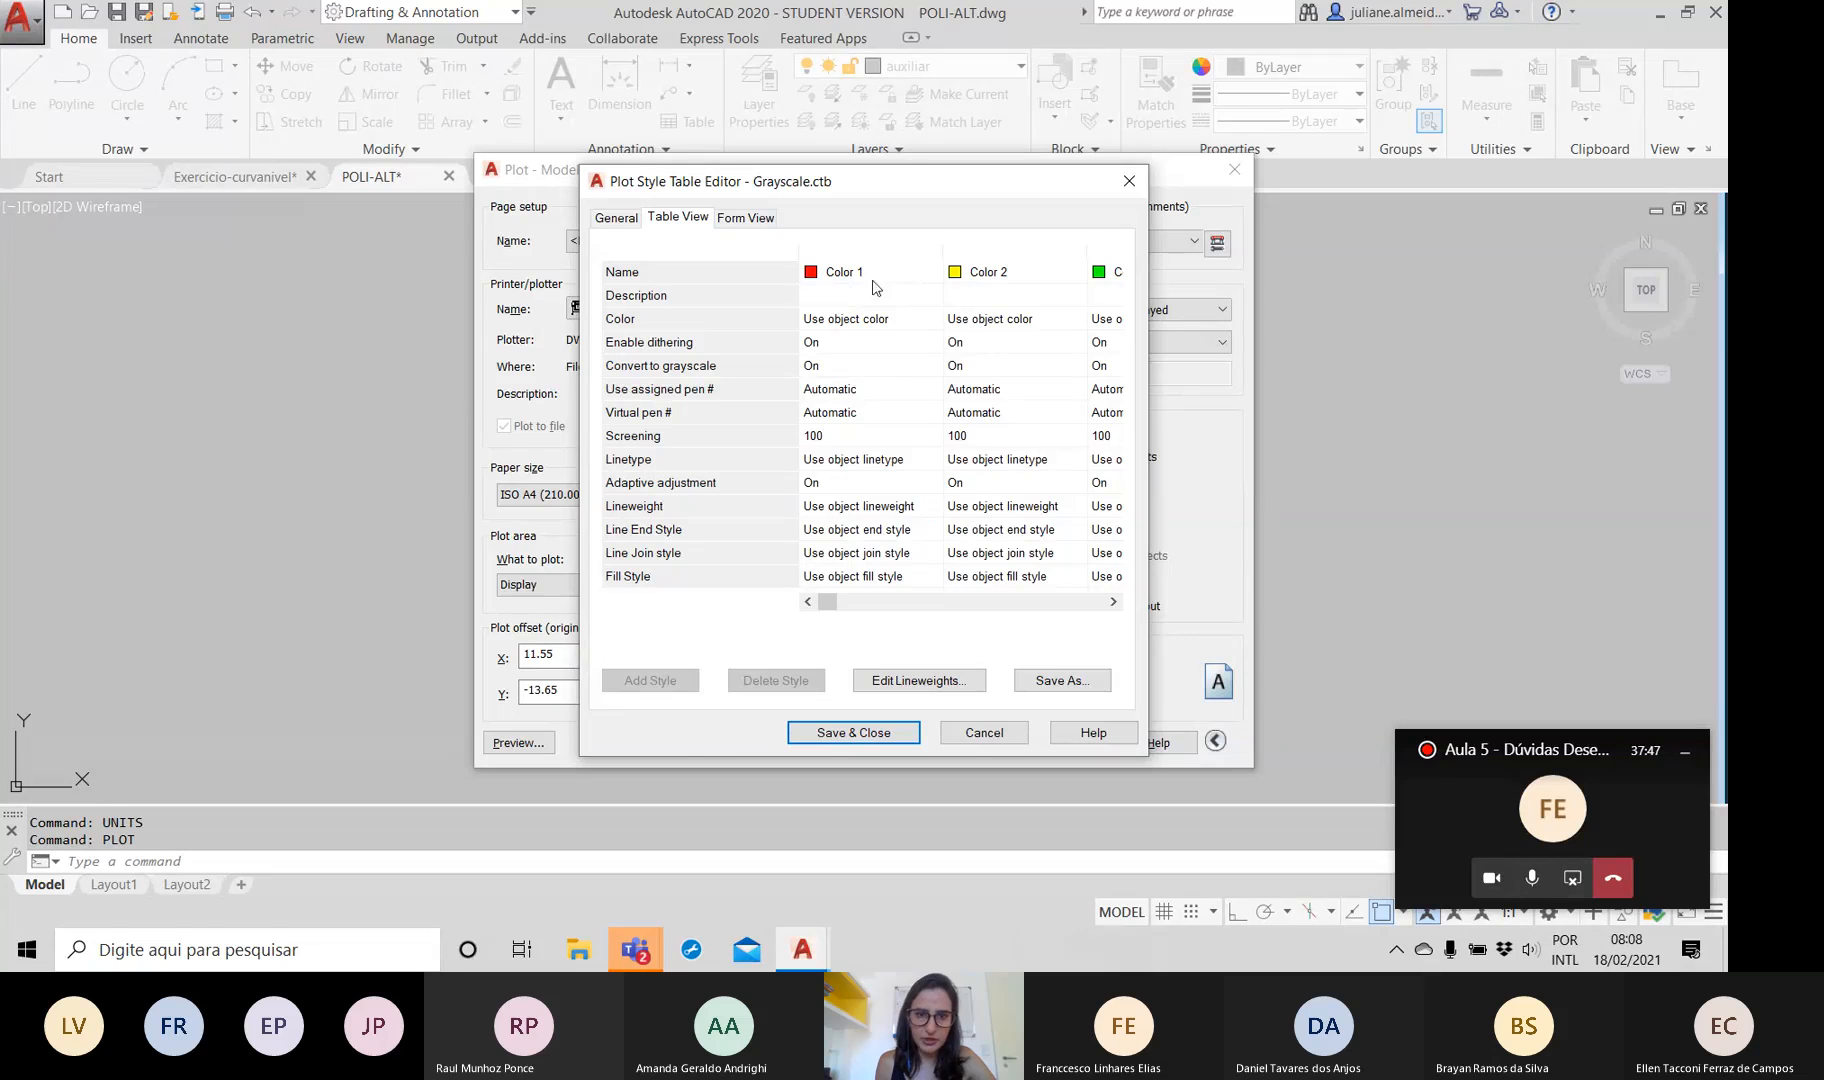
{"action": "left_click_drag", "start_coordinate": [828, 602], "coordinate": [797, 609]}
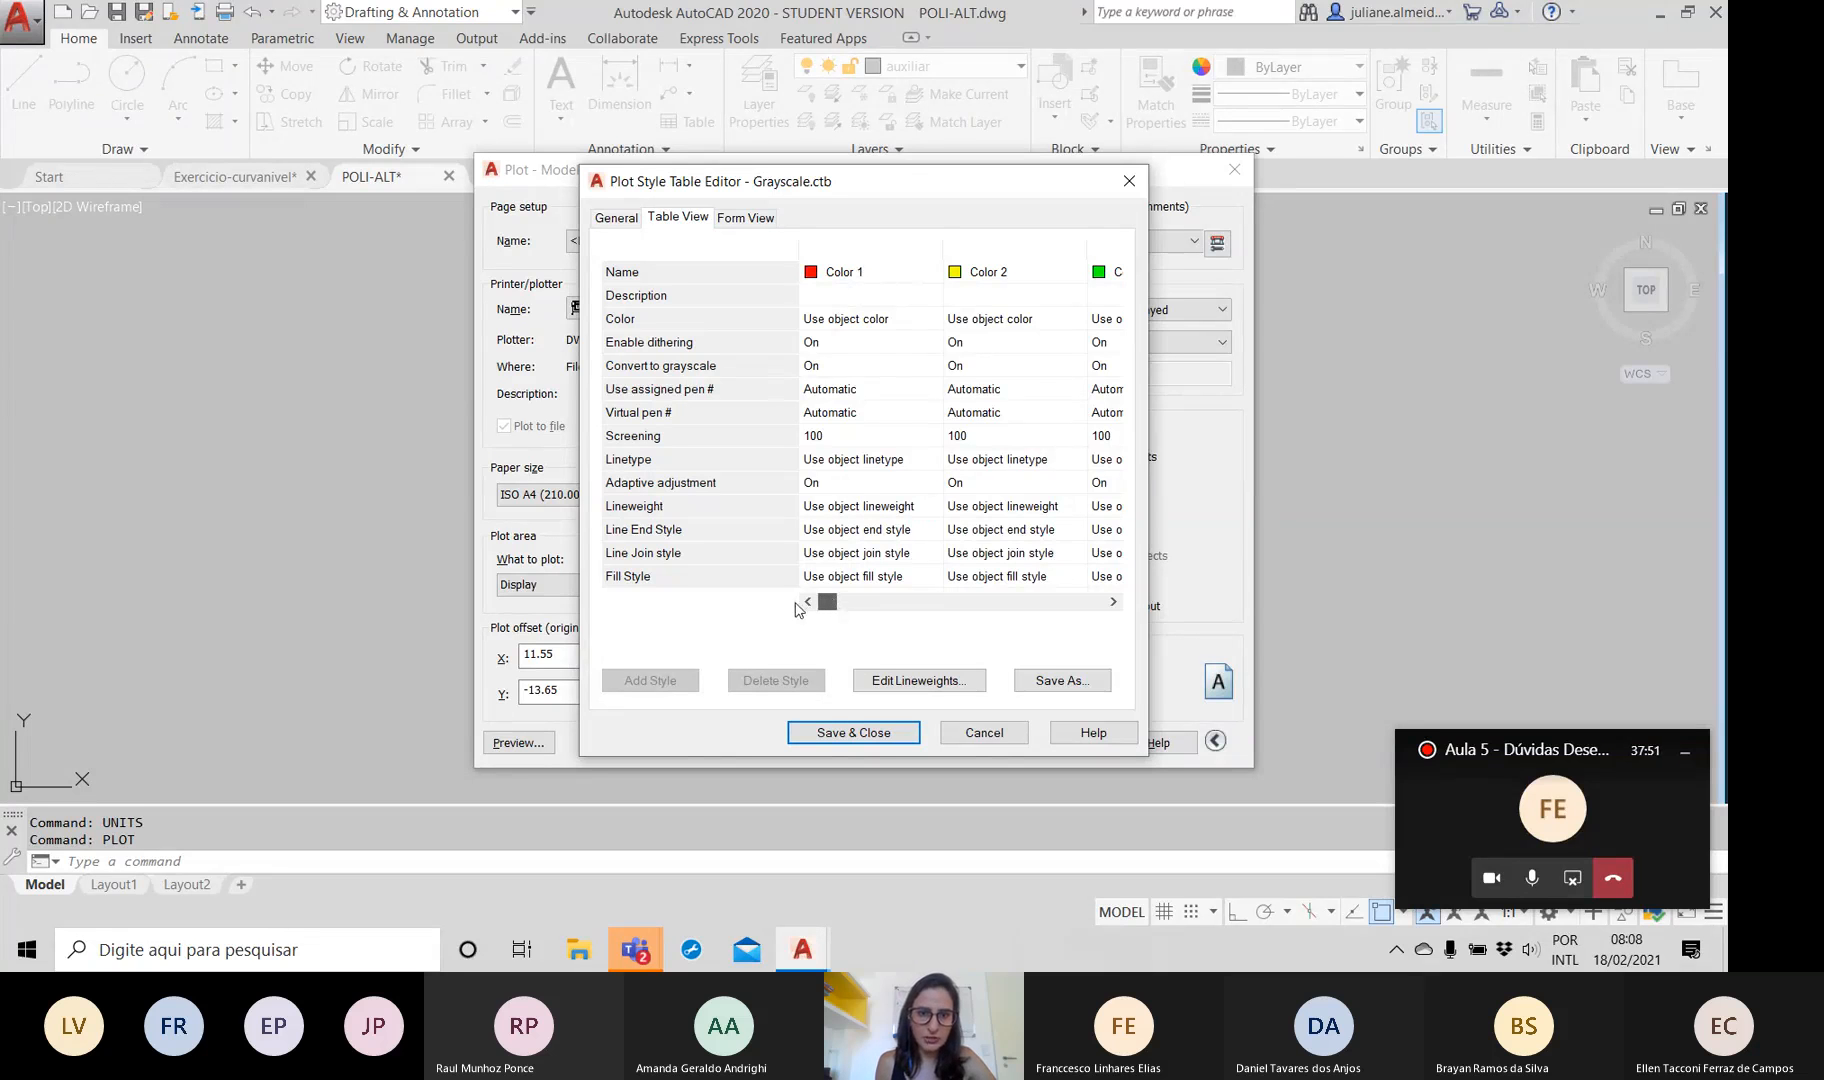
{"action": "left_click", "coordinate": [748, 221]}
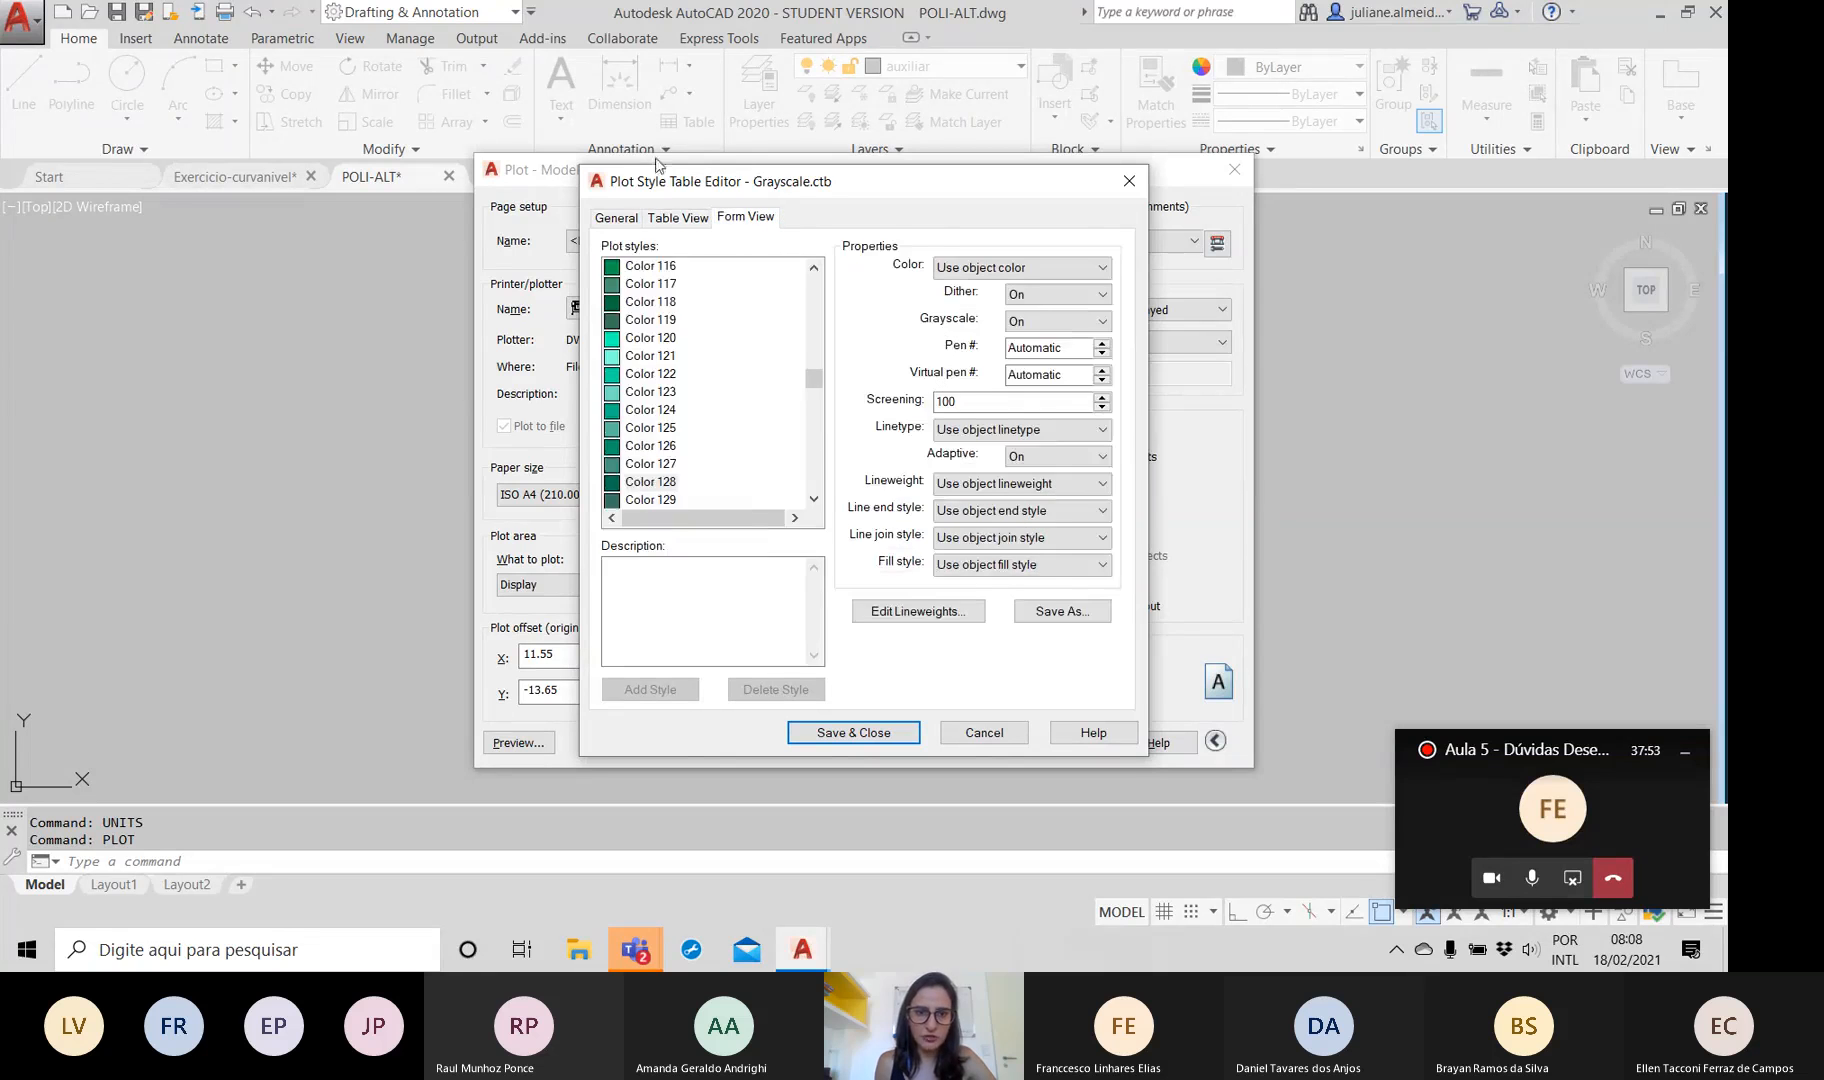
{"action": "left_click", "coordinate": [679, 219]}
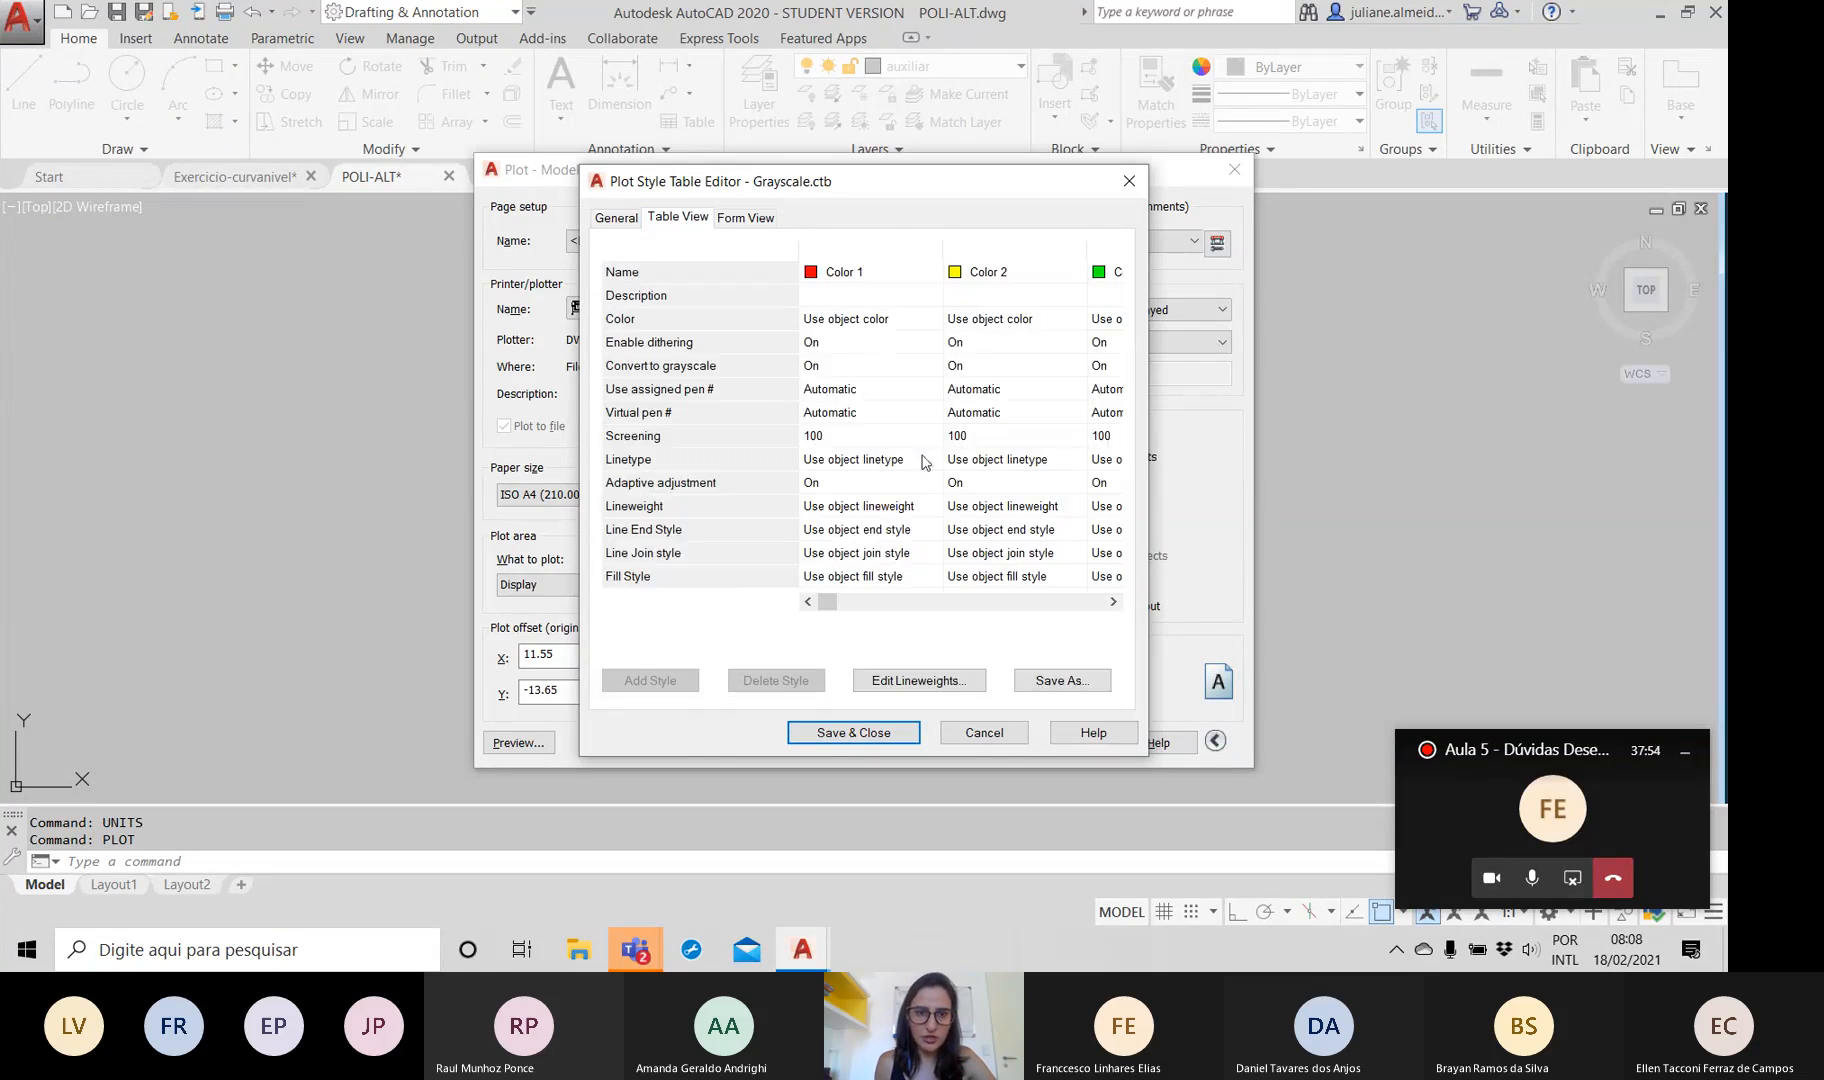
{"action": "left_click", "coordinate": [616, 218]}
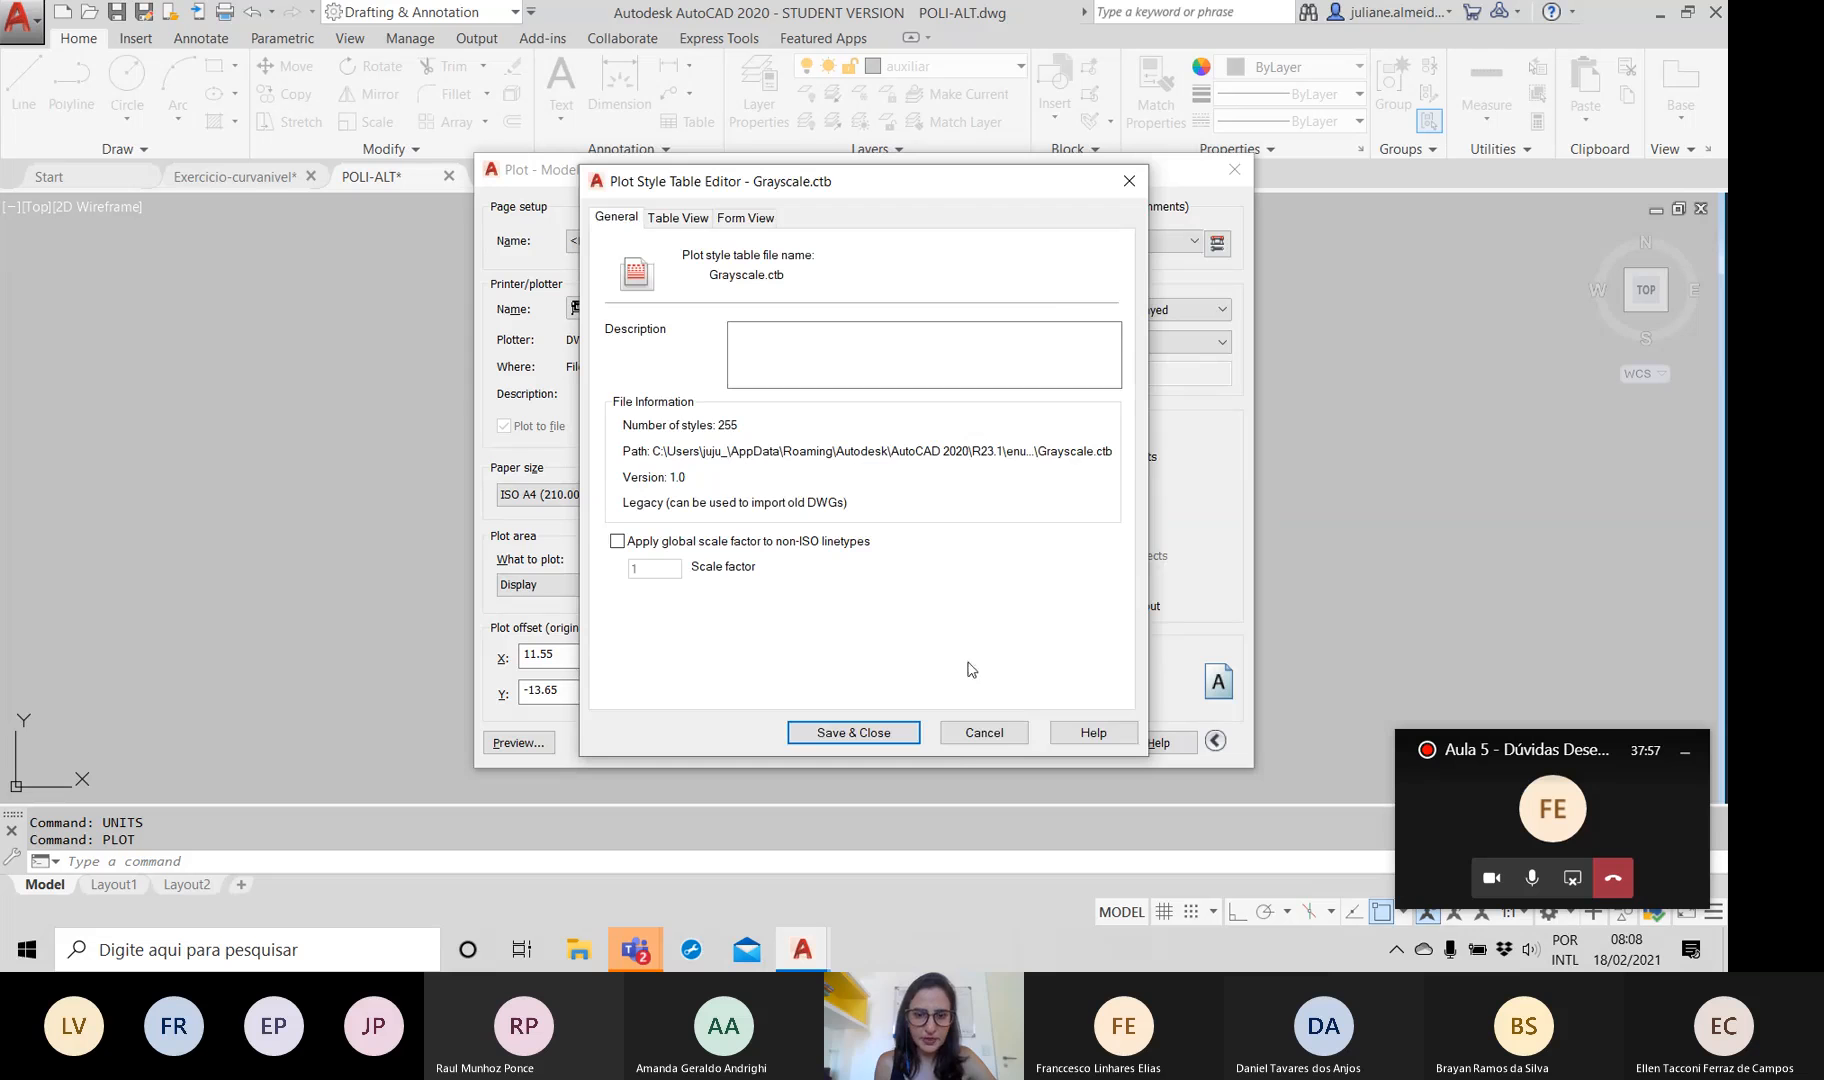
{"action": "left_click", "coordinate": [982, 733]}
Set the plot style table to monochrome.ctb without assigning it to all layouts
{"action": "left_click", "coordinate": [1128, 250]}
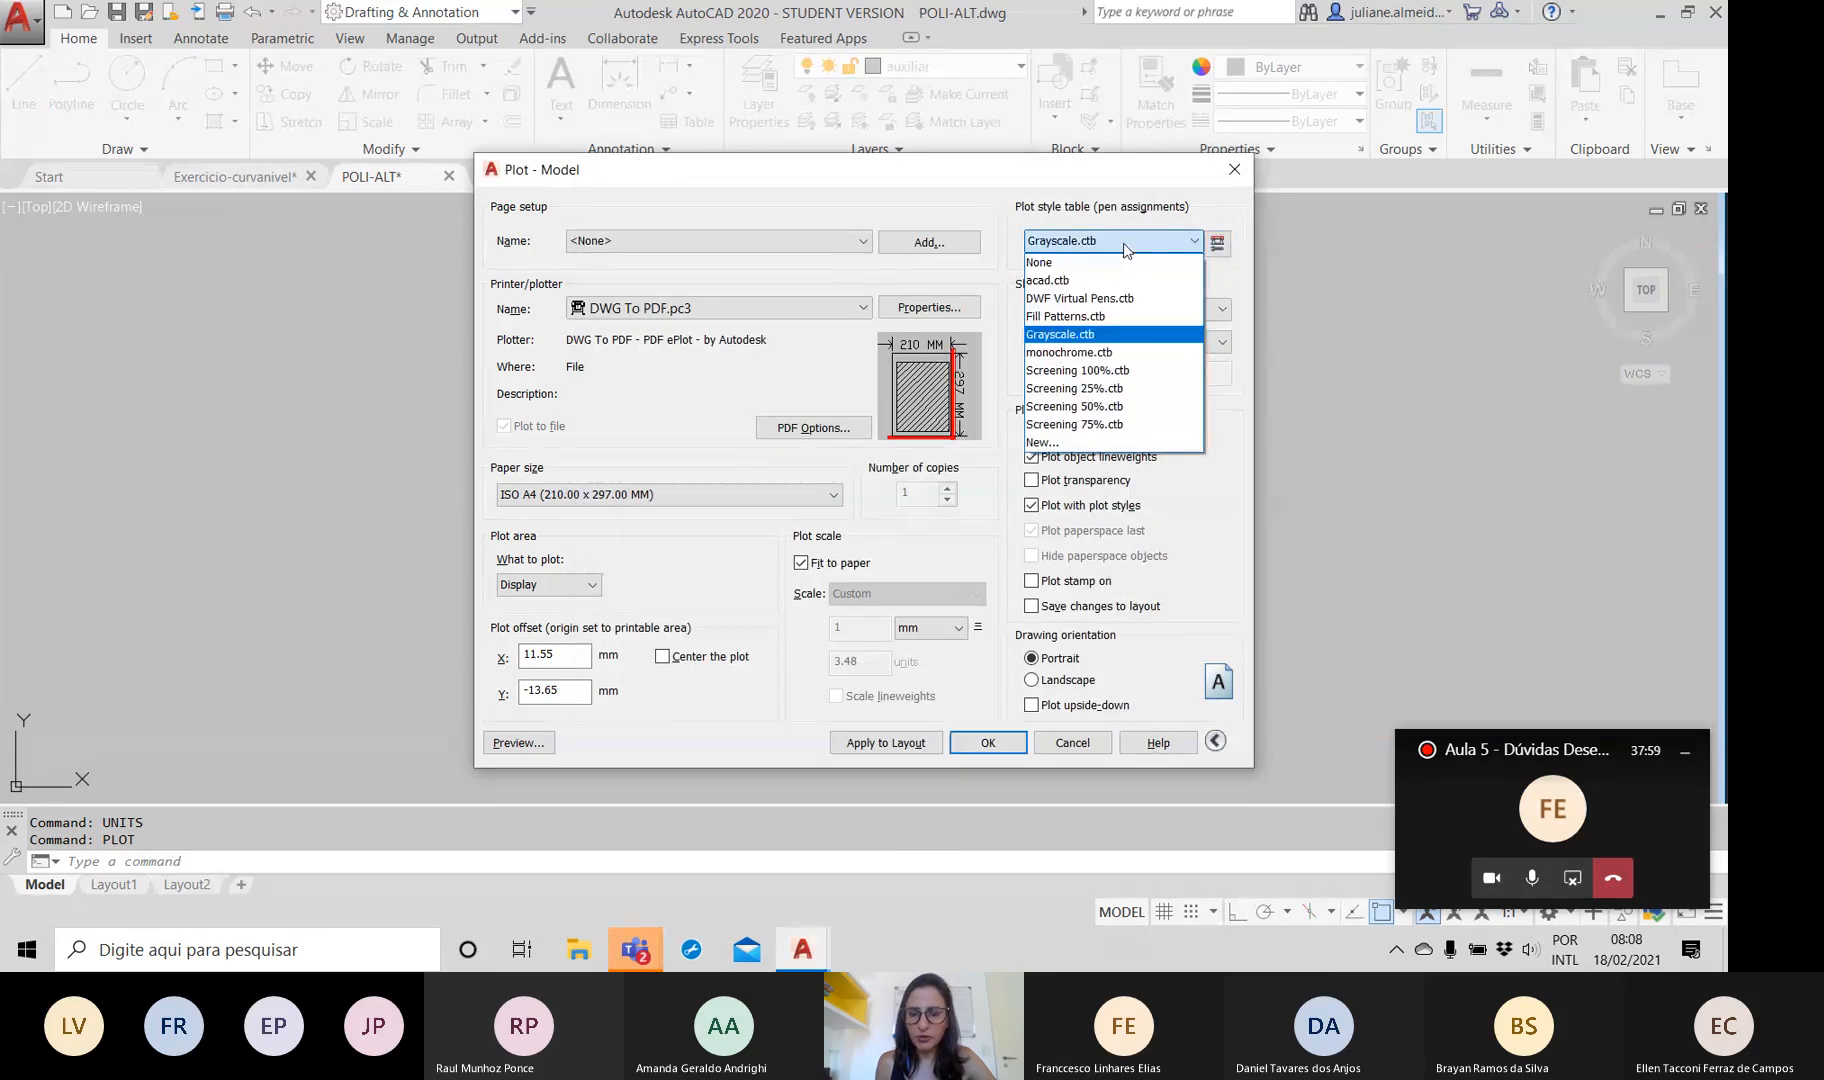
{"action": "left_click", "coordinate": [1098, 357]}
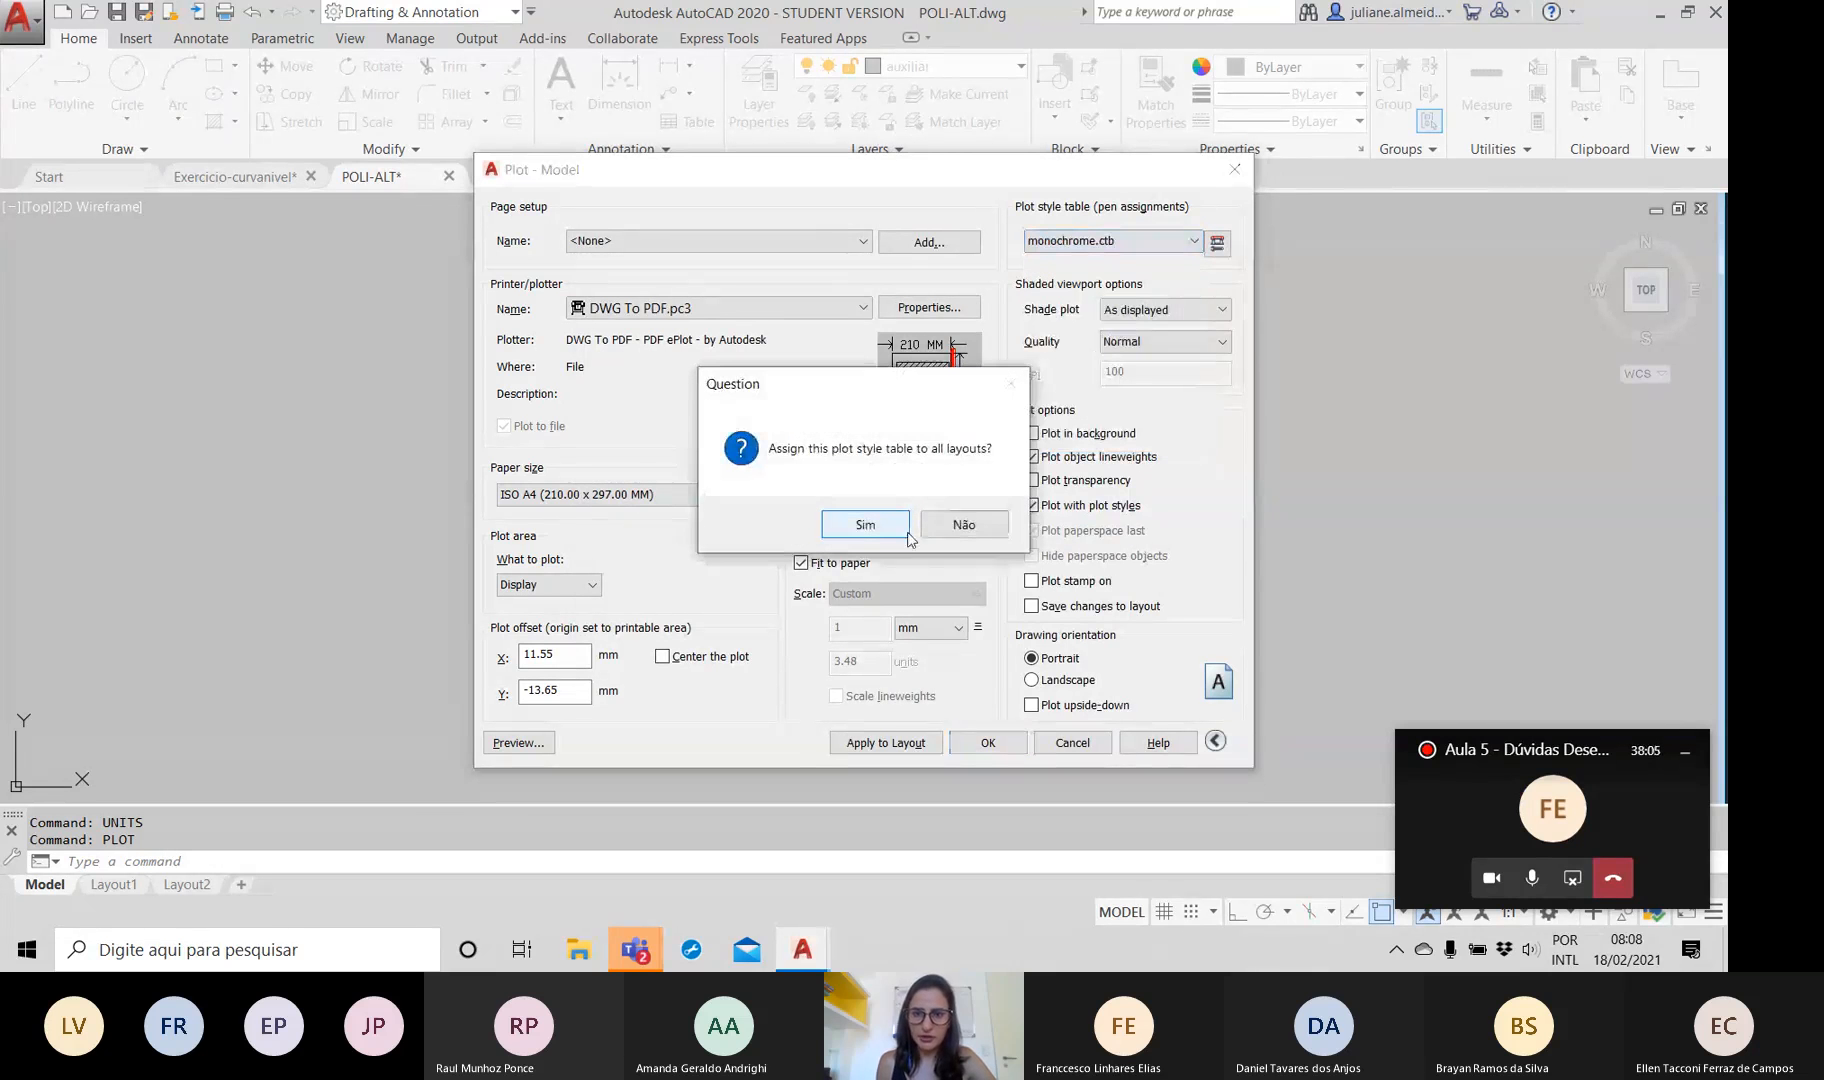
{"action": "left_click", "coordinate": [945, 525]}
Change the plot style table to acad.ctb and assign it to all layouts
{"action": "left_click", "coordinate": [1072, 241]}
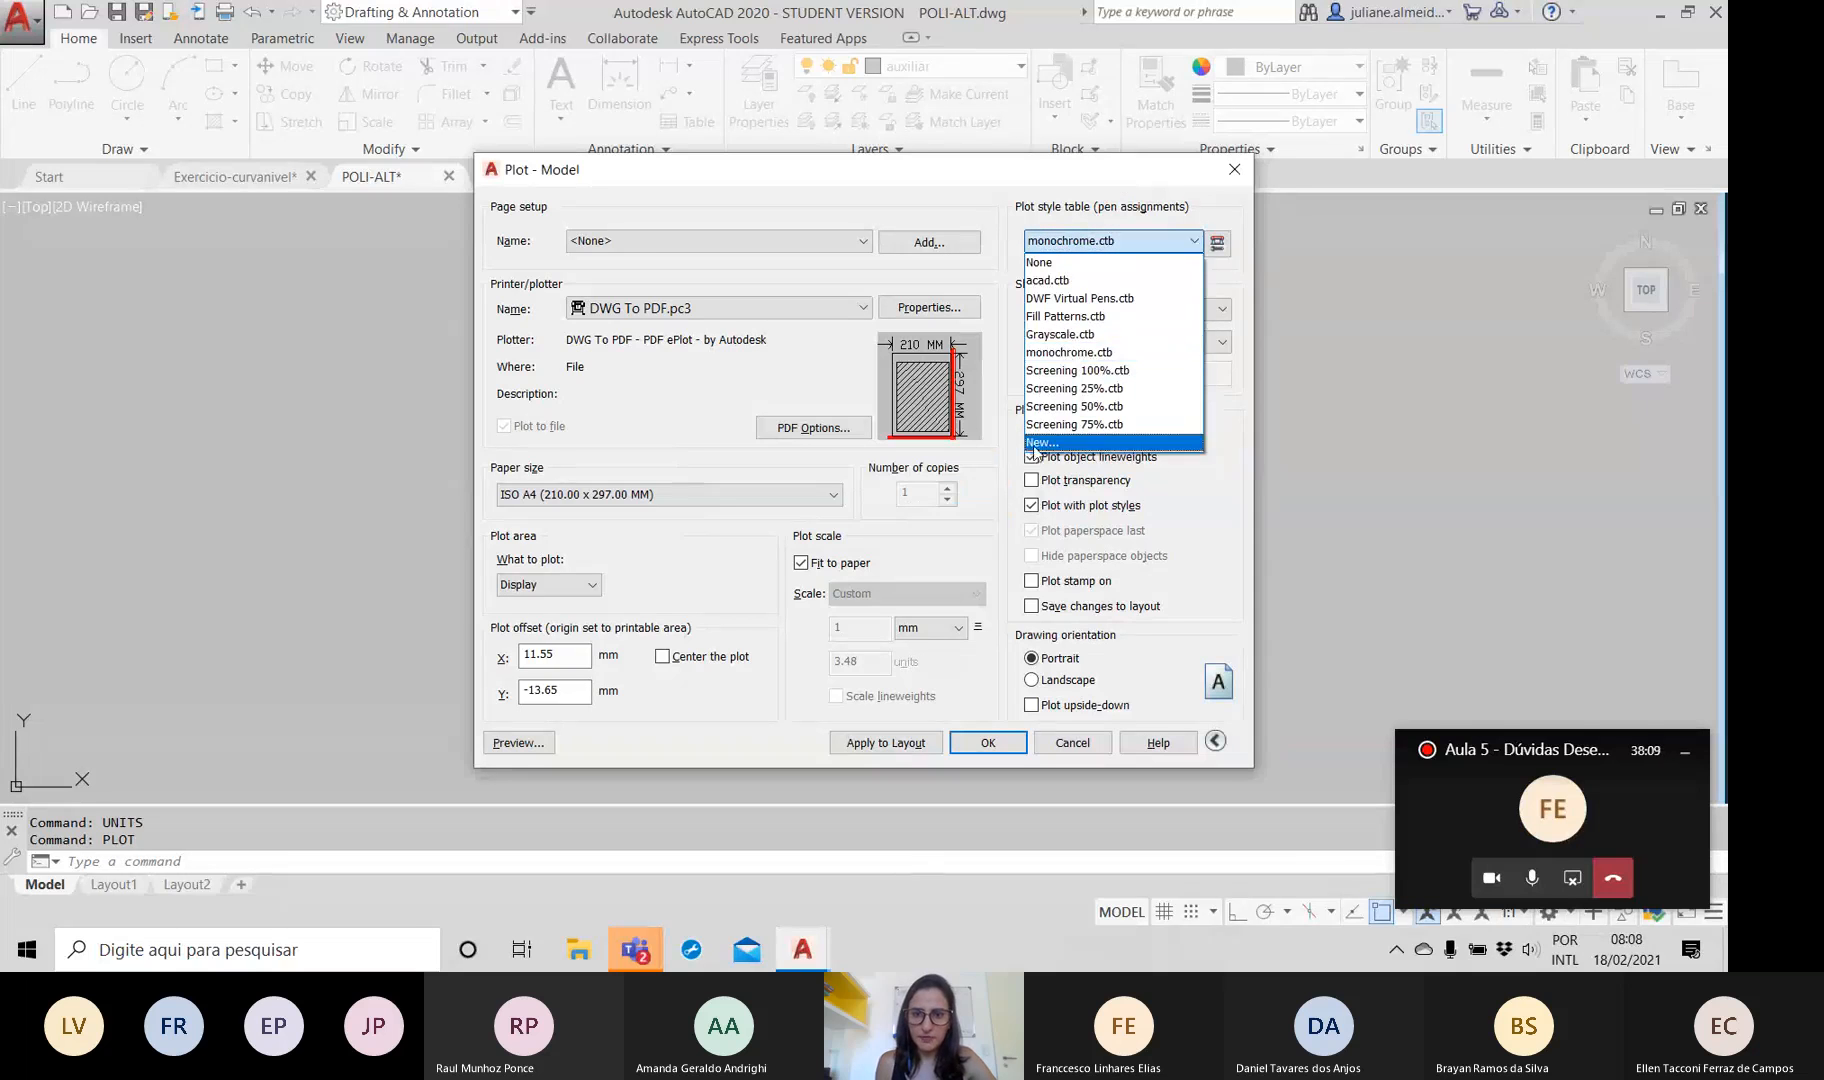
{"action": "left_click", "coordinate": [1048, 280]}
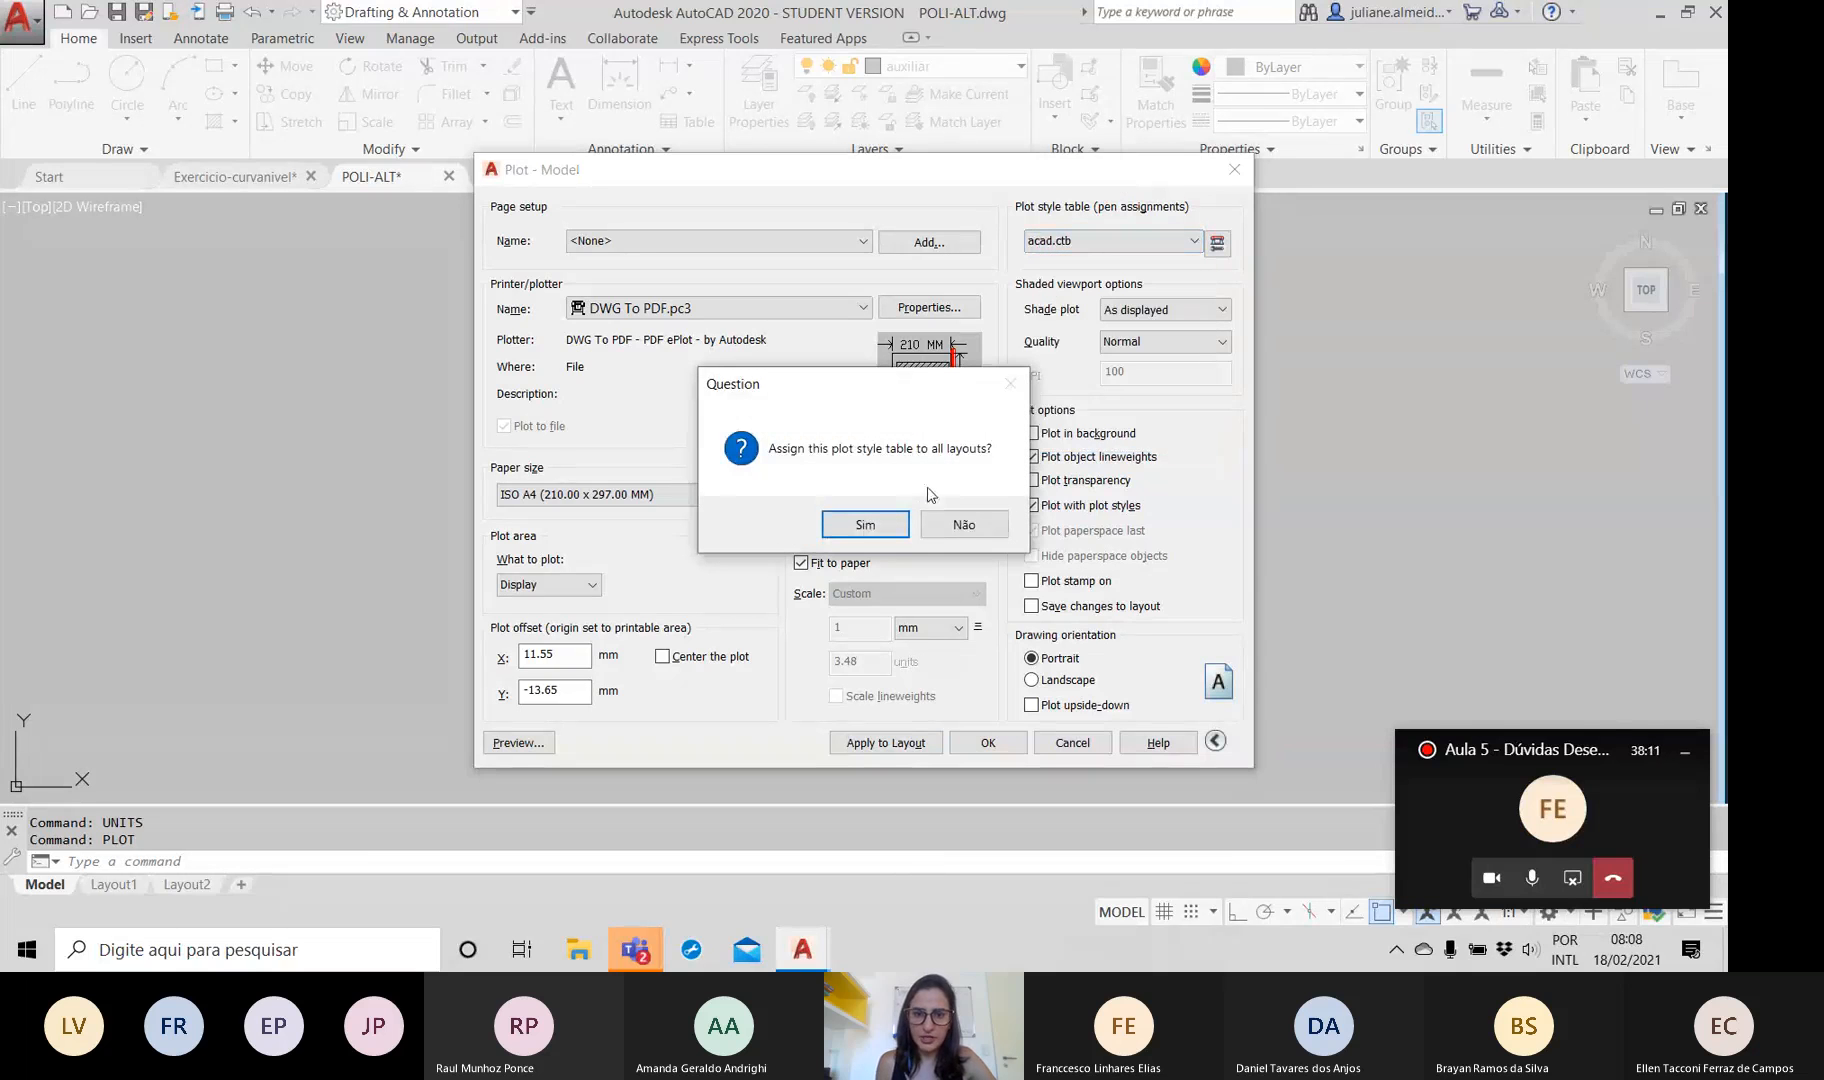
{"action": "left_click", "coordinate": [865, 524]}
Examine the acad.ctb properties and lineweight choices for Color 1, and close the editor without saving
{"action": "left_click", "coordinate": [1217, 244]}
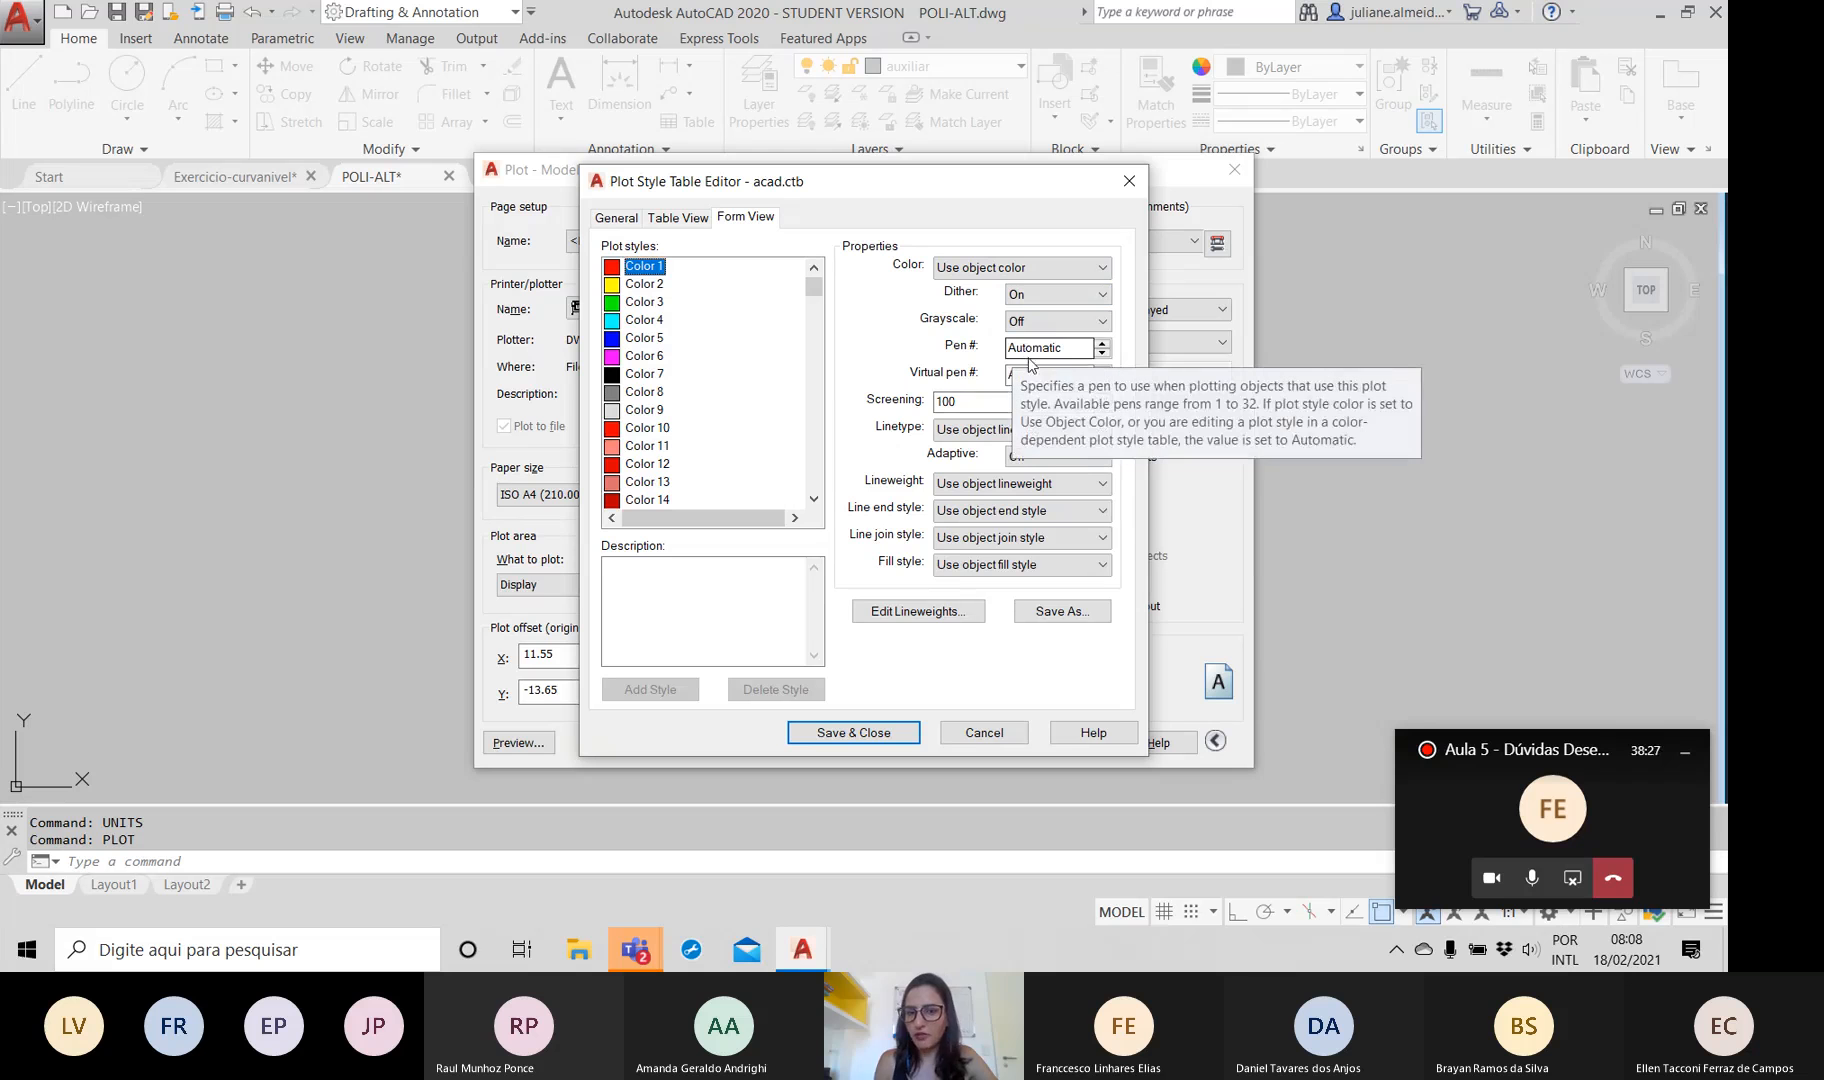
{"action": "left_click", "coordinate": [983, 484]}
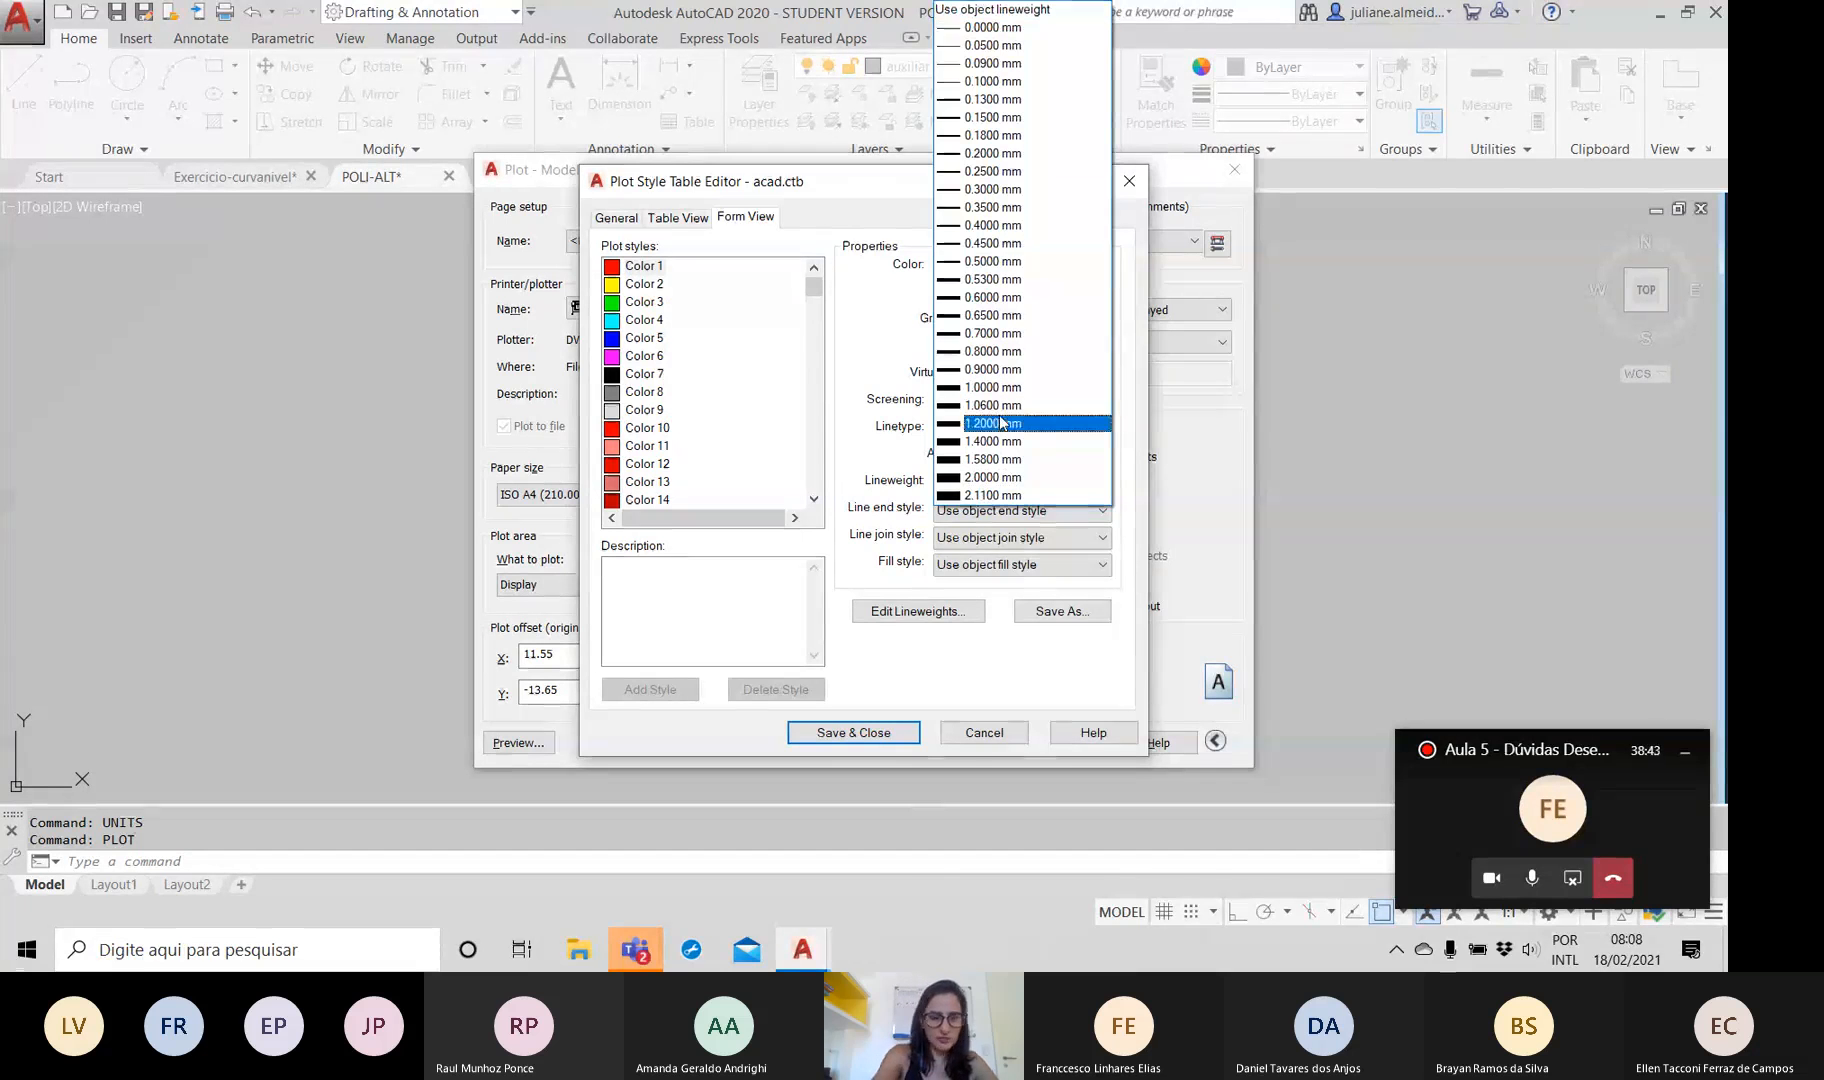
{"action": "left_click", "coordinate": [835, 373]}
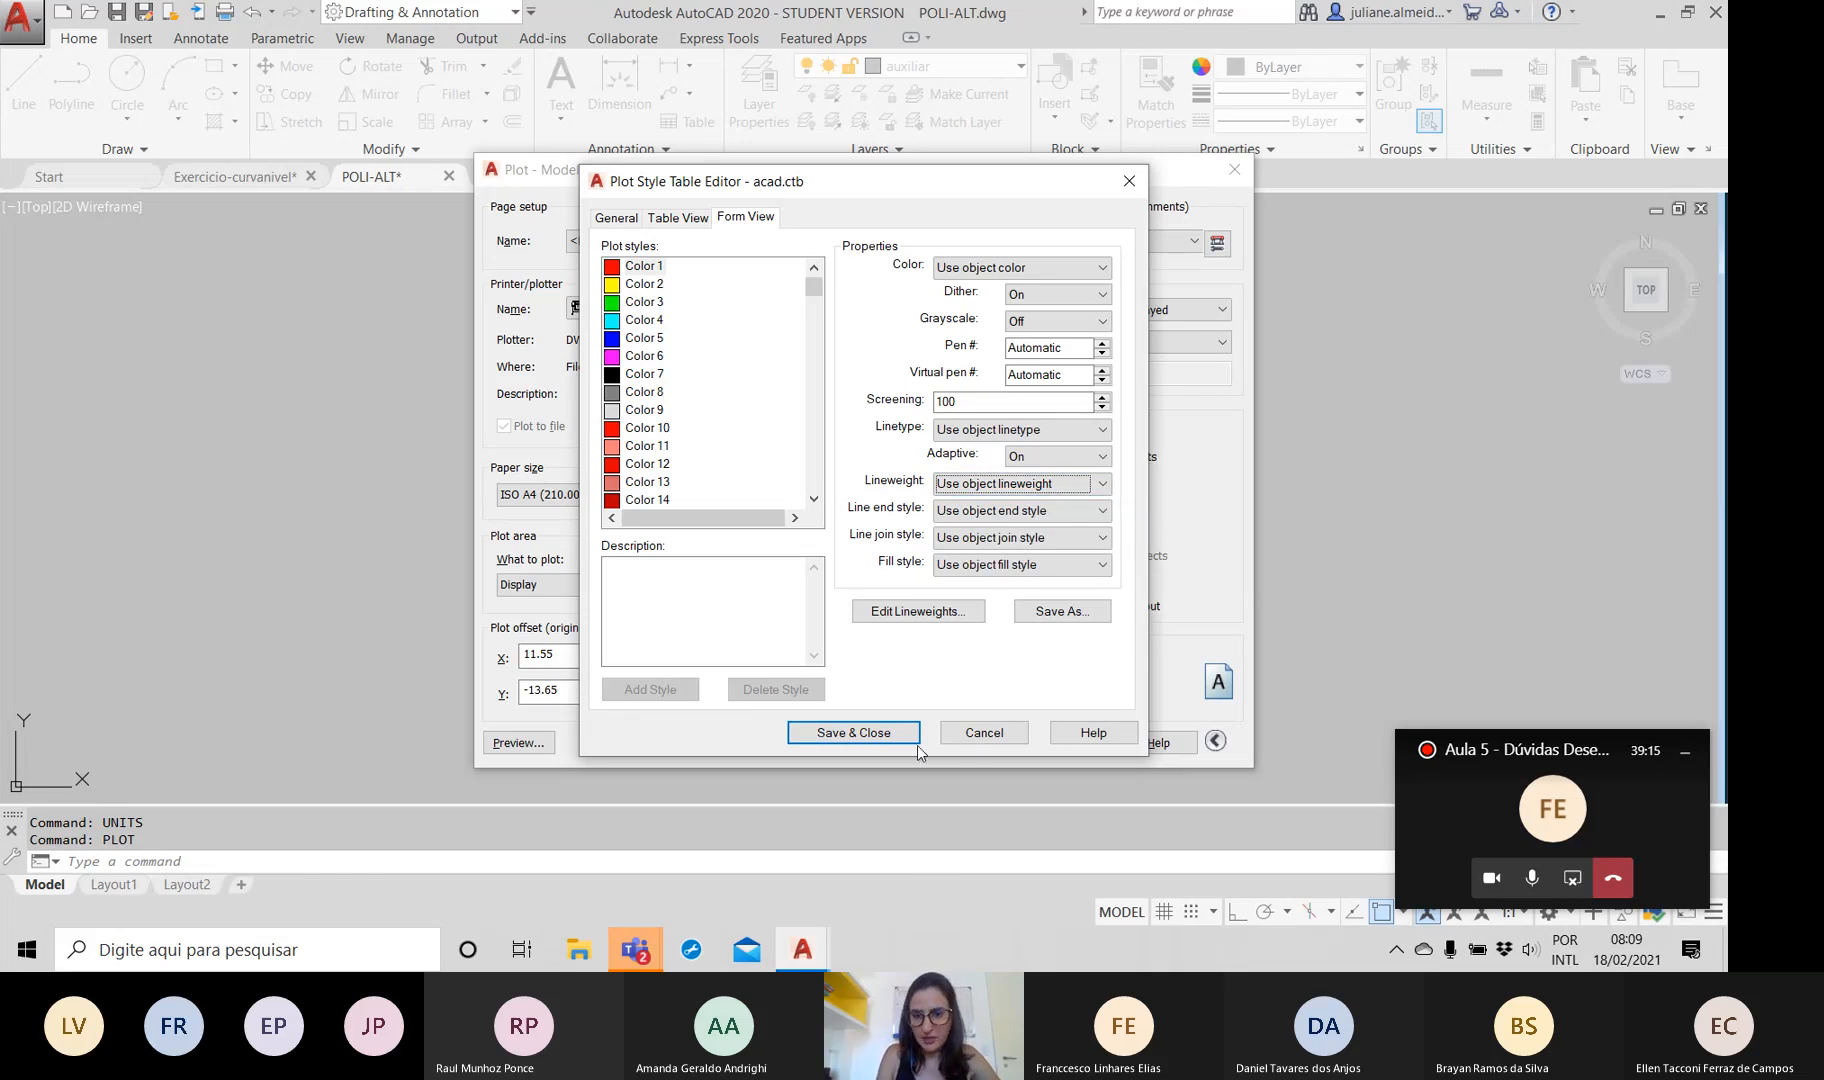
{"action": "left_click", "coordinate": [975, 738]}
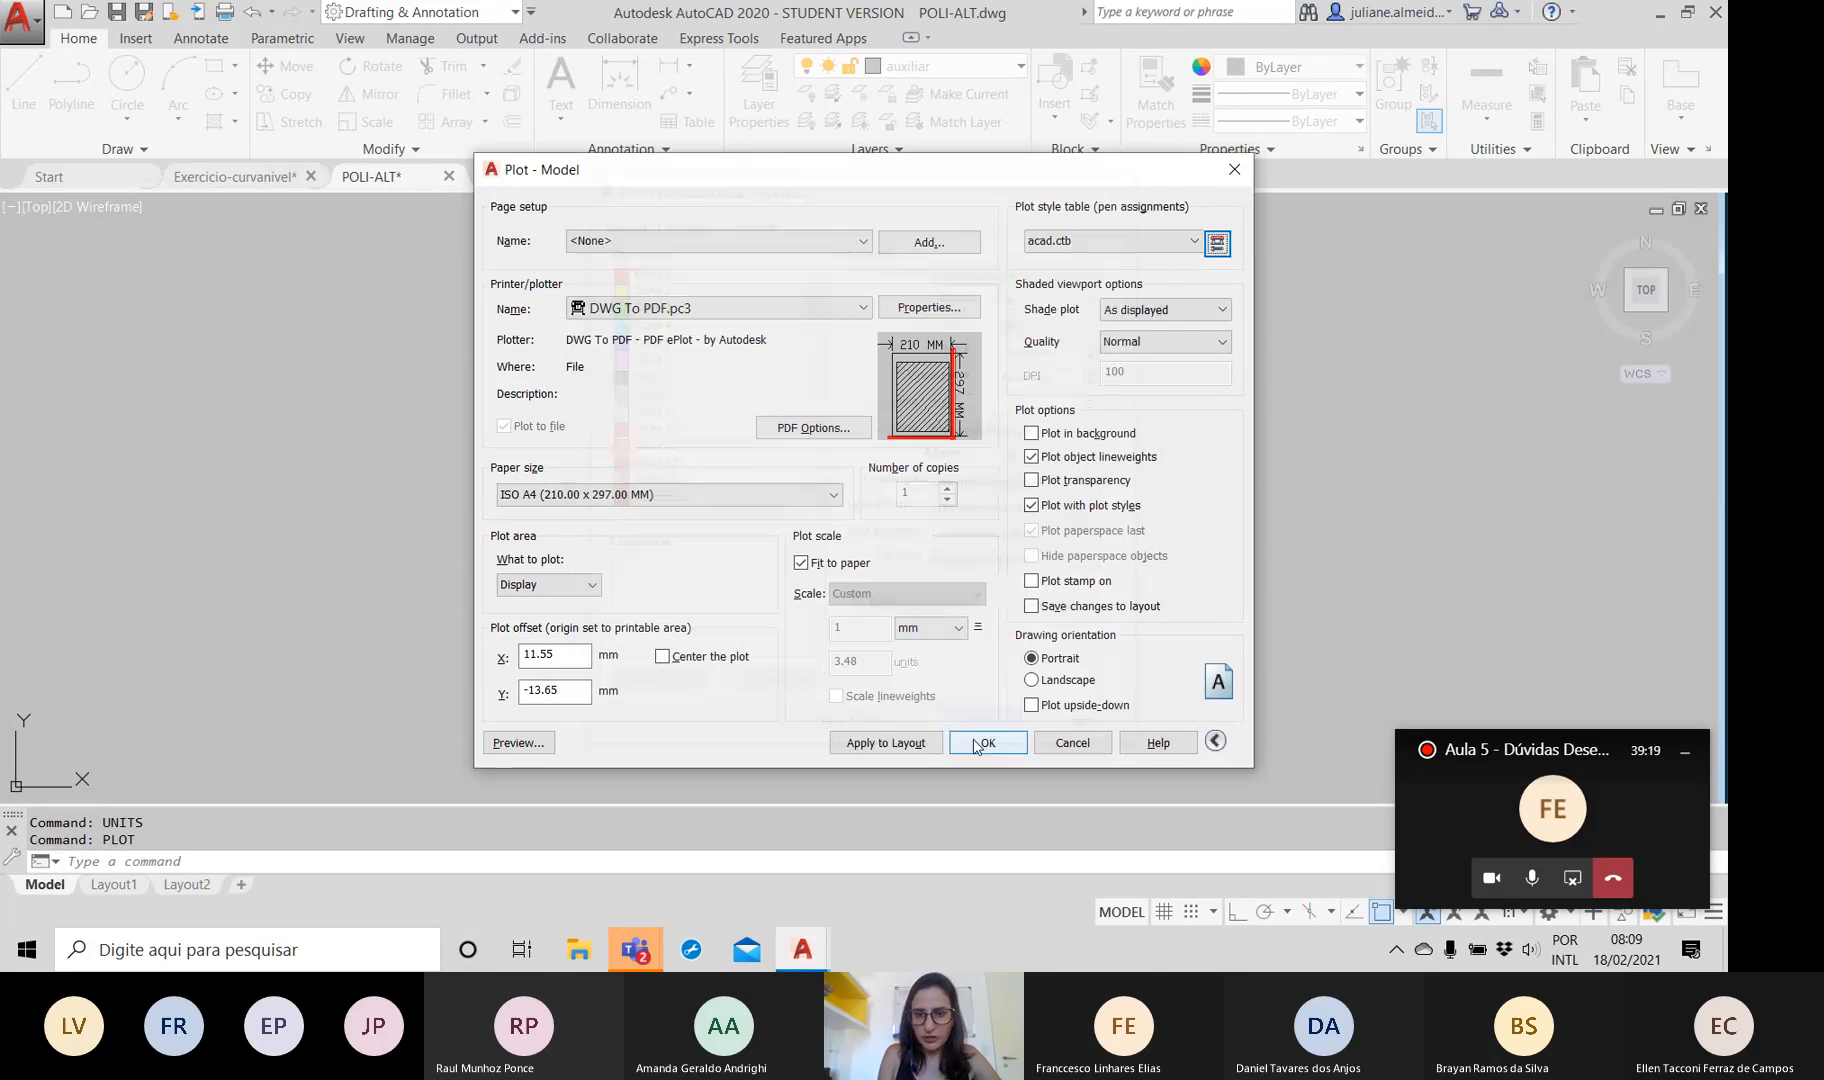
Assign monochrome.ctb as the plot style table for all layouts and check its Color 1 properties without changing them
{"action": "left_click", "coordinate": [1106, 239]}
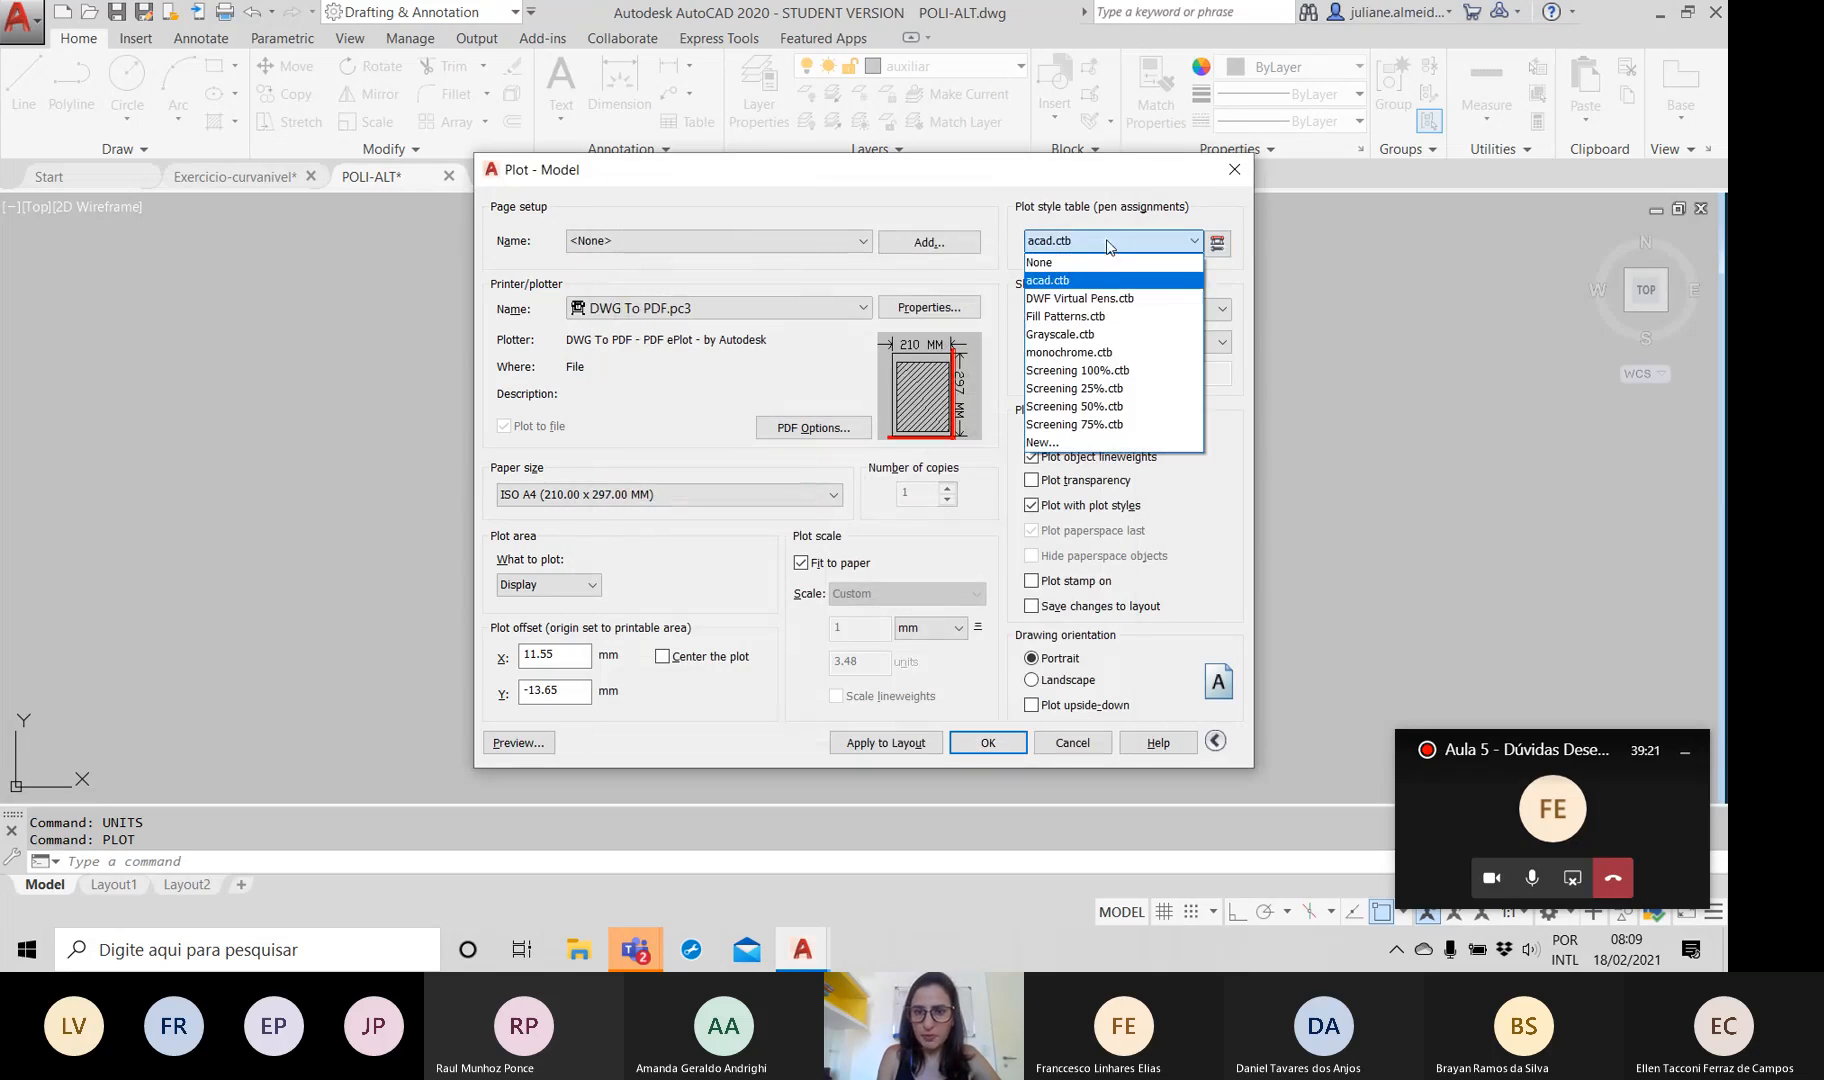
{"action": "left_click", "coordinate": [1094, 356]}
{"action": "left_click", "coordinate": [866, 525]}
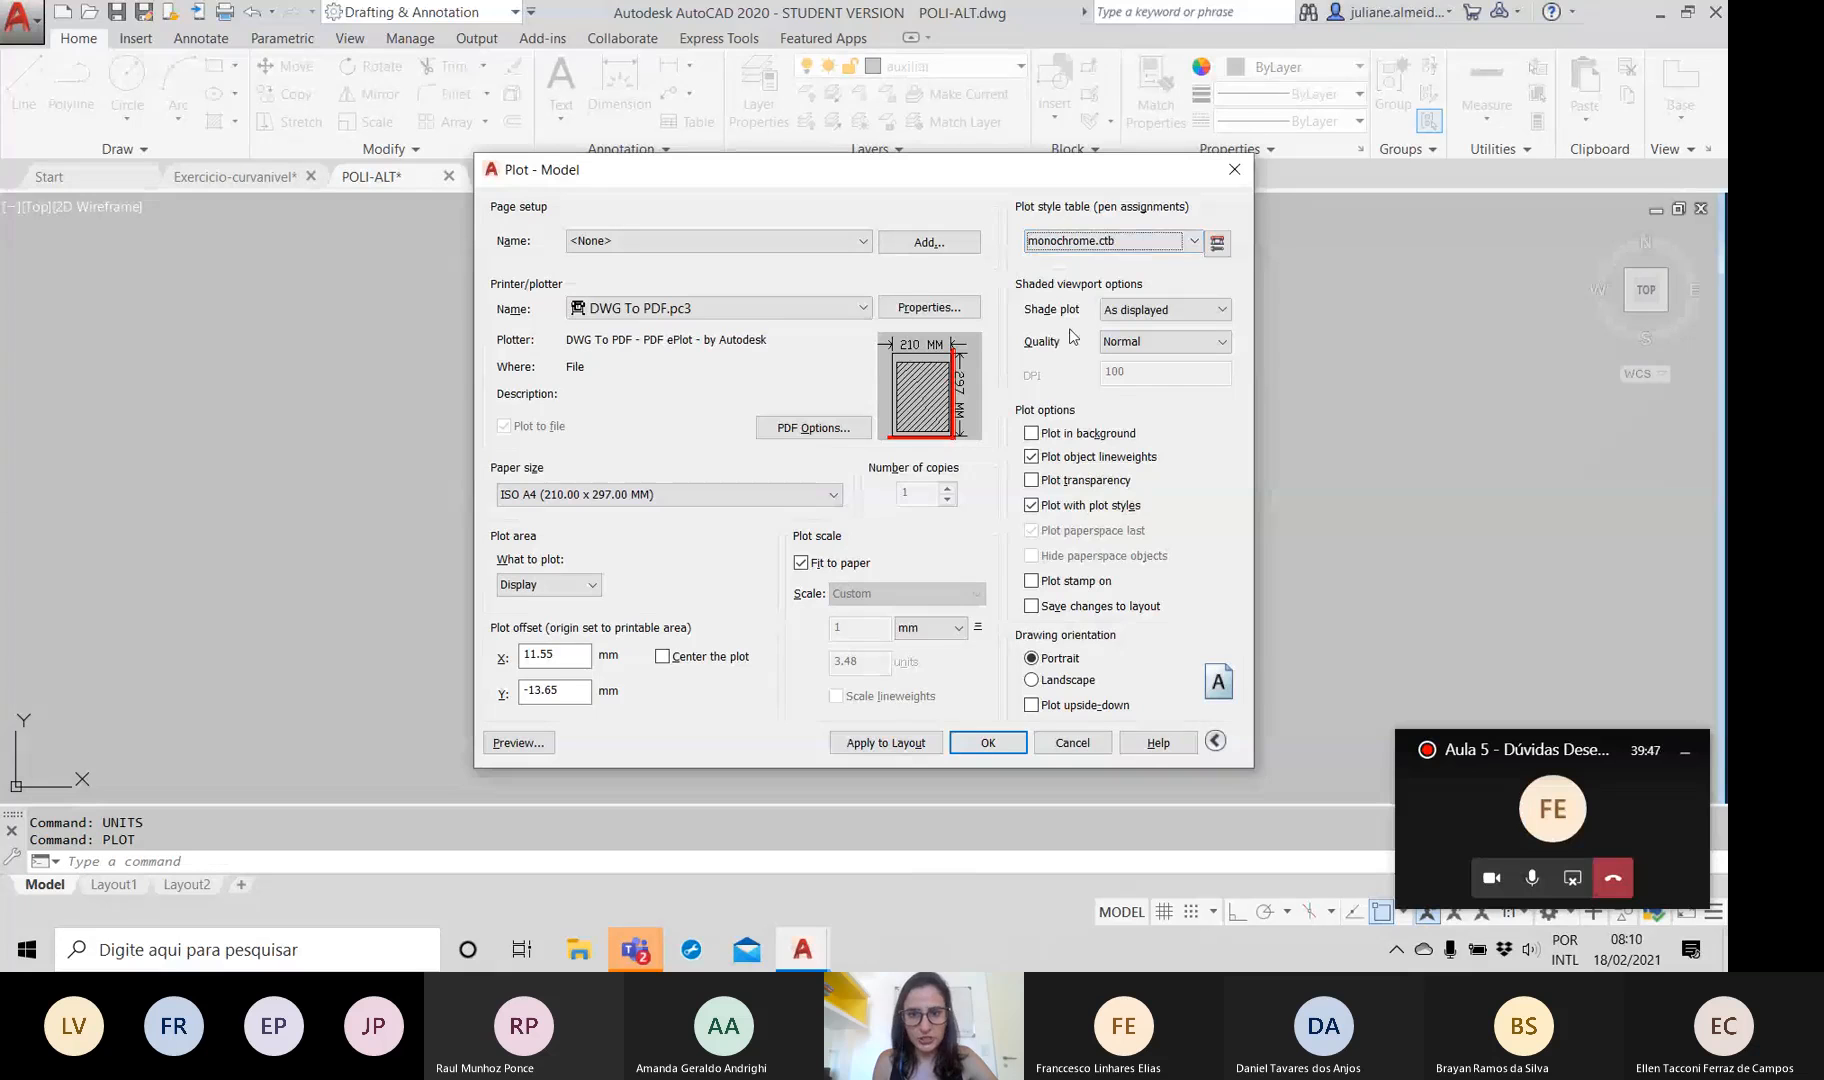
{"action": "left_click", "coordinate": [1217, 243]}
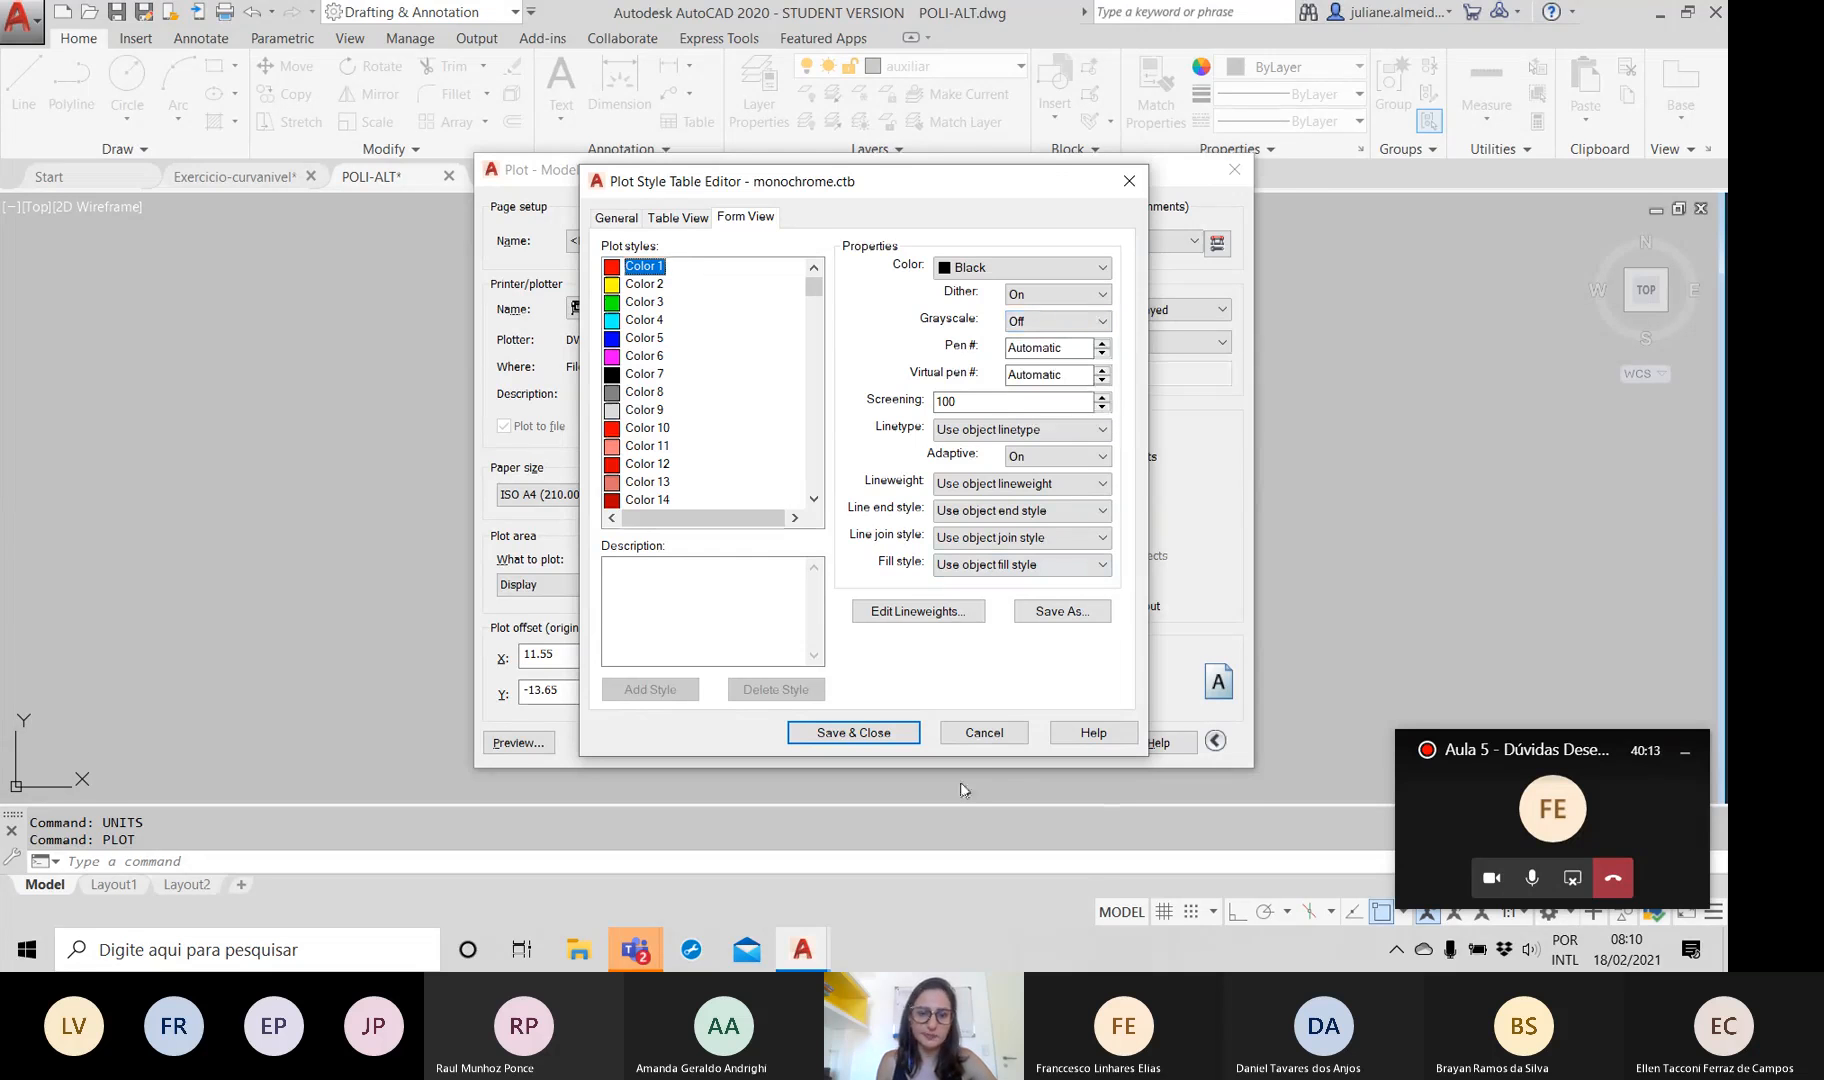
{"action": "left_click", "coordinate": [981, 737]}
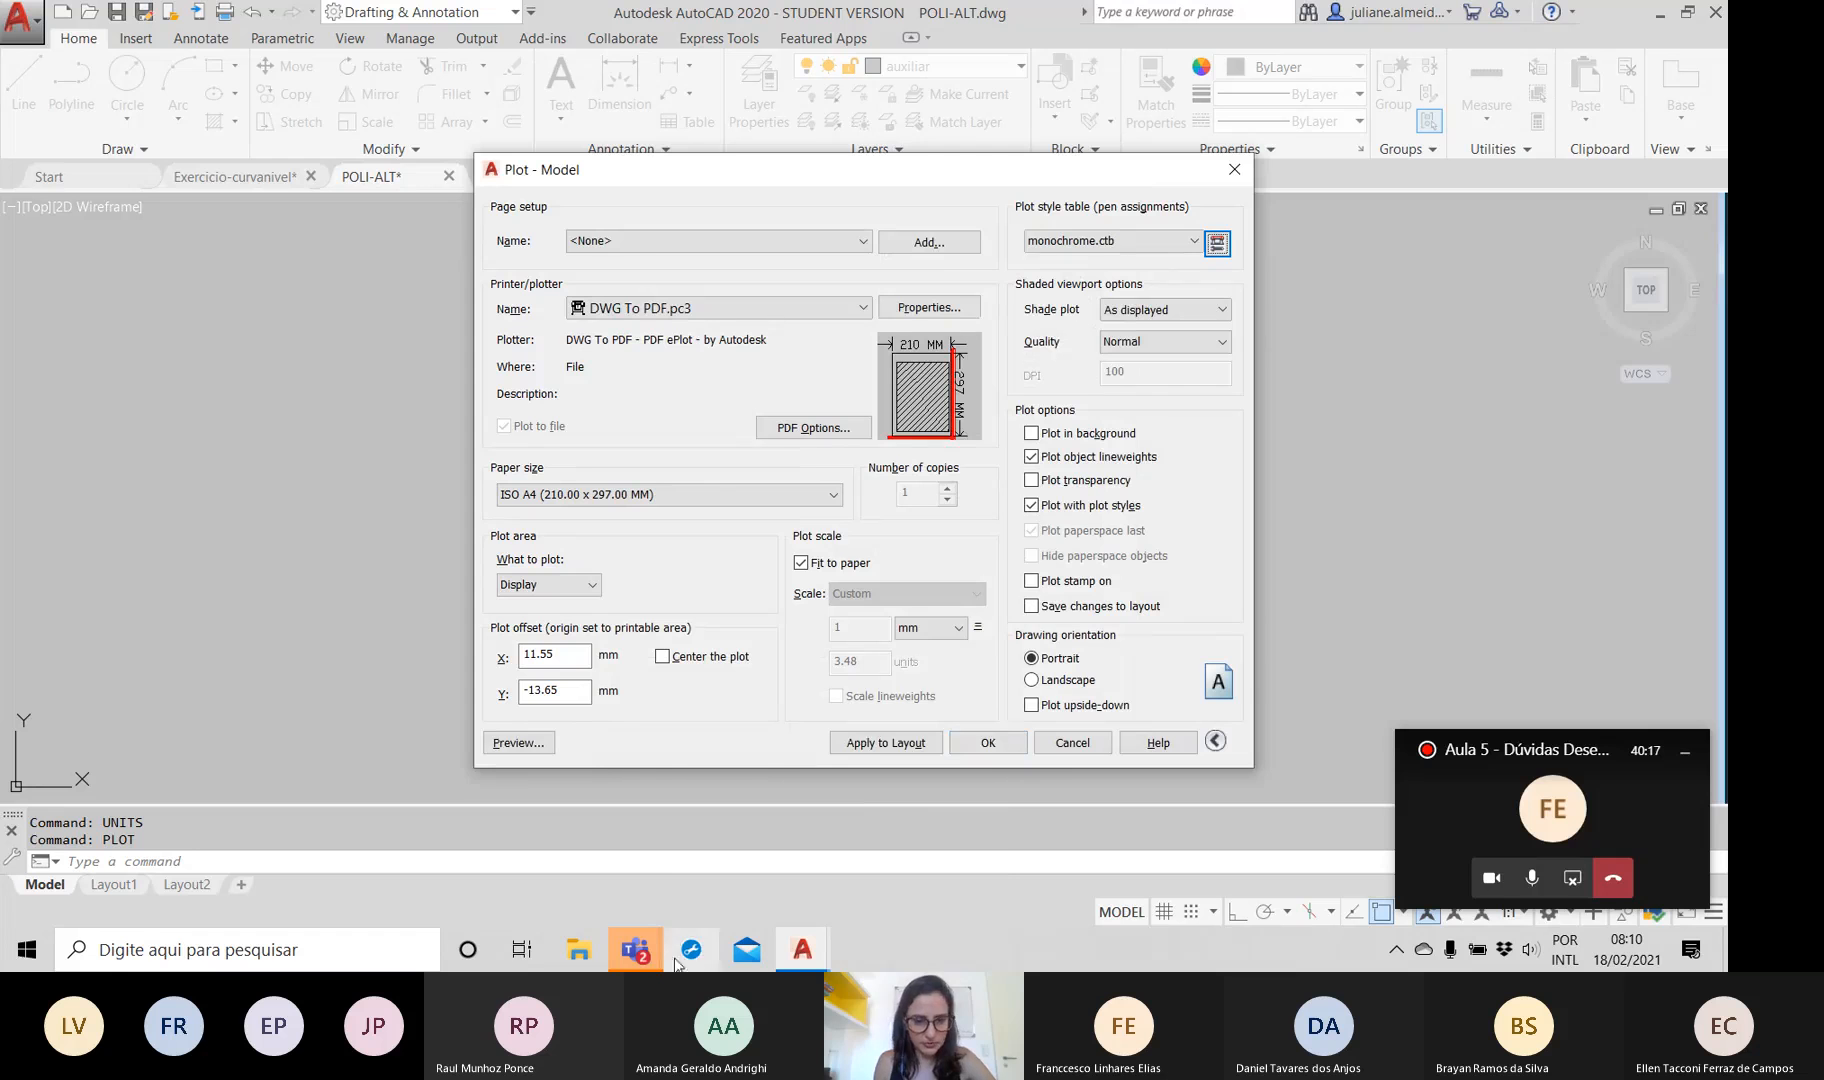
Return to the Microsoft Teams meeting, check the chat for new questions and stop sharing the screen
{"action": "mouse_move", "coordinate": [652, 962]}
{"action": "left_click", "coordinate": [607, 861]}
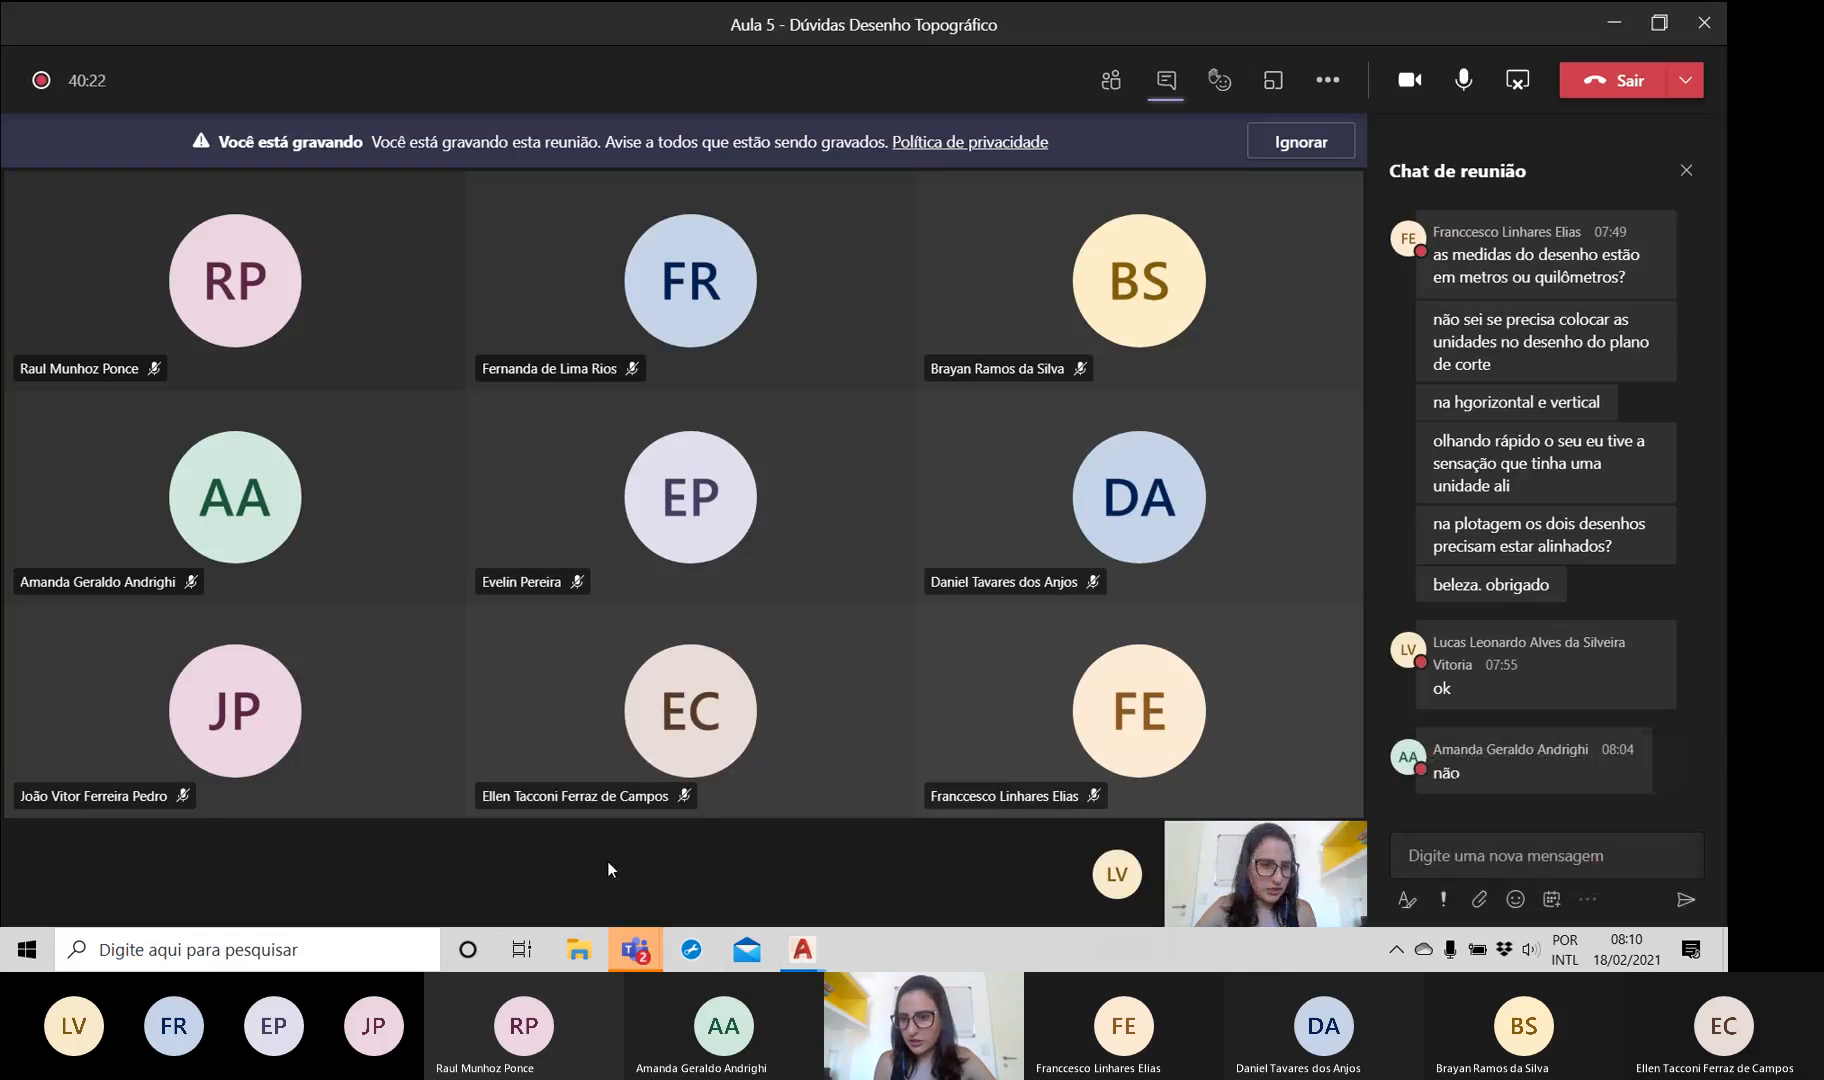
{"action": "scroll", "coordinate": [1396, 613], "scroll_direction": "up", "scroll_amount": 5}
{"action": "scroll", "coordinate": [1396, 613], "scroll_direction": "down", "scroll_amount": 5}
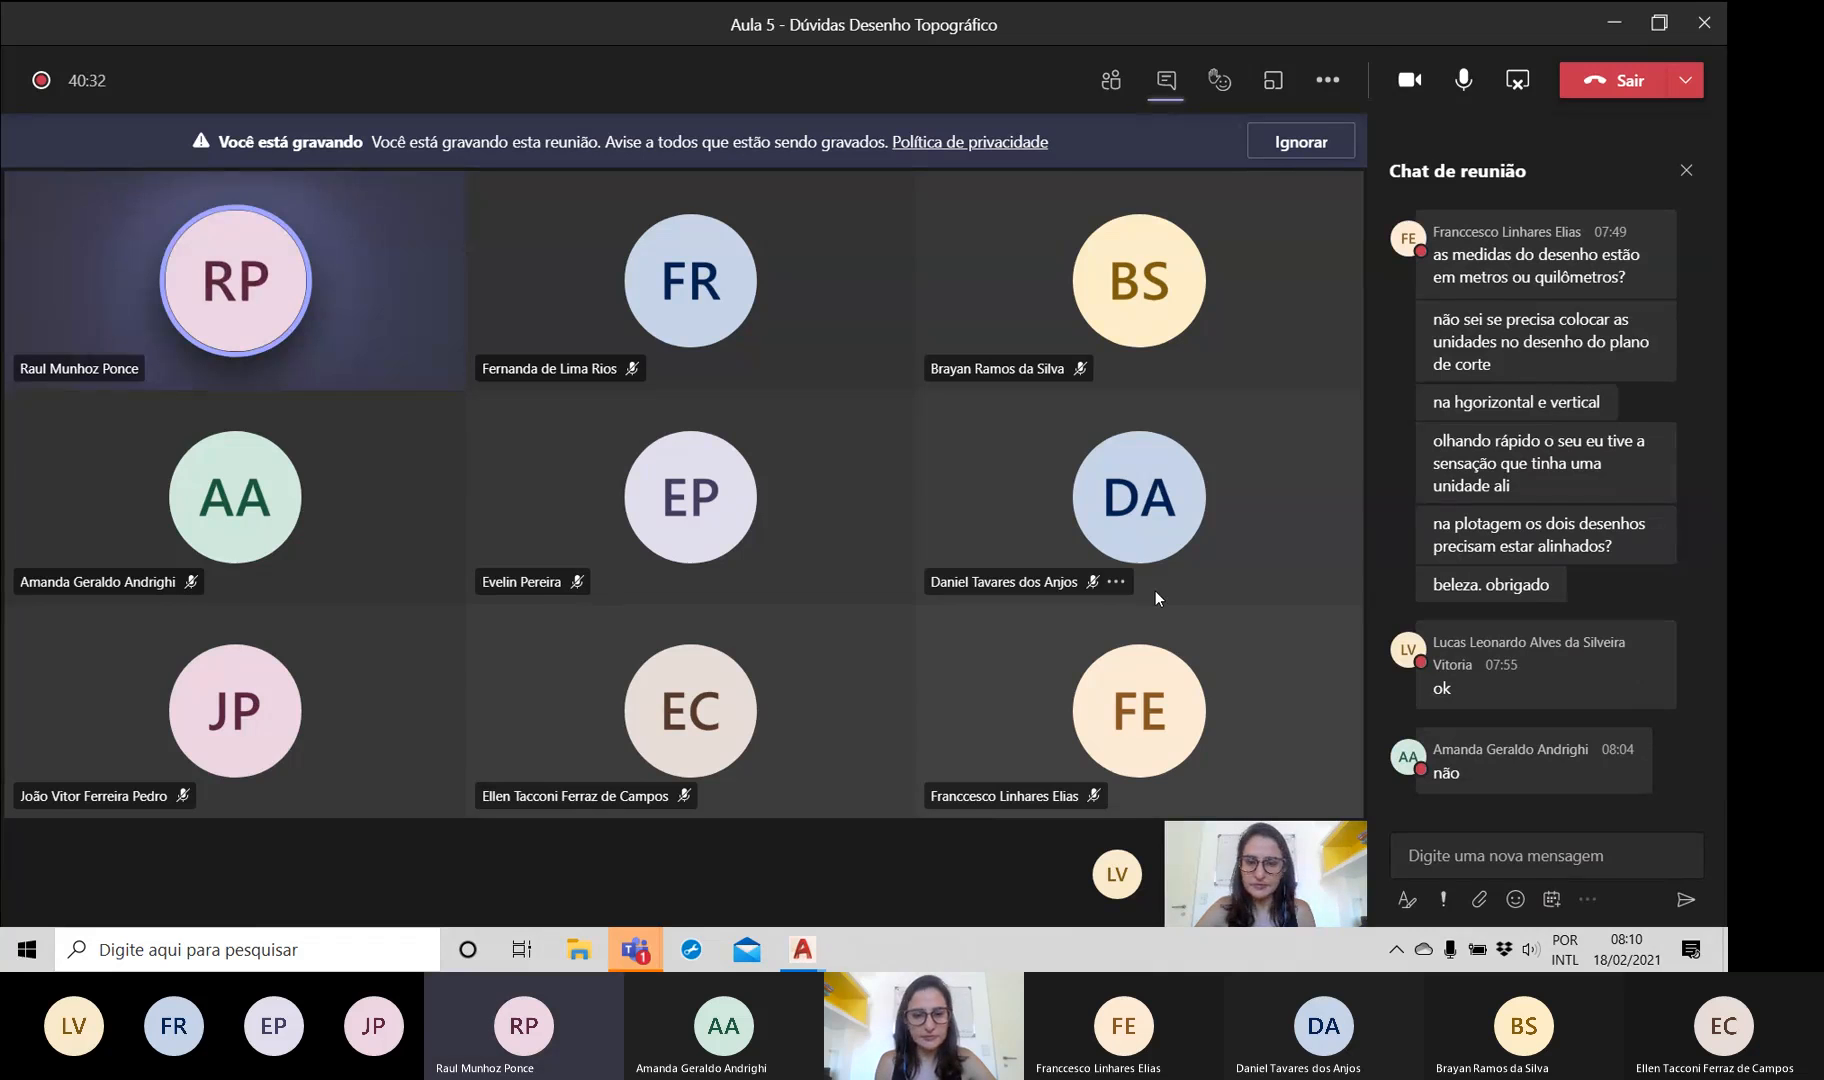
{"action": "left_click", "coordinate": [1512, 95]}
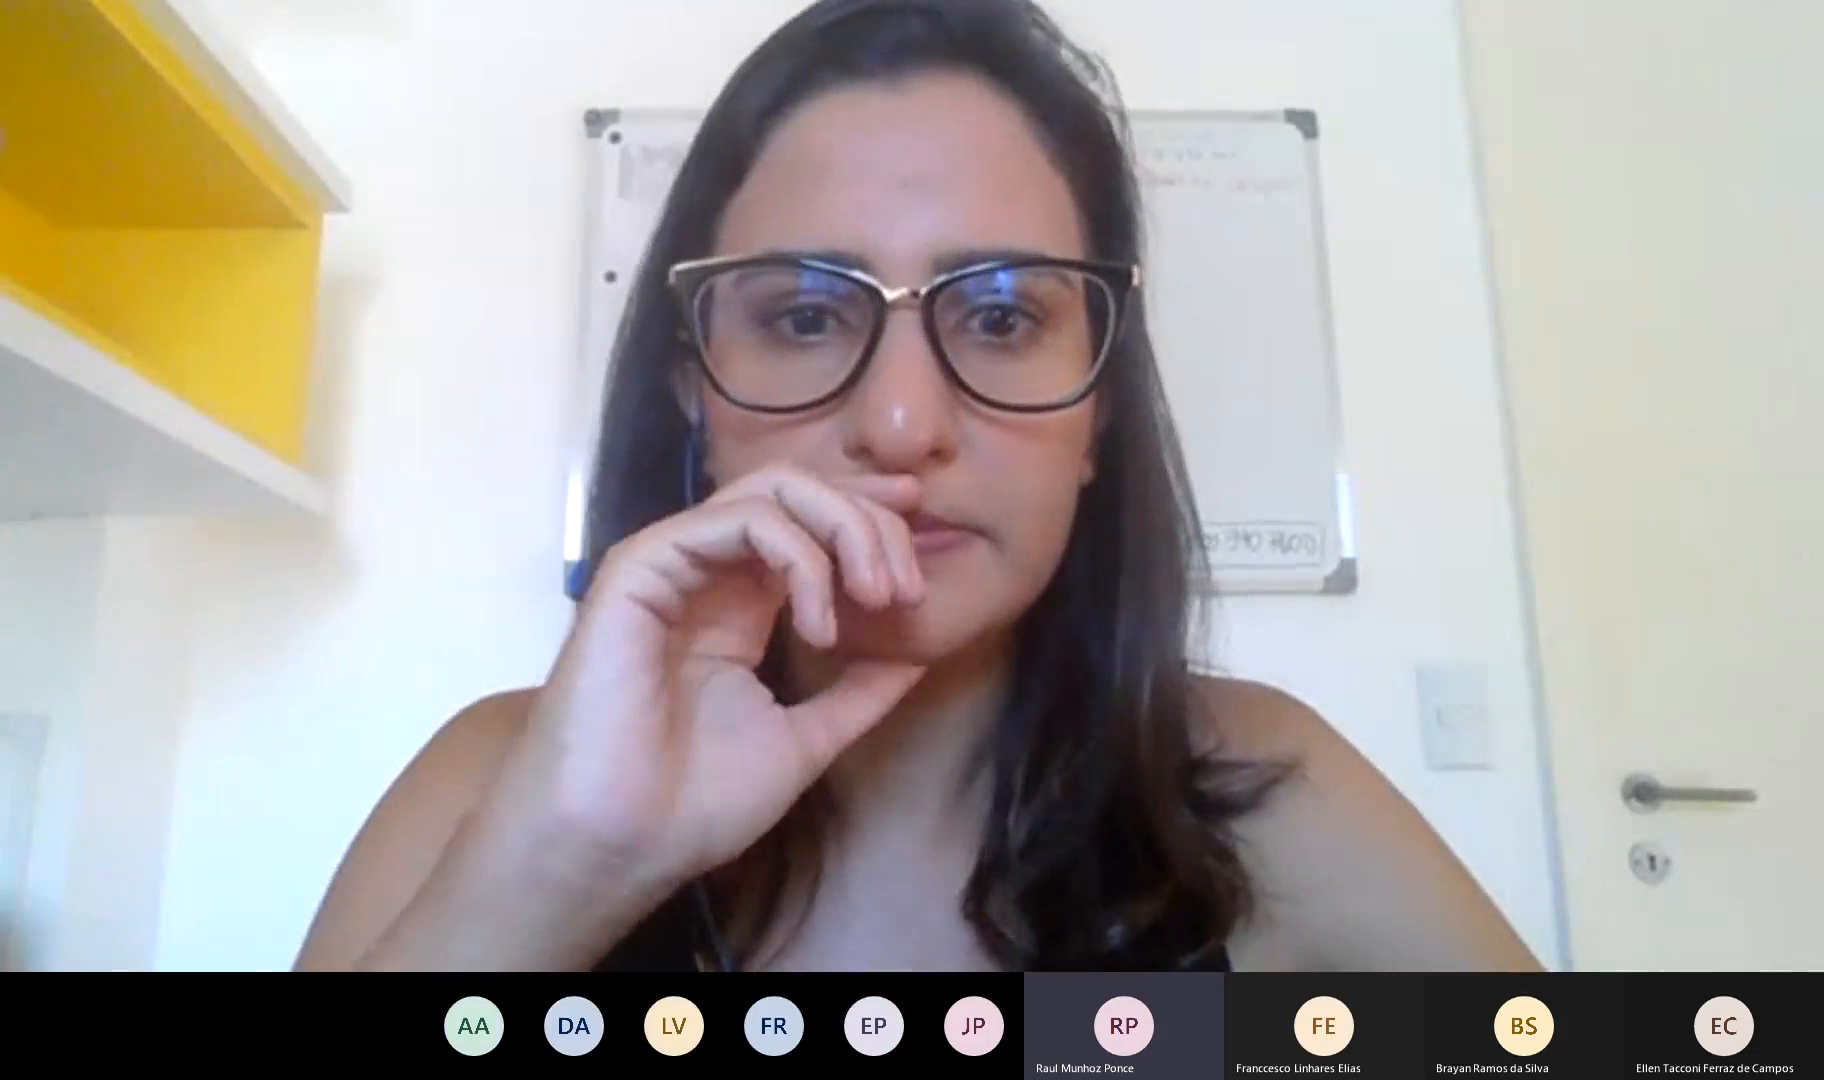